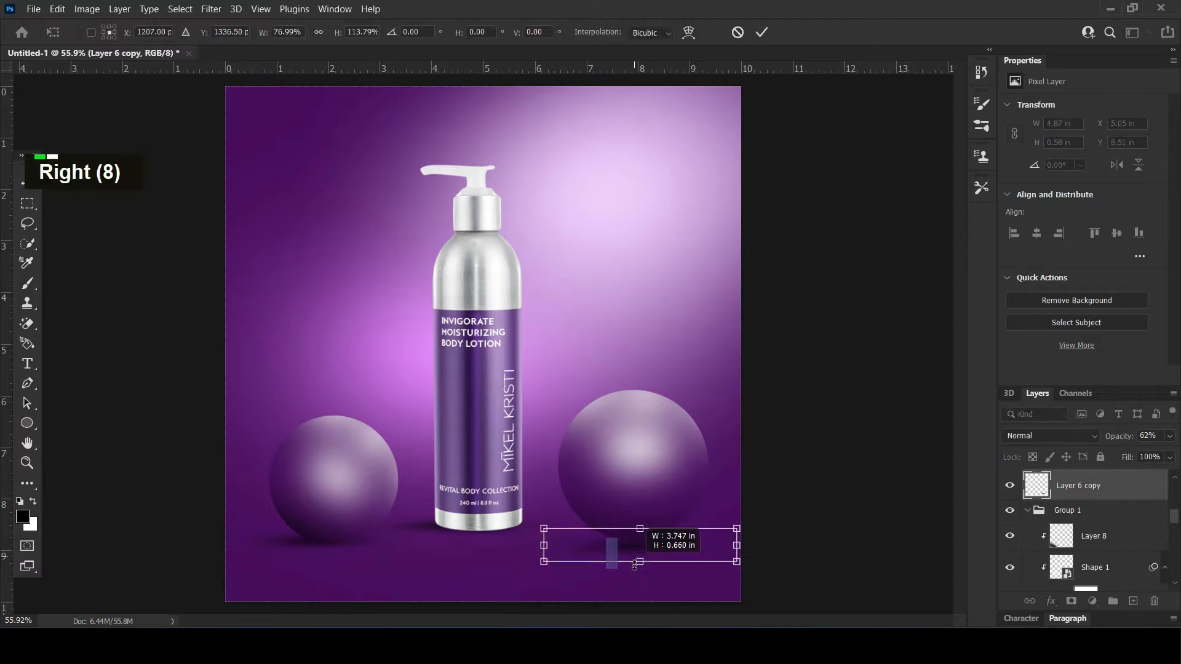
left_click(617, 261)
left_click_drag(1084, 146, 1098, 146)
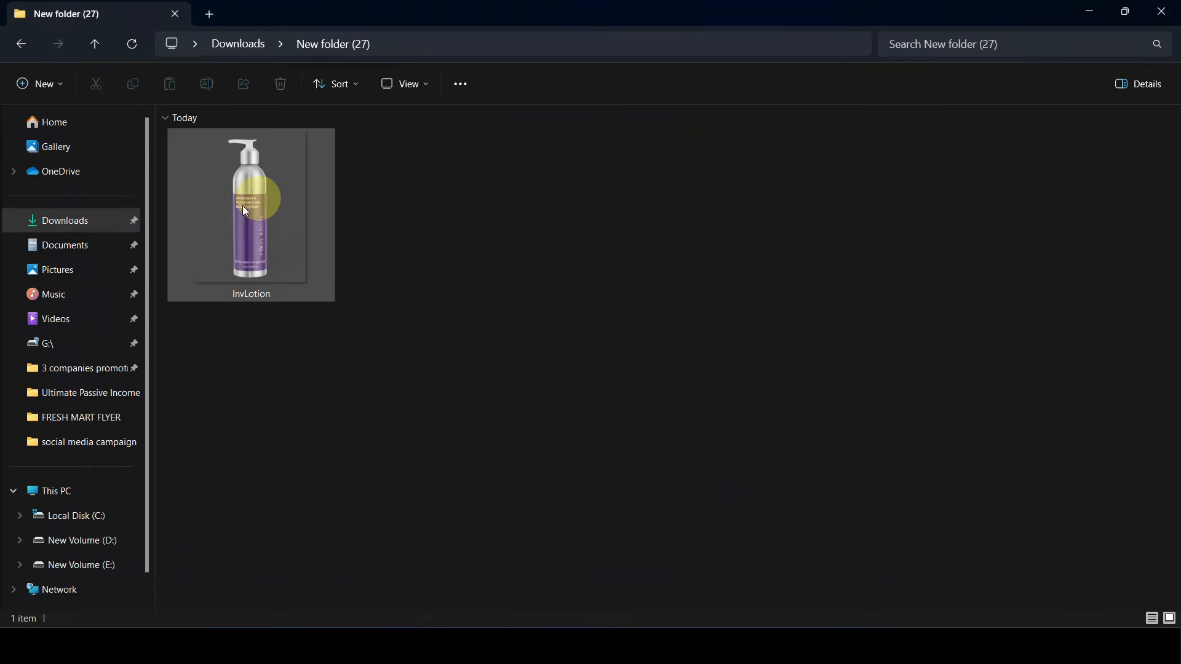
- Place the InvLotion image from the file folder into the blank Photoshop document and scale it down proportionally around the canvas centre
left_click_drag(242, 205, 483, 423)
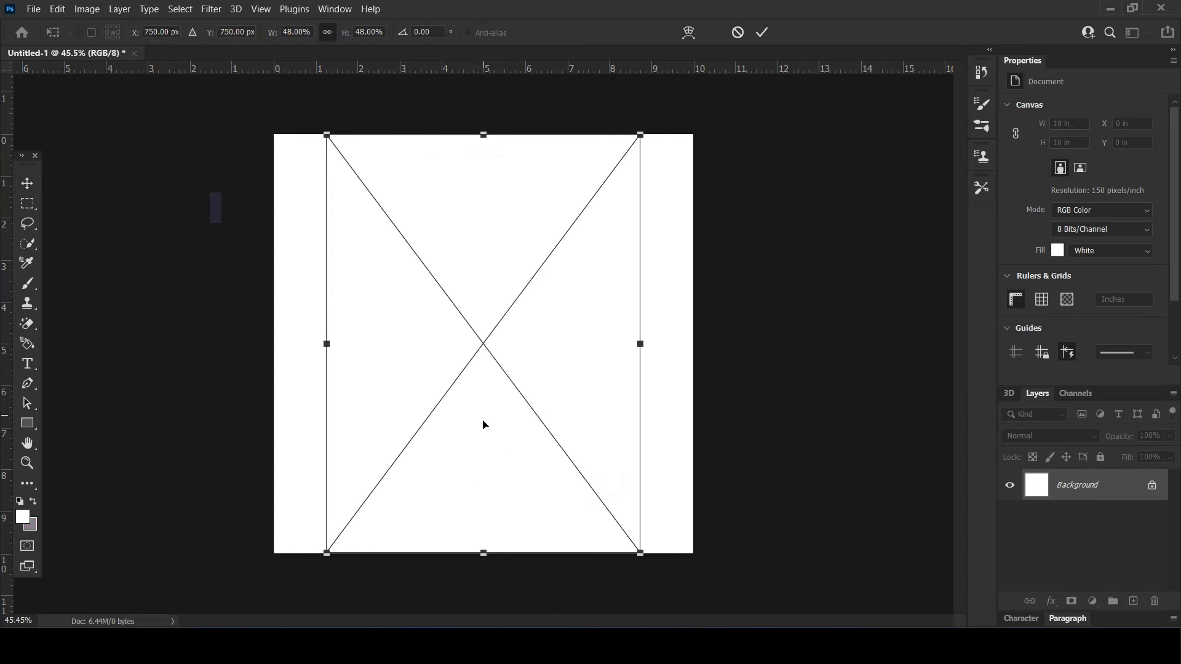
left_click_drag(641, 134, 612, 189)
key("Return")
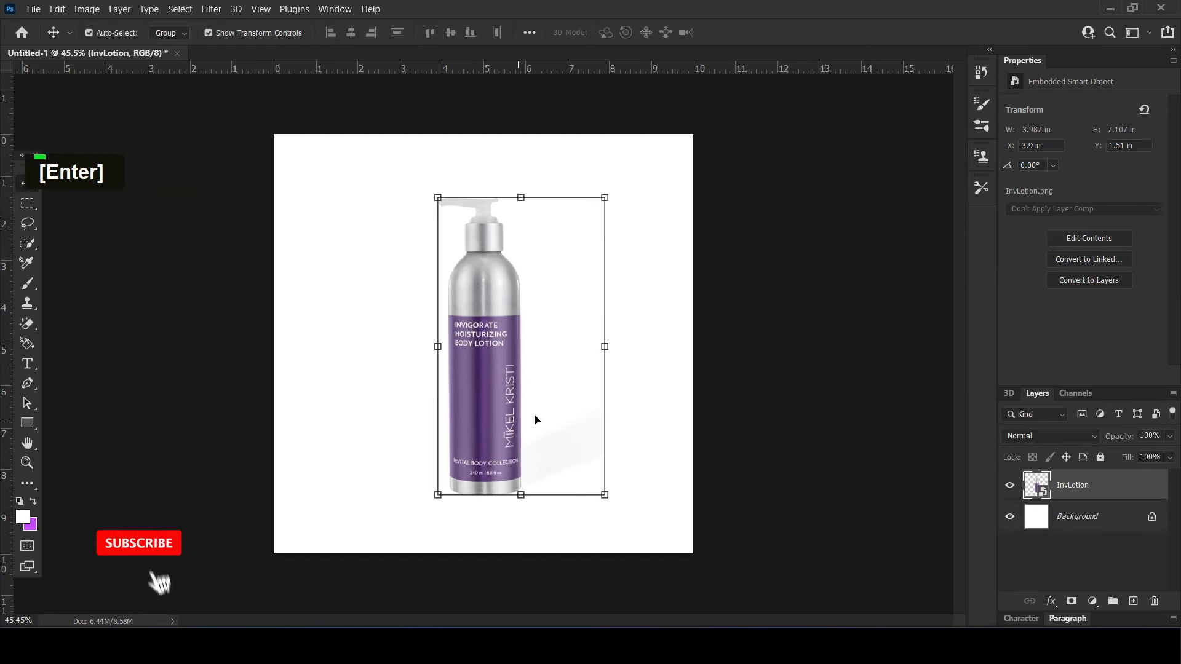
- Rasterize the InvLotion layer and delete the faint cast shadow beside the bottle using a rectangular marquee selection, clearing the selection when done
scroll(535, 418, "up", 5, "alt")
scroll(469, 418, "up", 3, "alt")
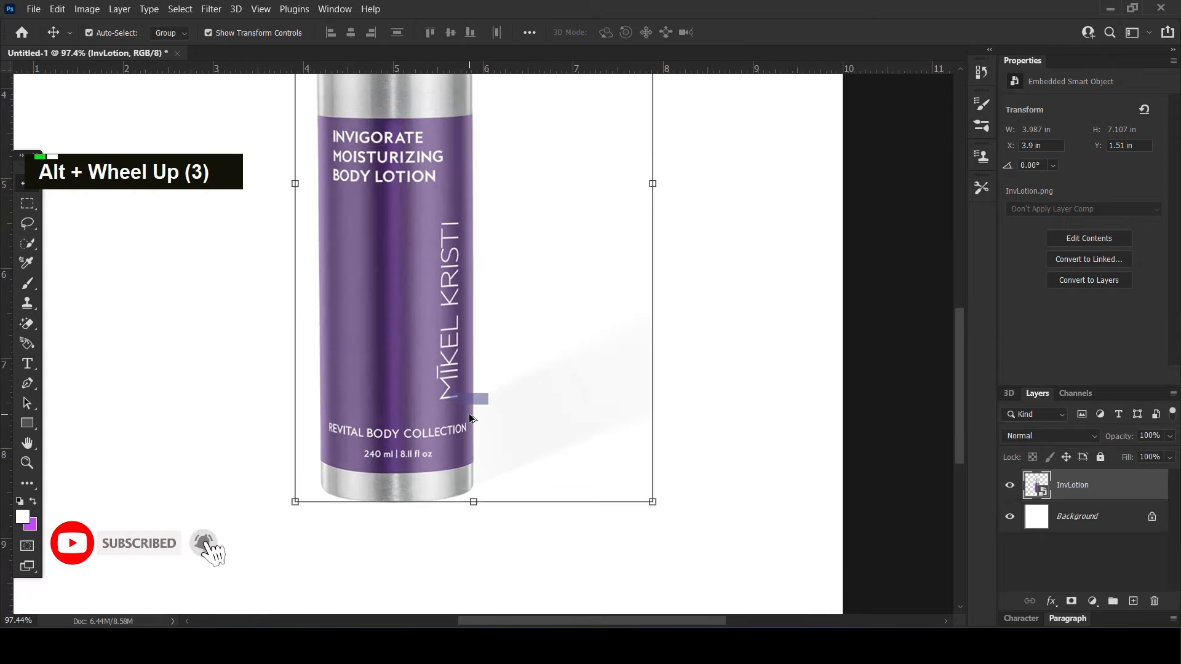
left_click(27, 205)
left_click_drag(477, 233, 713, 543)
right_click(1138, 486)
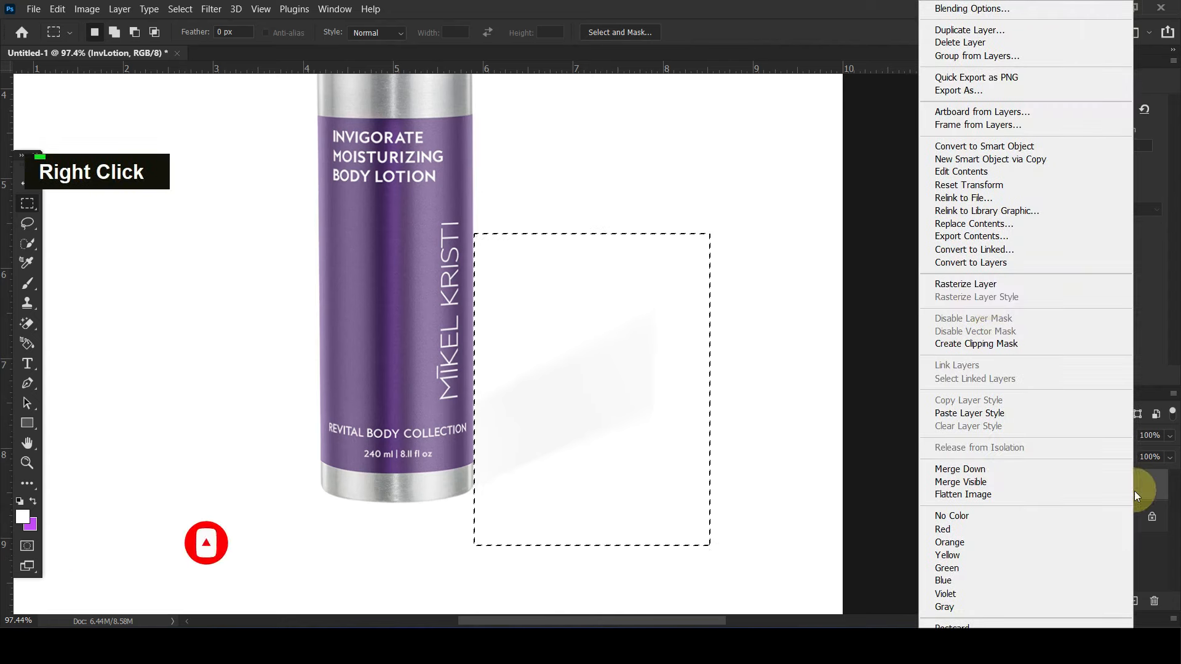
left_click(948, 278)
key("Delete")
key("ctrl+d")
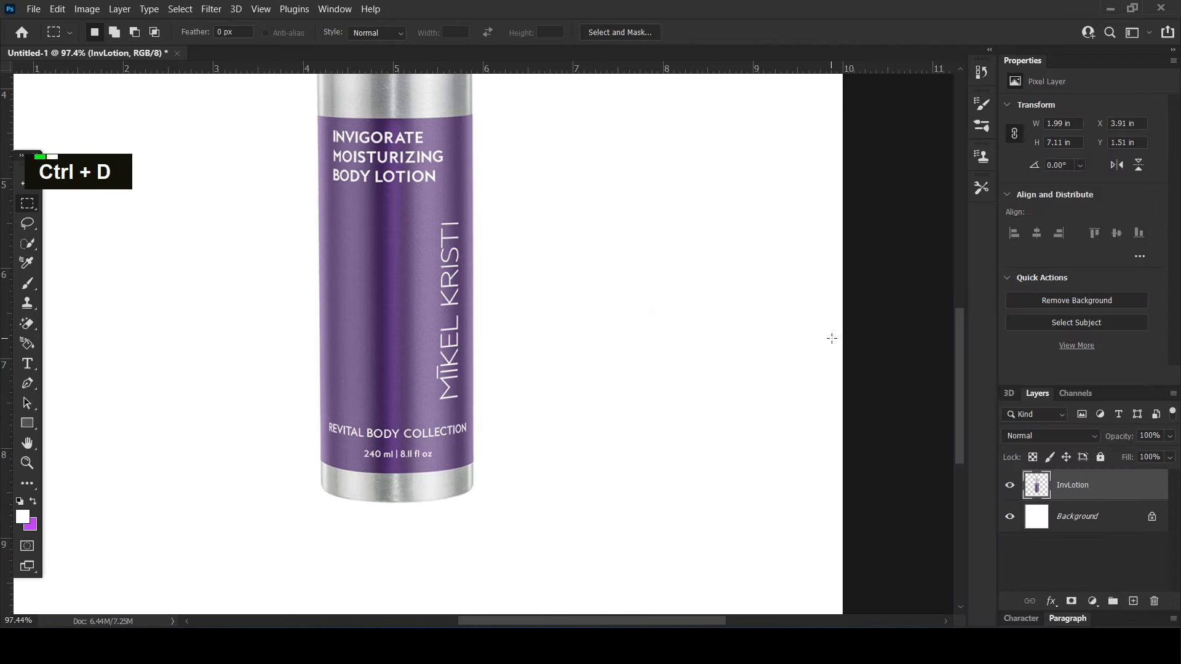
- Move the bottle slightly to the left so that it sits nearer the canvas centre, and deselect it
scroll(572, 297, "down", 7, "alt")
left_click(28, 184)
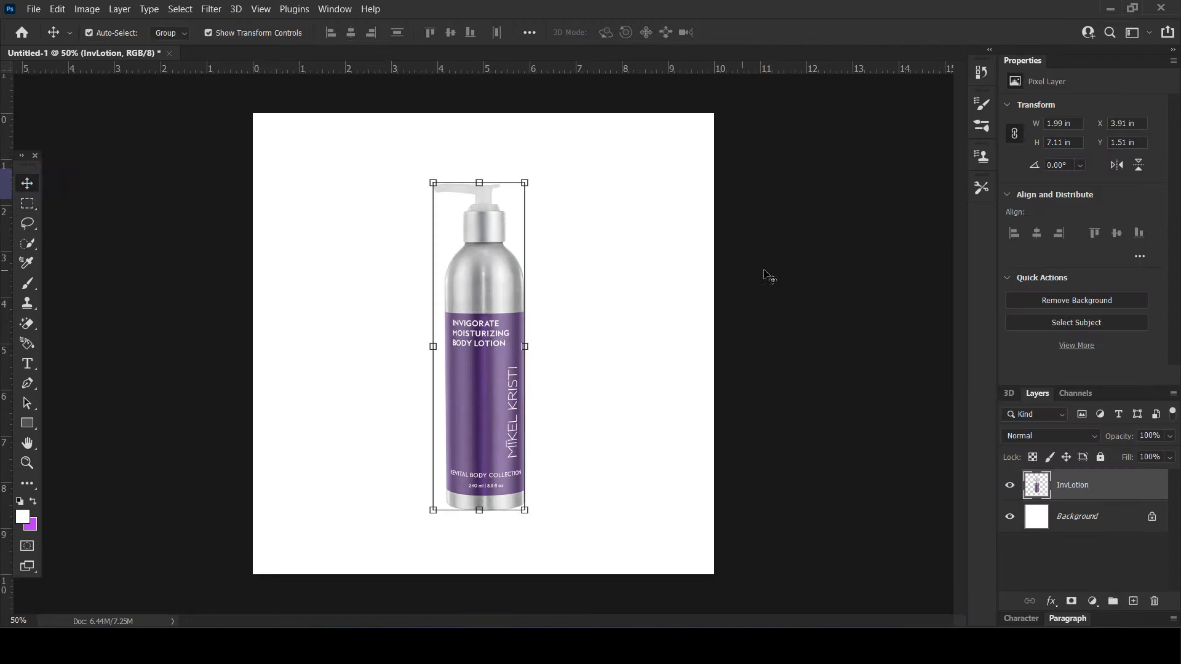
left_click(491, 376)
left_click_drag(490, 376, 485, 377)
left_click(841, 384)
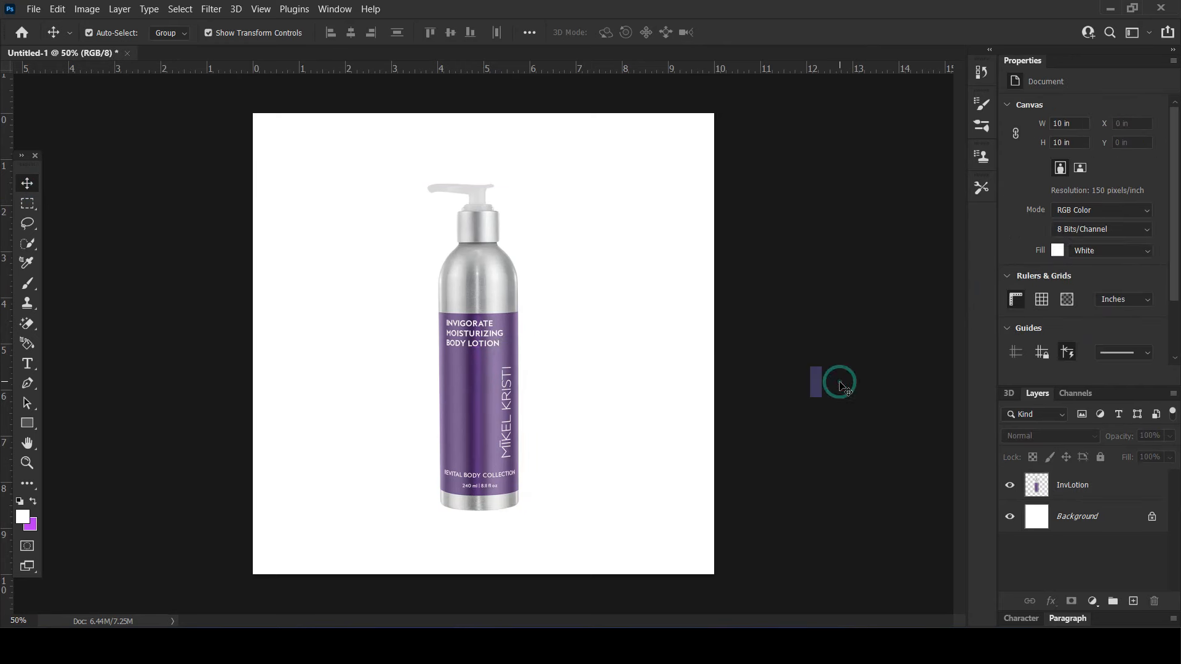
- Add a Solid Color fill layer in deep purple 5d127c directly above the Background layer
left_click(1101, 492)
left_click(1098, 517)
left_click(1092, 601)
left_click(1072, 330)
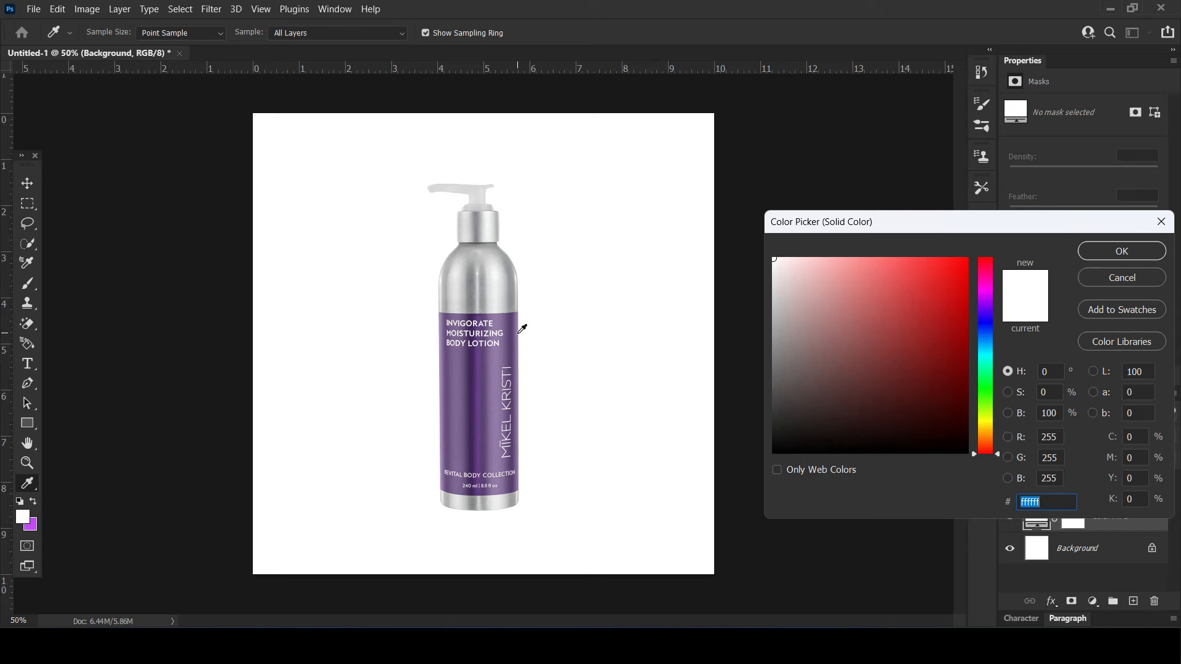
left_click(485, 365)
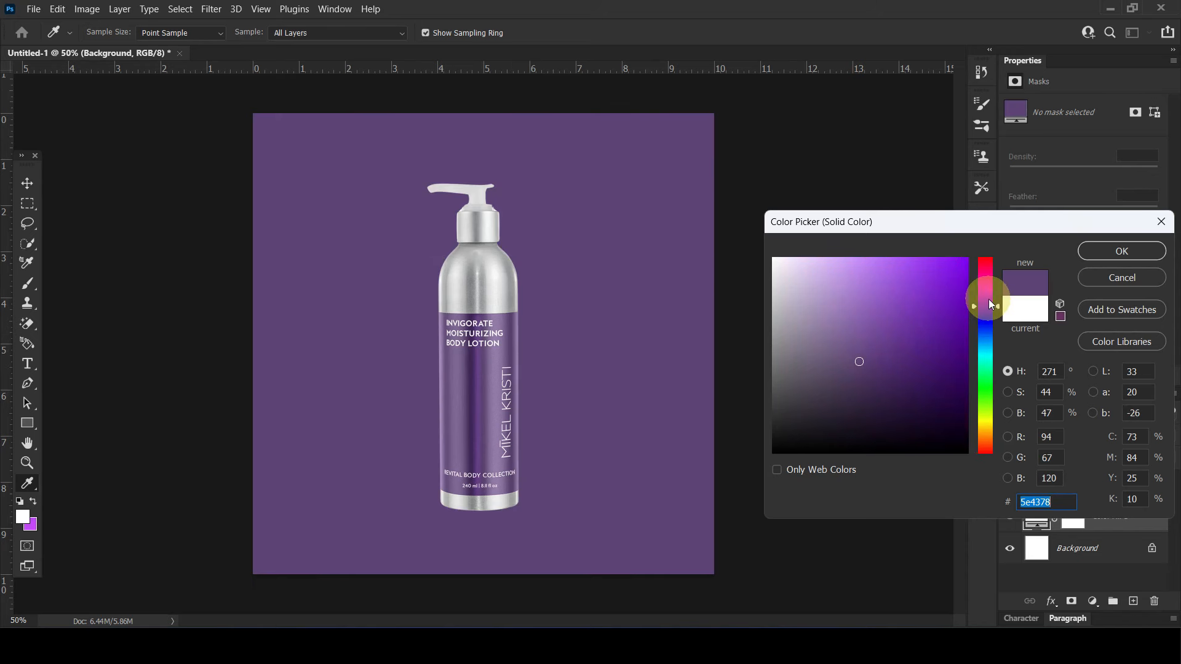
left_click(990, 301)
left_click_drag(915, 316, 937, 345)
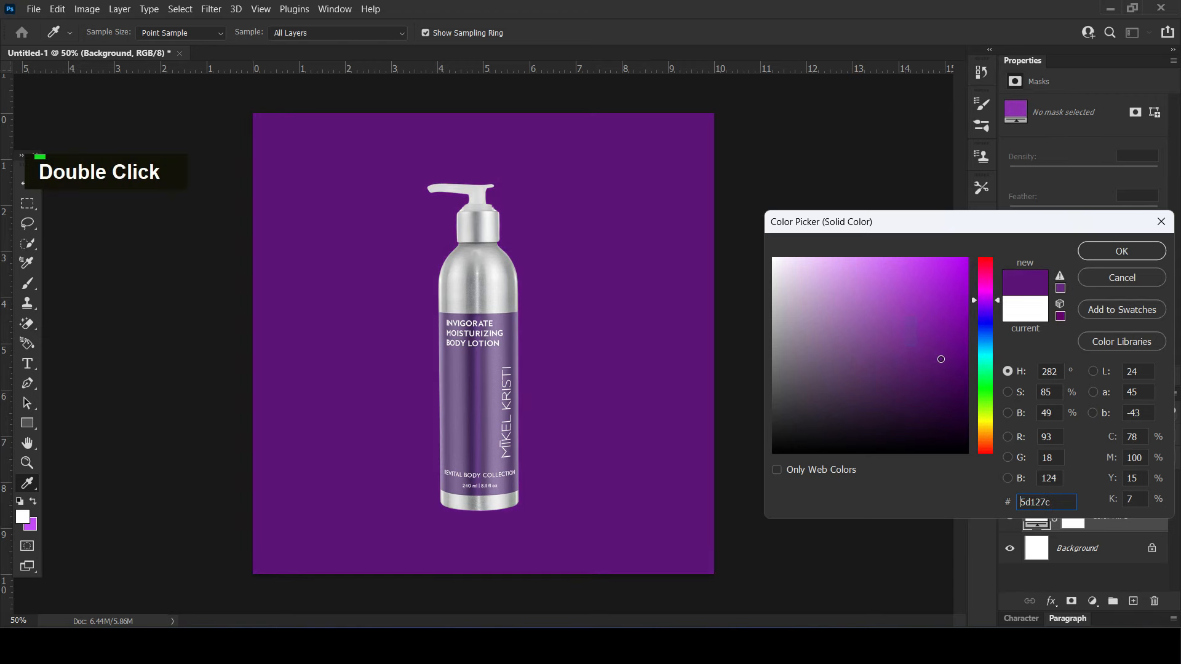
left_click(1122, 251)
key("v")
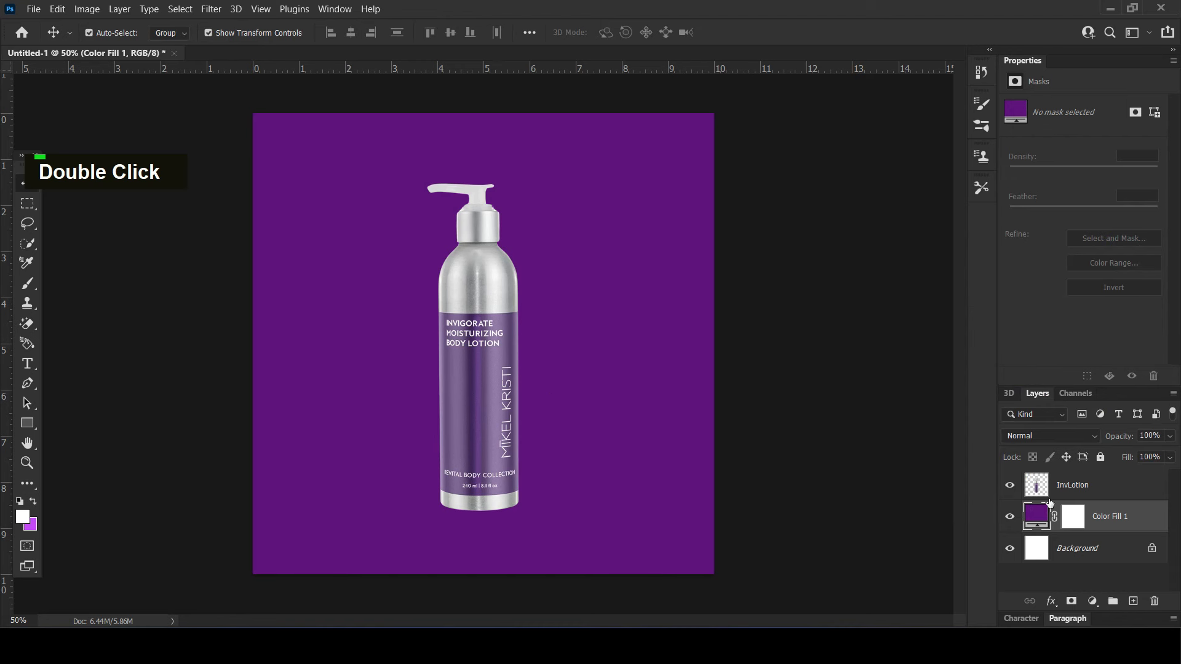
- Paint a soft light-purple glow behind the middle of the bottle on a new layer, using an 800 px soft brush
left_click(1130, 601)
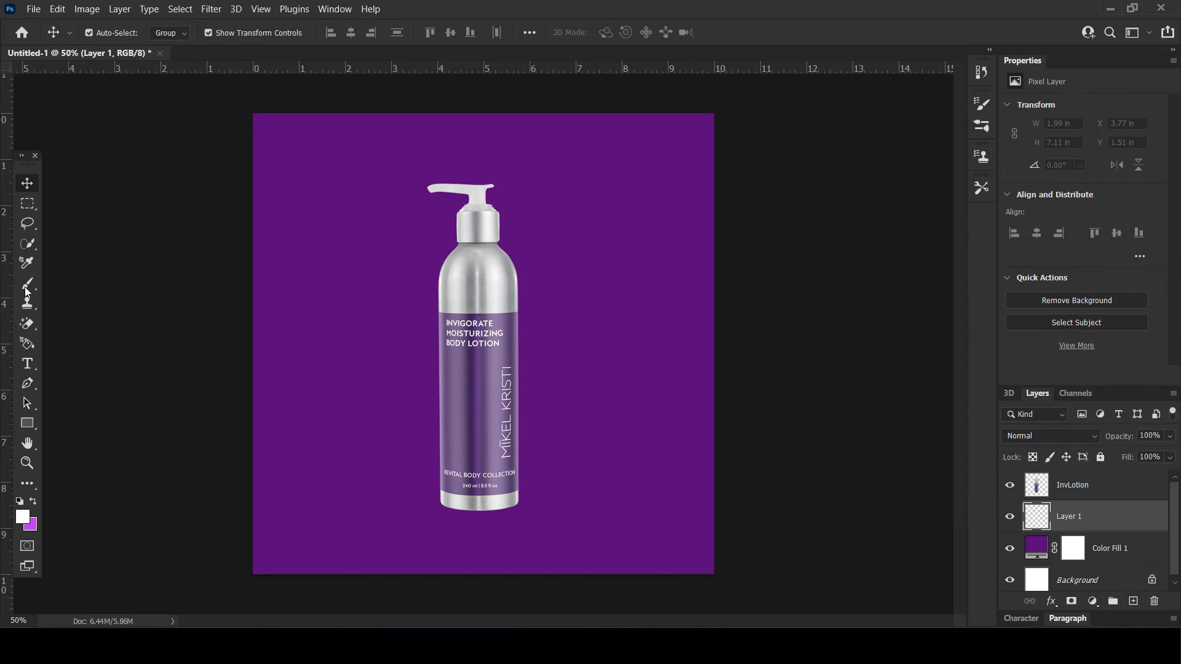
key("i")
left_click(23, 517)
left_click(904, 325)
left_click_drag(904, 325, 876, 248)
left_click(1122, 251)
key("b")
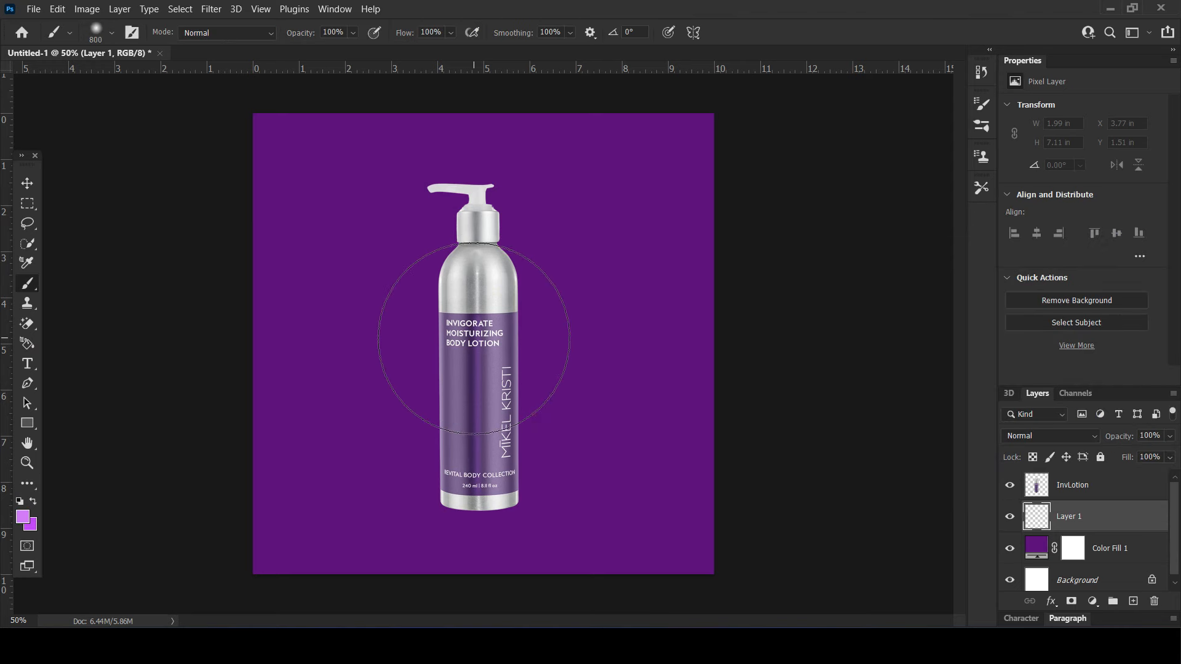
left_click(474, 339)
- Stretch the purple glow to about 154% width and 127% height and shift it lower behind the bottle
left_click(27, 188)
left_click_drag(712, 338, 784, 320)
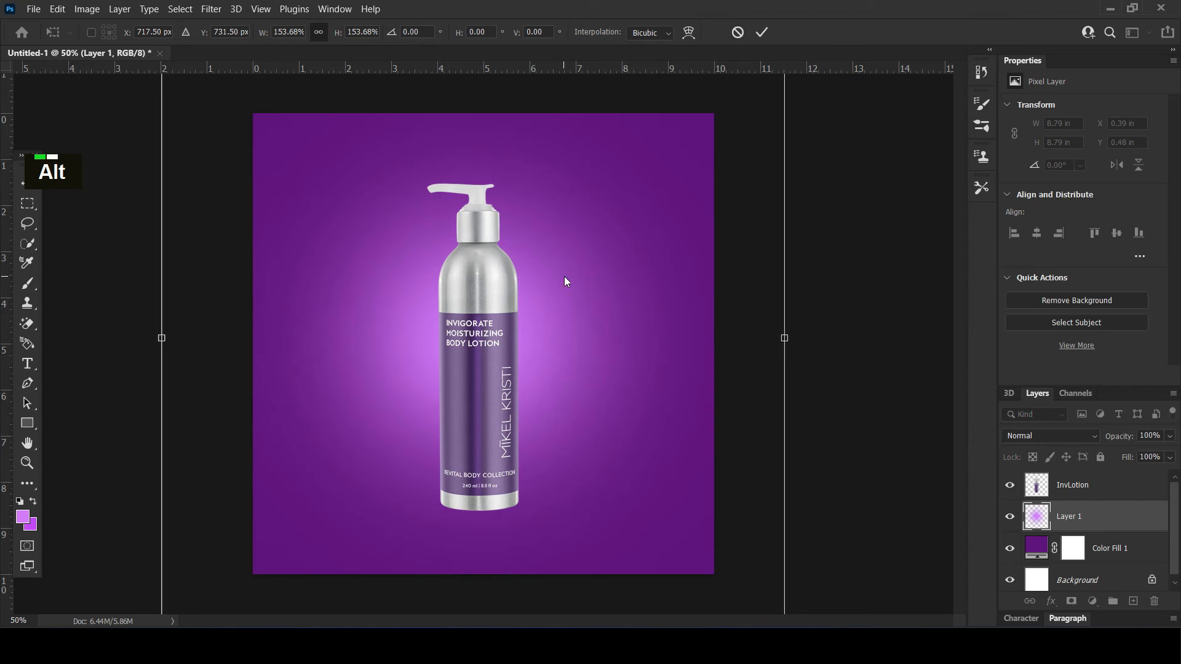
scroll(566, 282, "down", 5)
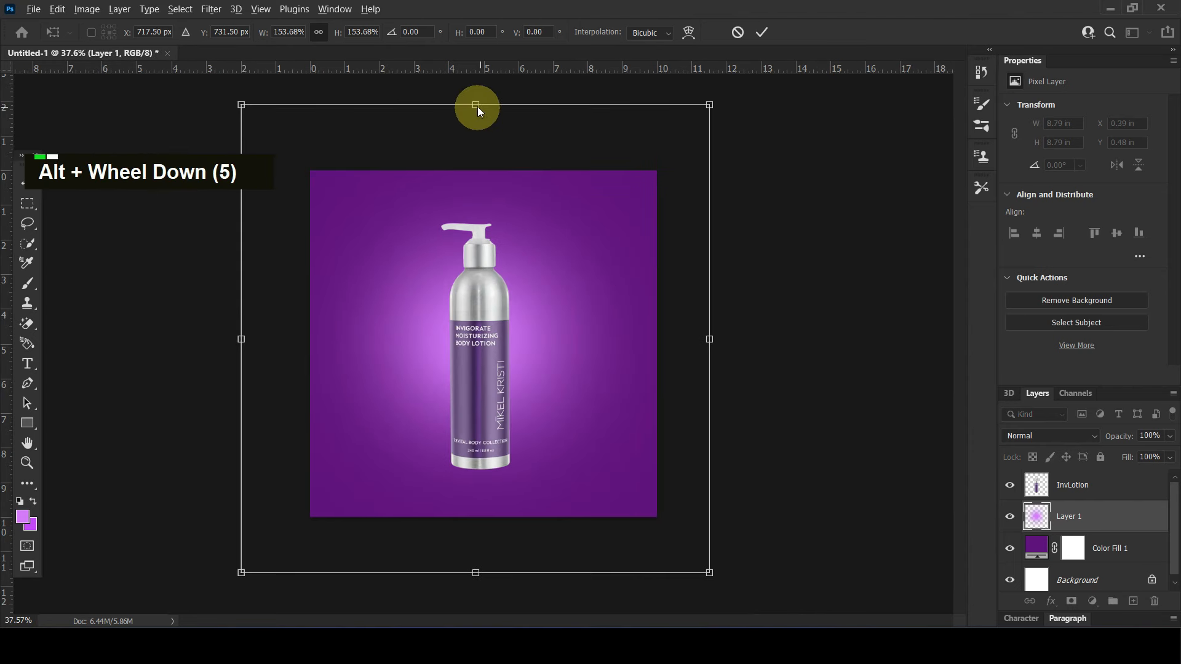
left_click_drag(477, 106, 477, 185)
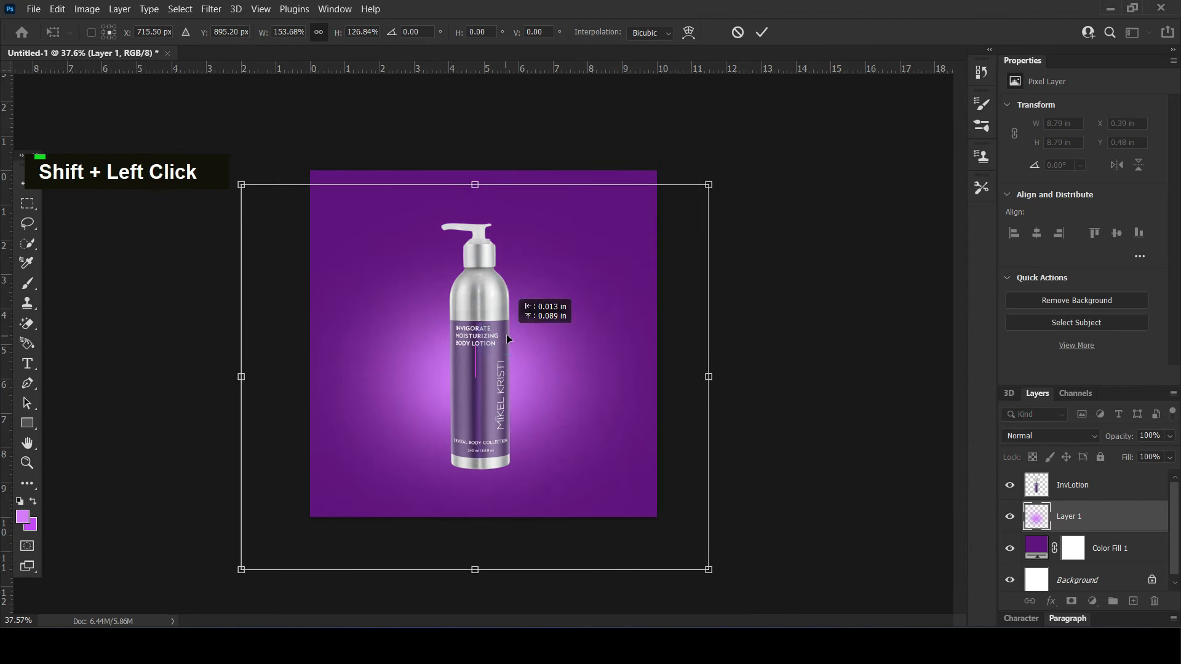
key("Return")
left_click(892, 350)
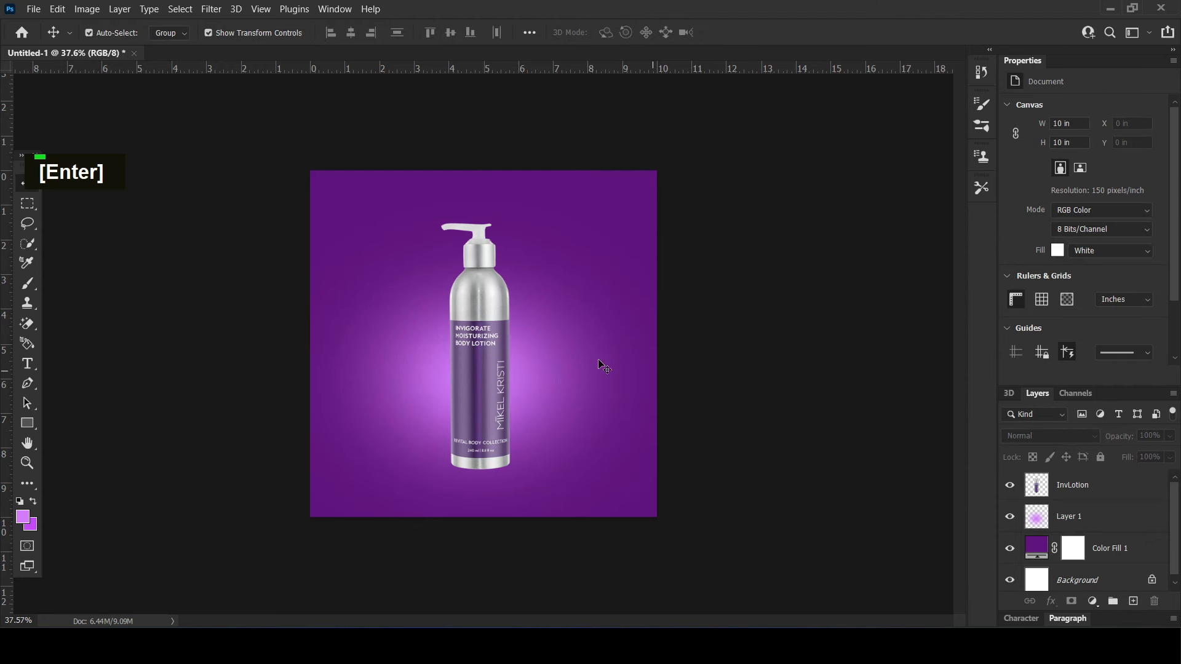
- Paint a pale lilac efcdff highlight in the canvas's upper-right area on a new layer above Layer 1, using a 1200 px soft brush
scroll(501, 344, "up", 2)
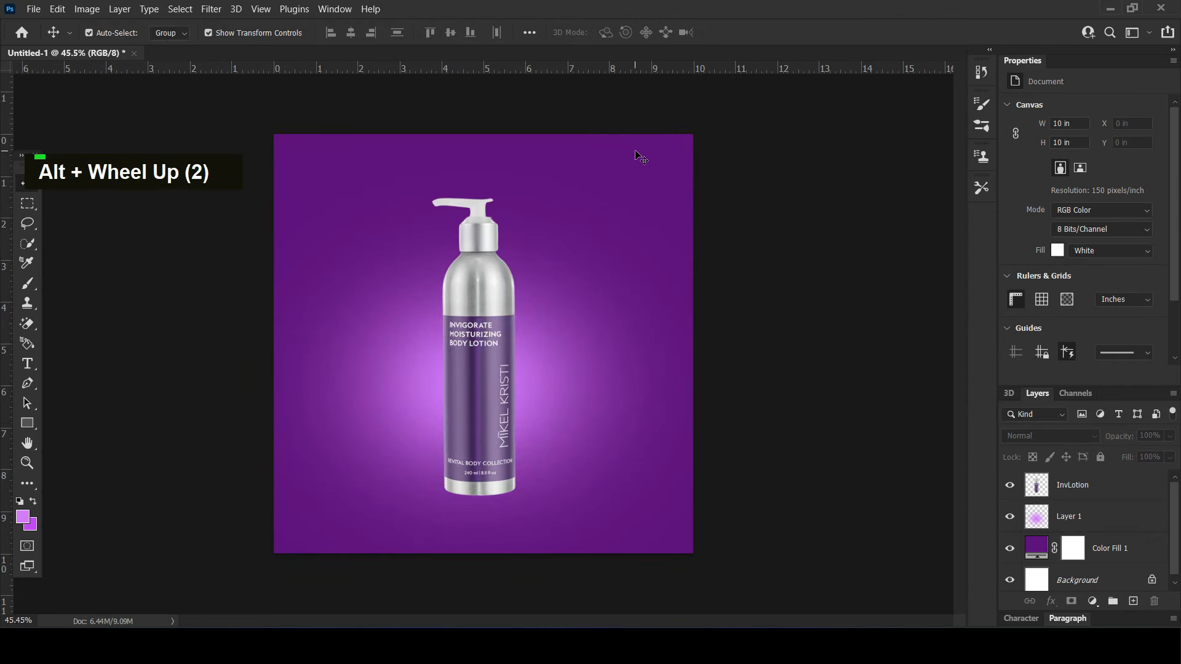
left_click(1101, 517)
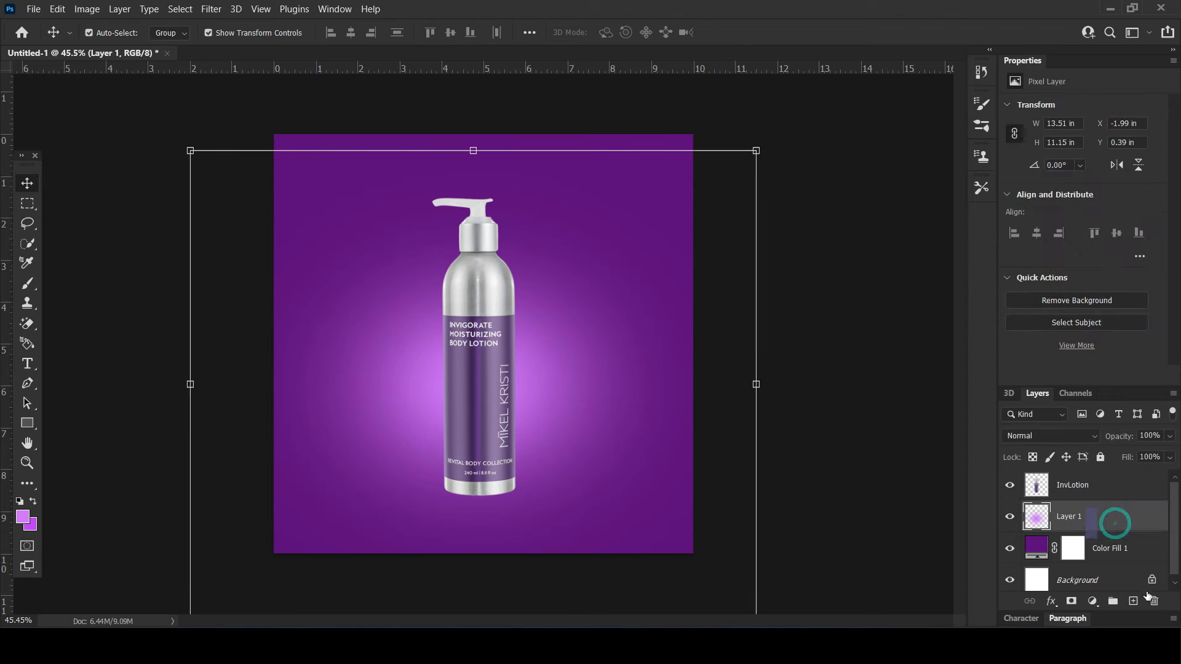
left_click(1134, 601)
left_click(16, 522)
left_click(811, 264)
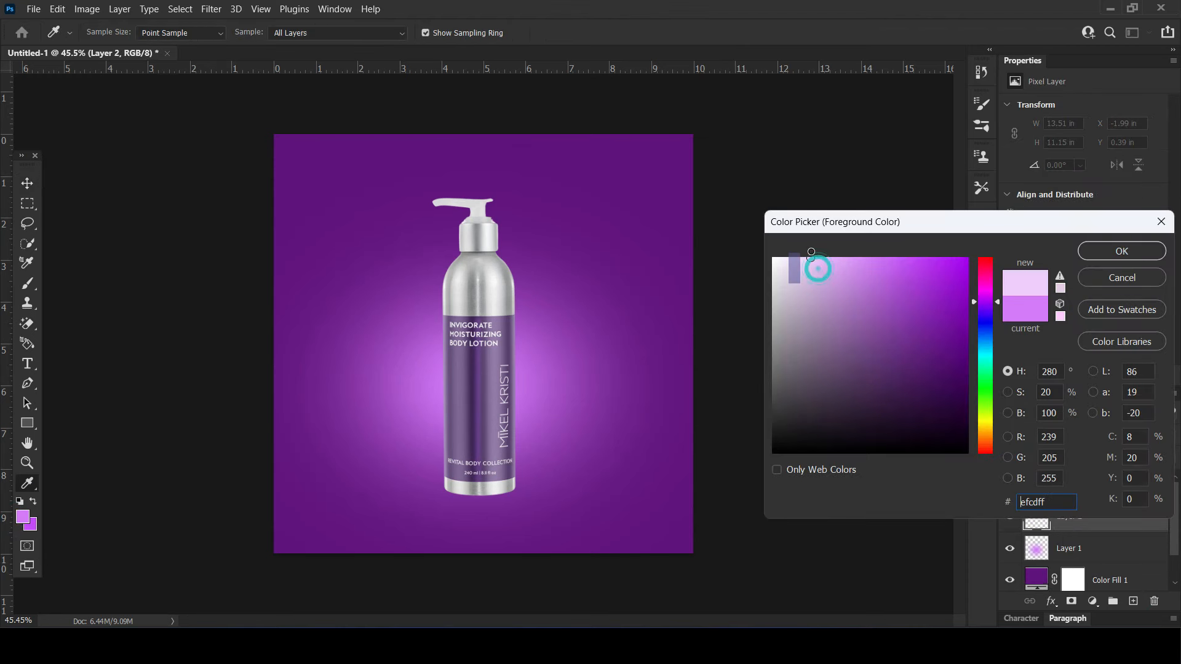
left_click(1101, 251)
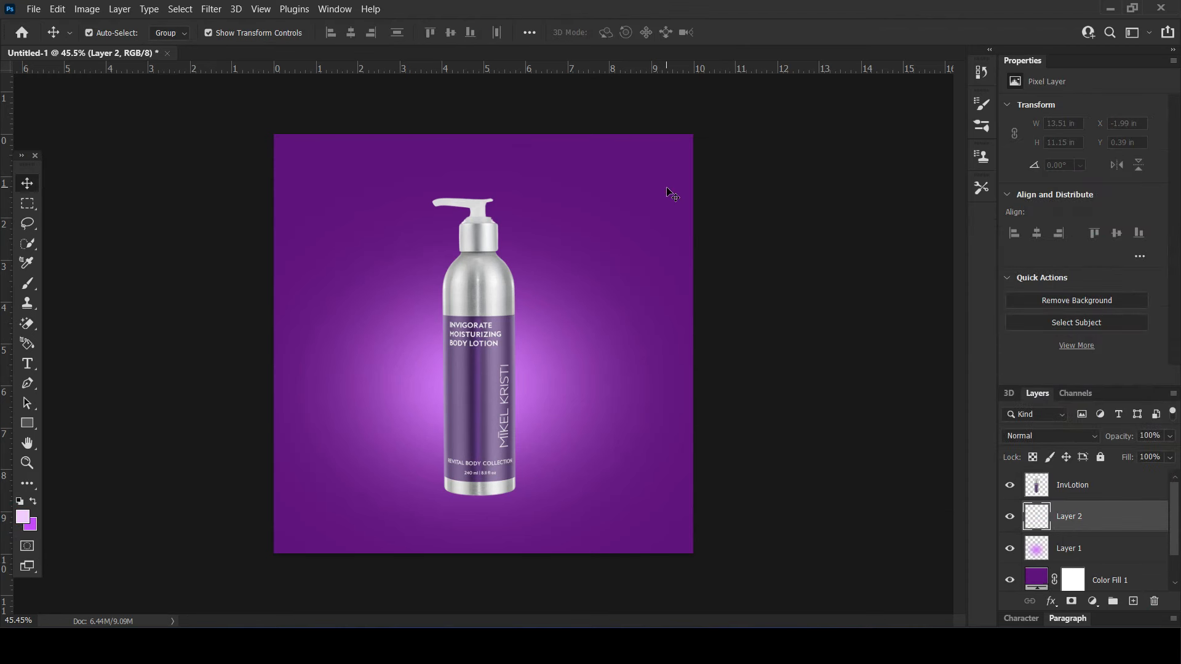
left_click(26, 289)
key("bracketright")
key("bracketright")
key("bracketright")
key("bracketright")
left_click(611, 212)
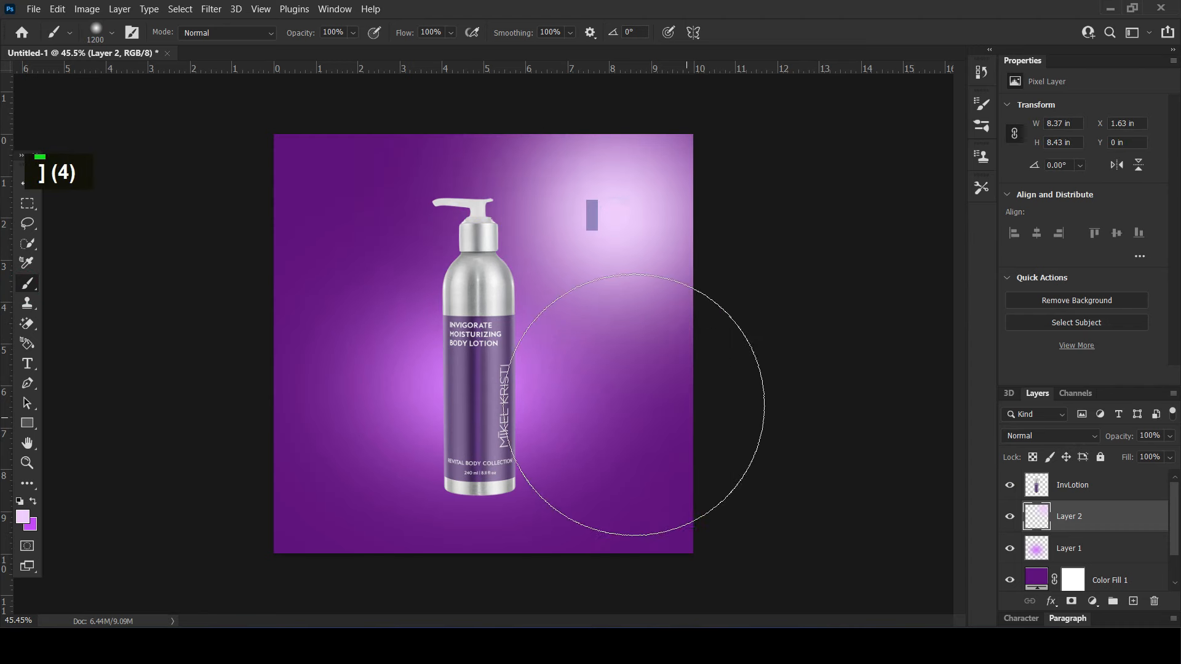
- Warp the pale highlight layer so that it spreads toward the bottle and down the right side, with its lower-left corner pulled outward
left_click(35, 178)
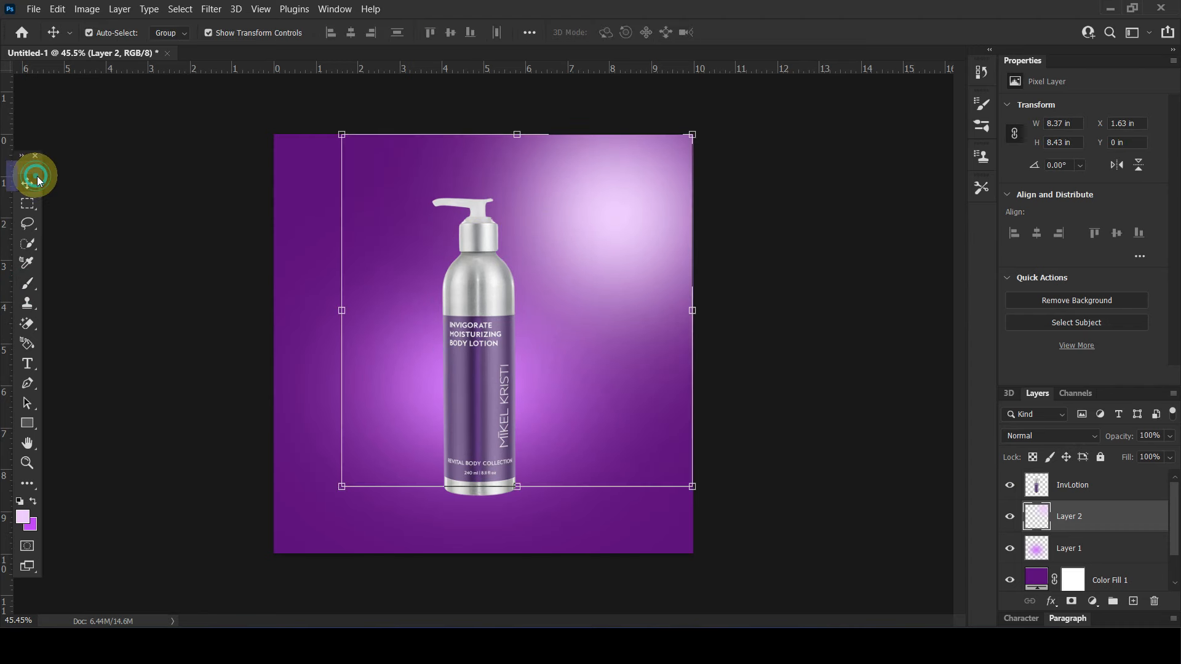
key("ctrl+t")
left_click(690, 32)
left_click_drag(523, 213, 443, 233)
left_click_drag(573, 370, 587, 407)
left_click_drag(637, 373, 648, 385)
left_click_drag(678, 228, 685, 209)
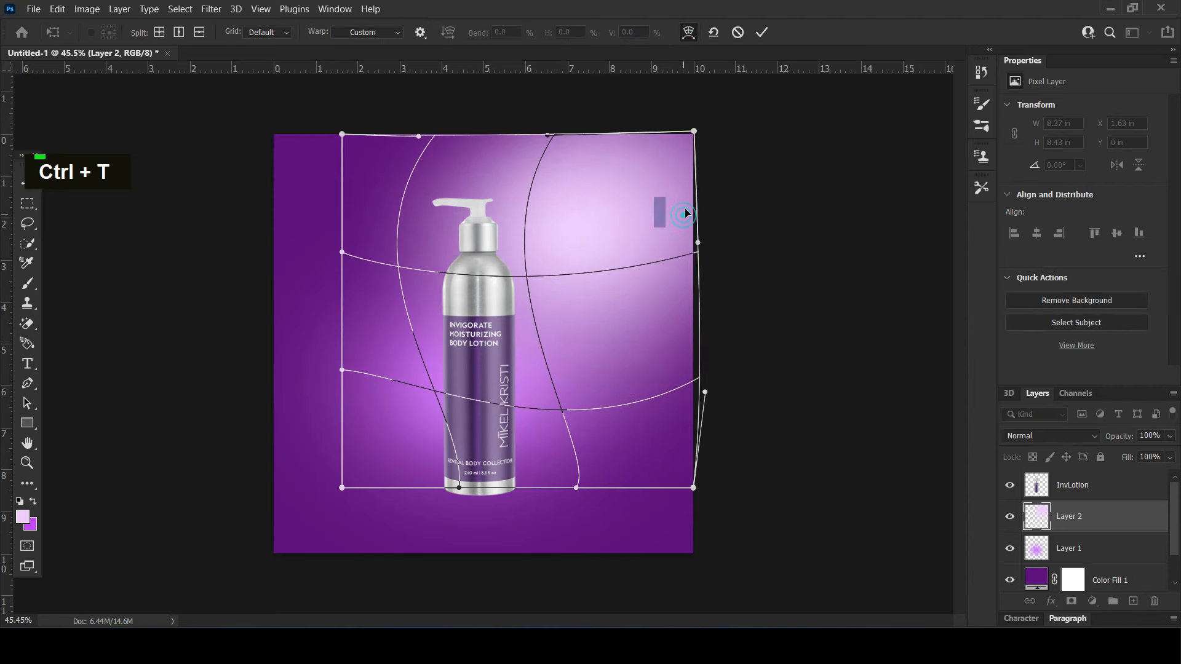
left_click_drag(641, 162, 645, 153)
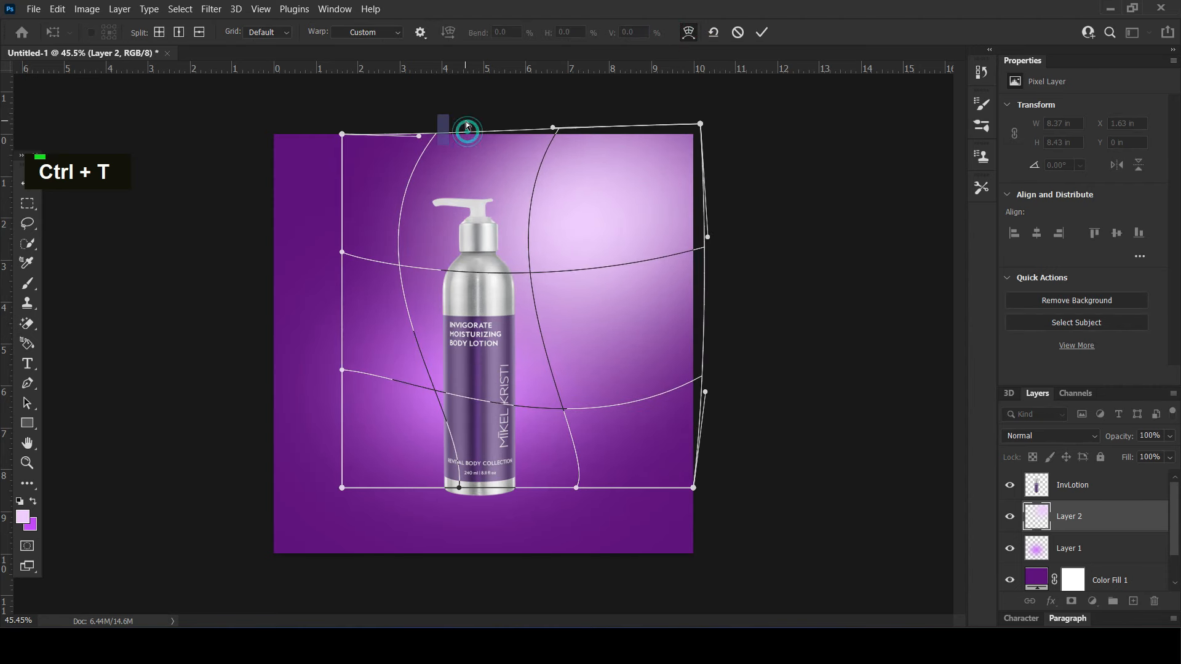
left_click_drag(342, 489, 250, 514)
left_click_drag(339, 329, 322, 324)
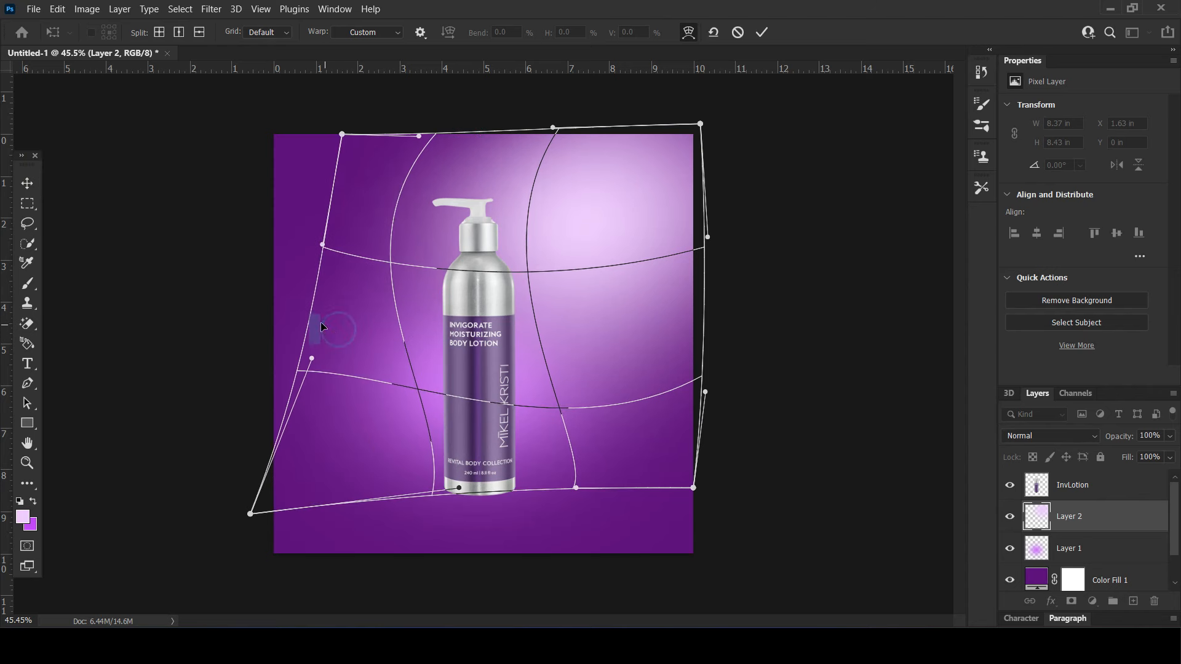
key("Return")
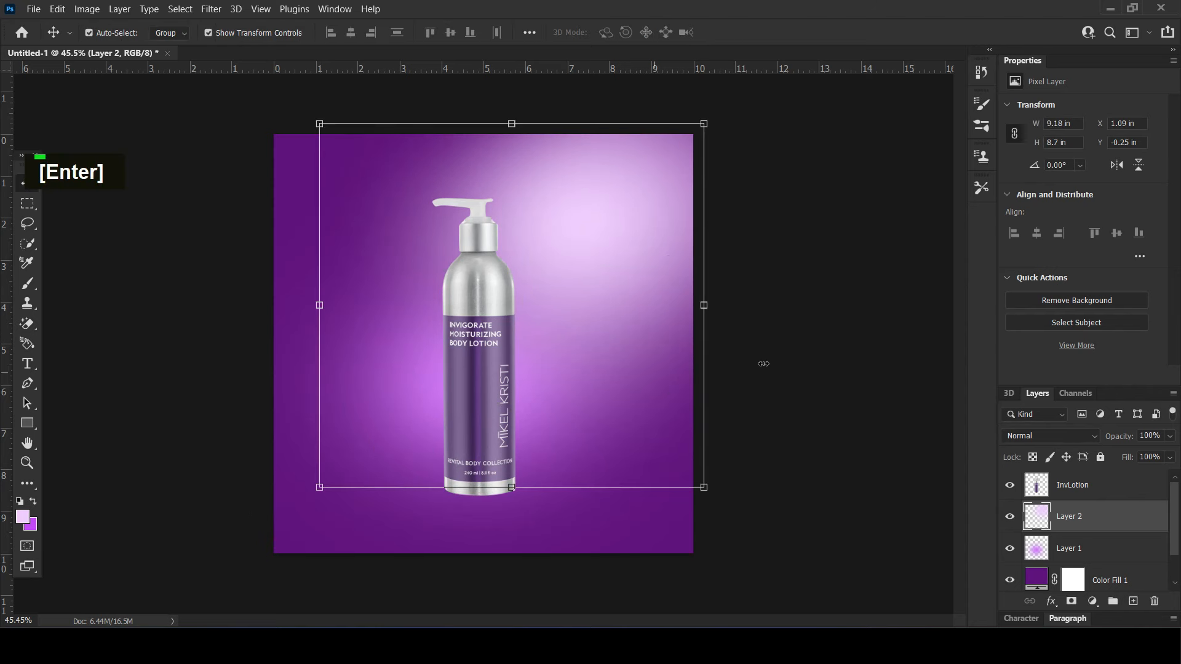
left_click(822, 357)
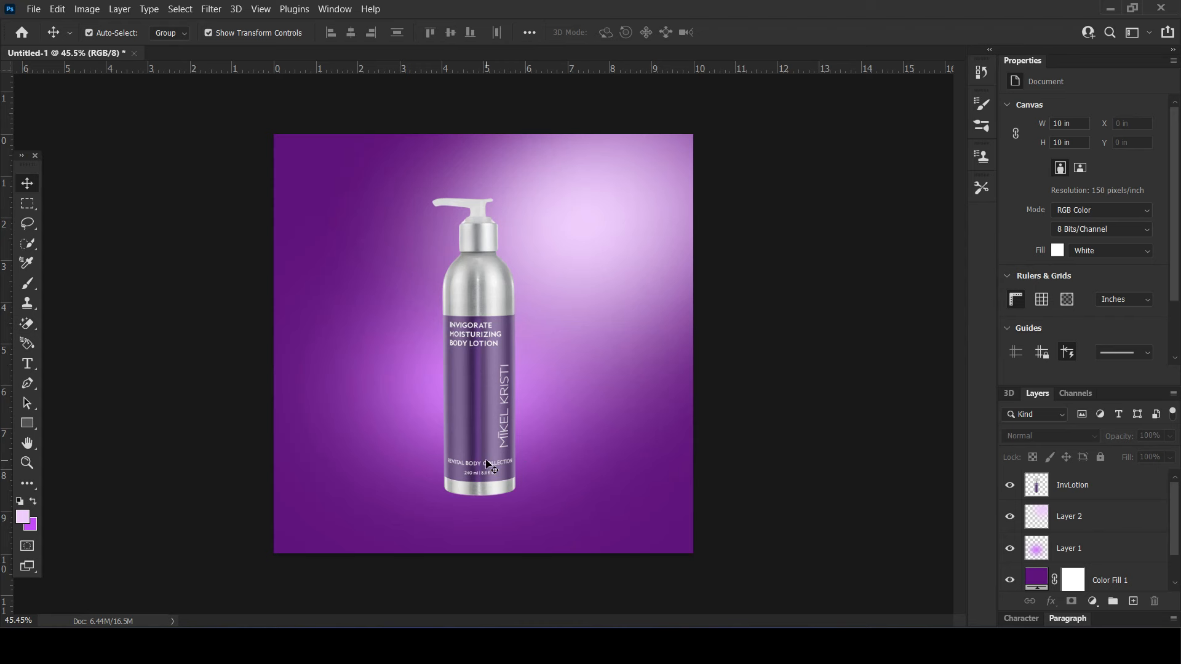
- Add a new layer directly below the InvLotion layer and set the foreground colour to black
left_click(489, 469)
scroll(1082, 536, "down", 2)
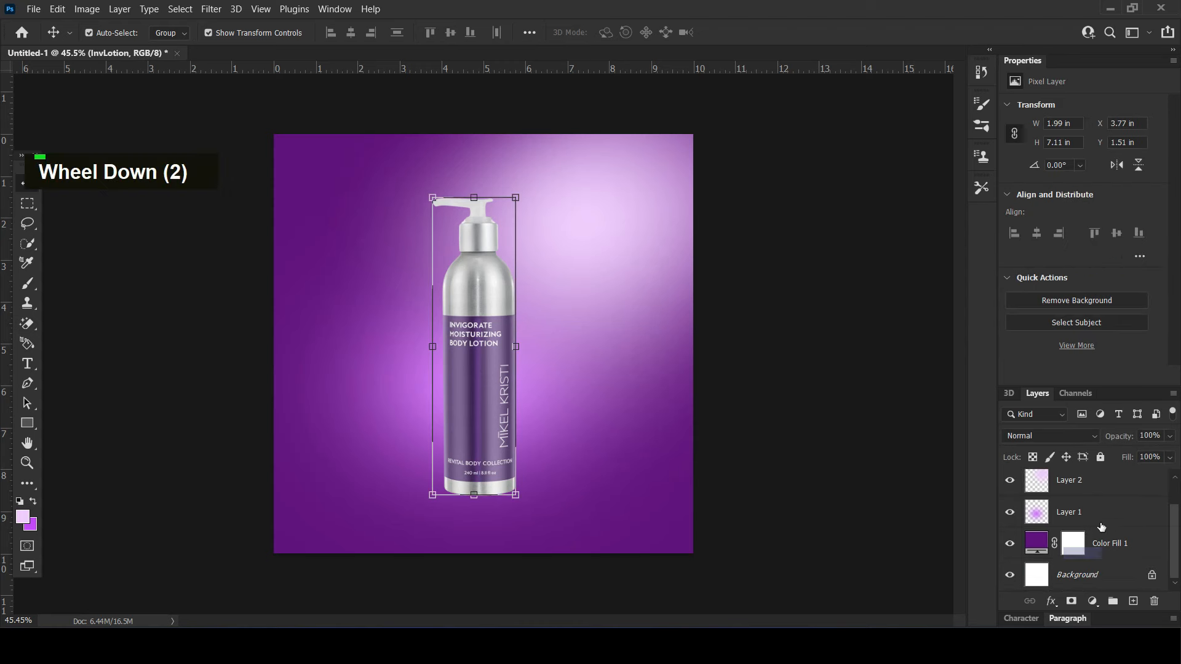
scroll(1097, 521, "up", 1)
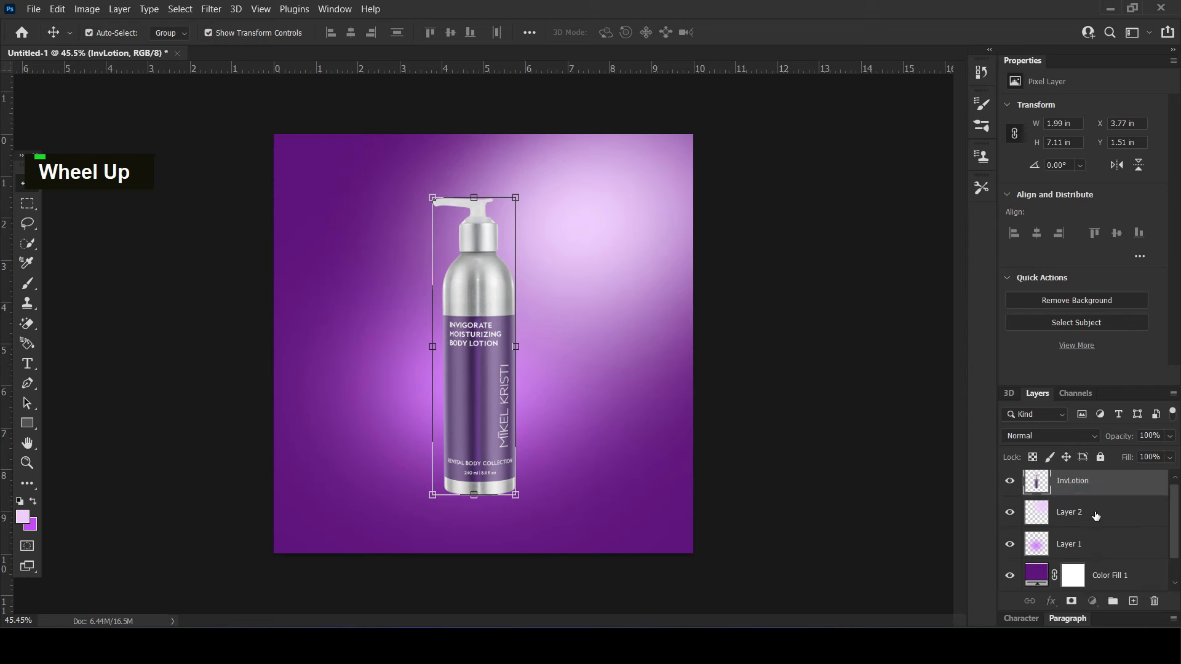
left_click(1095, 515)
left_click(1134, 601)
left_click(24, 517)
mouse_move(821, 352)
left_mouse_down()
mouse_move(747, 240)
mouse_move(757, 478)
left_mouse_up()
left_click(1105, 256)
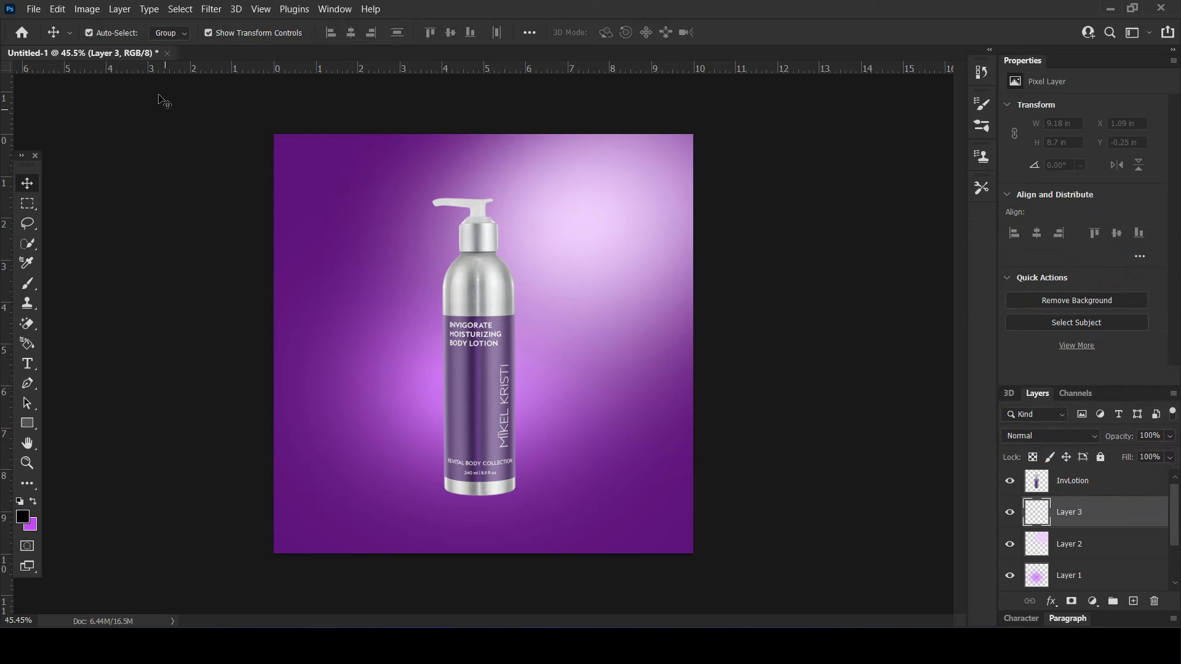
- Paint a soft black contact shadow under the bottle's base with a flattened elliptical brush at 400 px
left_click(27, 283)
left_click(99, 37)
double_click(137, 178)
scroll(489, 486, "up", 5)
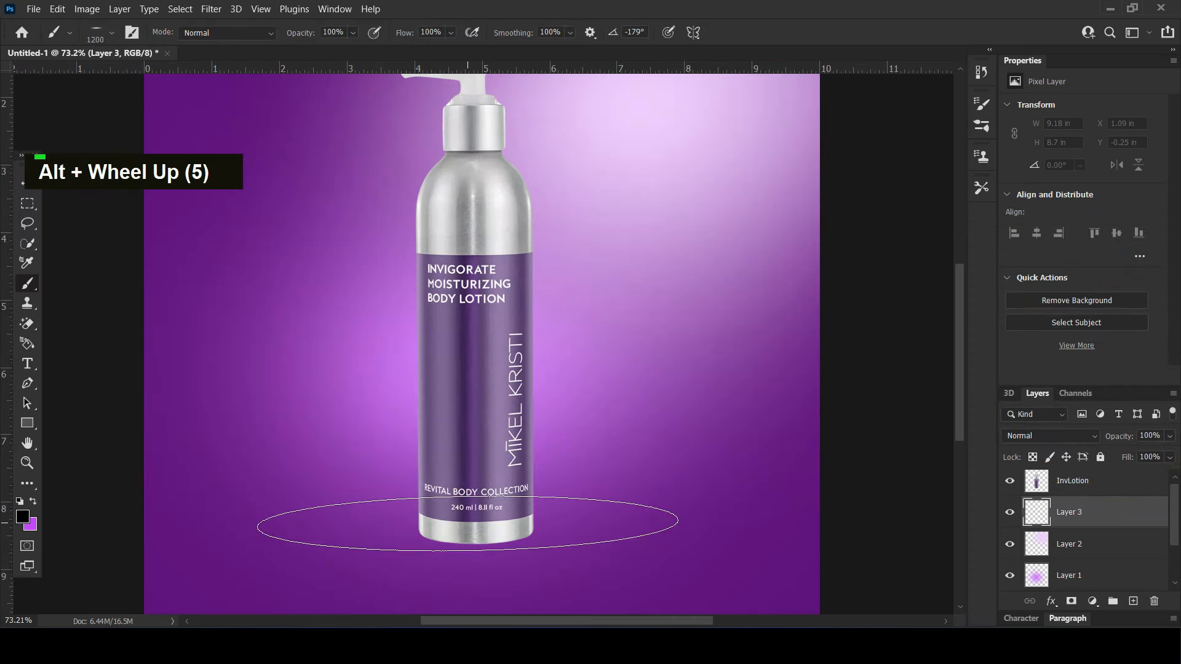
key("bracketleft")
key("bracketleft")
key("bracketleft")
key("bracketleft")
key("bracketleft")
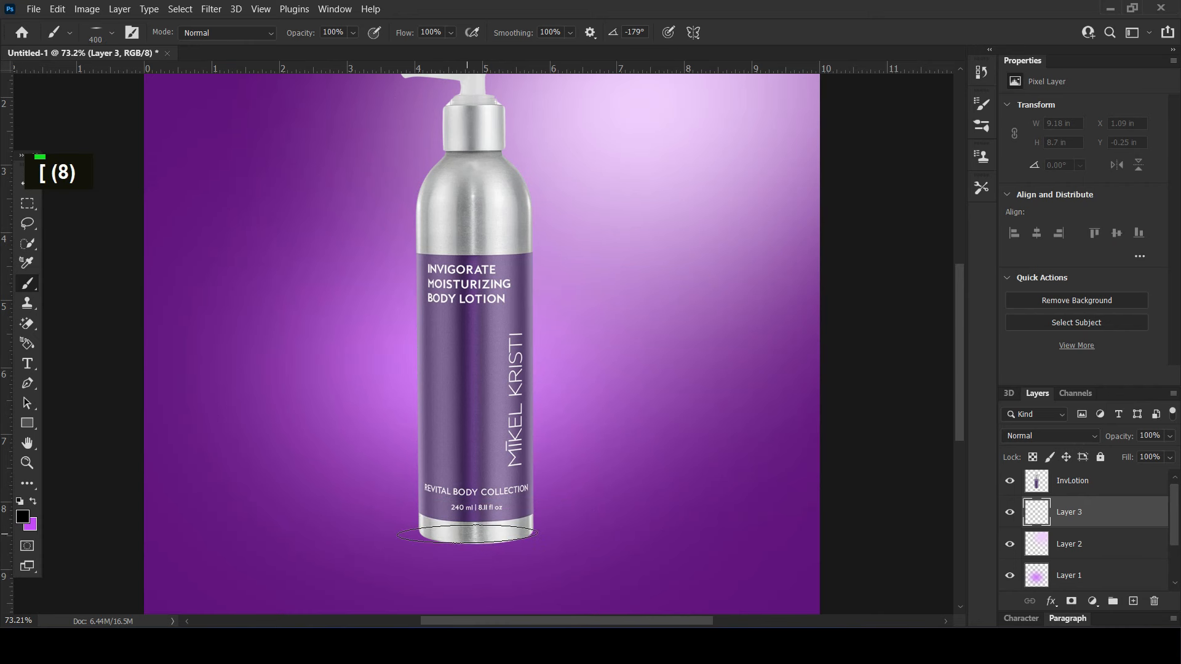
left_click(468, 536)
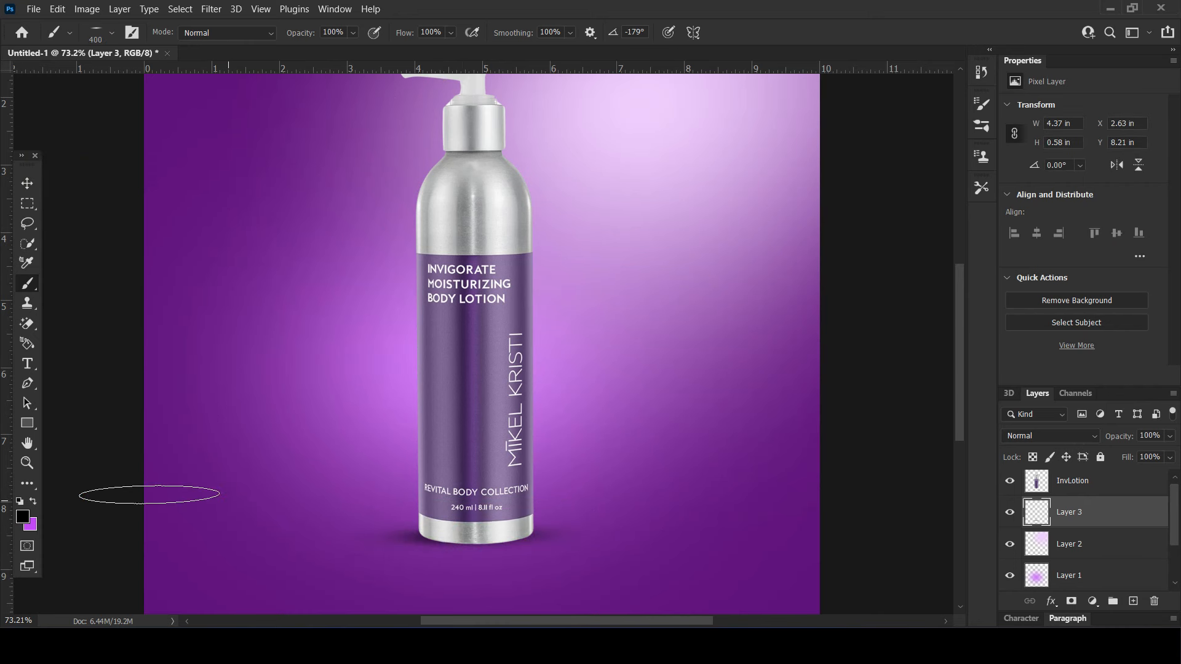
- Warp the contact shadow on Layer 3 so that its left end stretches outward from the bottle's base
key("ctrl+t")
left_click(688, 32)
left_click_drag(364, 527, 362, 528)
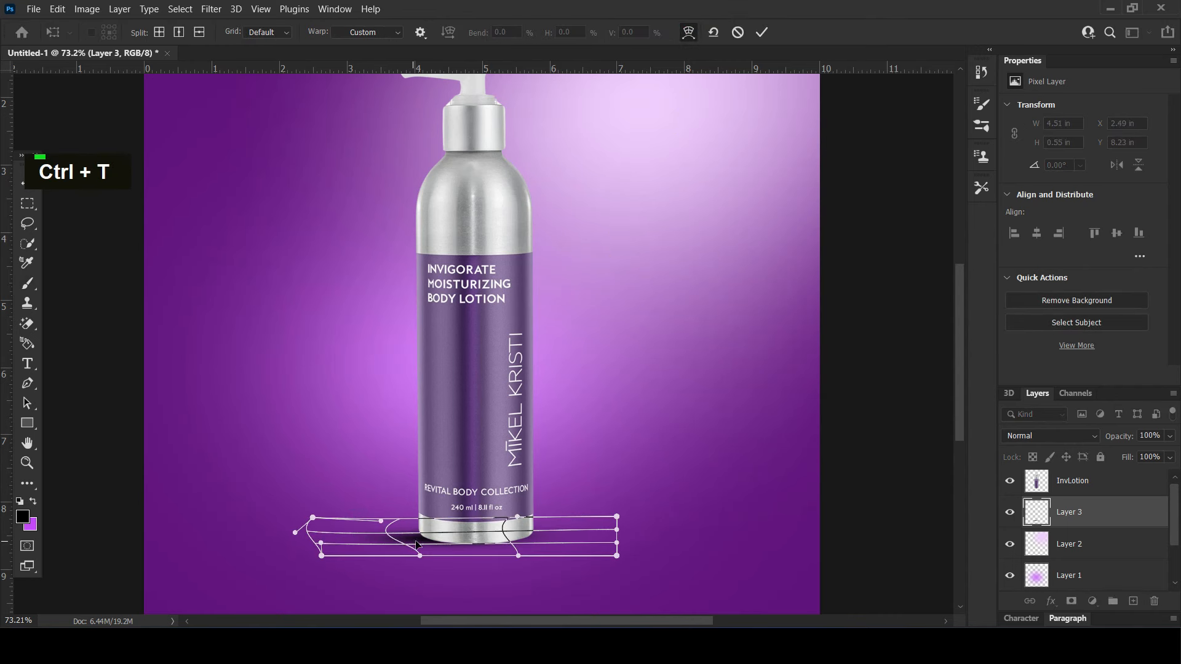
left_click_drag(280, 562, 278, 558)
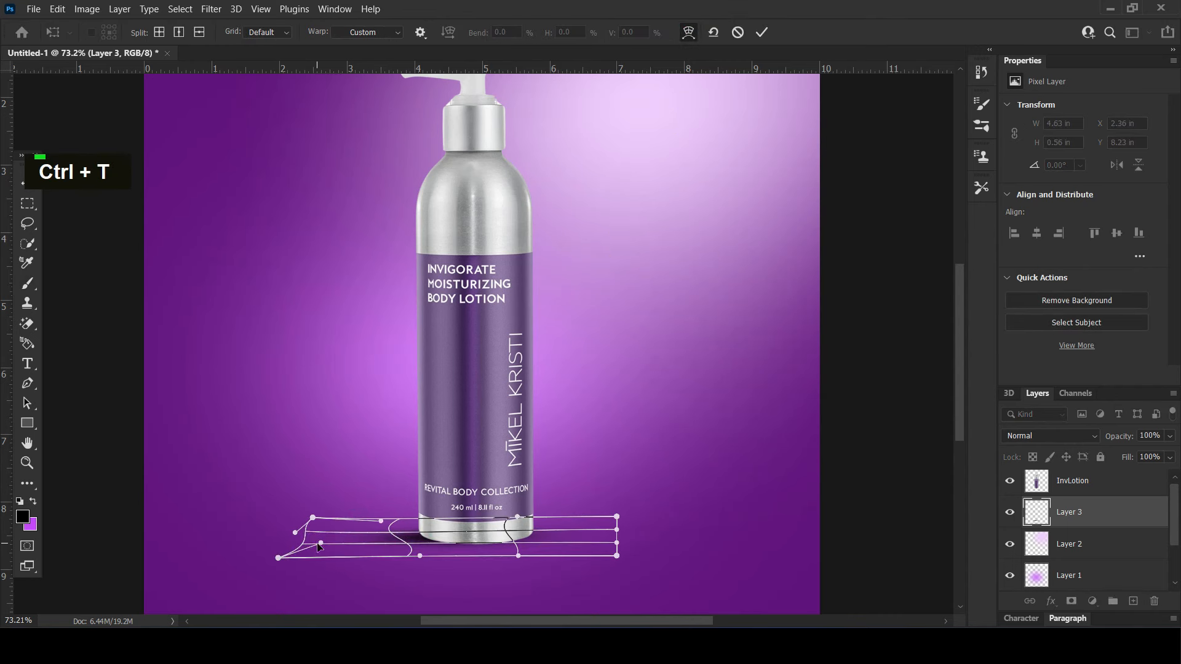
left_click_drag(313, 518, 273, 522)
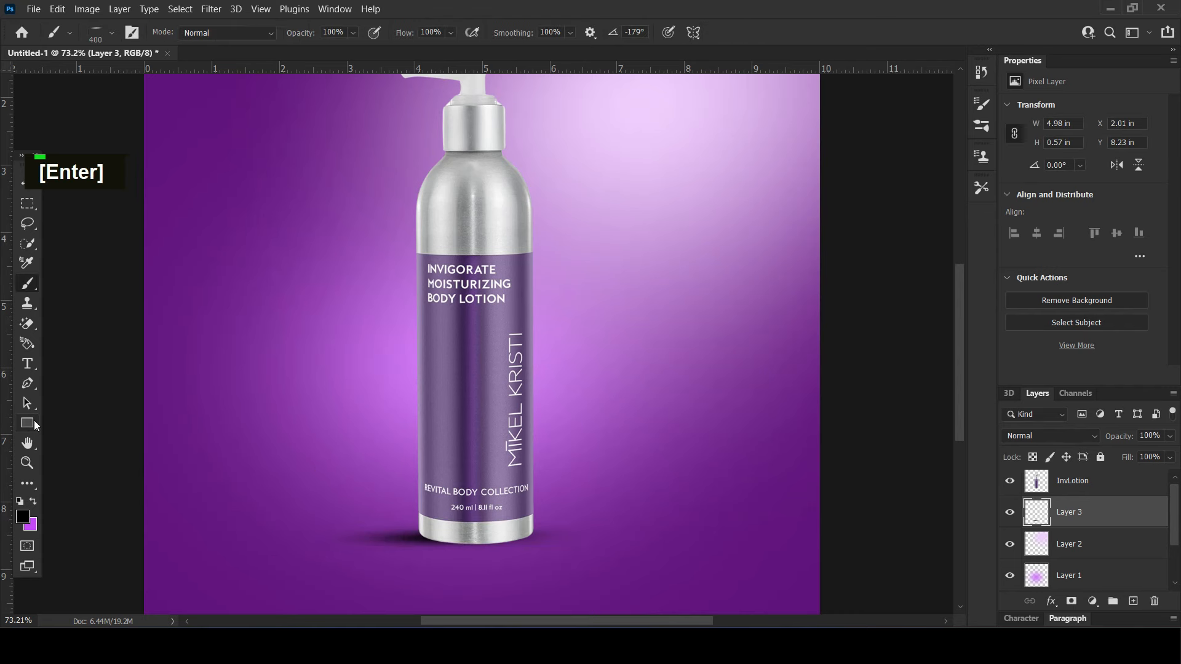
- Warp the contact shadow again, pulling its right end slightly inward toward the bottle's base
scroll(495, 381, "down", 4, "alt")
scroll(483, 466, "up", 7, "alt")
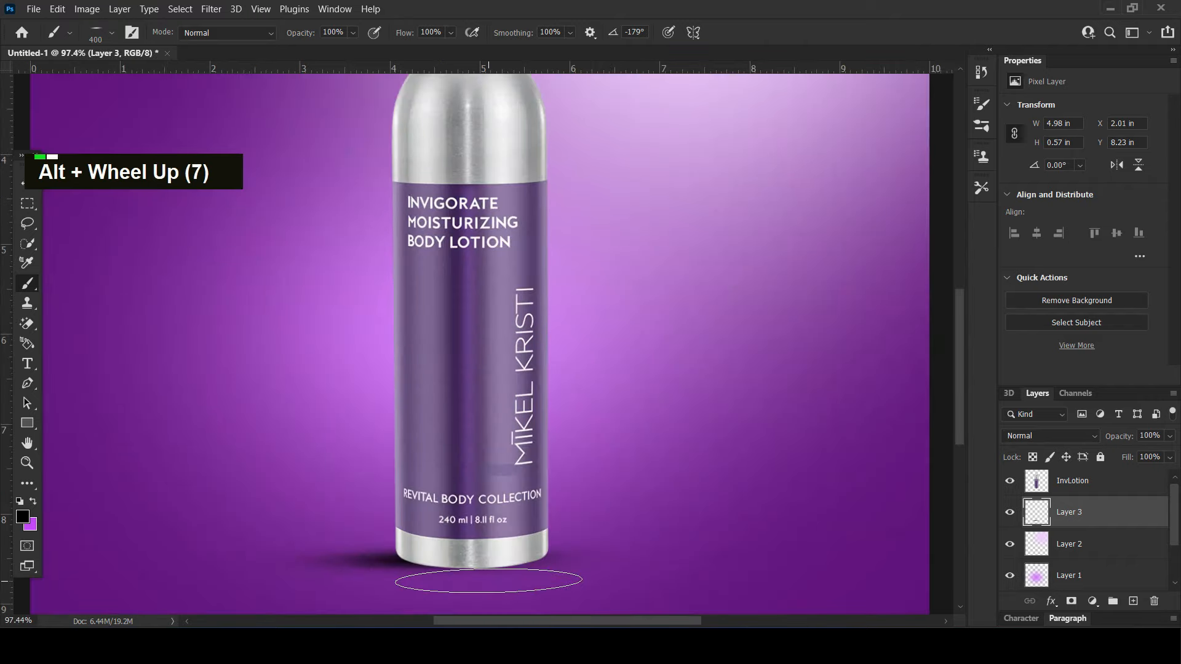
key("bracketleft")
key("bracketleft")
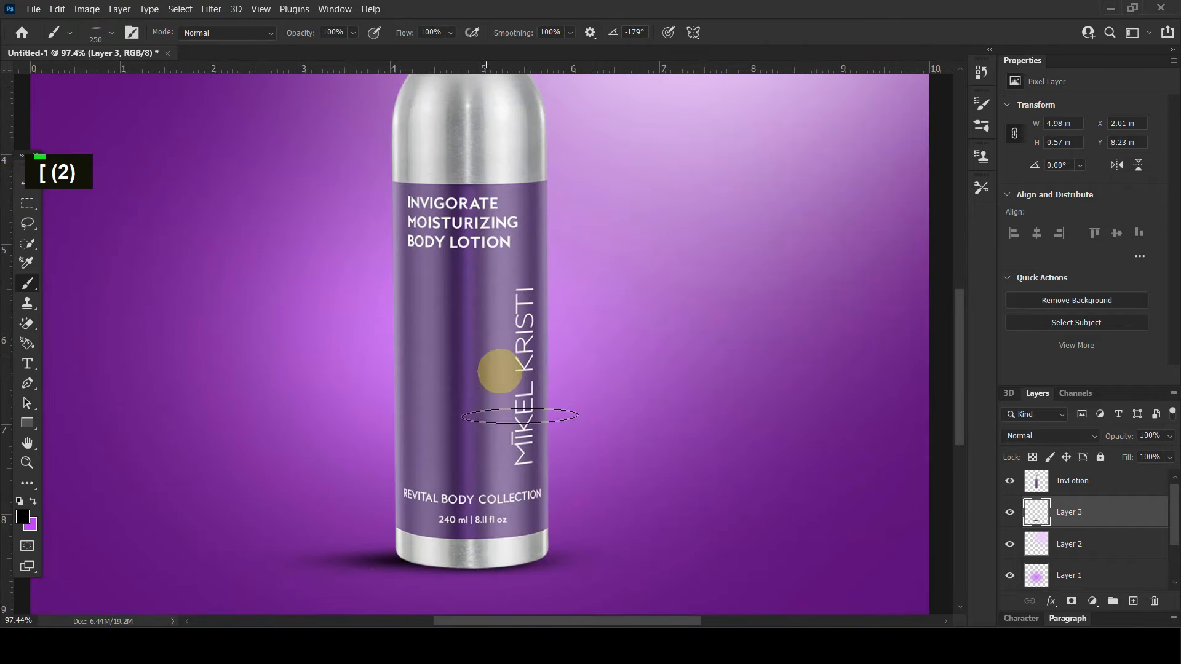
left_click(27, 182)
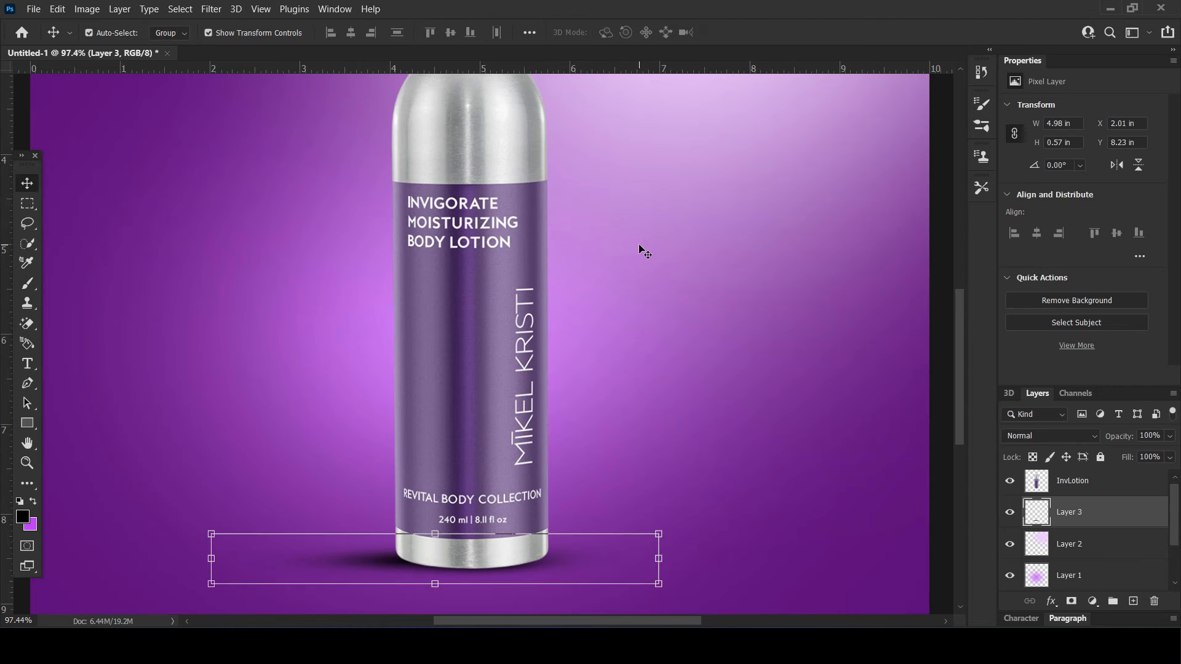
key("ctrl+t")
left_click(687, 38)
left_click_drag(601, 543, 612, 548)
key("Return")
- Lower the opacity of the Layer 3 contact shadow to about 61% and deselect the layer
scroll(594, 548, "down", 9)
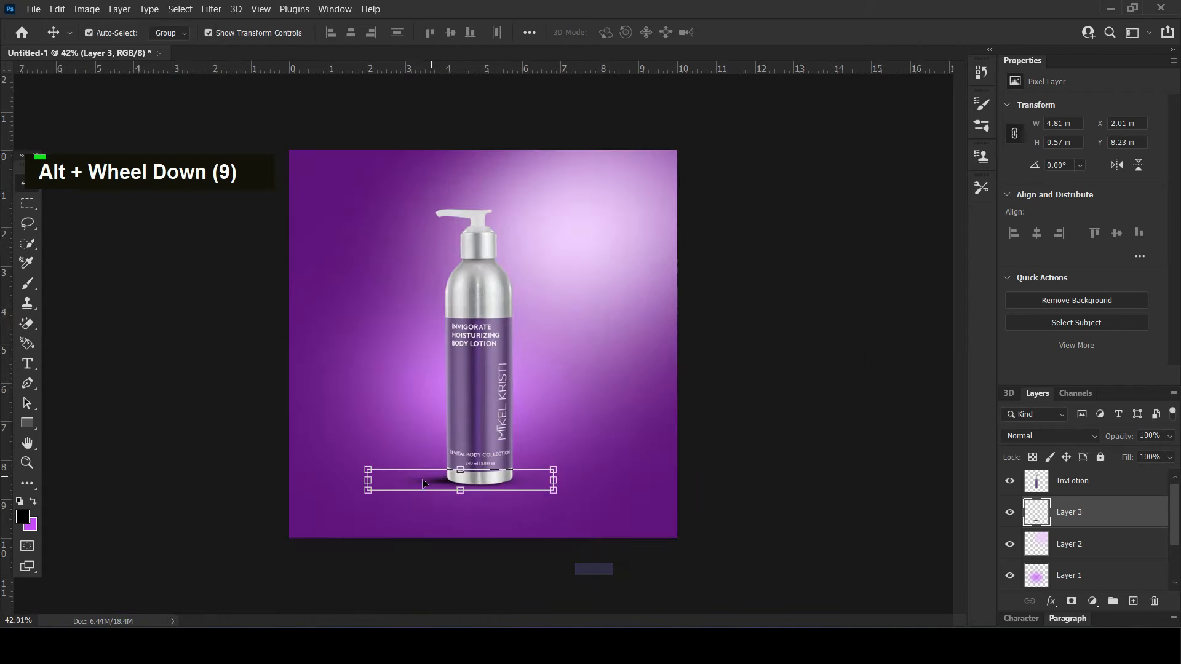
left_click_drag(1120, 435, 1109, 436)
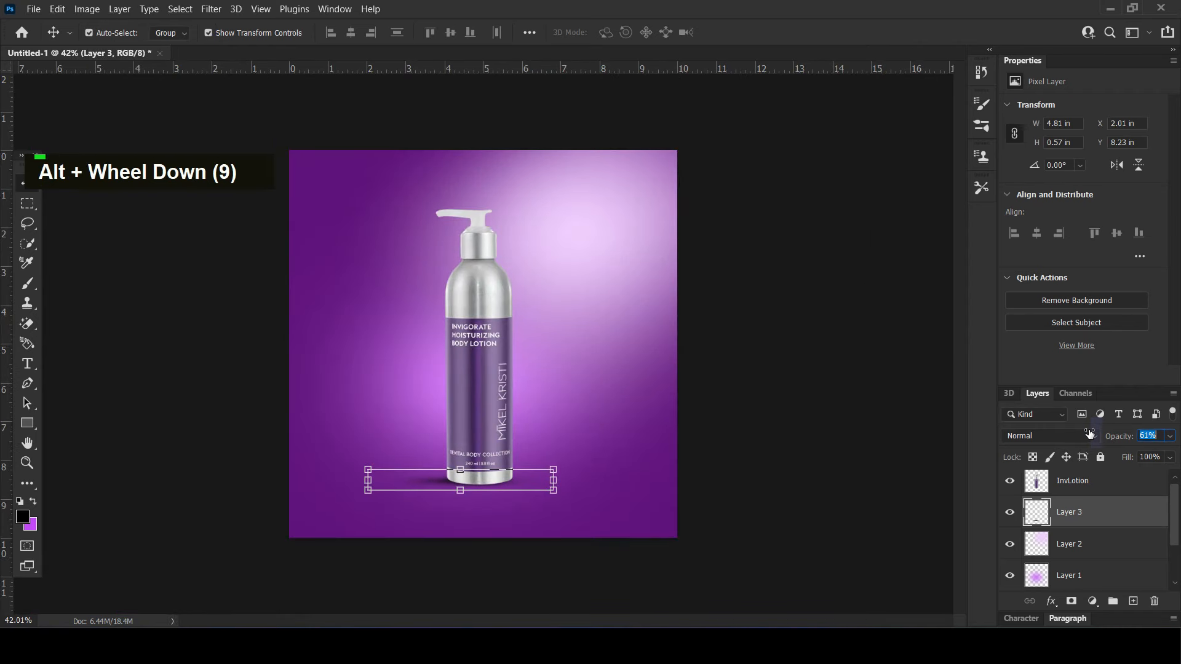
left_click(816, 489)
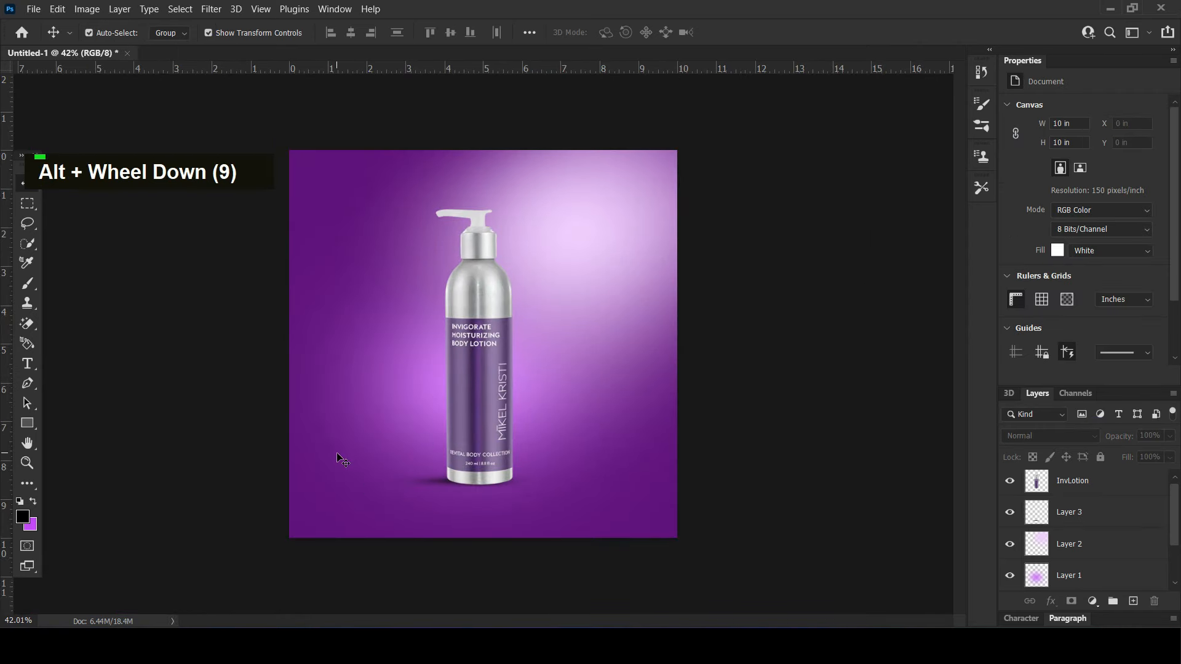
- Add a Brightness/Contrast adjustment clipped to the InvLotion layer, with brightness 5 and contrast 21
scroll(487, 358, "up", 4)
left_click(493, 351)
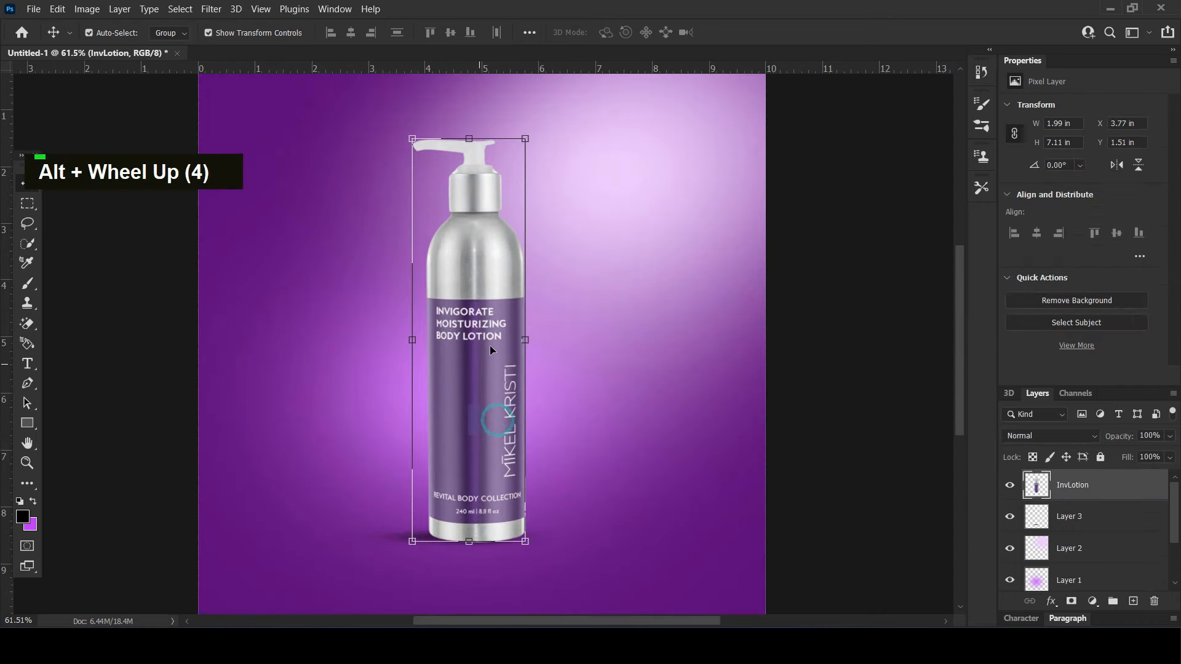
left_click(1097, 598)
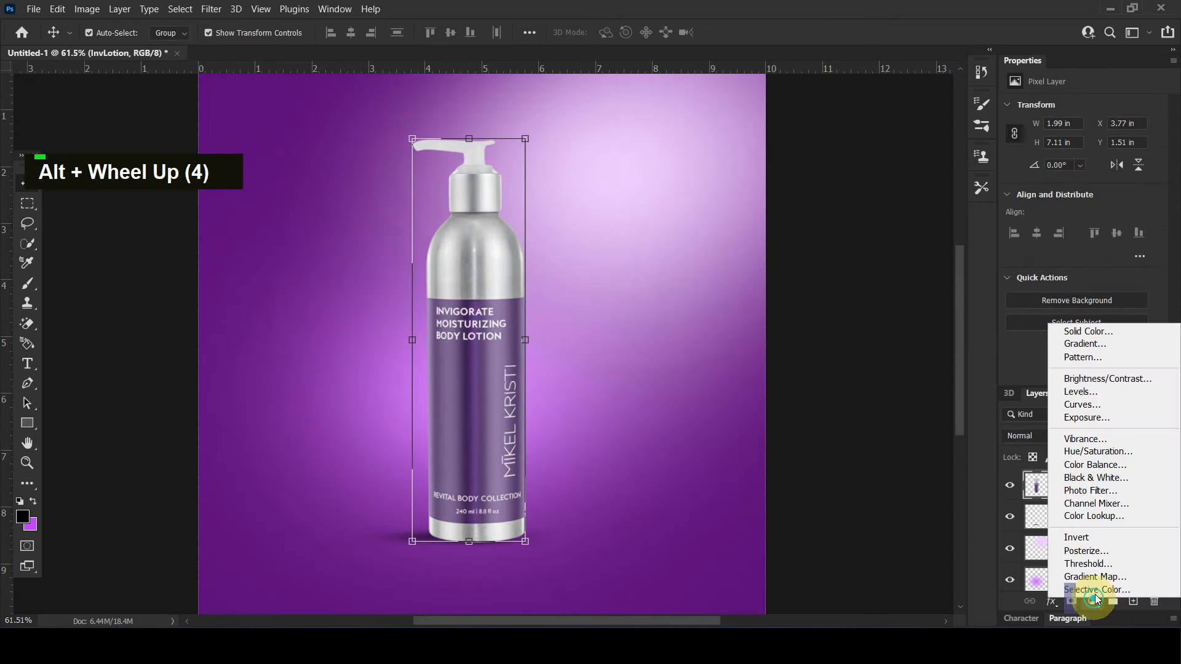
left_click(1076, 379)
left_click(1066, 376)
left_click_drag(1083, 150, 1087, 150)
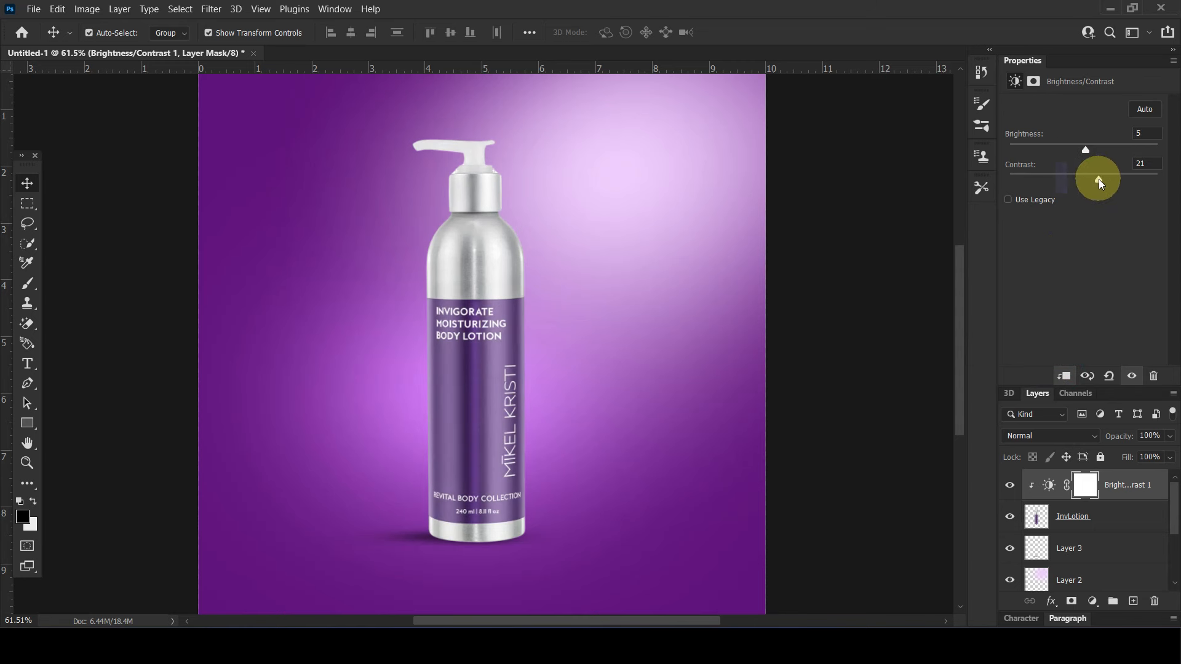
- Add a clipped Levels adjustment directly above the InvLotion layer with input levels 9, 0.87 and 244
left_click(1091, 514)
left_click(1093, 601)
left_click(1081, 390)
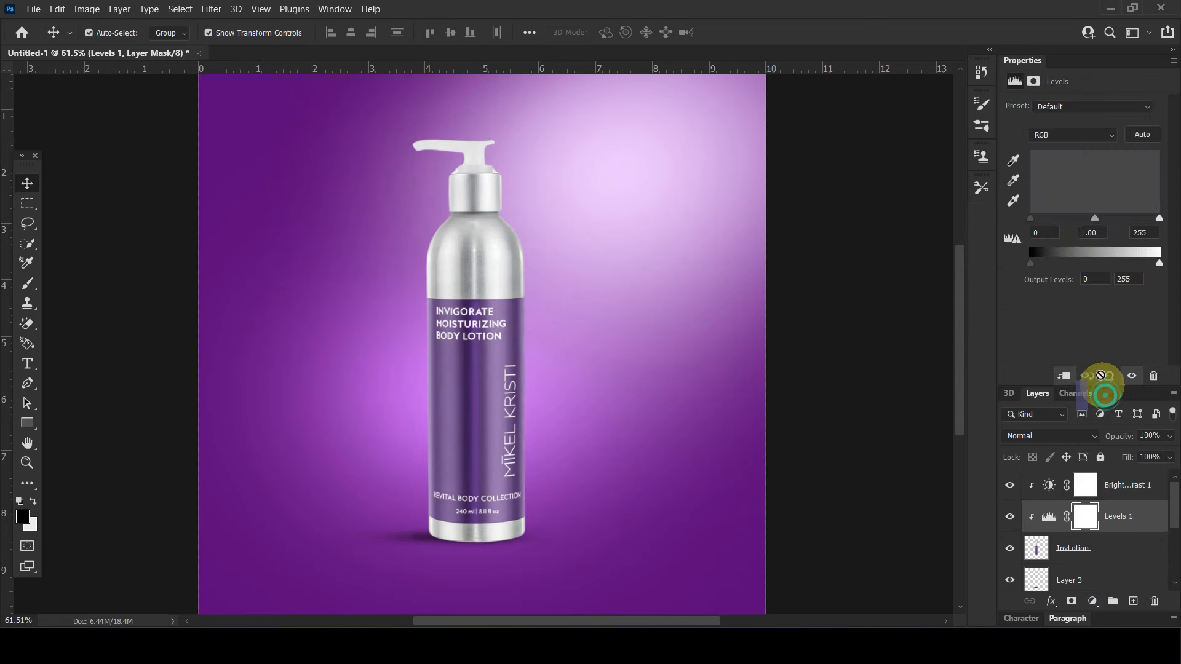
left_click_drag(1095, 219, 1036, 223)
left_click_drag(1159, 219, 1156, 224)
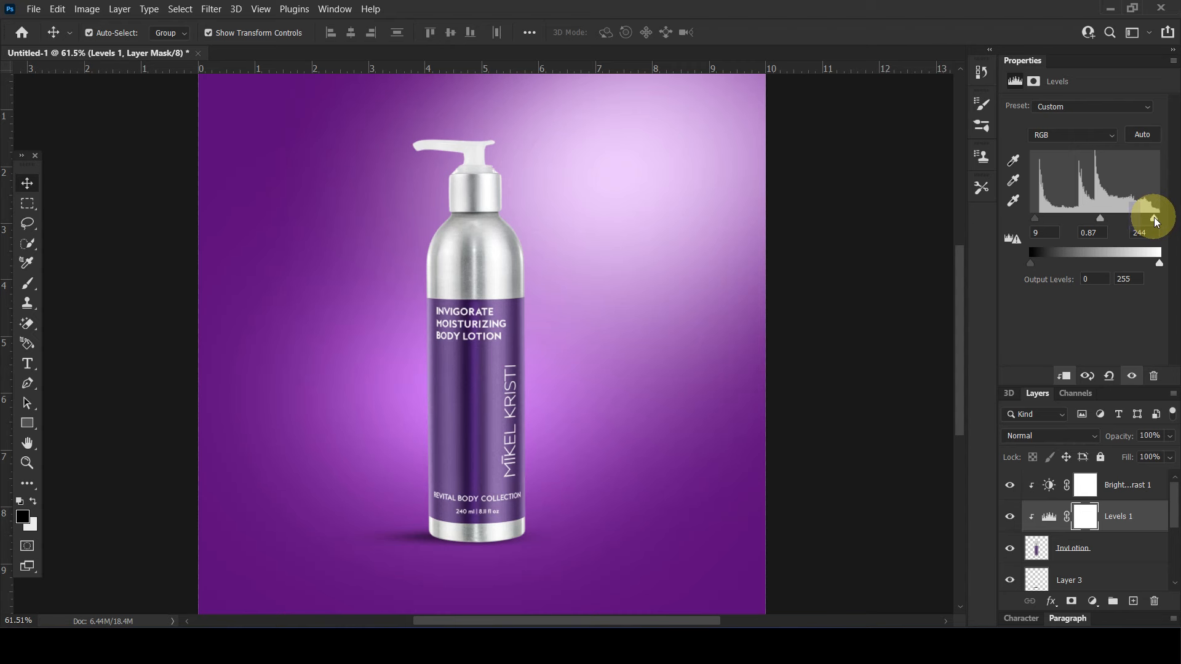
- Add a clipped Curves adjustment above Brightness/Contrast, raising input 105 to output 147, and invert its mask to black
left_click(1143, 497)
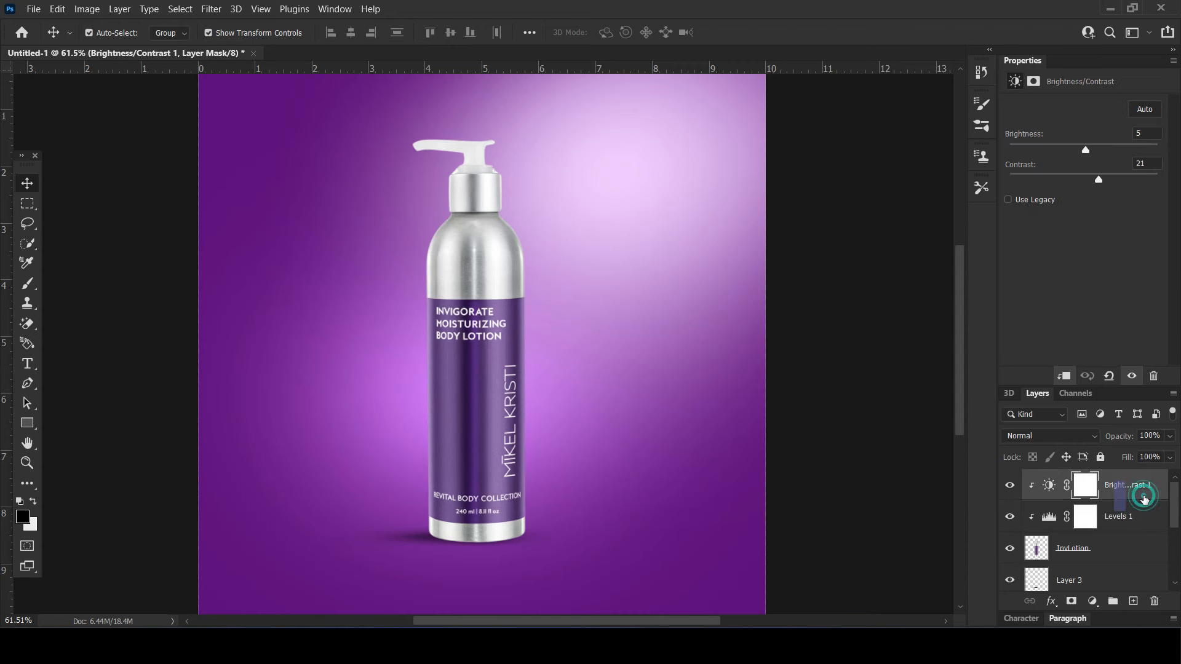
left_click(1092, 601)
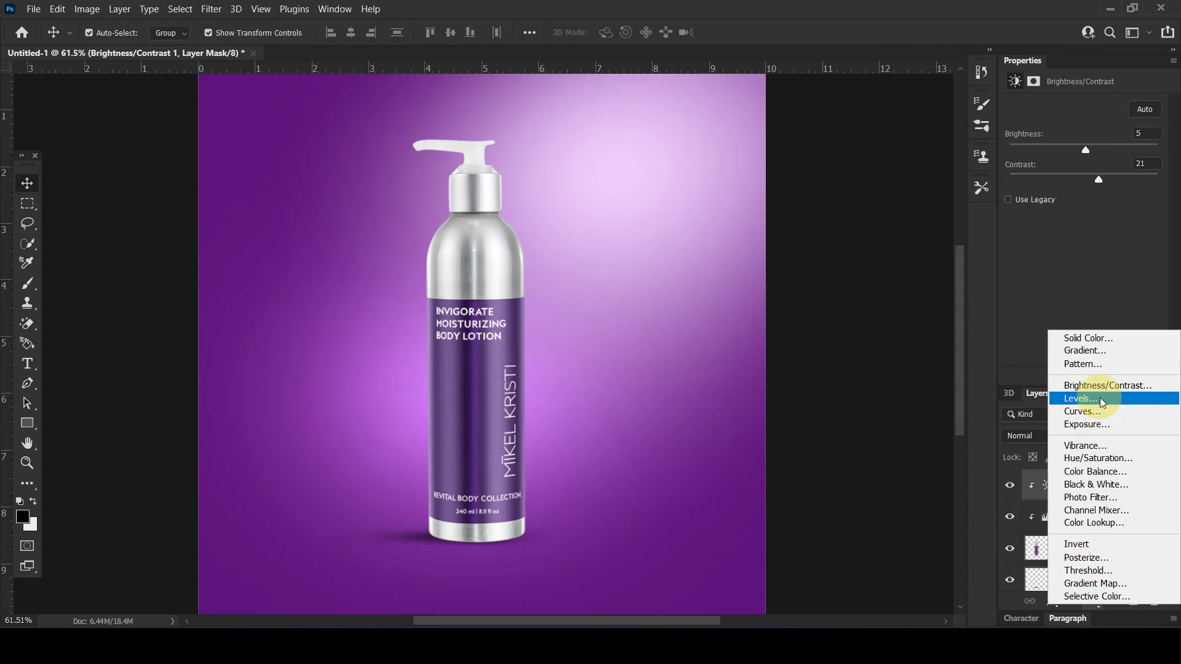
left_click(1102, 411)
left_click_drag(1094, 200, 1089, 191)
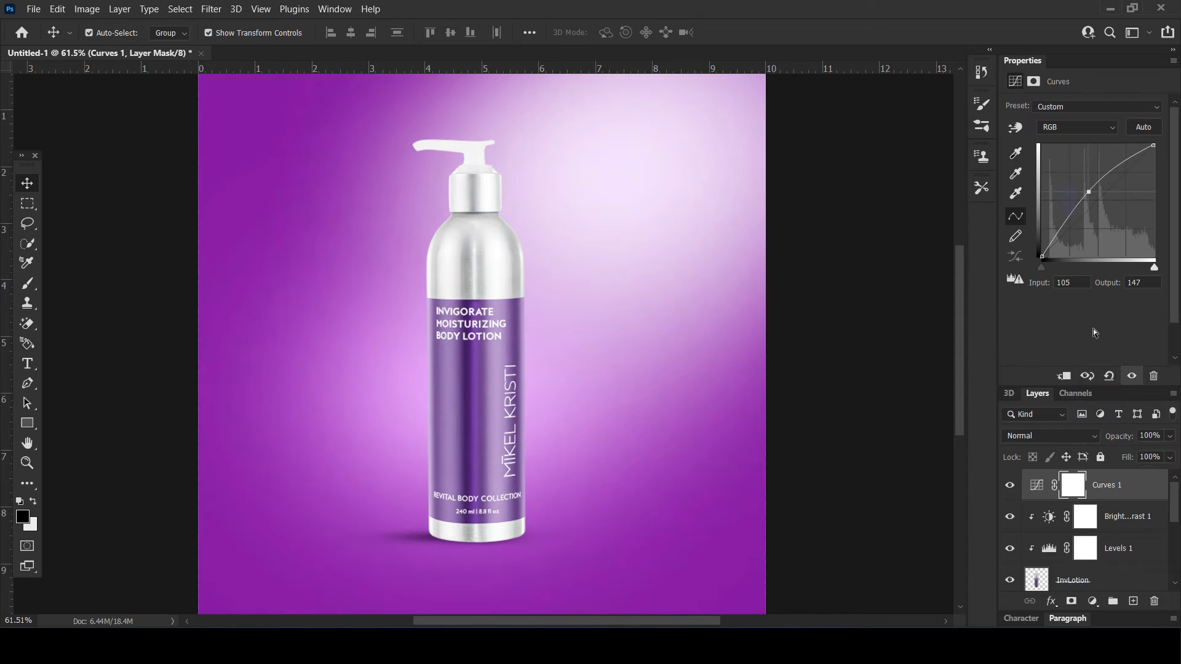
double_click(1073, 488)
left_click(1065, 376)
left_click(1087, 487)
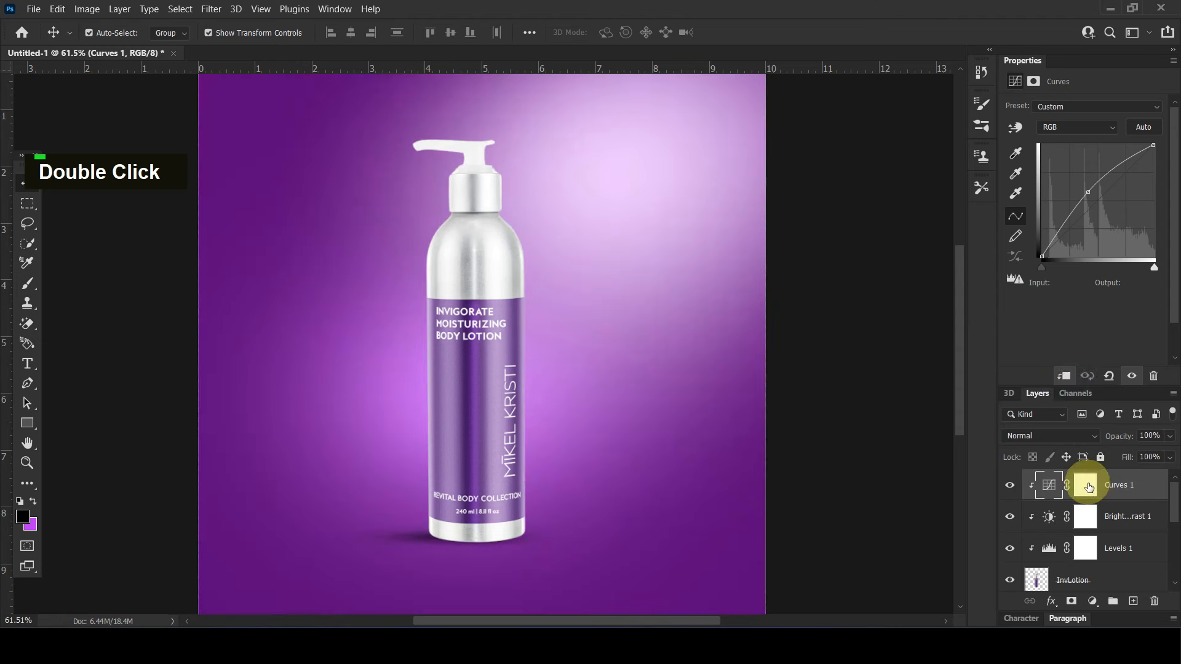
key("ctrl+i")
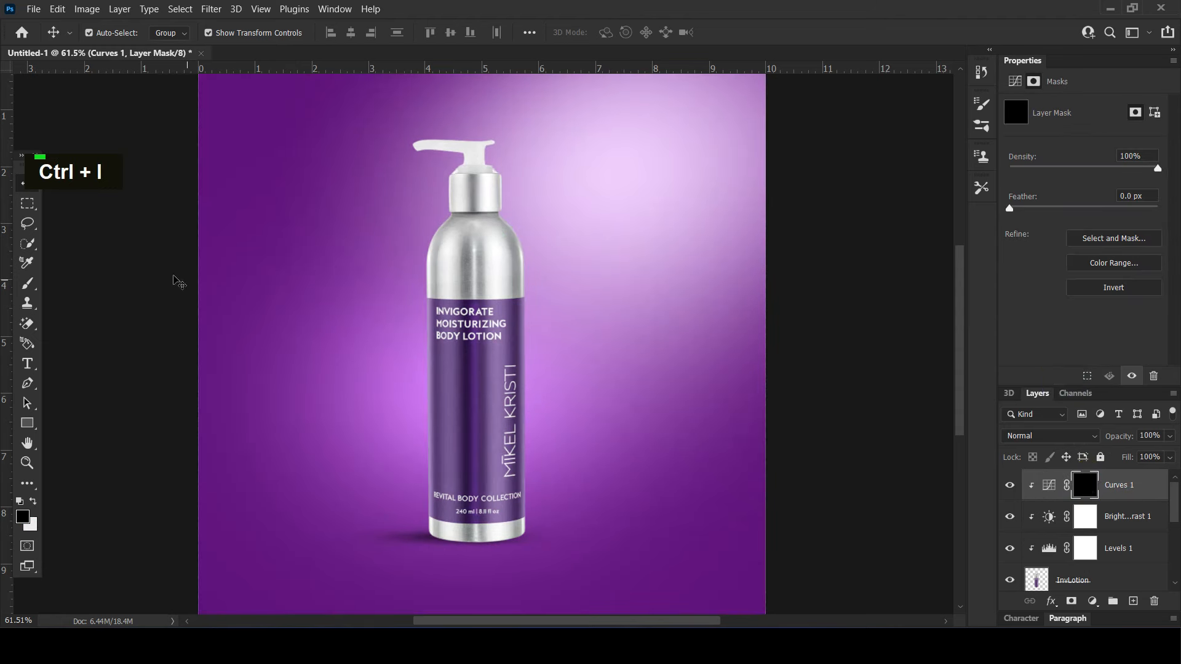
- Paint white on the Curves mask along the bottle's right side with a soft round brush at 500 px
left_click(27, 283)
left_click(99, 32)
left_click(57, 176)
left_click(549, 18)
key("bracketright")
key("bracketright")
key("bracketright")
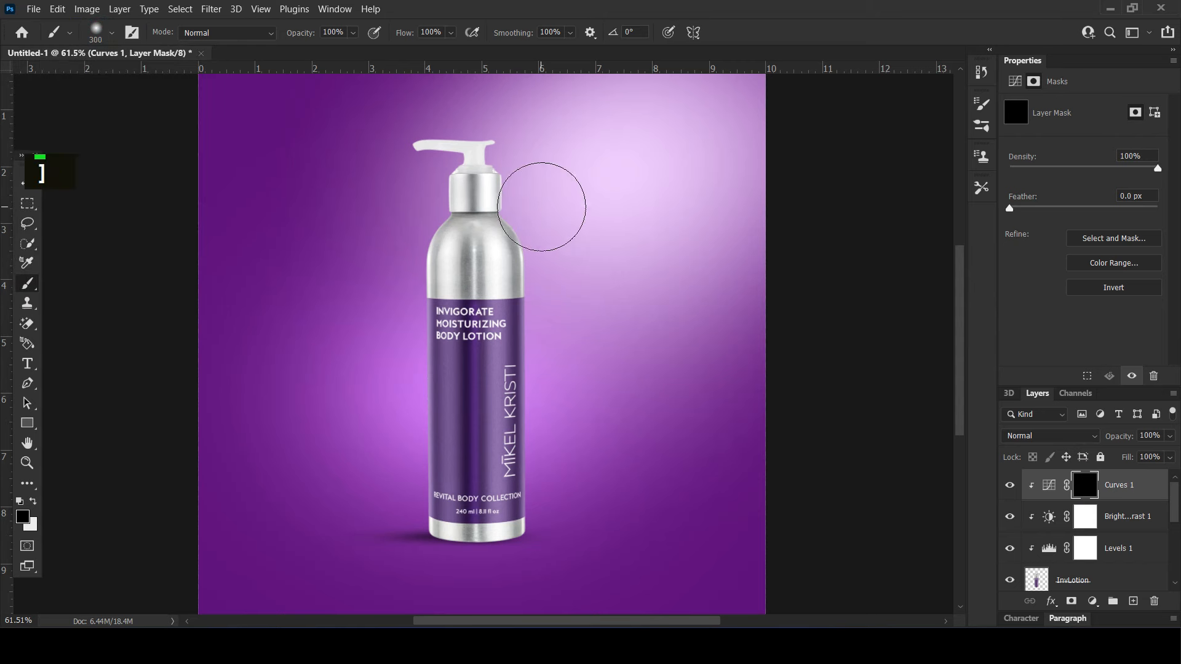
left_click(33, 501)
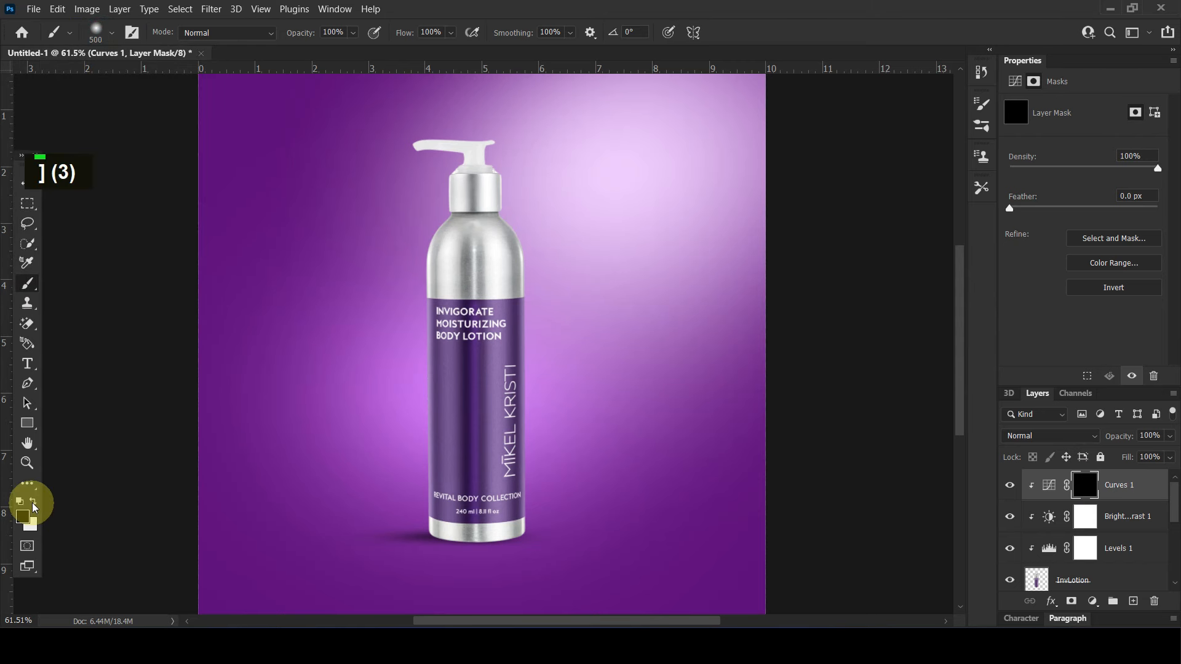
mouse_move(541, 197)
left_mouse_down()
mouse_move(571, 285)
mouse_move(547, 351)
mouse_move(549, 408)
left_mouse_up()
double_click(575, 307)
- Refine the bottle's right-side highlight by painting more white on the Curves mask with a 300 px brush
key("bracketleft")
key("bracketleft")
left_click(547, 389)
double_click(1009, 485)
left_click(518, 156)
left_click_drag(541, 225, 556, 356)
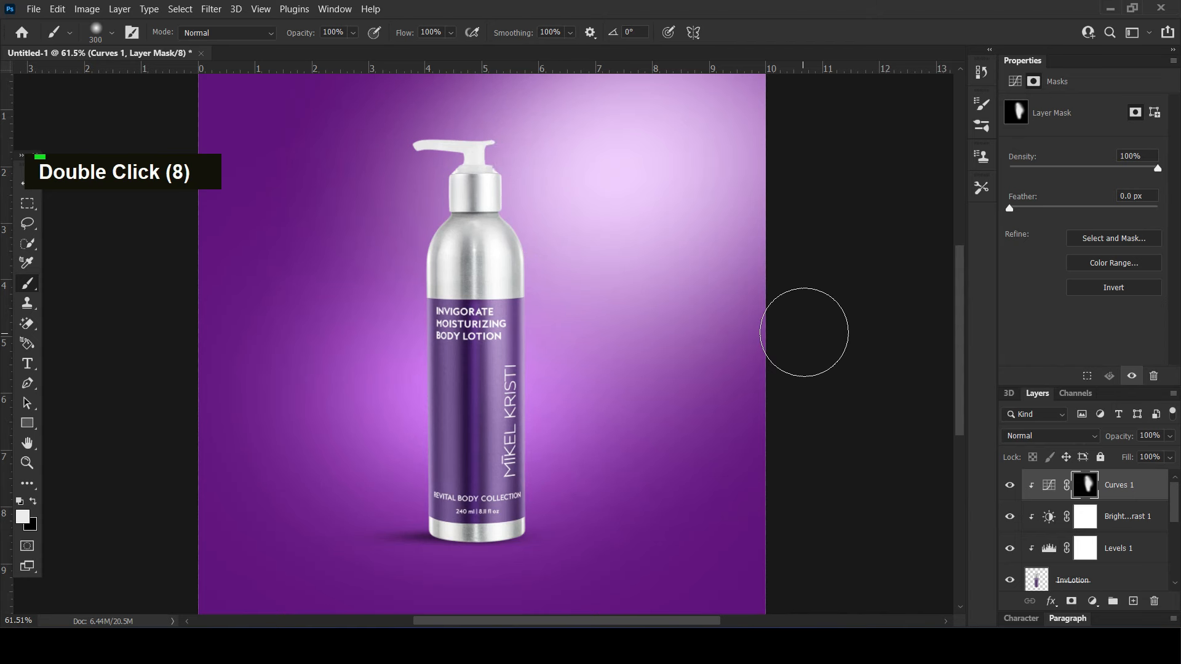
- Change the Color Fill 1 background to the darker purple 480e60
scroll(804, 326, "down", 5, "alt")
scroll(803, 326, "up", 3, "alt")
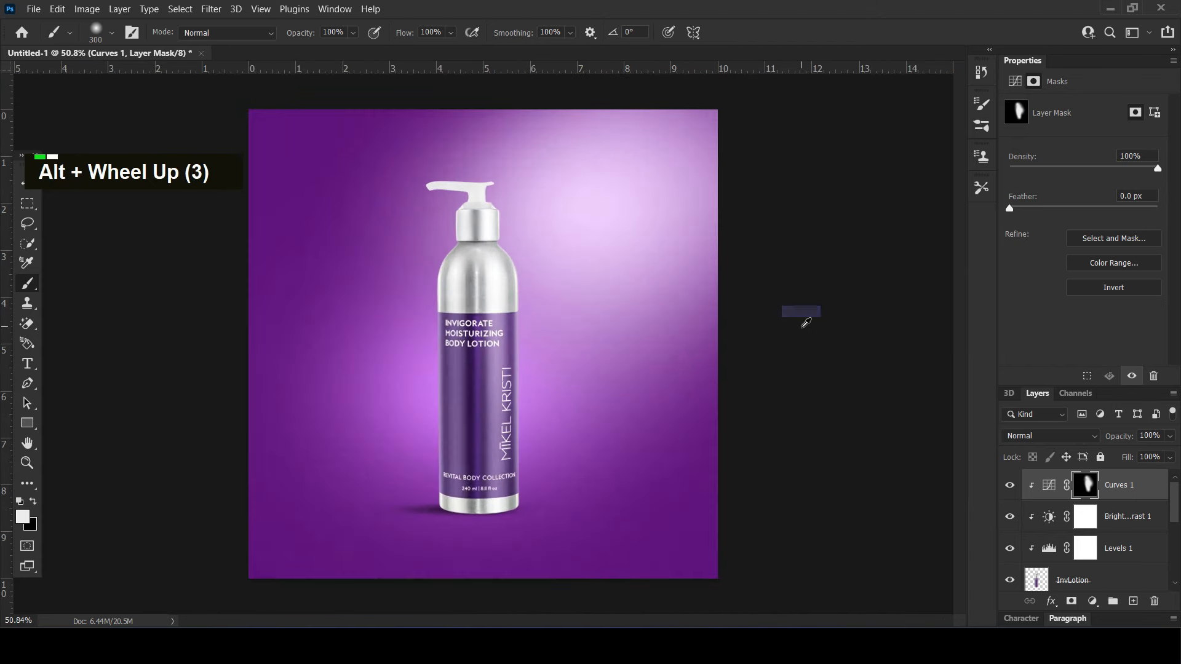
left_click(28, 184)
double_click(232, 357)
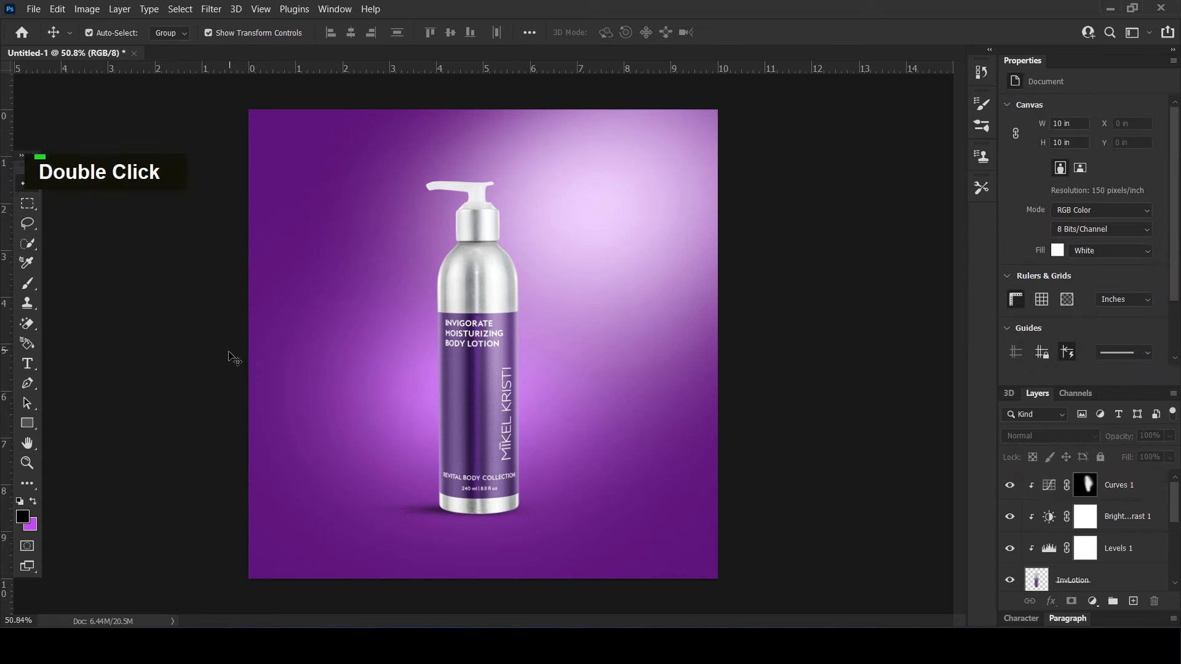
left_click(626, 519)
double_click(1039, 573)
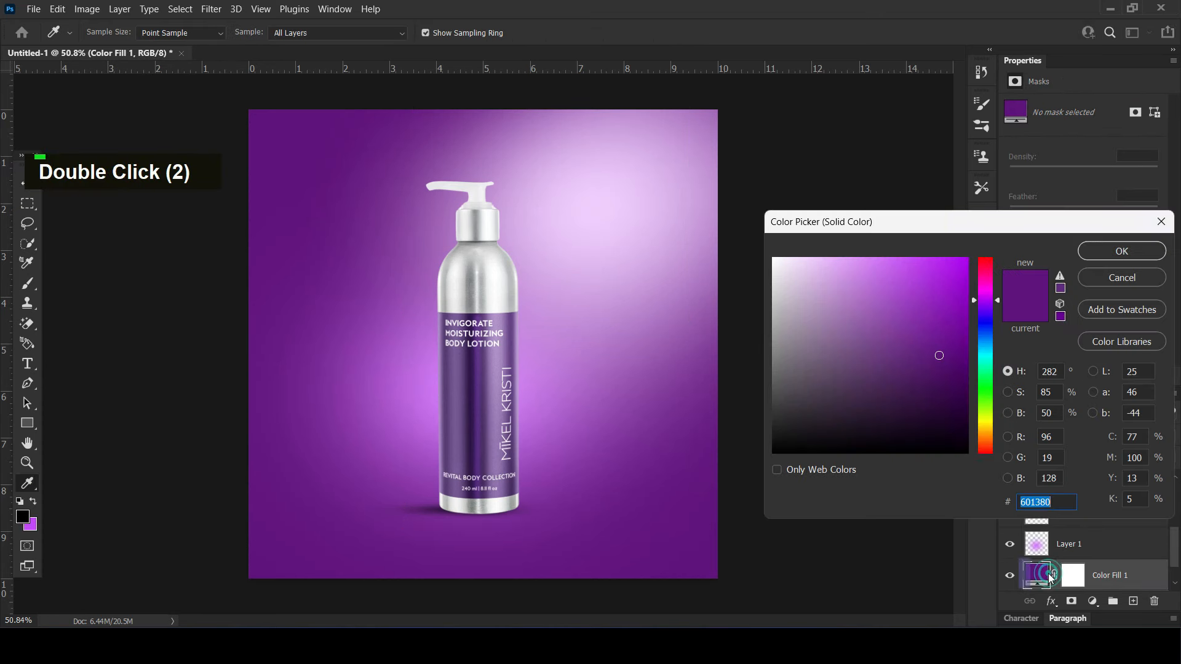
left_click_drag(940, 356, 940, 375)
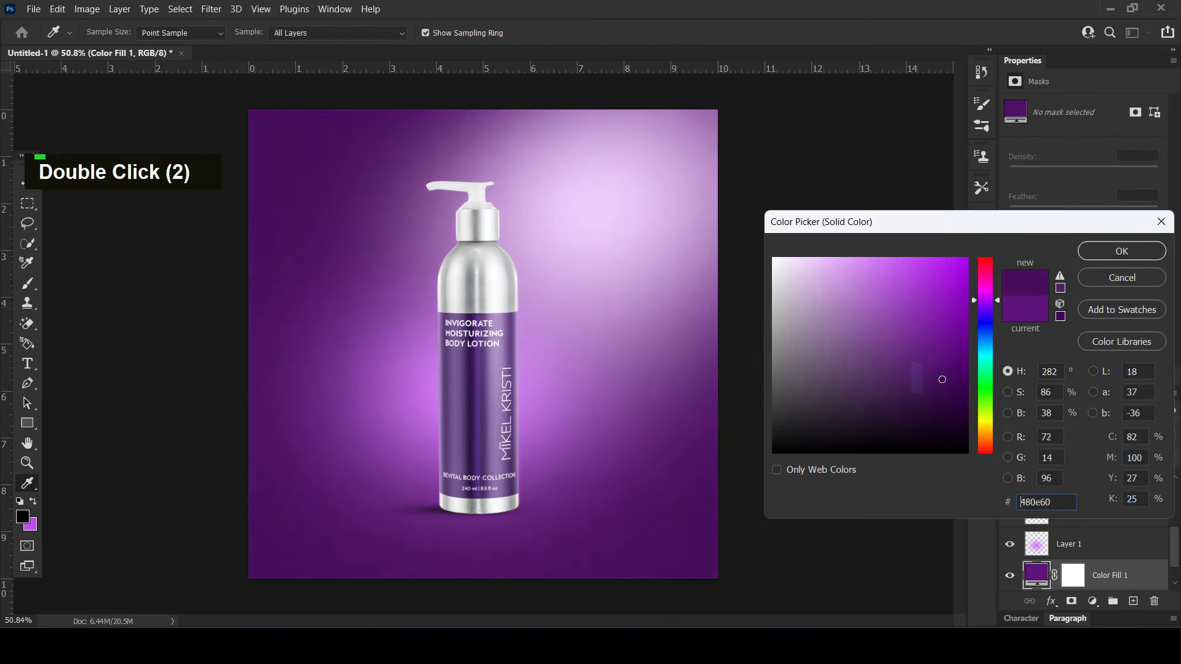
left_click(1117, 252)
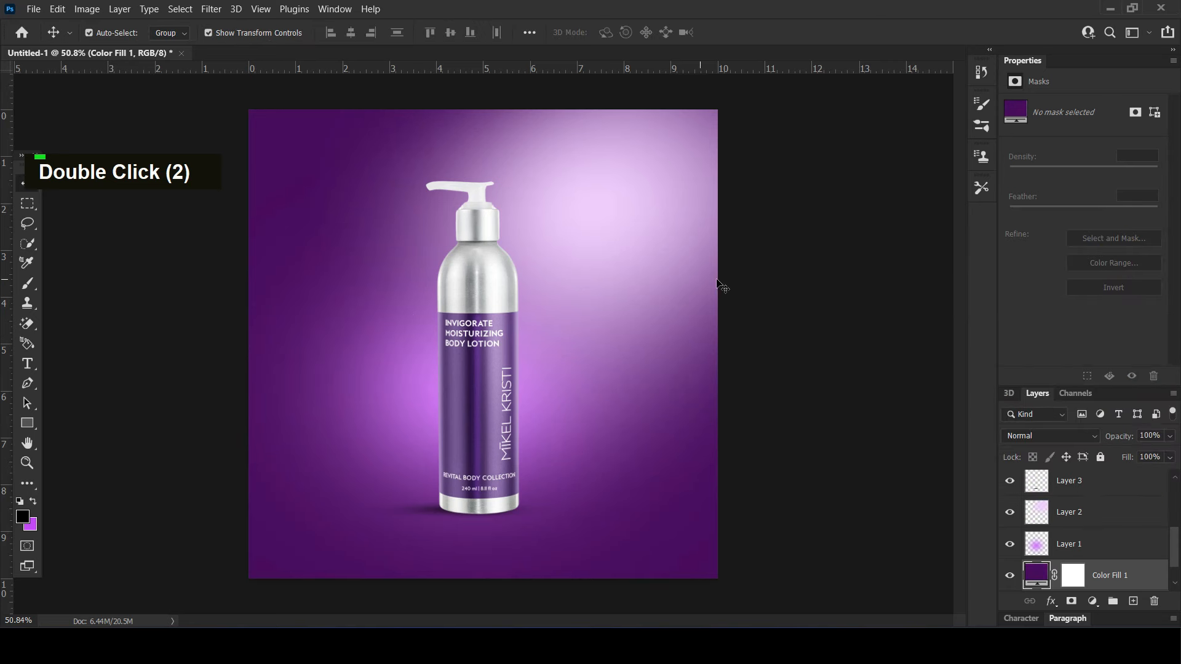
- Preview other blending modes for the pale highlight on Layer 2
left_click(769, 276)
left_click(578, 400)
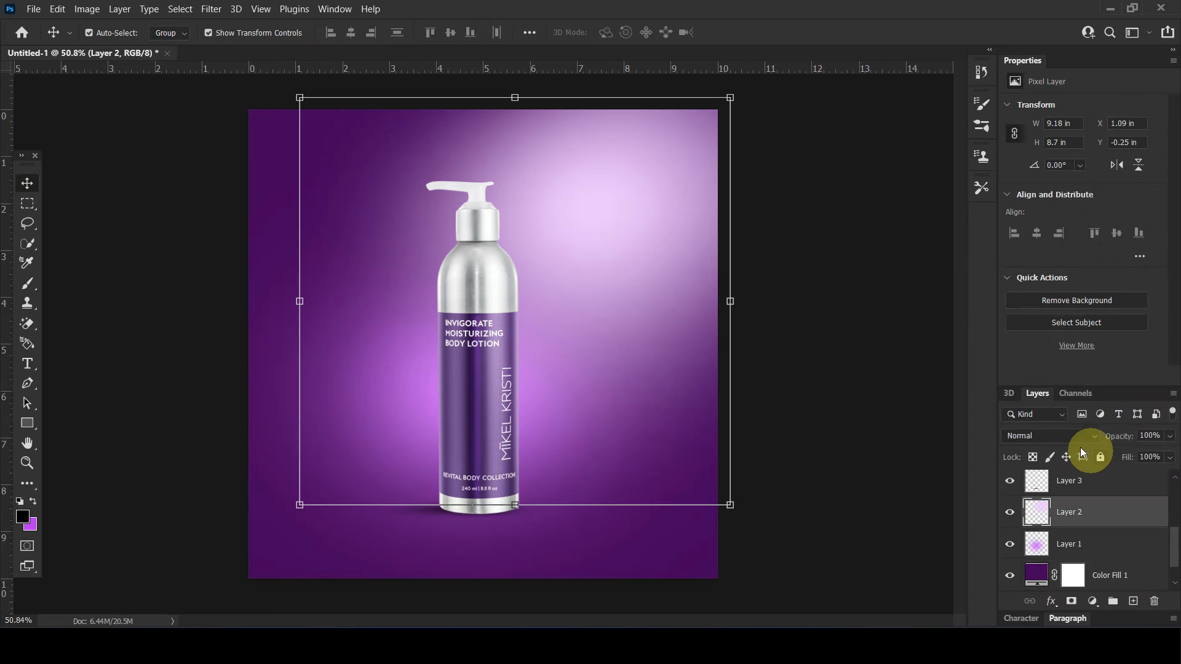
left_click(1058, 436)
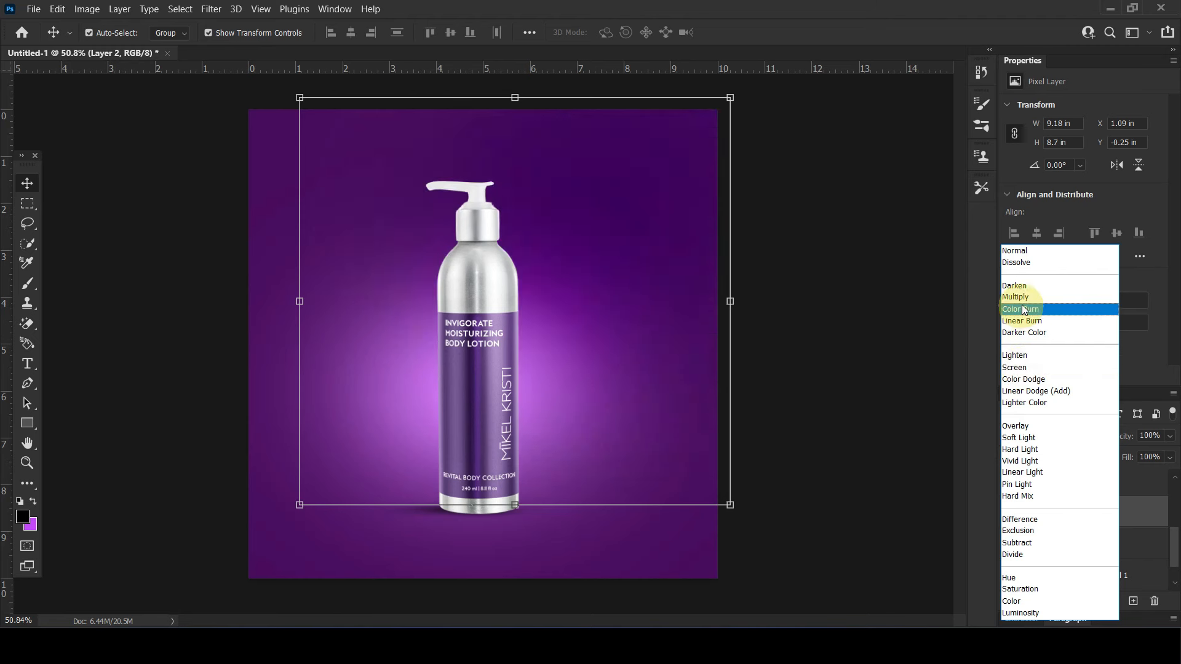
left_click(896, 376)
- Set the purple glow on Layer 1 to the Screen blending mode and compare the image with the layer hidden and shown
left_click(1070, 544)
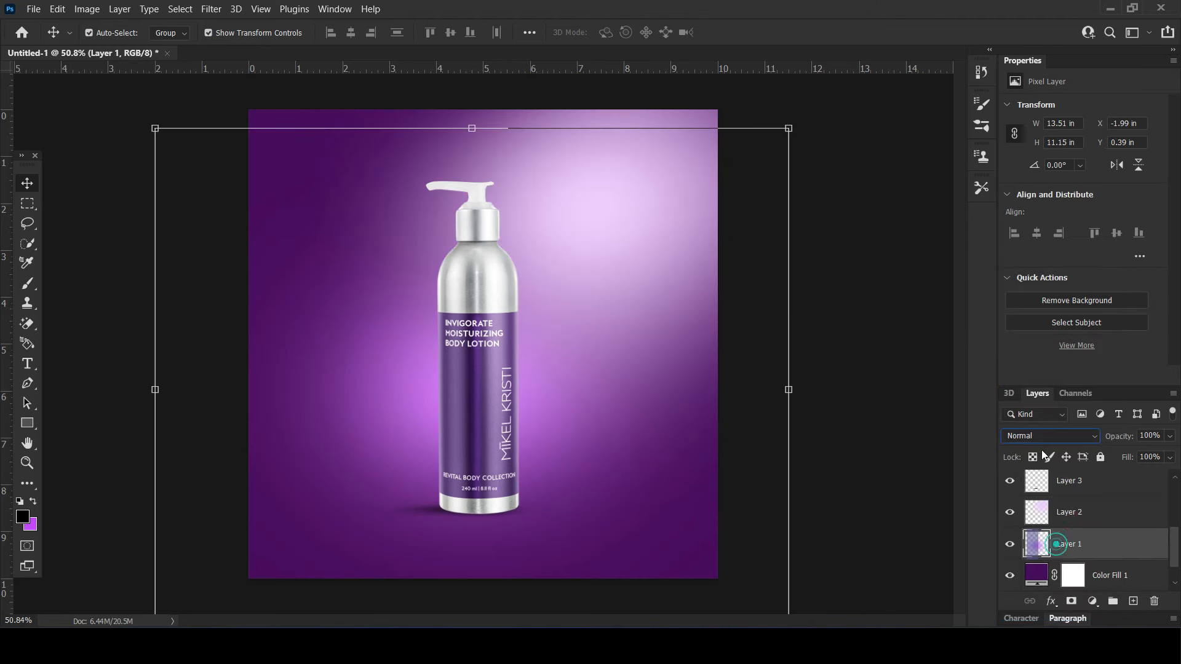
left_click(1051, 436)
left_click(1018, 366)
left_click(898, 349)
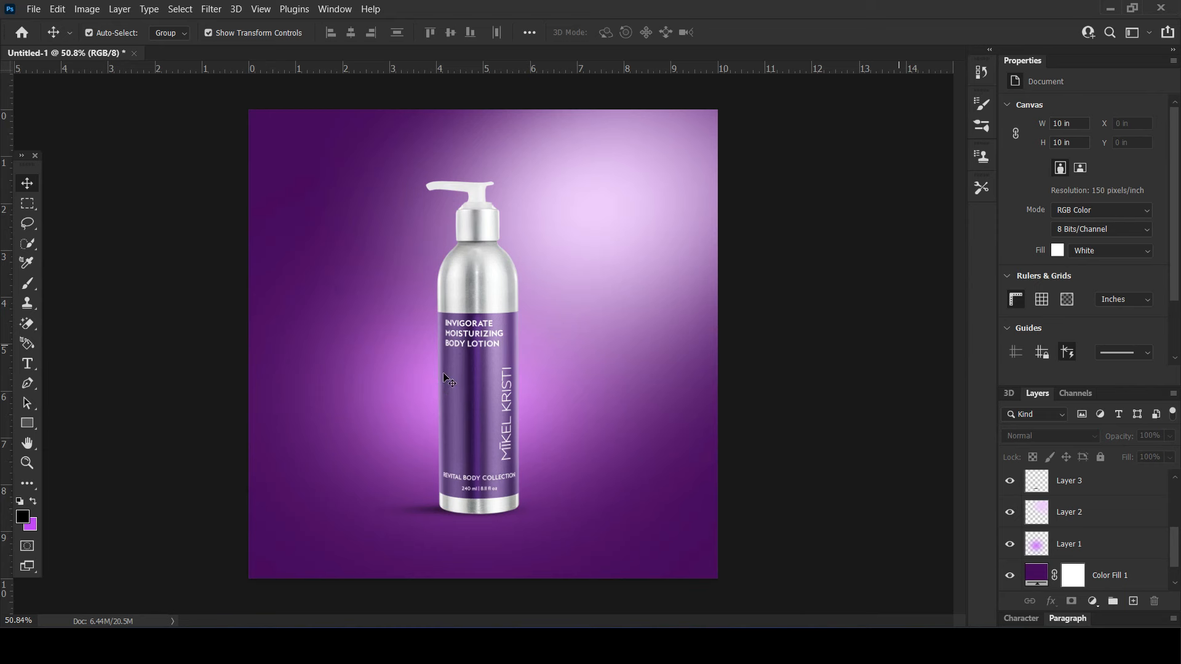
left_click(1009, 545)
left_click(1009, 545)
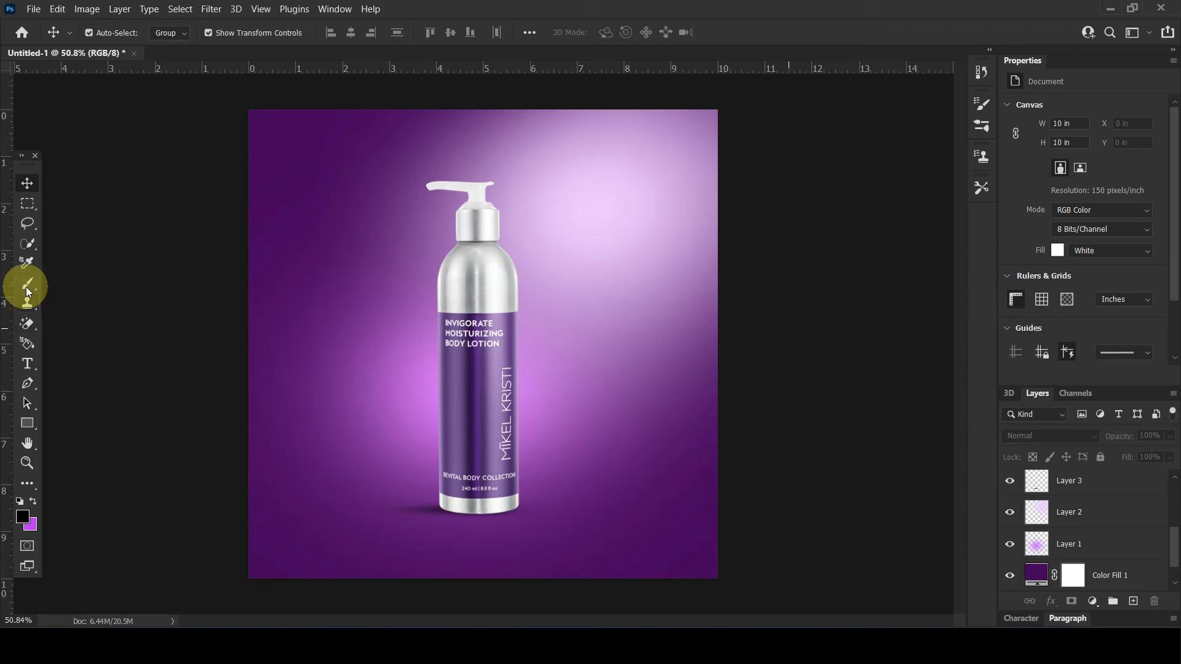
- Draw a circle 375 px in diameter to the left of the bottle's base with the Ellipse tool and fill it with dark purple
left_click(27, 424)
left_click(74, 438)
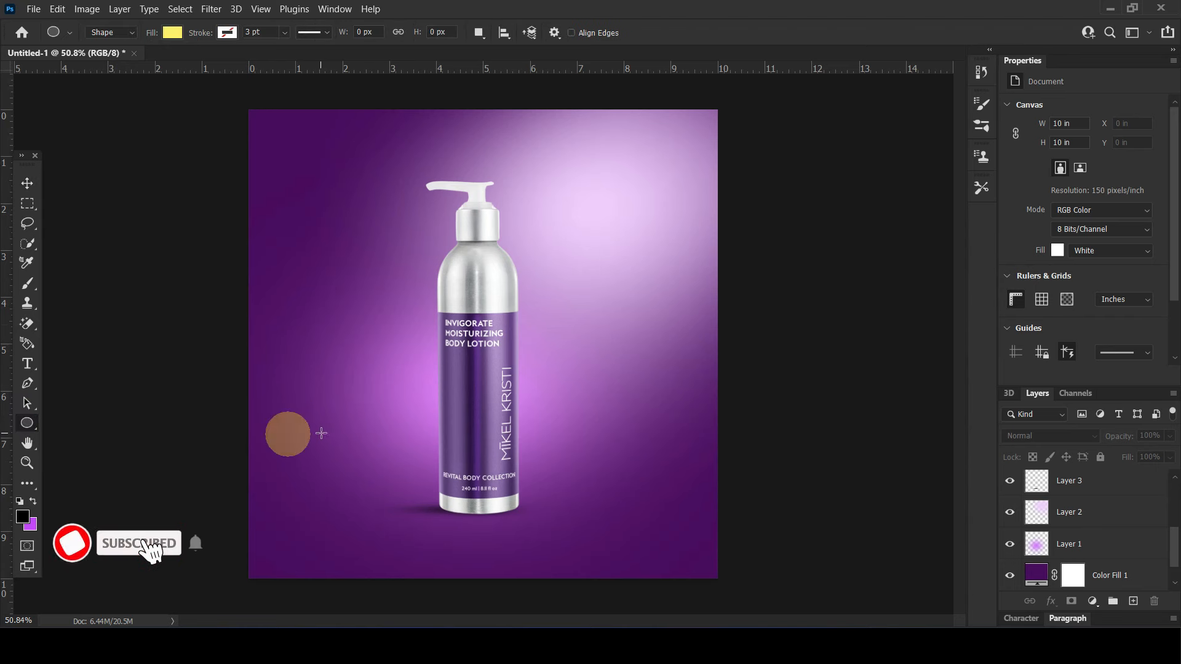
left_click_drag(309, 408, 414, 563)
left_click(175, 37)
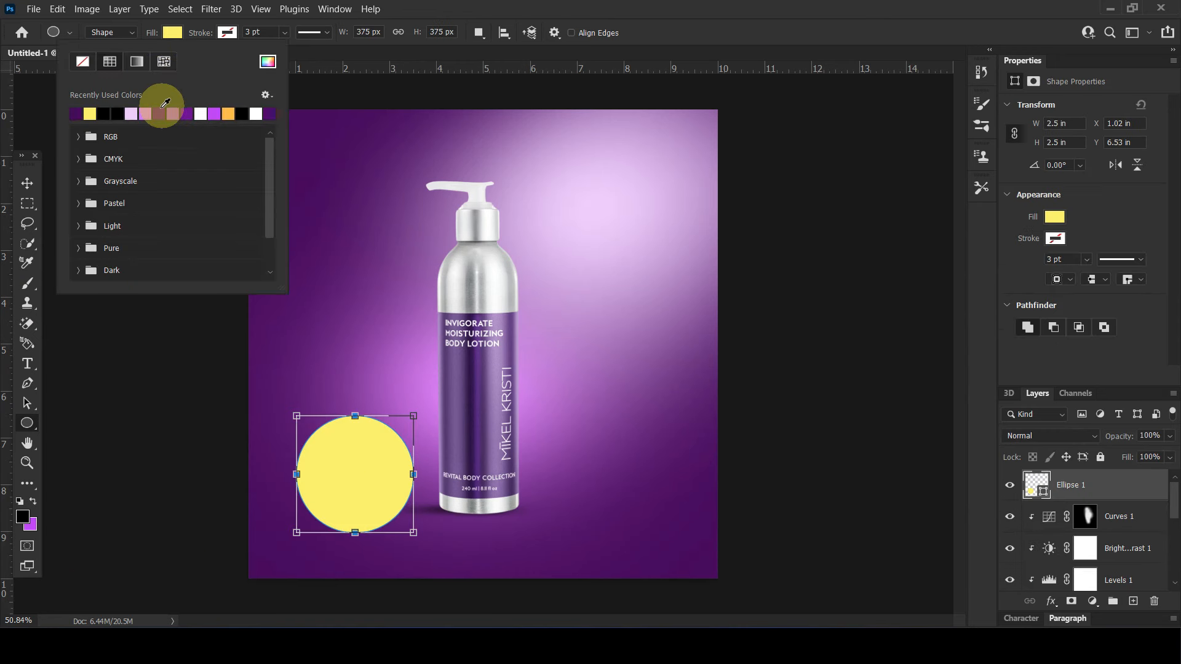
left_click(162, 107)
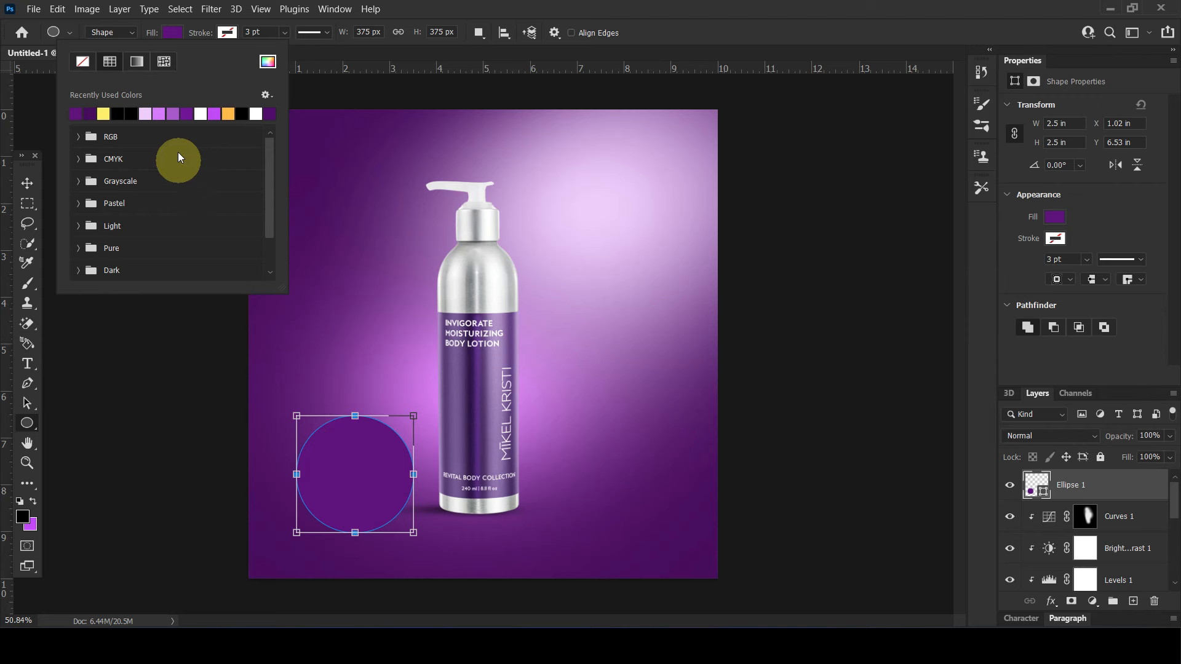
- Change the circle's fill to a darker purple and move it slightly up and away from the bottle
left_click(87, 113)
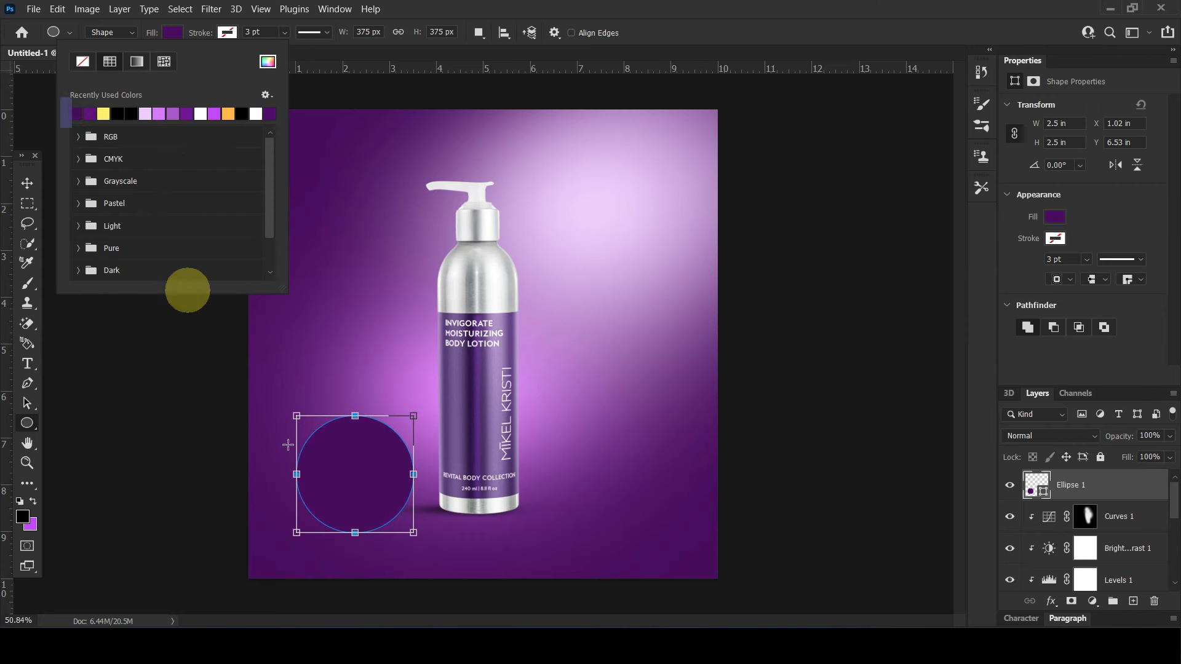
left_click(555, 6)
left_click(22, 182)
mouse_move(354, 474)
left_mouse_down()
mouse_move(344, 492)
mouse_move(347, 468)
left_mouse_up()
left_click(765, 395)
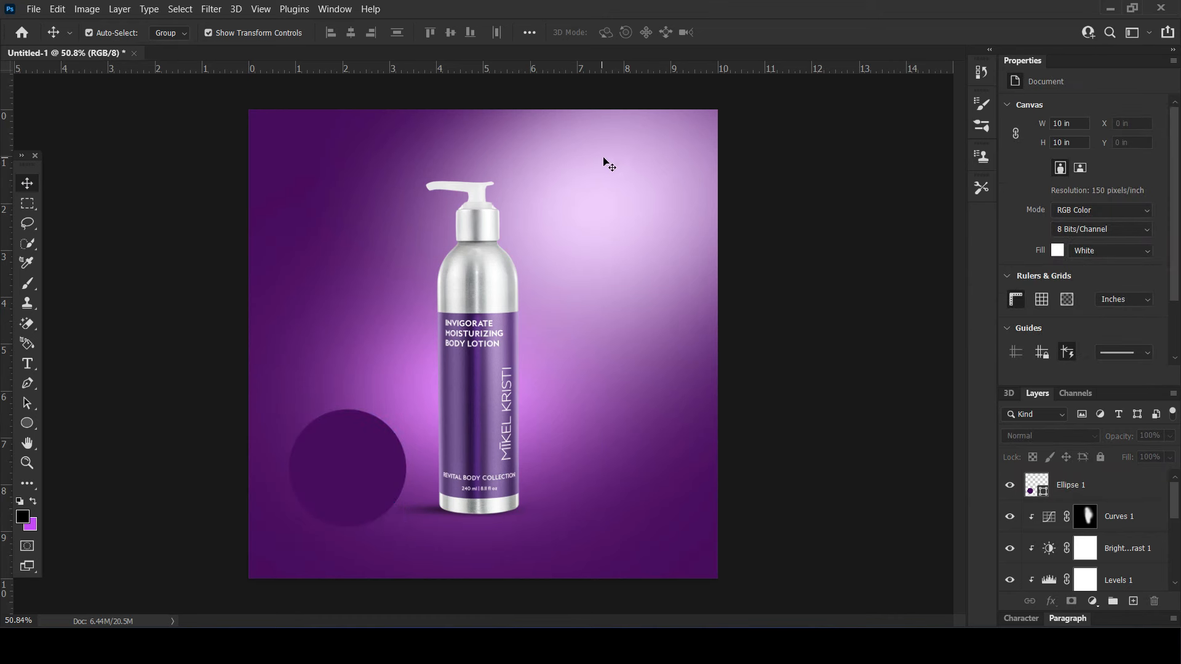
- Add a new layer above Ellipse 1 and try a purple brush dab on the circle's upper-left edge
left_click(1050, 492)
left_click(1133, 601)
left_click(33, 502)
left_click(27, 283)
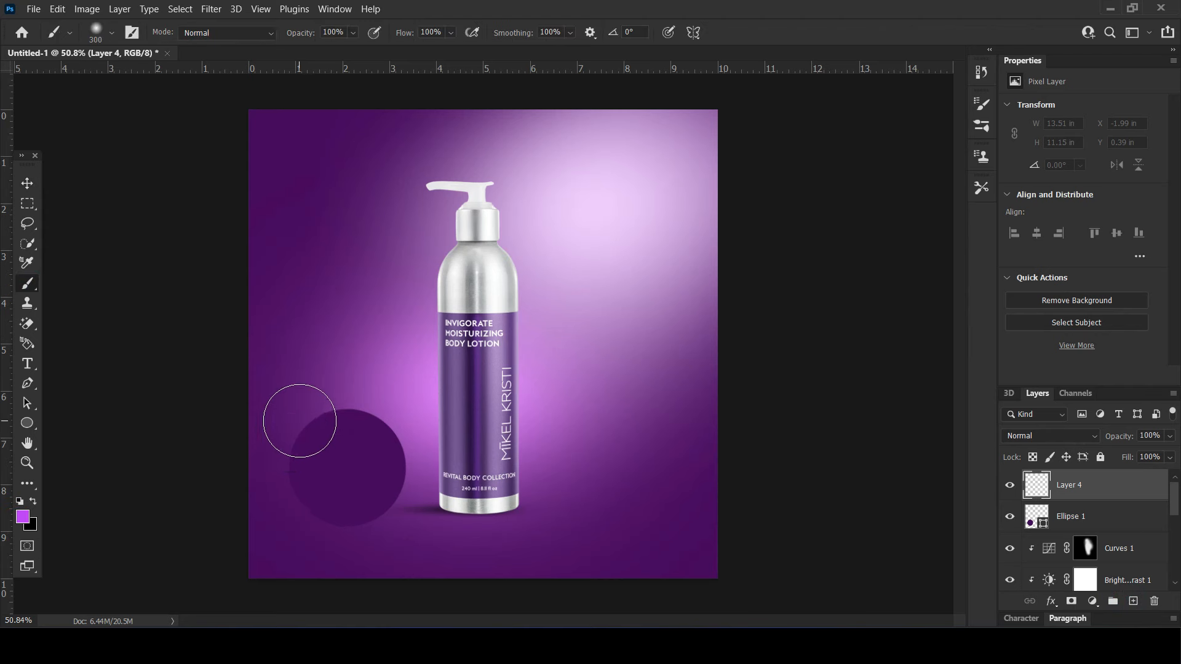
left_click(299, 421)
key("ctrl+z")
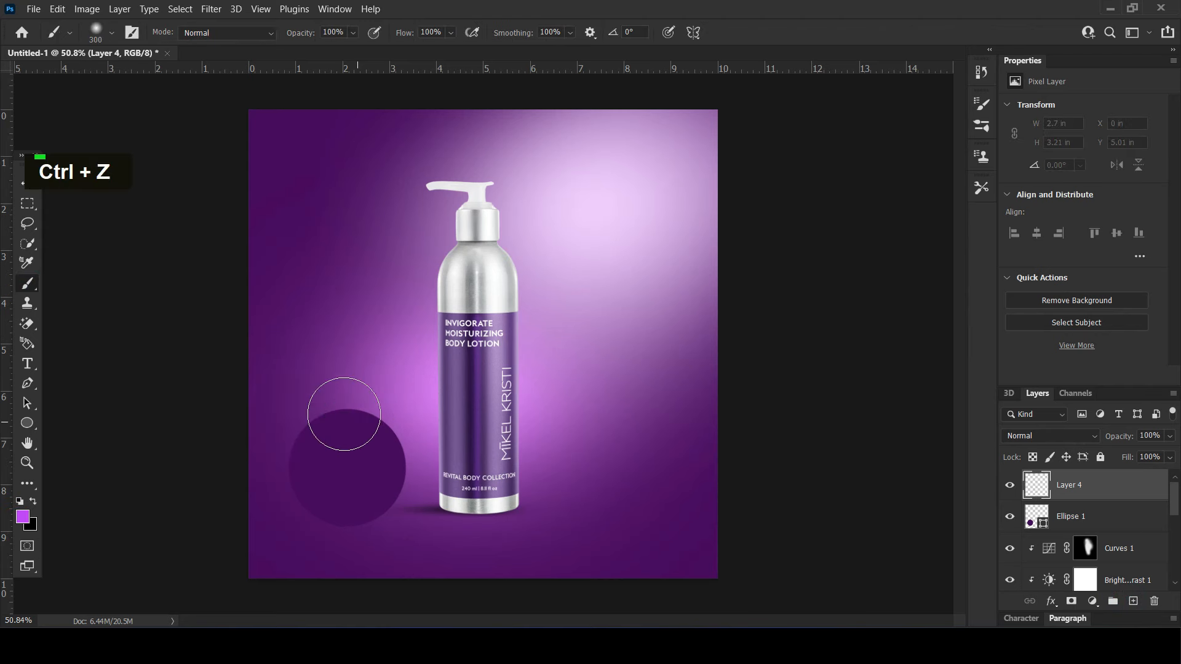
- Paint a soft white dab with a 600 px brush between the circle's upper-right edge and the bottle
left_click(24, 520)
left_click_drag(884, 331, 769, 251)
left_click(1088, 247)
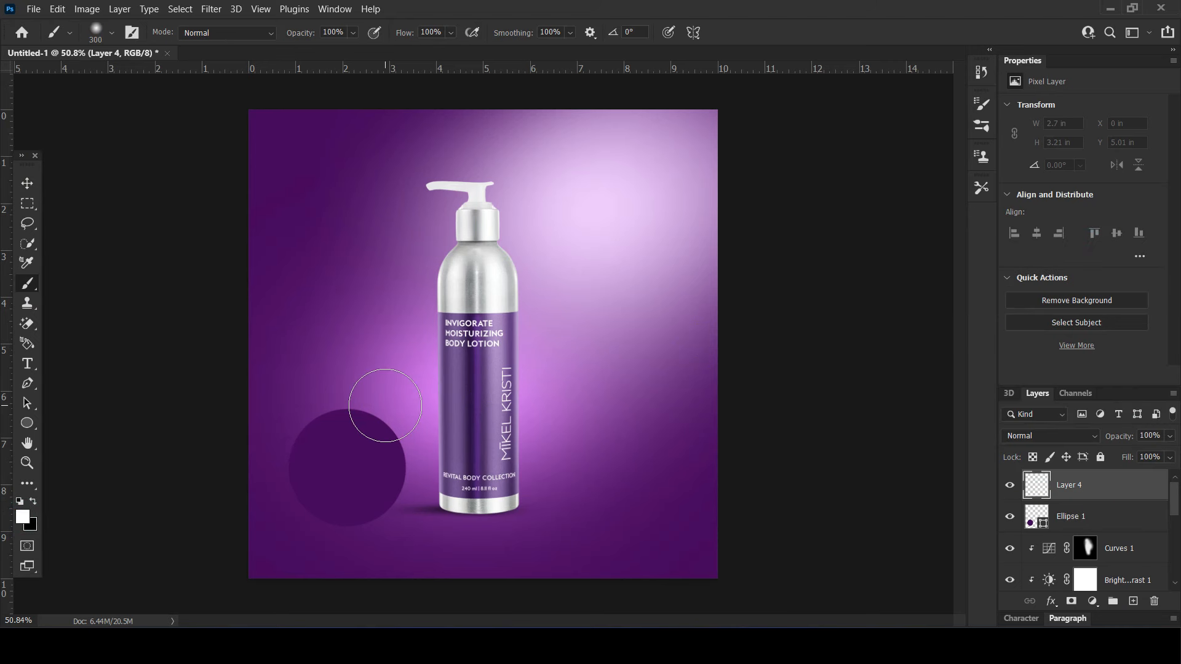
key("bracketright")
key("bracketright")
key("bracketright")
left_click(409, 413)
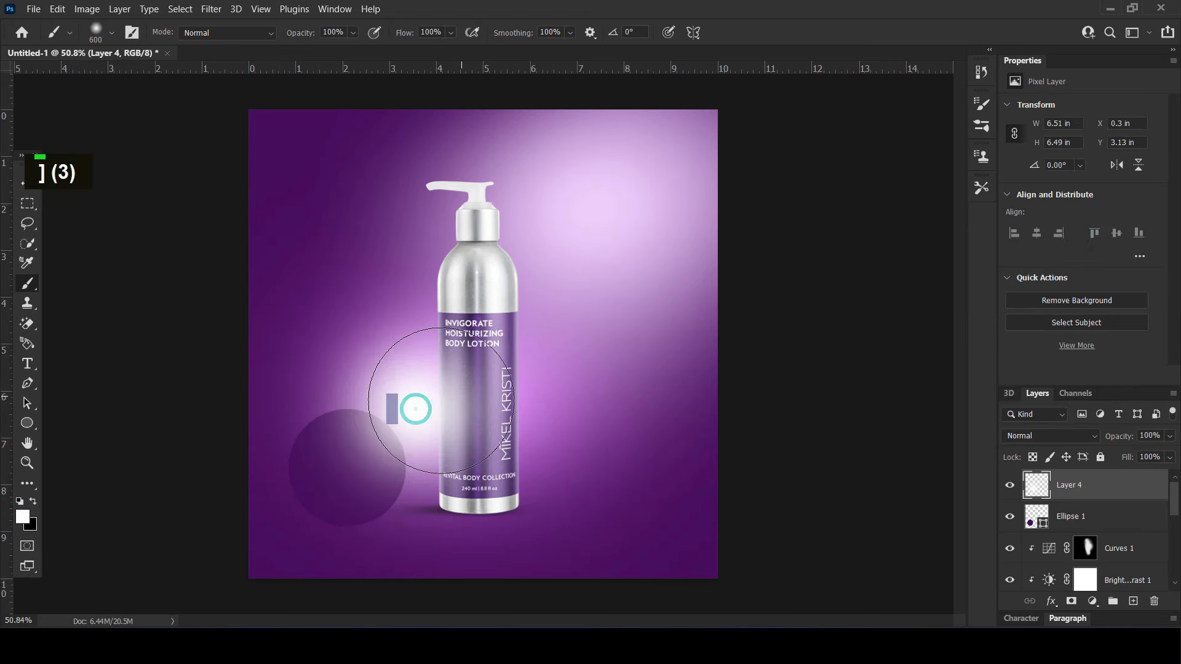
- Clip the white dab on Layer 4 to the circle and lower its opacity to 74%
mouse_move(468, 646)
right_click(1133, 486)
left_click(989, 281)
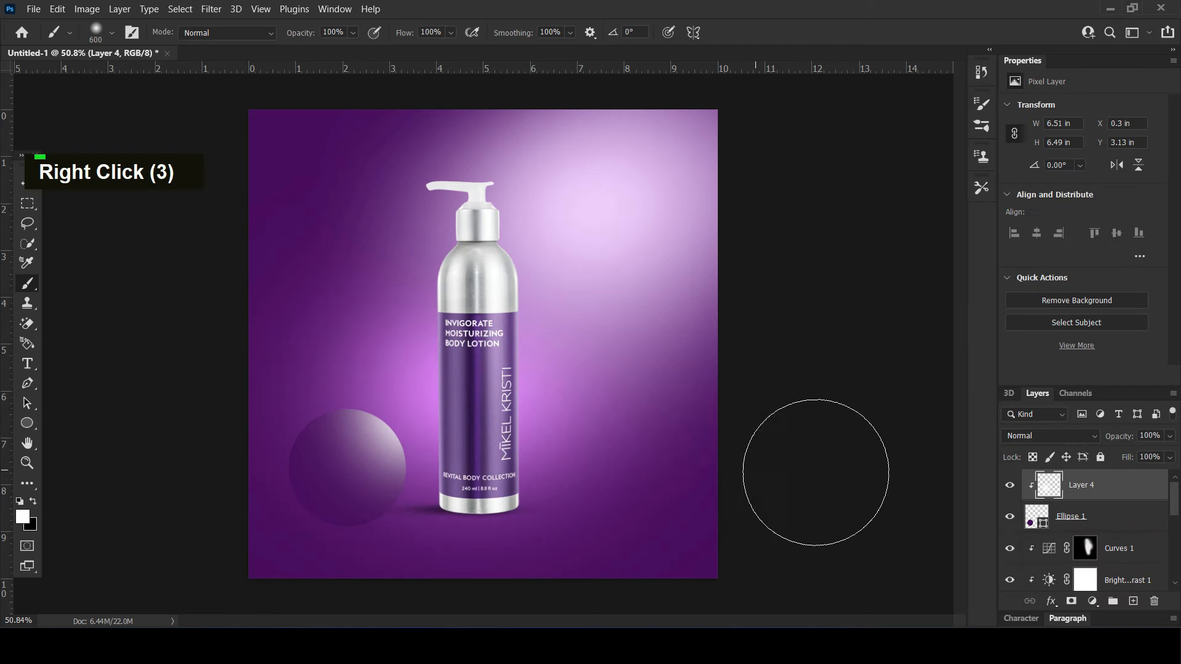
left_click_drag(1127, 437, 1109, 442)
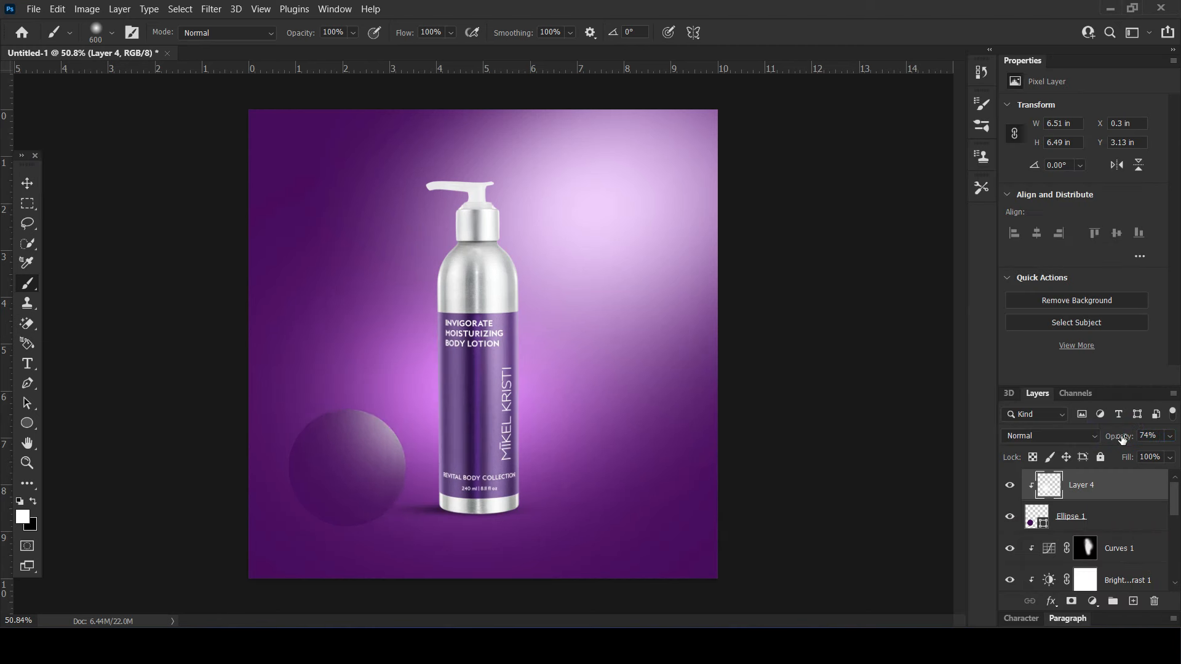
- Shrink the Layer 4 highlight to about 2.6 in wide, place it on the circle's upper-right edge and set its opacity to 57%
key("v")
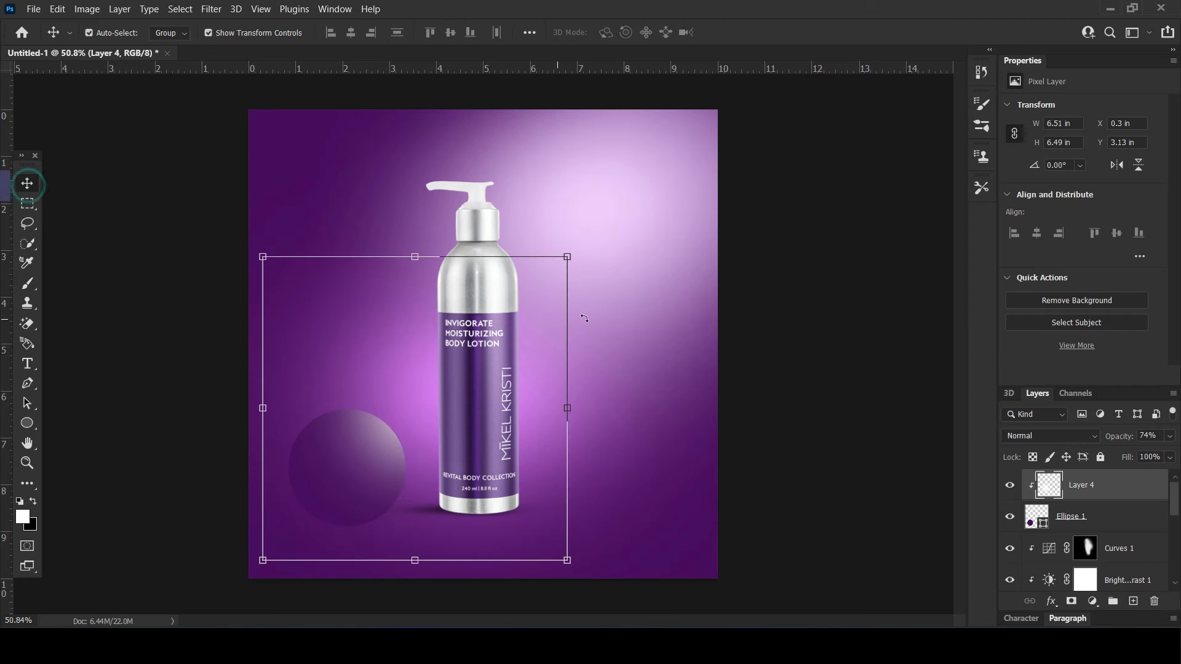
left_click_drag(566, 259, 476, 357)
left_click_drag(402, 412, 369, 432)
left_click_drag(443, 483, 449, 489)
key("Return")
left_click_drag(1110, 435, 1104, 439)
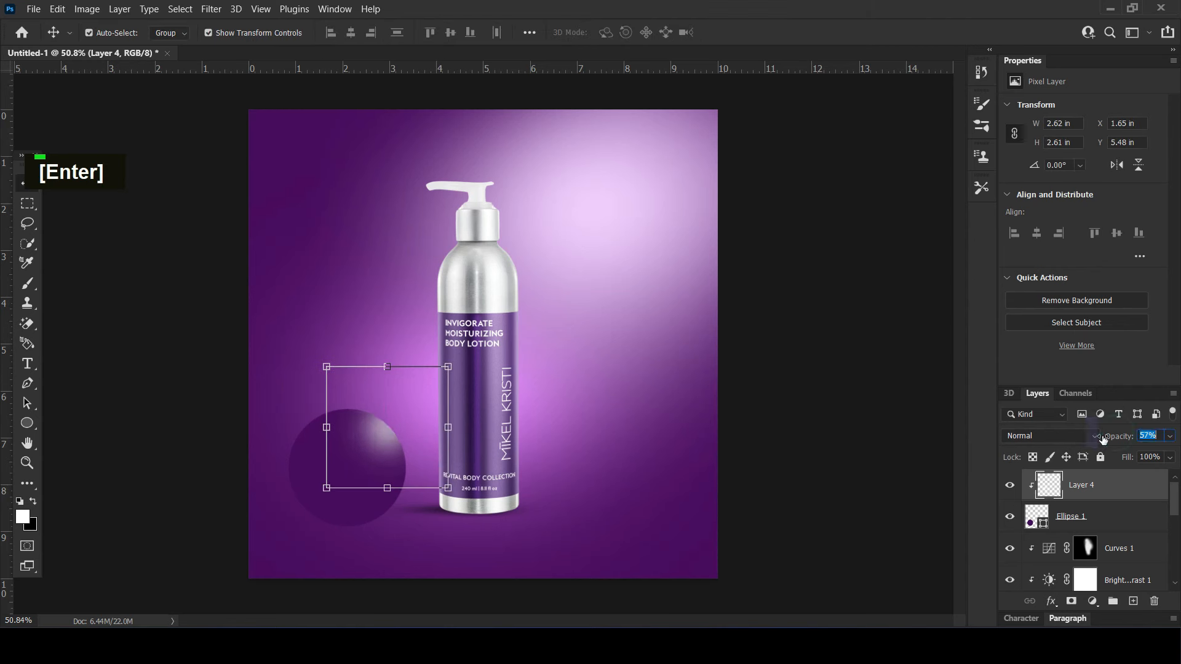
left_click(886, 441)
- Add a new layer clipped to the circle, directly above Ellipse 1 and beneath Layer 4
left_click(353, 511)
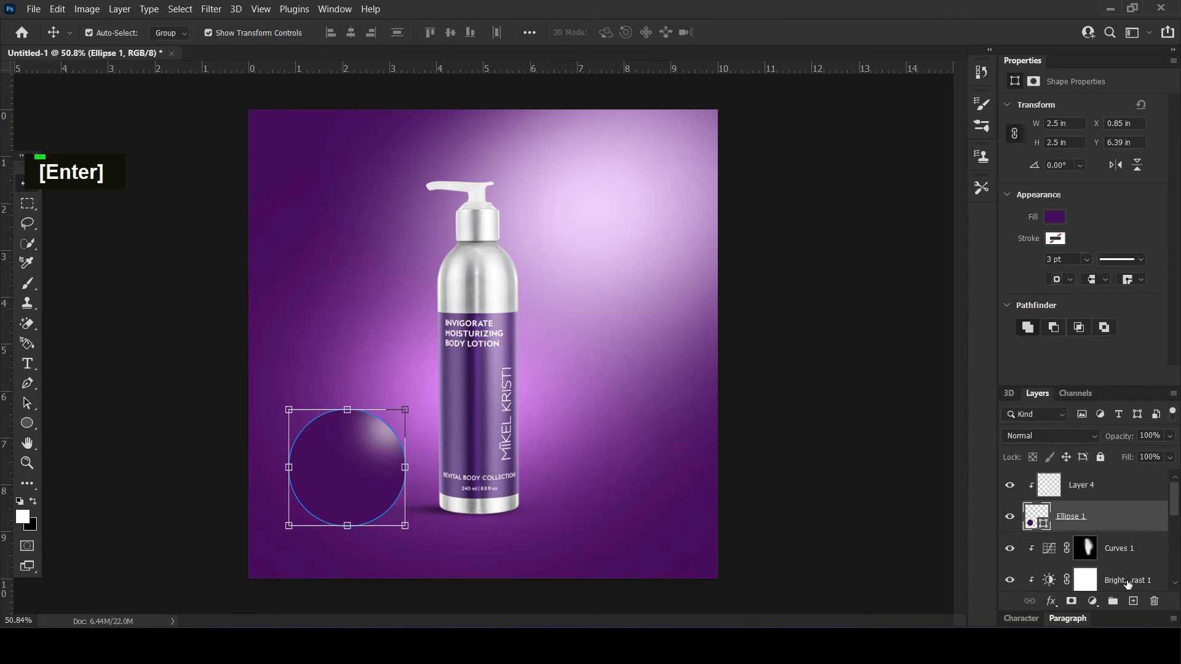
left_click(1093, 601)
left_click(1007, 360)
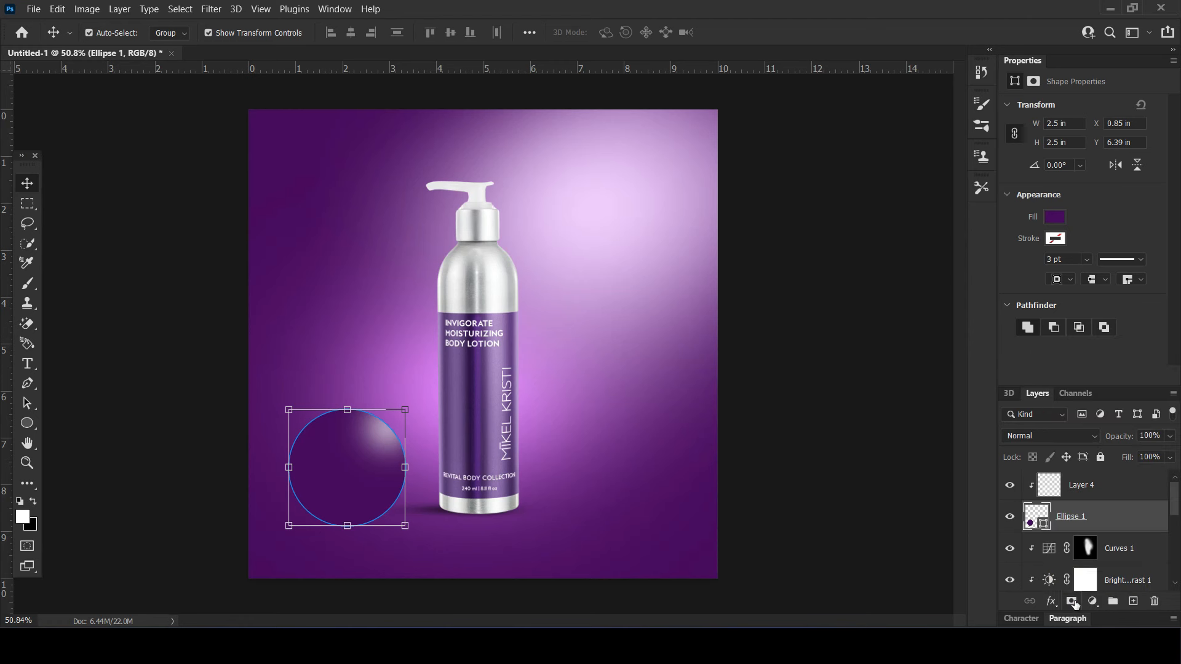
left_click(1072, 602)
key("ctrl+z")
left_click(1134, 602)
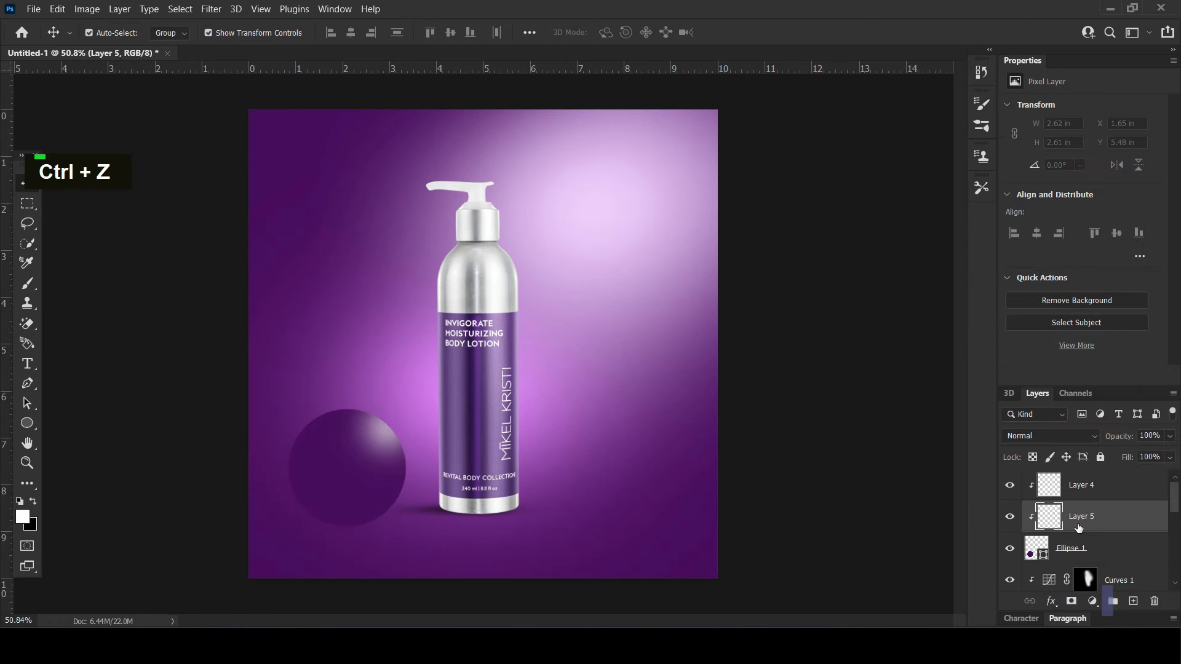
- Paint soft white highlights on Layer 5 along the circle's top and right edges with a 400 px brush
left_click(26, 283)
key("bracketleft")
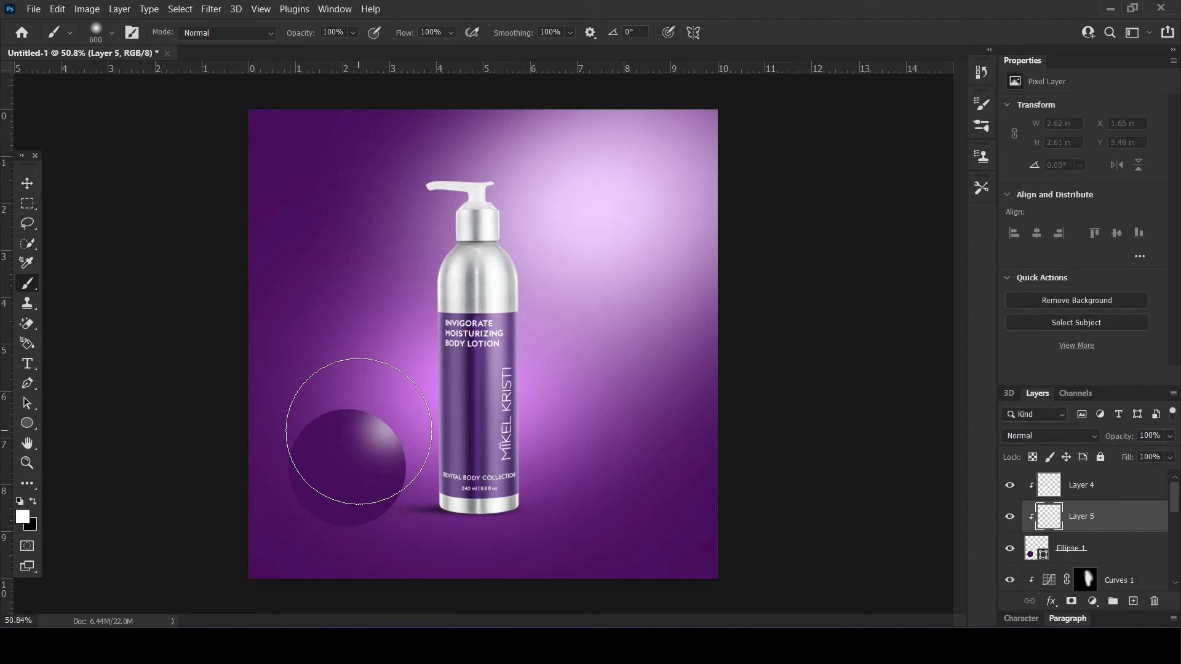
key("bracketleft")
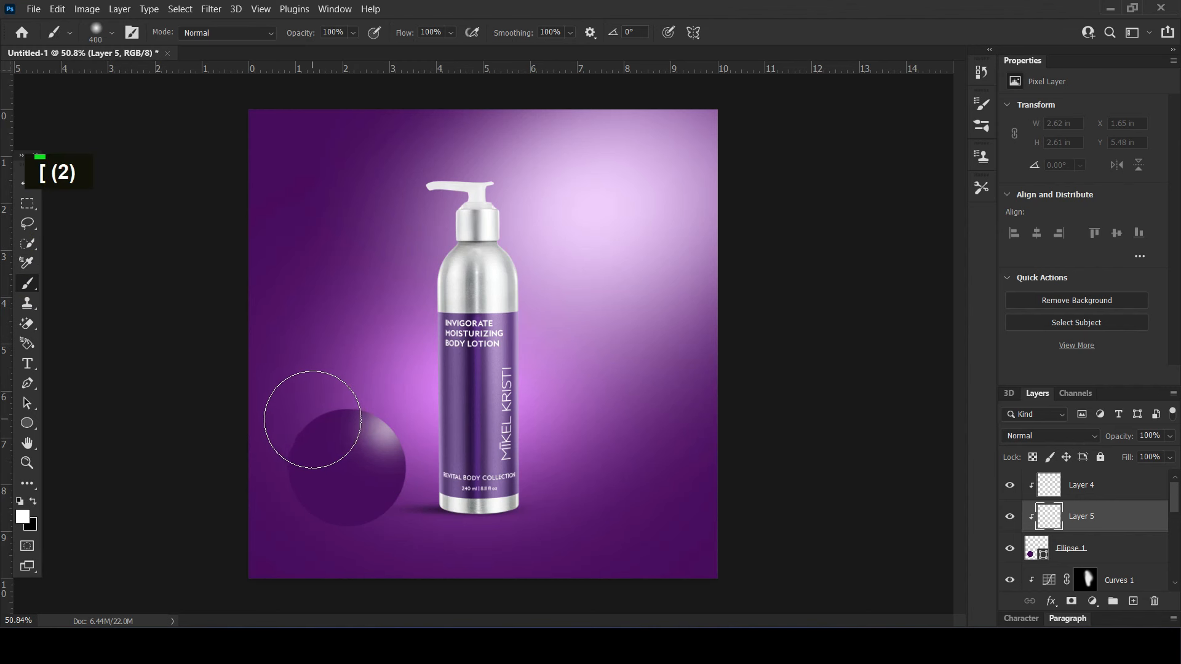
left_click(313, 420)
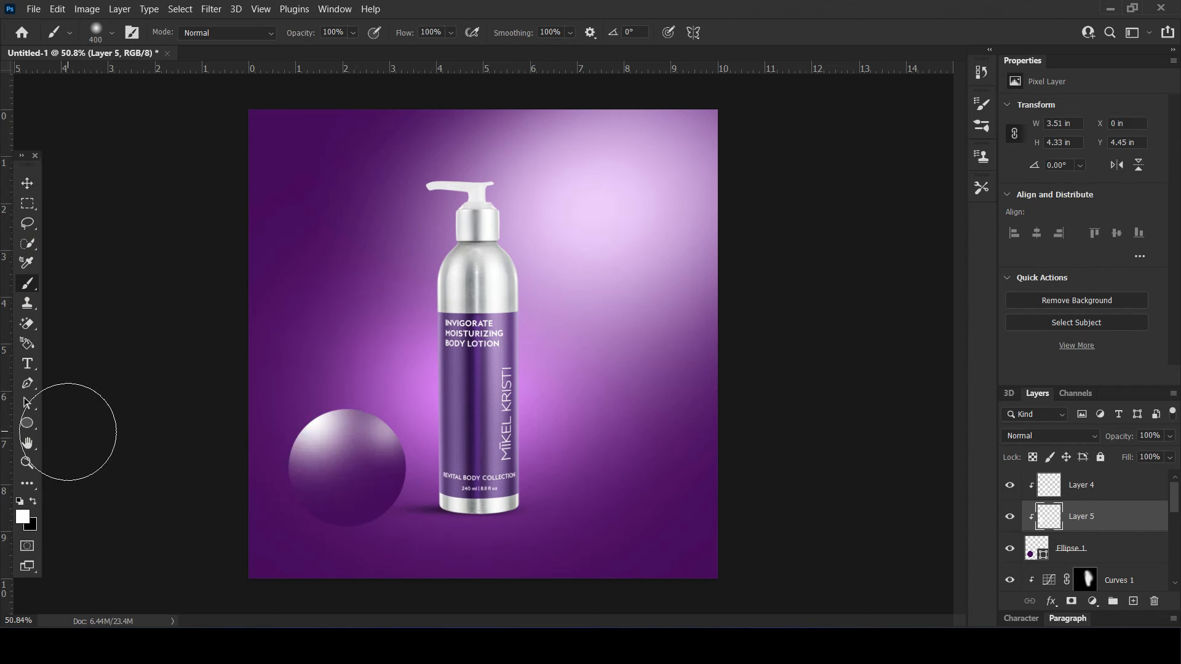
key("ctrl+z")
left_click(431, 467)
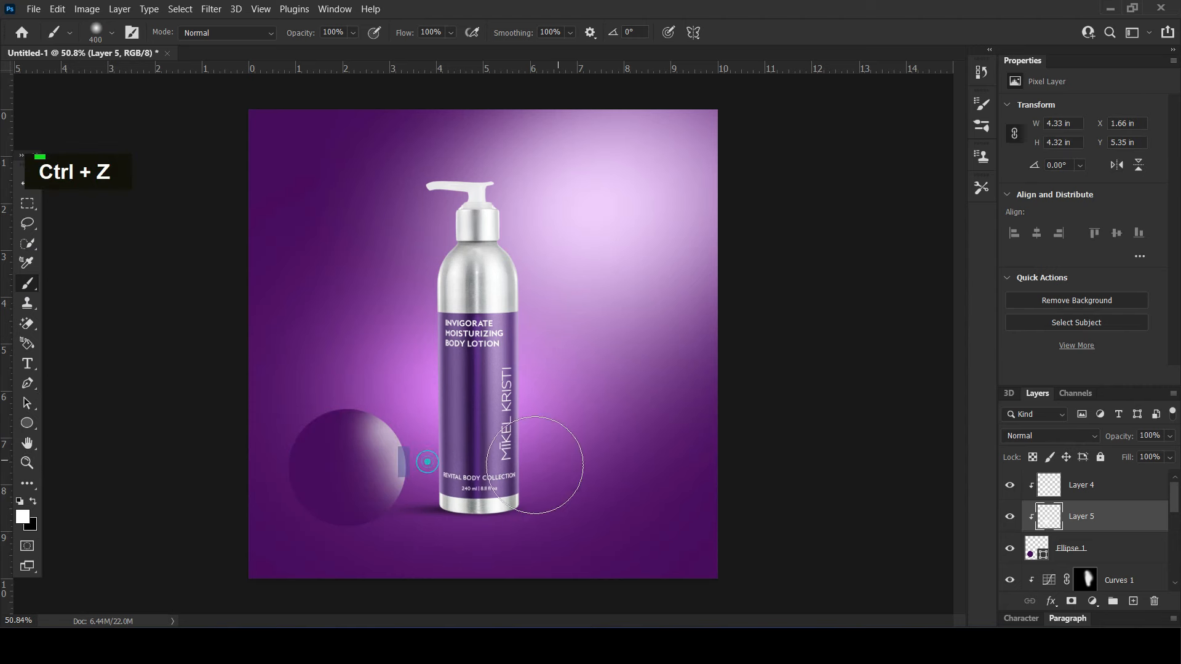
key("ctrl+z")
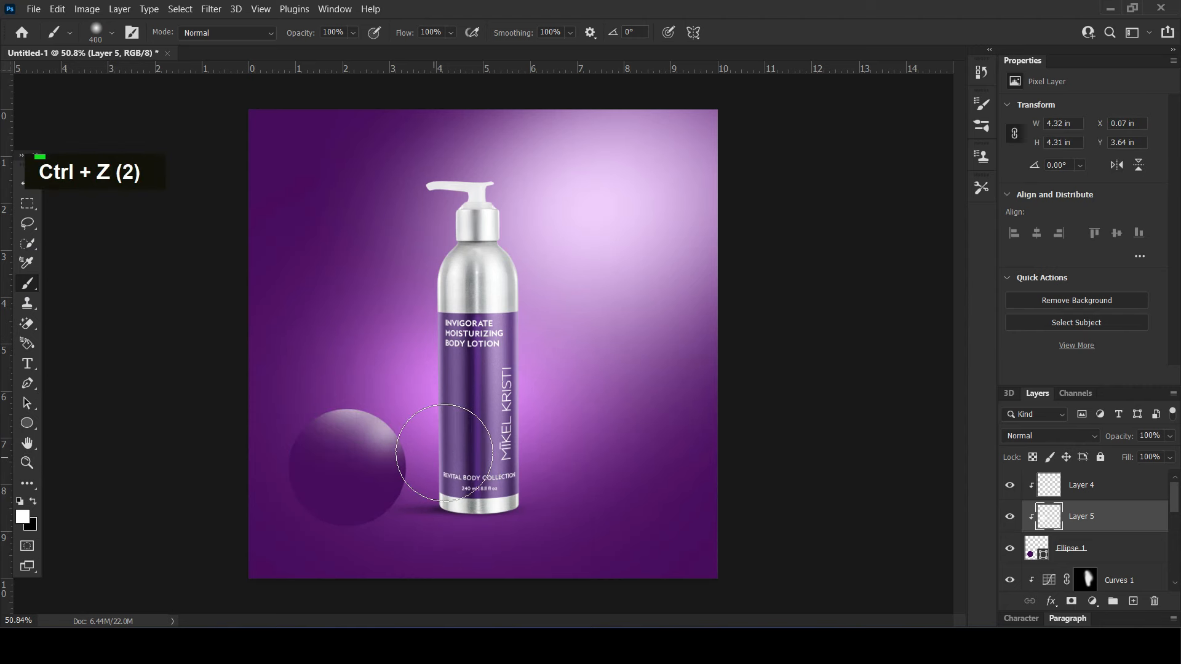
left_click(433, 467)
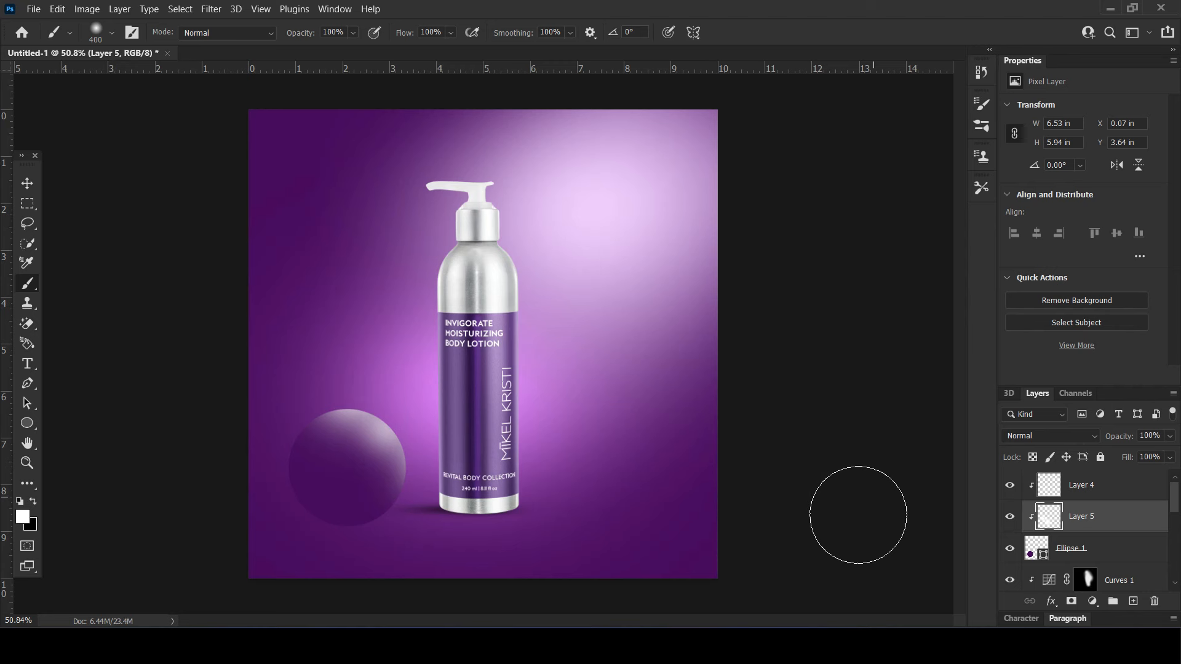
- Draw a white freeform shape of about 194 × 187 px inside the circle's lower half with the Pen tool, above Layer 4
left_click(39, 187)
left_click(28, 383)
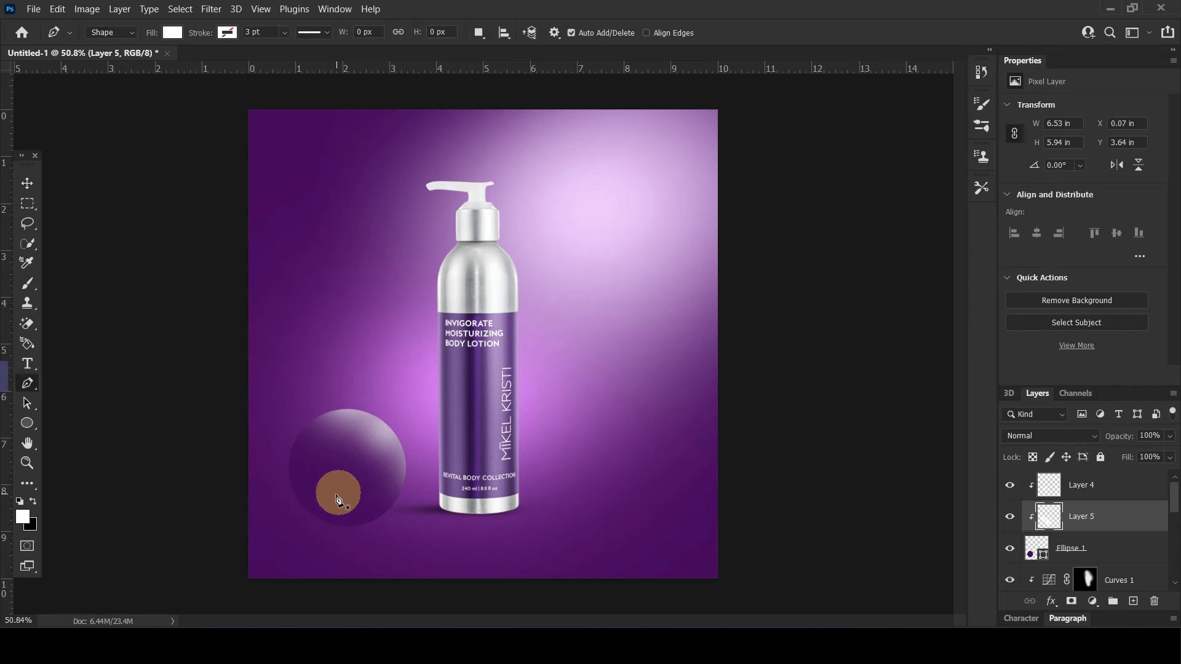
left_click(1111, 488)
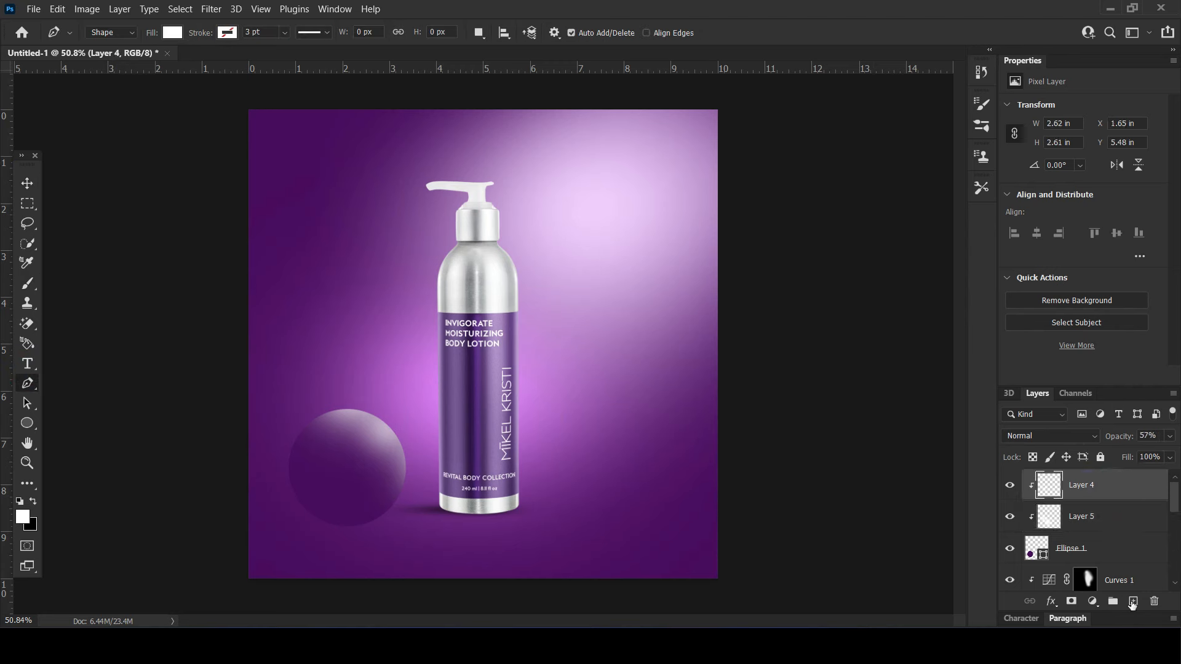
left_click(324, 484)
left_click_drag(328, 458, 339, 492)
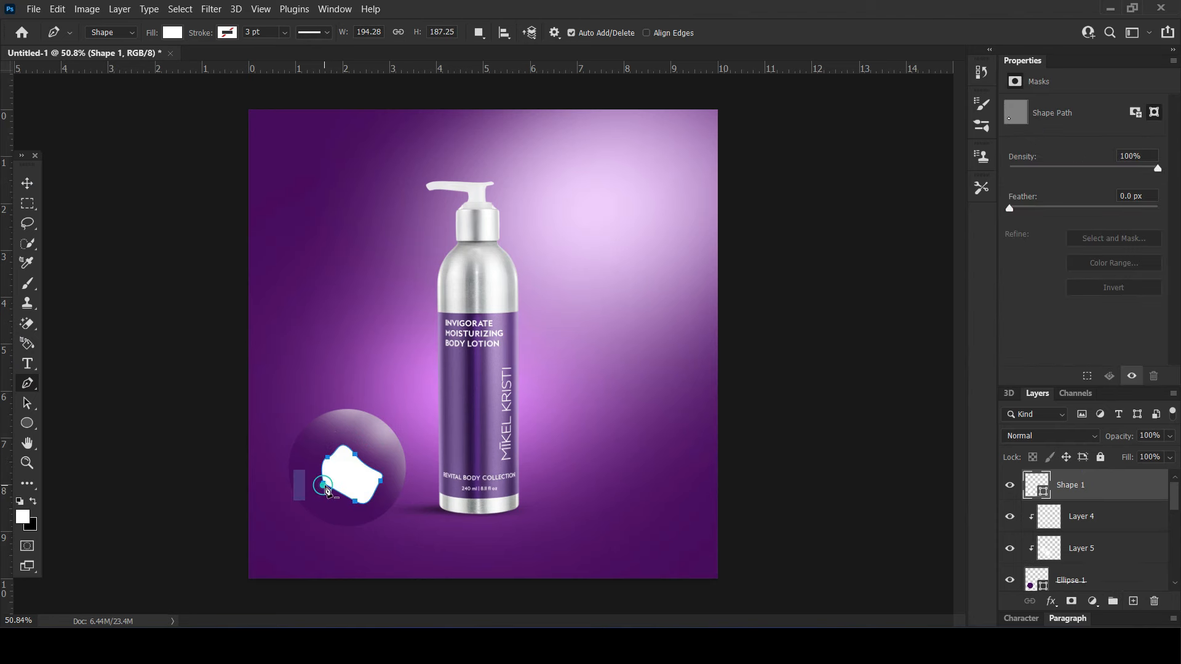
- Convert the white shape to a smart object and apply a Gaussian Blur with a radius of about 52 px
left_click(211, 9)
mouse_move(265, 192)
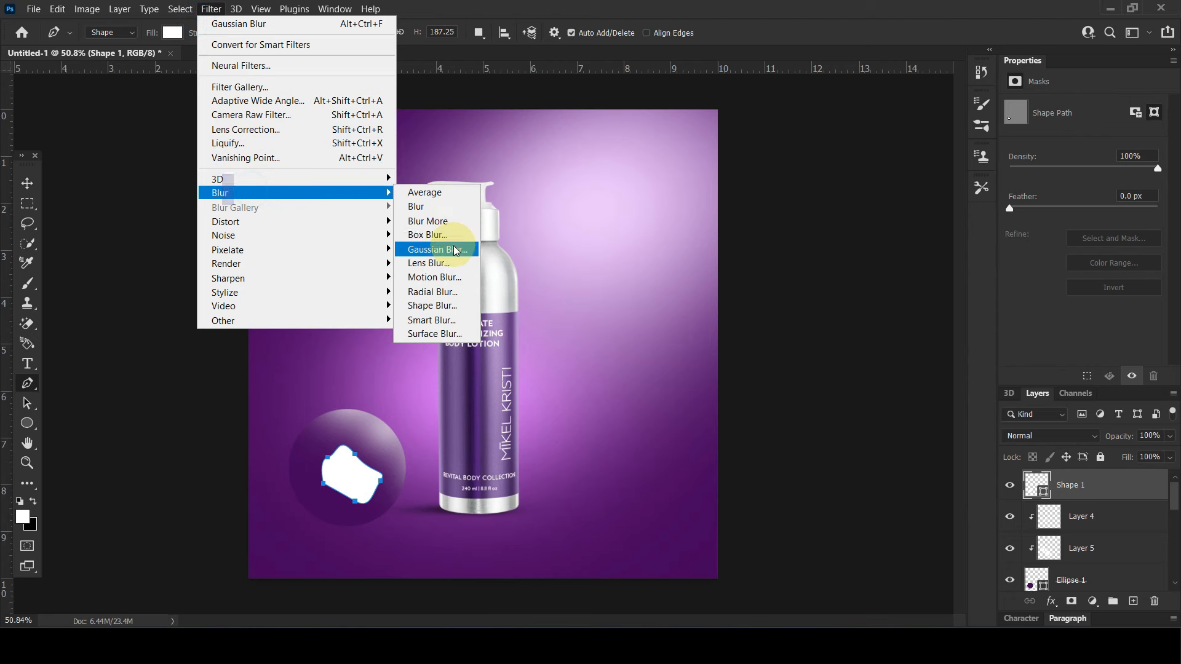
left_click(454, 251)
left_click(623, 258)
left_click_drag(894, 406, 878, 409)
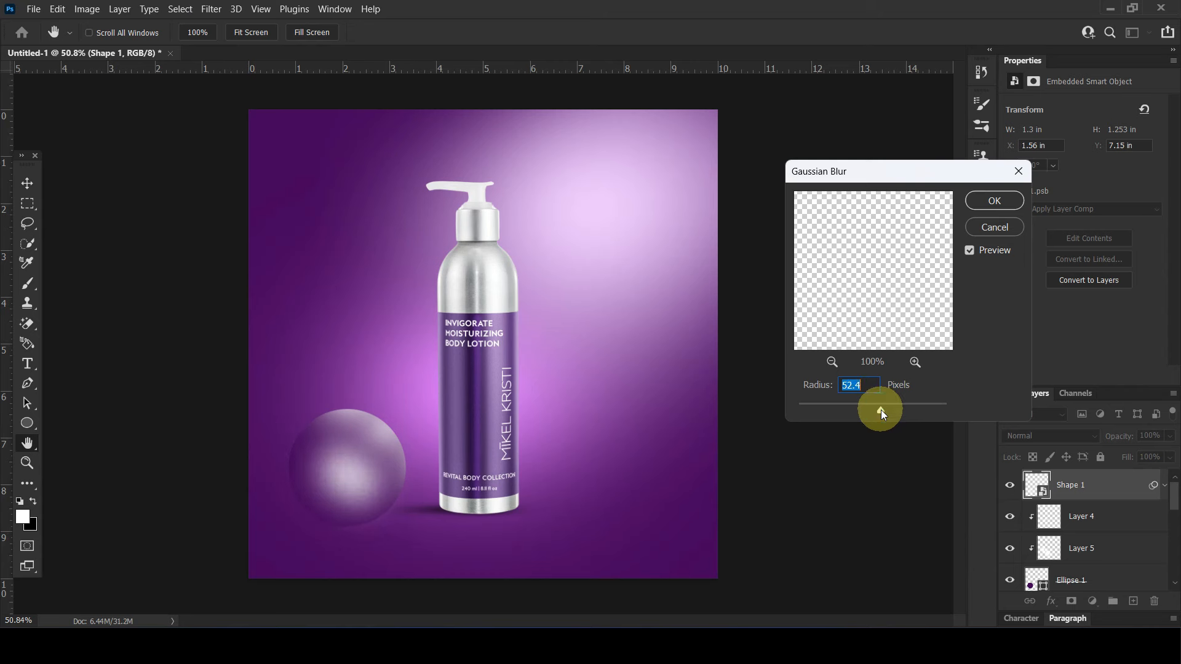
left_click_drag(881, 410, 881, 408)
left_click(994, 198)
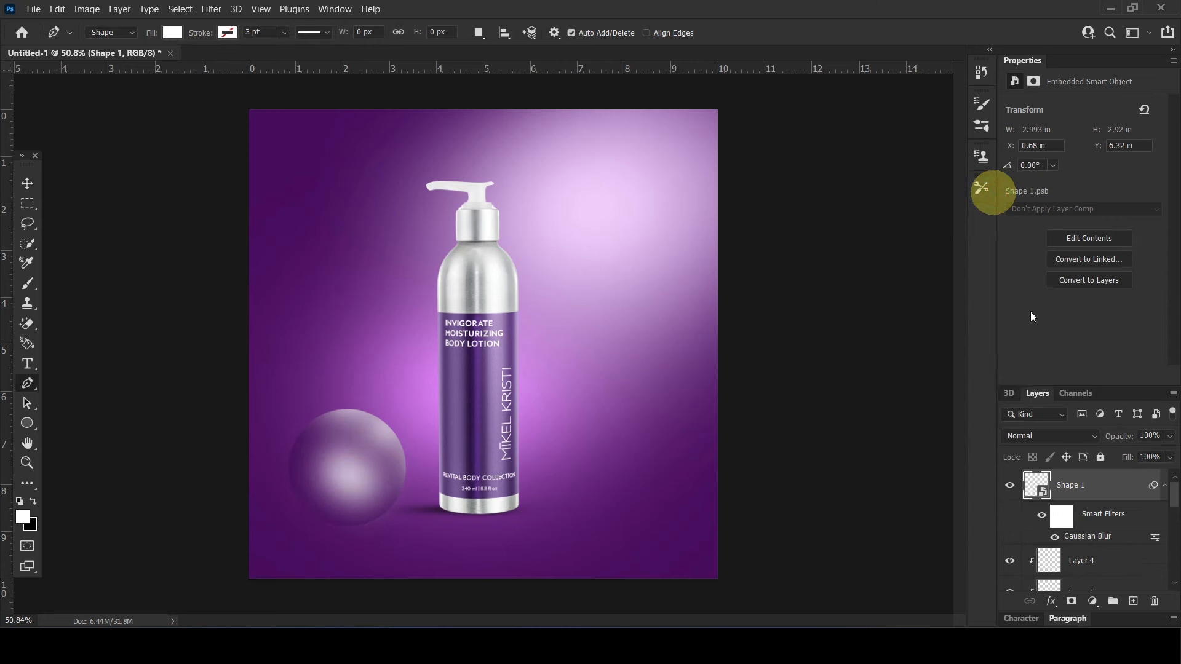
- Scale the blurred white shape down to 86.48% and move it up to the circle's center
left_click(27, 183)
left_click(421, 407)
left_click(633, 265)
left_click_drag(382, 446, 378, 450)
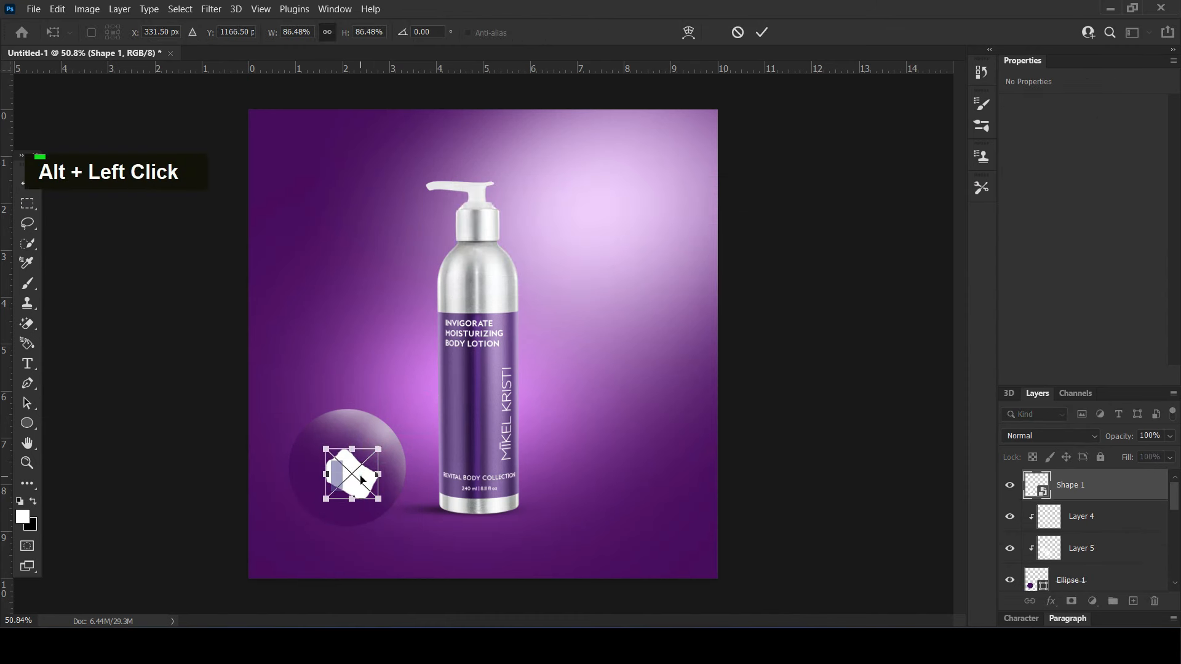
key("Return")
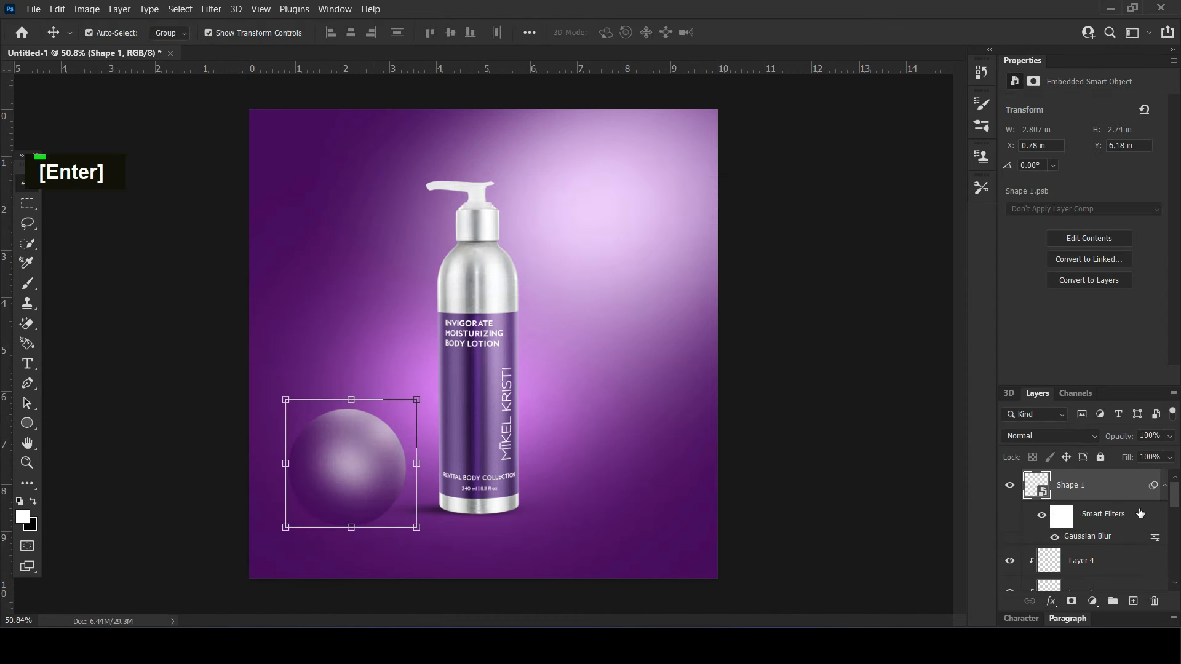
- Clip the blurred Shape 1 layer to the circle and deselect it
right_click(1139, 481)
left_click(984, 341)
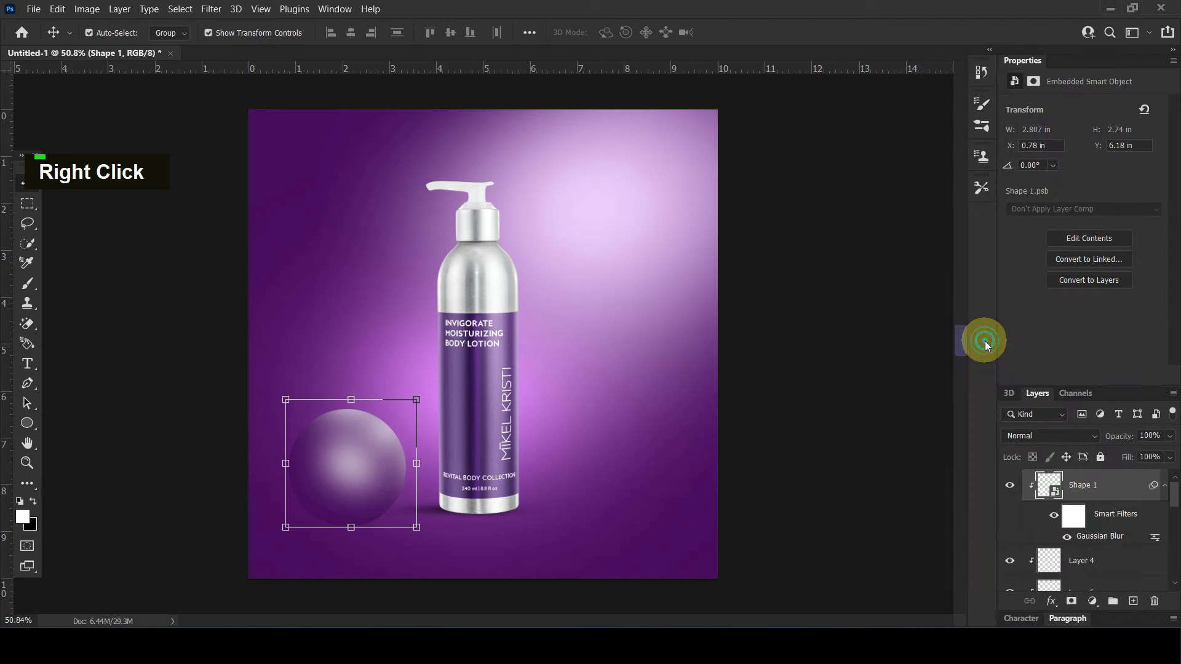
left_click(818, 297)
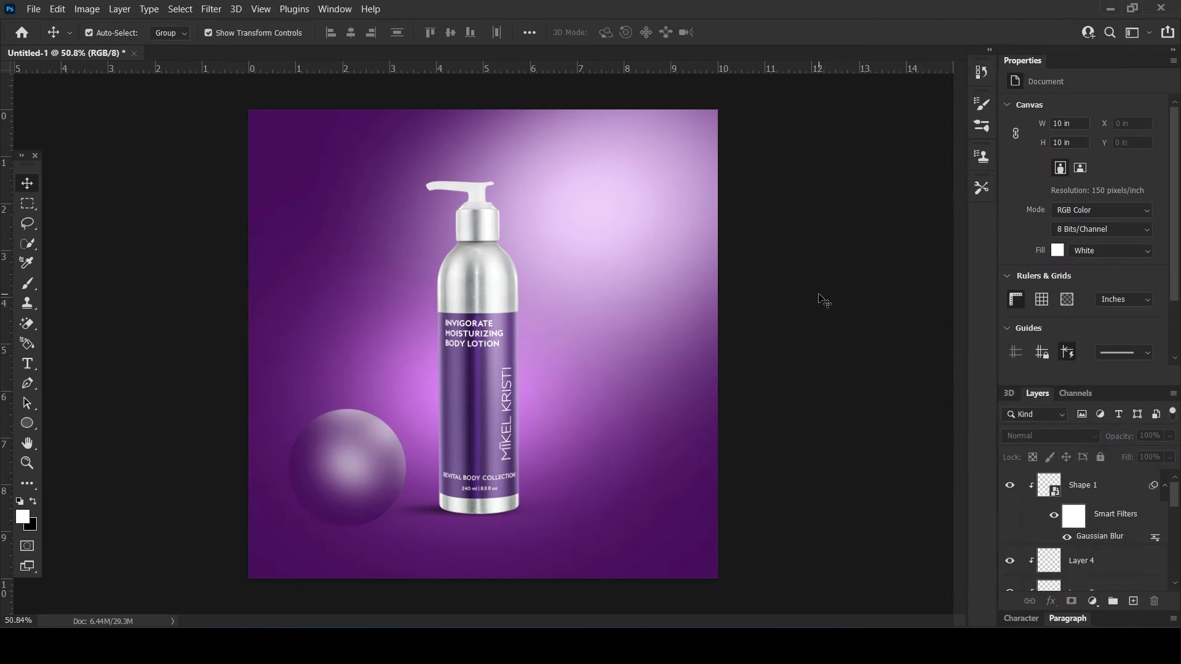
- Transform the purple glow on Layer 1 to about 110.5% width and 92.7% height, and shift it upward behind the bottle
left_click(385, 370)
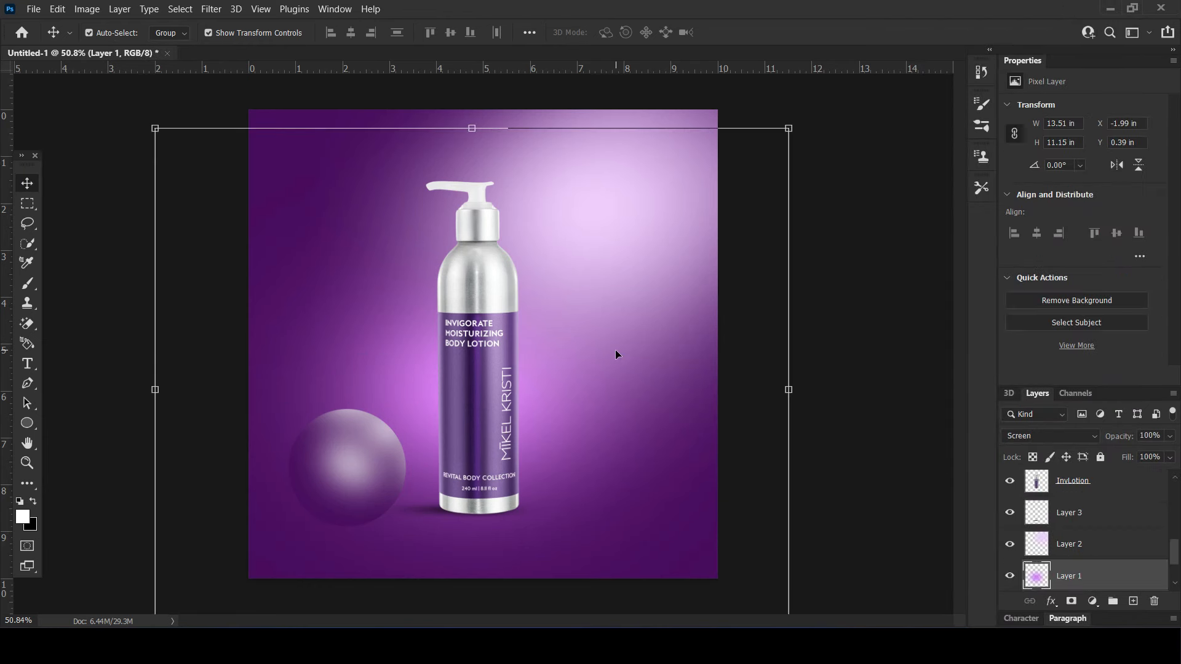
scroll(615, 350, "down", 4, "alt")
left_click_drag(692, 197, 714, 176)
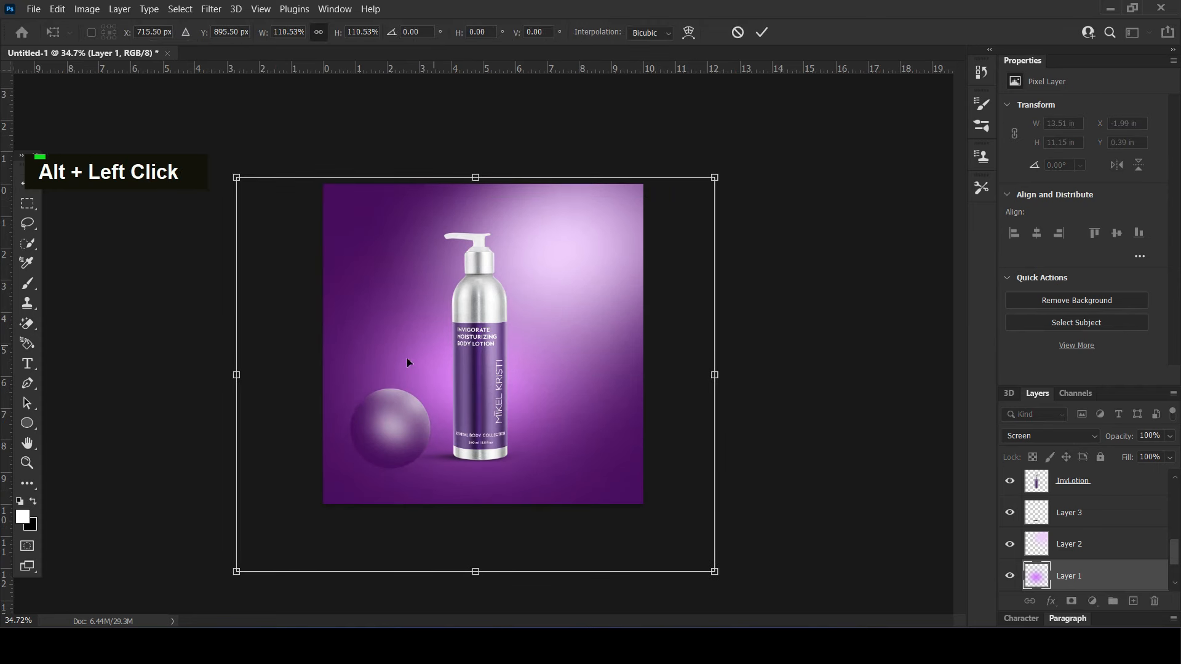
key("shift")
left_click_drag(474, 574, 474, 438)
left_click_drag(528, 344, 517, 409)
left_click_drag(464, 245, 464, 193)
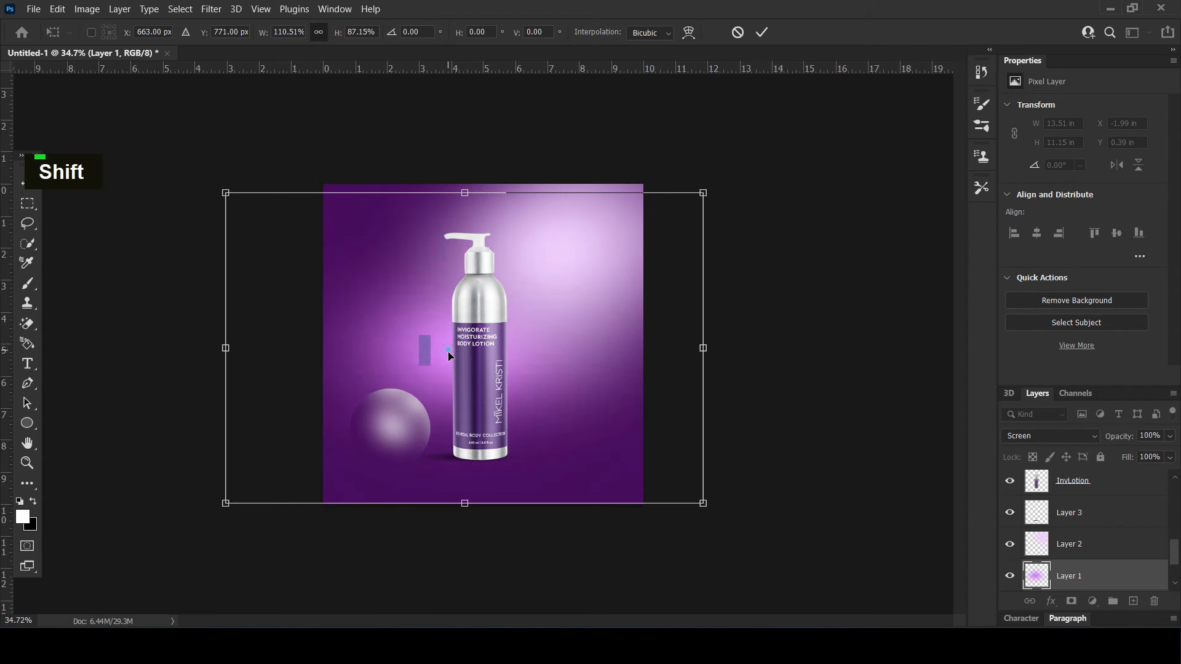
left_click_drag(448, 352, 448, 363)
left_click_drag(461, 205, 460, 188)
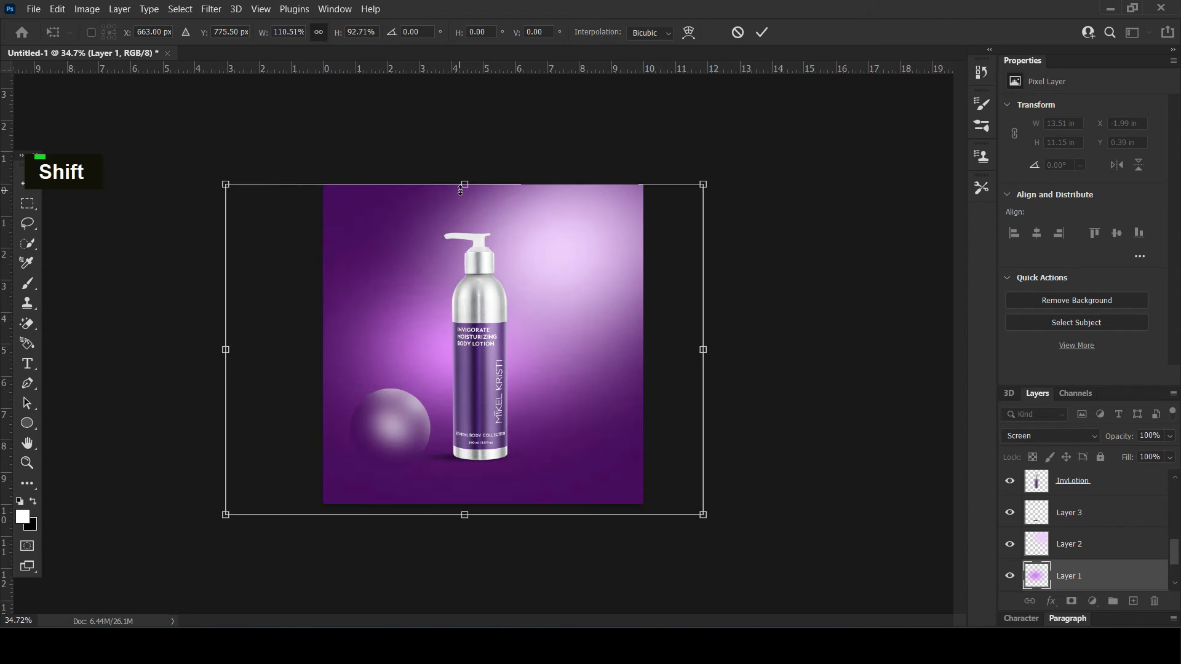
key("Return")
left_click(825, 332)
- Select Ellipse 1 together with its clipped highlight layers and put them into one group
scroll(490, 429, "up", 4, "alt")
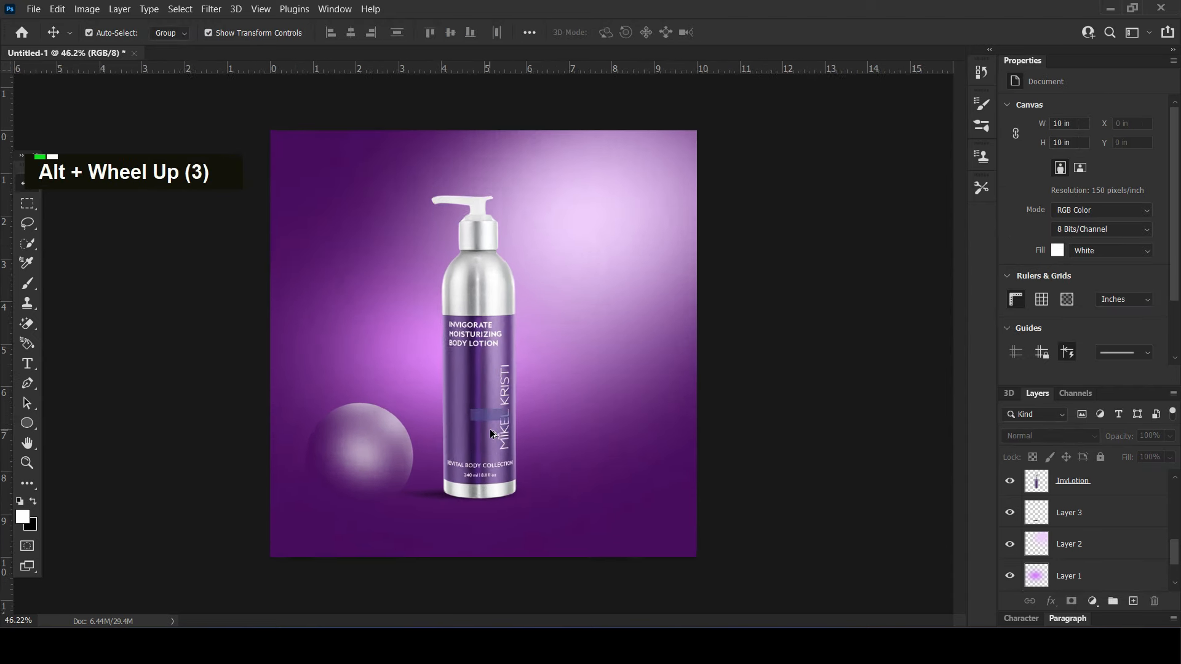
scroll(394, 477, "down", 4)
key("space")
left_click(372, 501)
left_click(1106, 497)
scroll(1117, 523, "down", 1)
scroll(1118, 526, "up", 4)
left_click(1103, 490, "shift")
left_click_drag(1093, 484, 1112, 601)
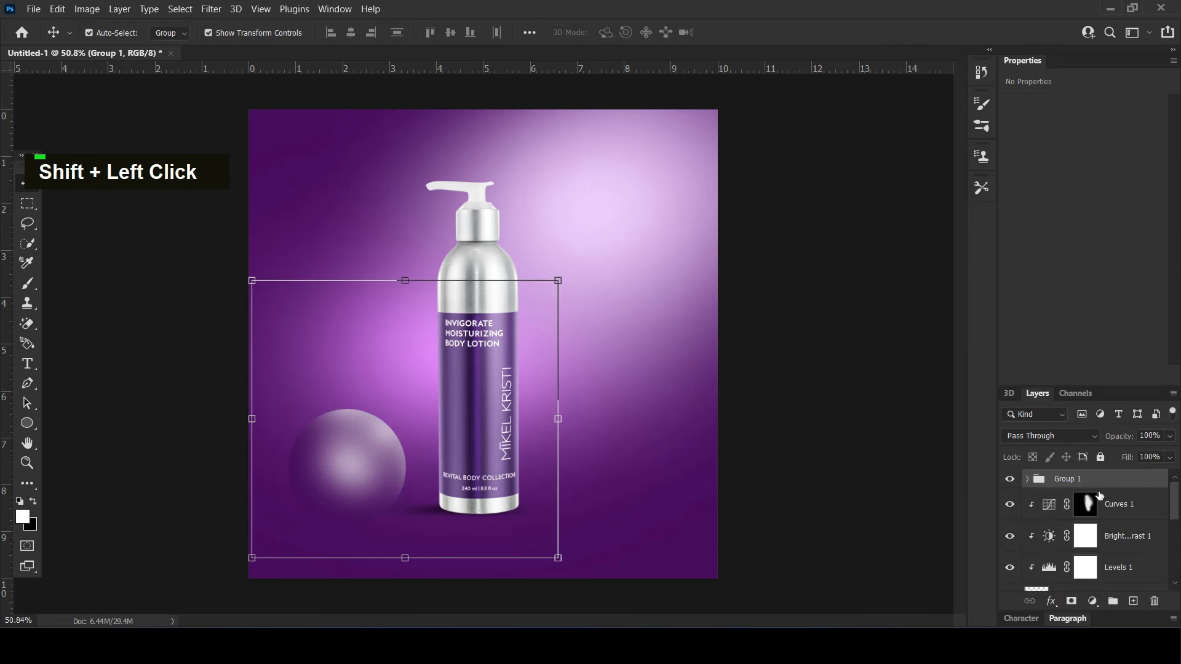
- Add a layer beneath Group 1 and paint a black shadow under the sphere with the flattened 400 px soft brush
left_click(1133, 602)
left_click_drag(1082, 493, 1078, 521)
left_click(27, 284)
left_click(33, 501)
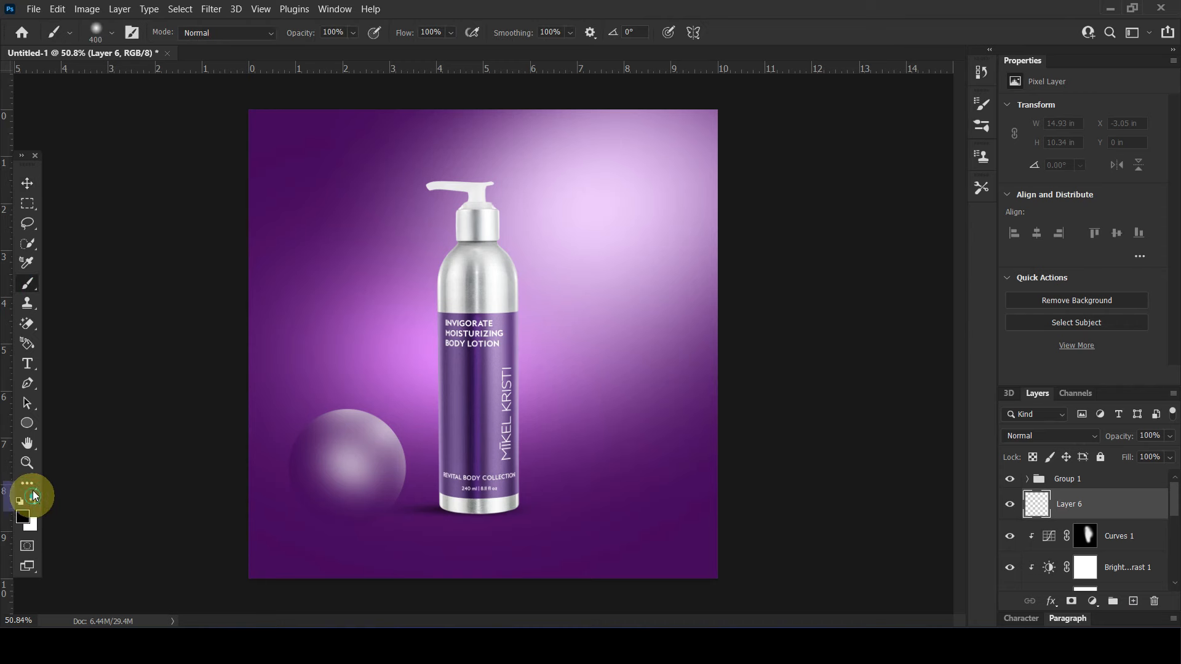
left_click(98, 32)
left_click(83, 180)
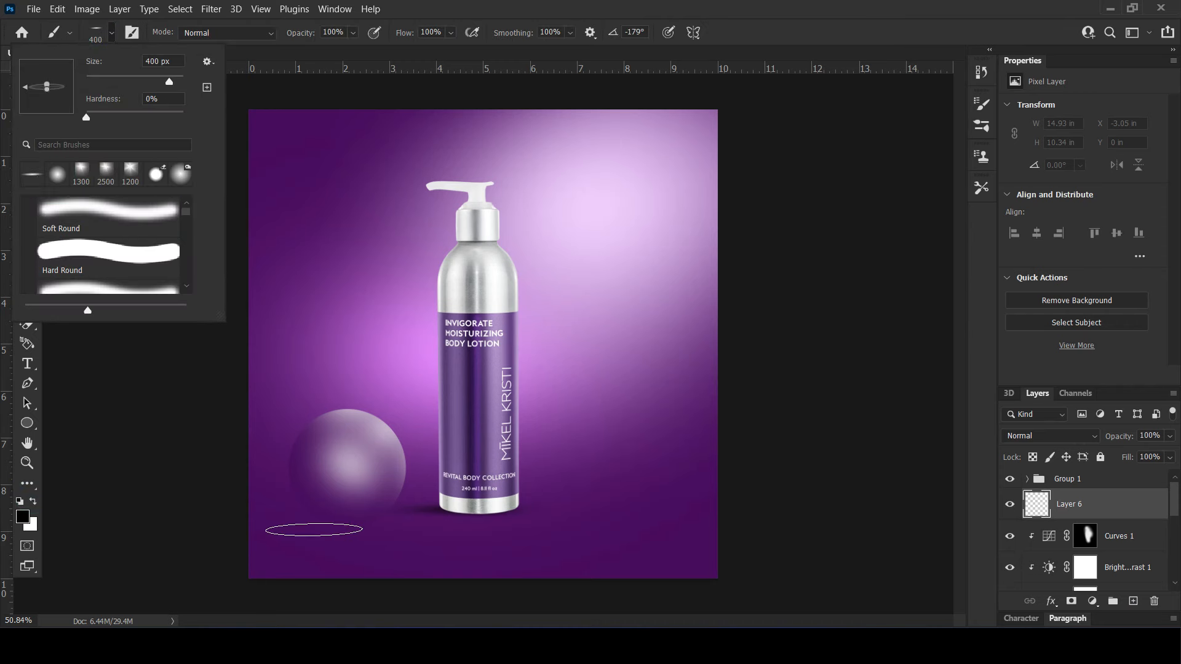
scroll(296, 546, "up", 5)
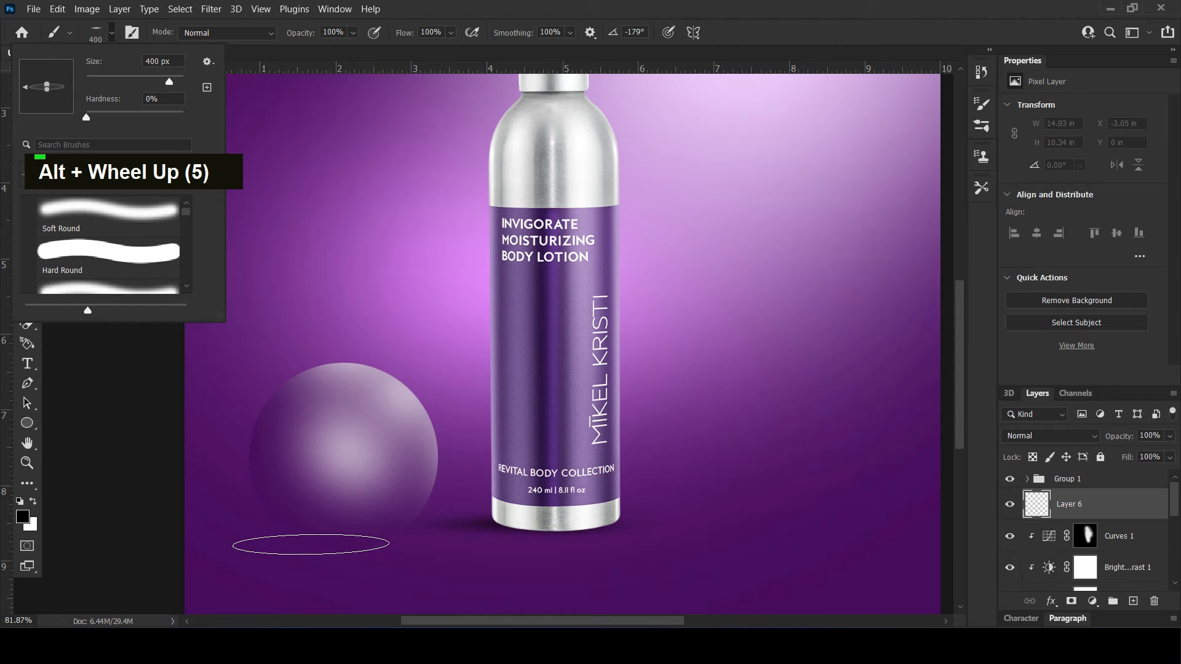
left_click(290, 545)
- Nudge the painted shadow slightly down beneath the sphere and lower its opacity to 62%
left_click(27, 182)
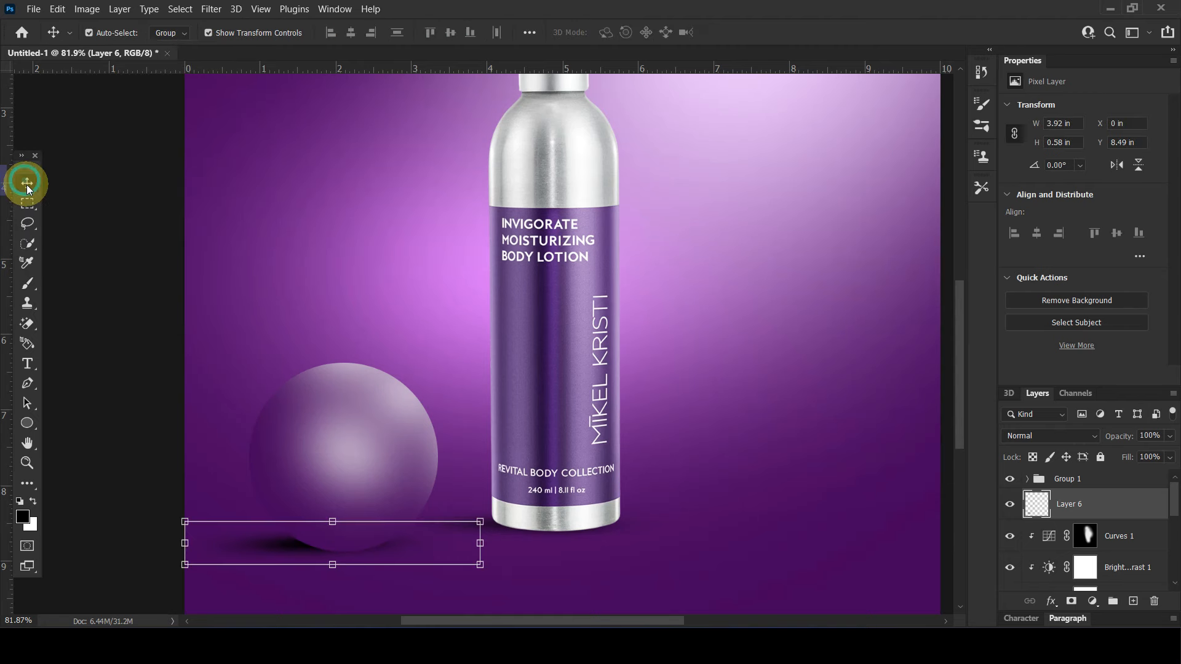
key("Down")
key("Down")
key("Down")
key("Down")
key("Down")
key("Down")
scroll(387, 308, "down", 3)
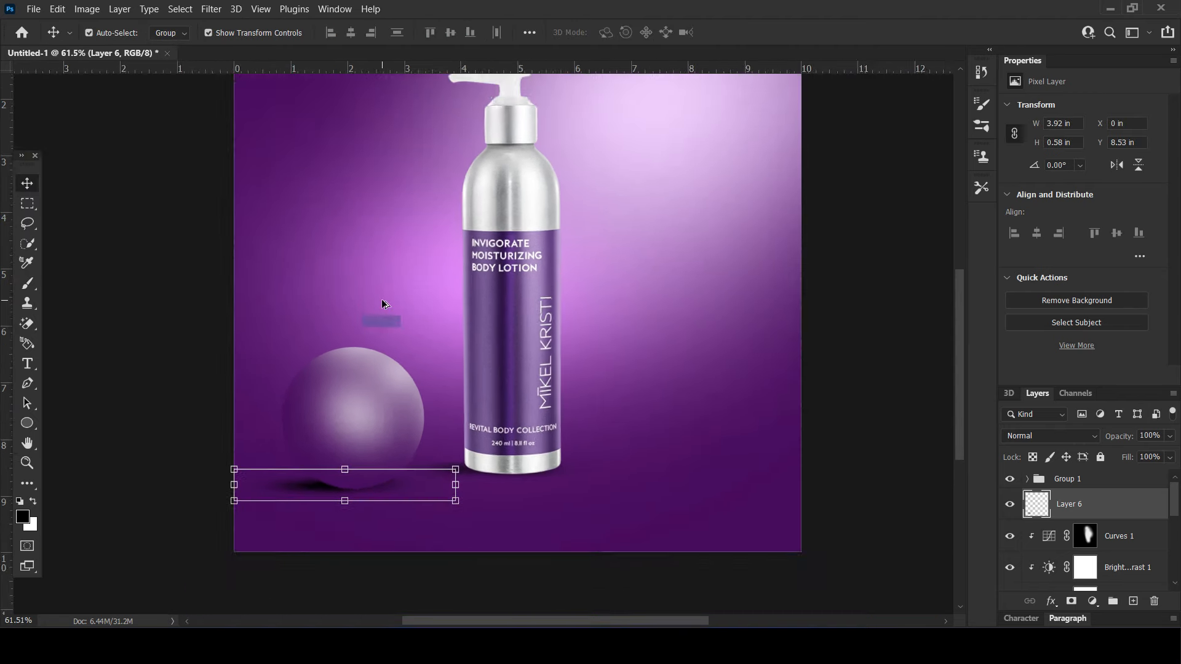
left_click_drag(1117, 436, 1101, 442)
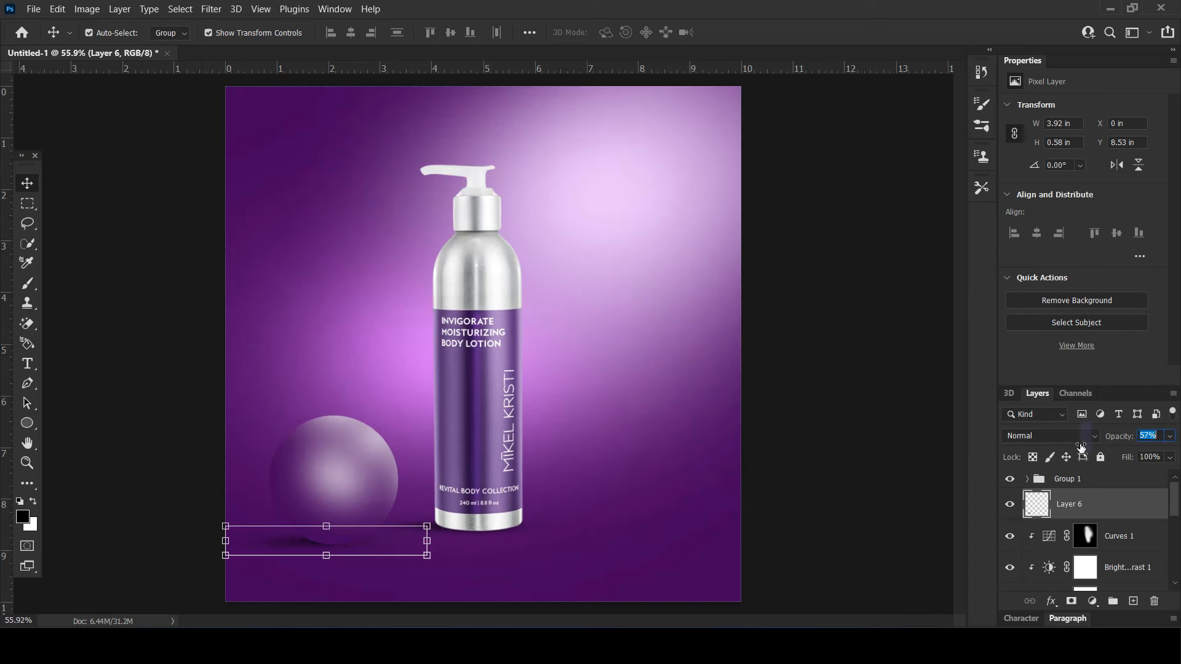
left_click(878, 438)
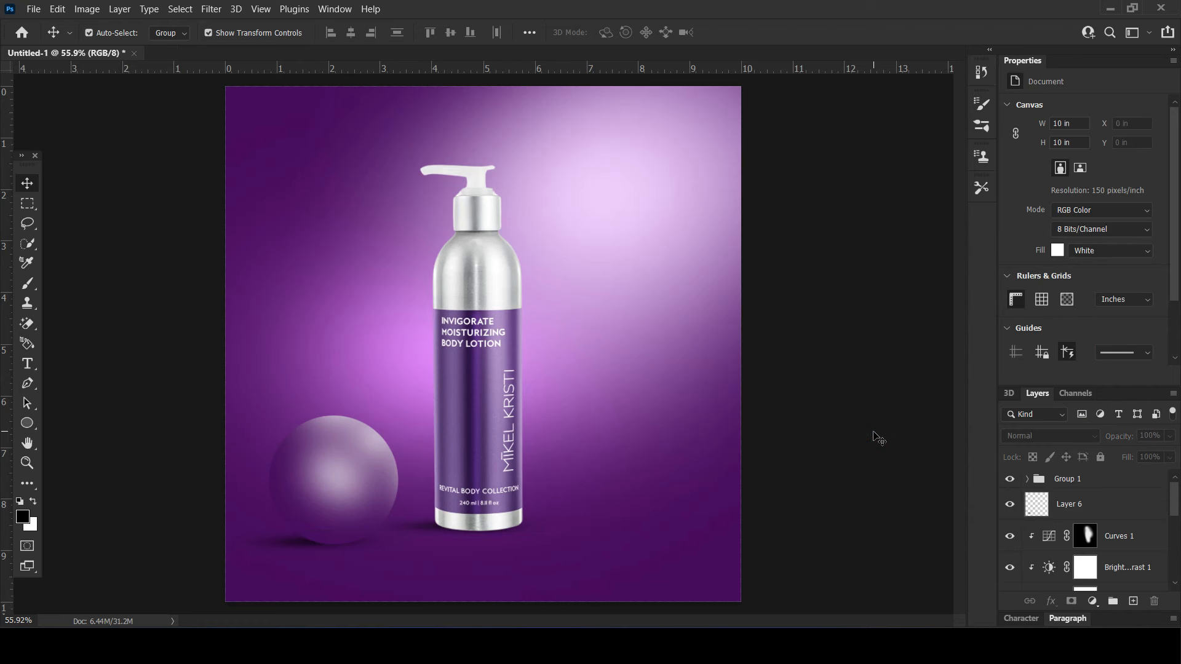
- Select the sphere group with its shadow and place a duplicate of both on the bottle's right side
mouse_move(289, 546)
left_mouse_down()
mouse_move(310, 545)
mouse_move(285, 542)
left_mouse_up()
left_click(865, 398)
left_click(288, 544, "shift")
left_click(337, 471, "shift")
left_click_drag(339, 481, 619, 477)
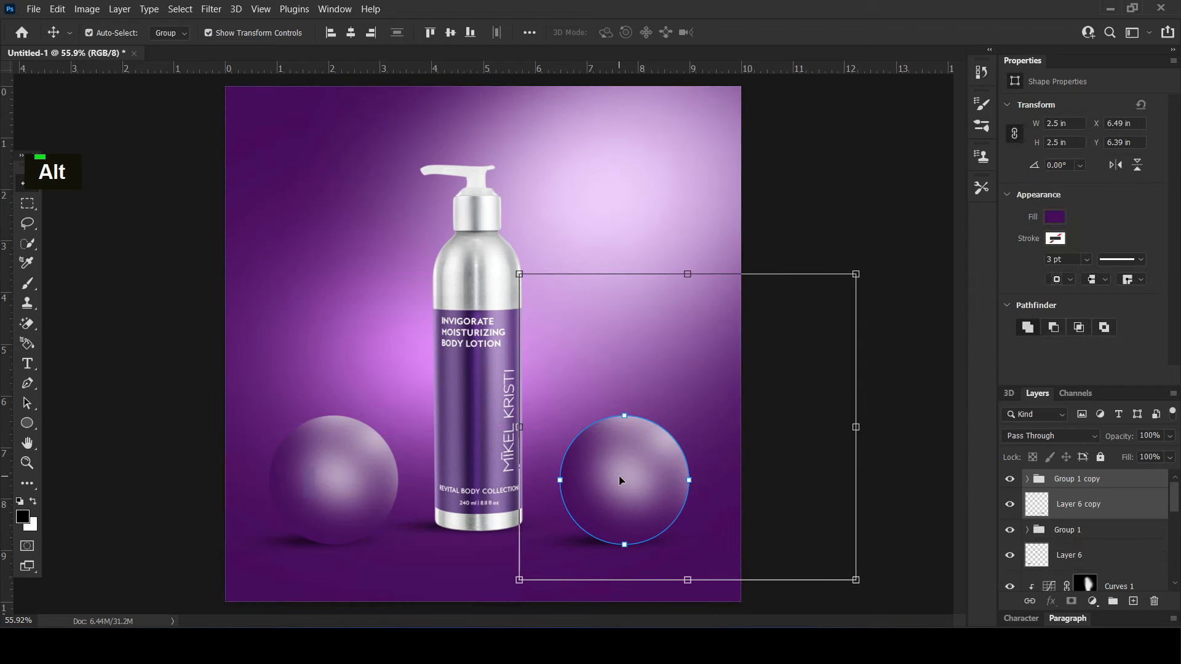
- Rotate the copied sphere group counterclockwise so its highlight faces upward, and move the sphere back over its shadow
left_click(642, 486)
left_click(870, 595)
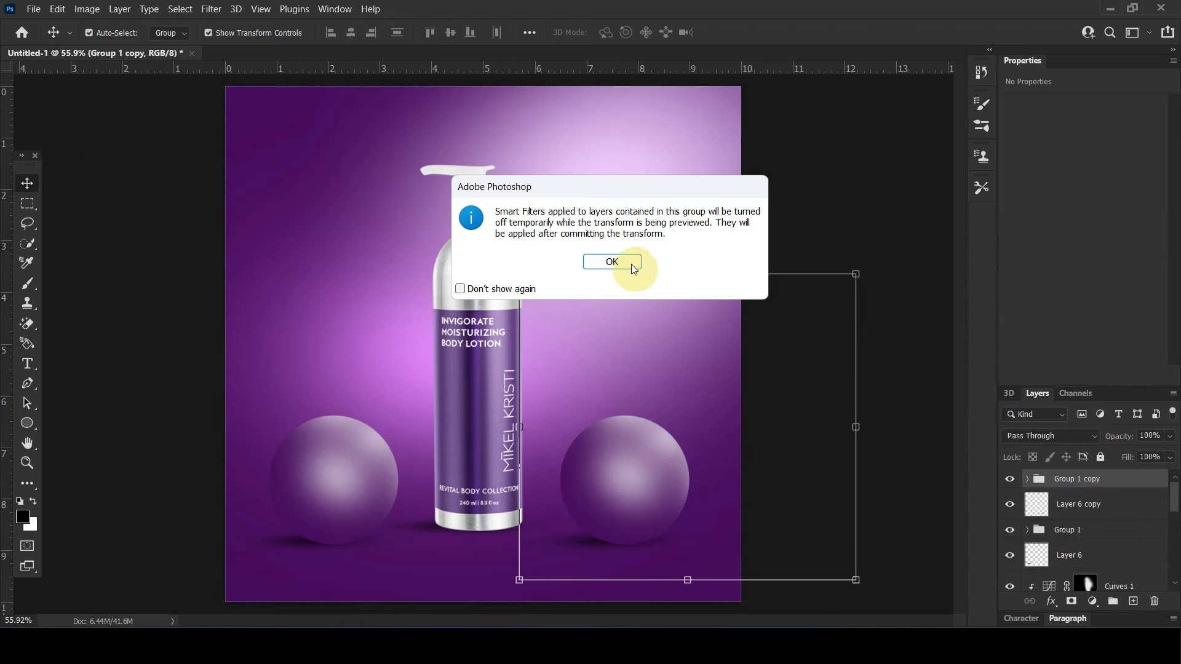
left_click(632, 266)
left_click_drag(871, 582, 824, 440)
key("Return")
left_click_drag(688, 511, 639, 482)
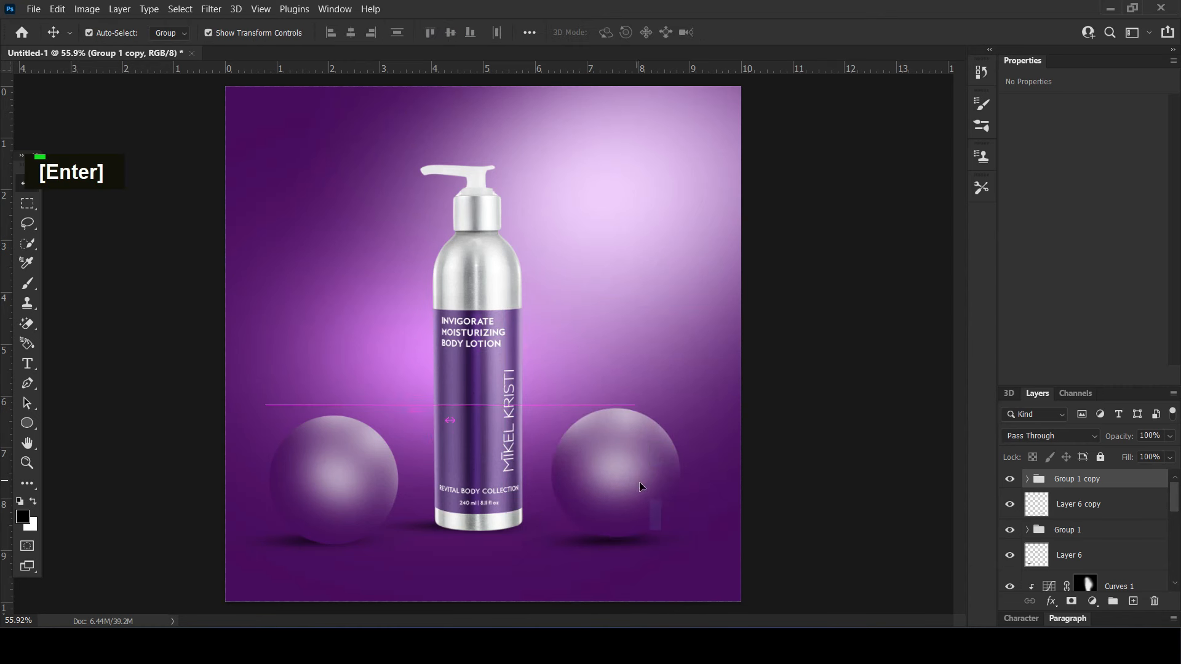
left_click(937, 404)
- Enlarge the right sphere group to 116.55% and reposition it above its shadow
left_click(342, 480)
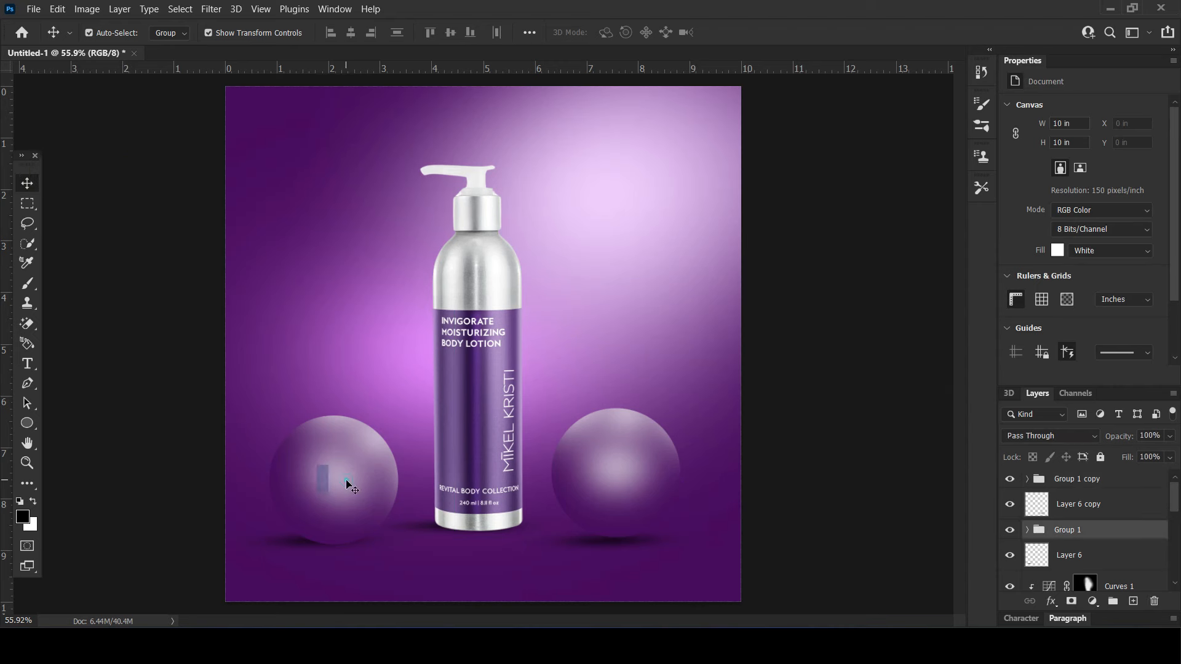
left_click(649, 425)
key("ctrl+t")
left_click(606, 262)
left_click_drag(456, 272, 438, 237)
left_click_drag(620, 522, 637, 505)
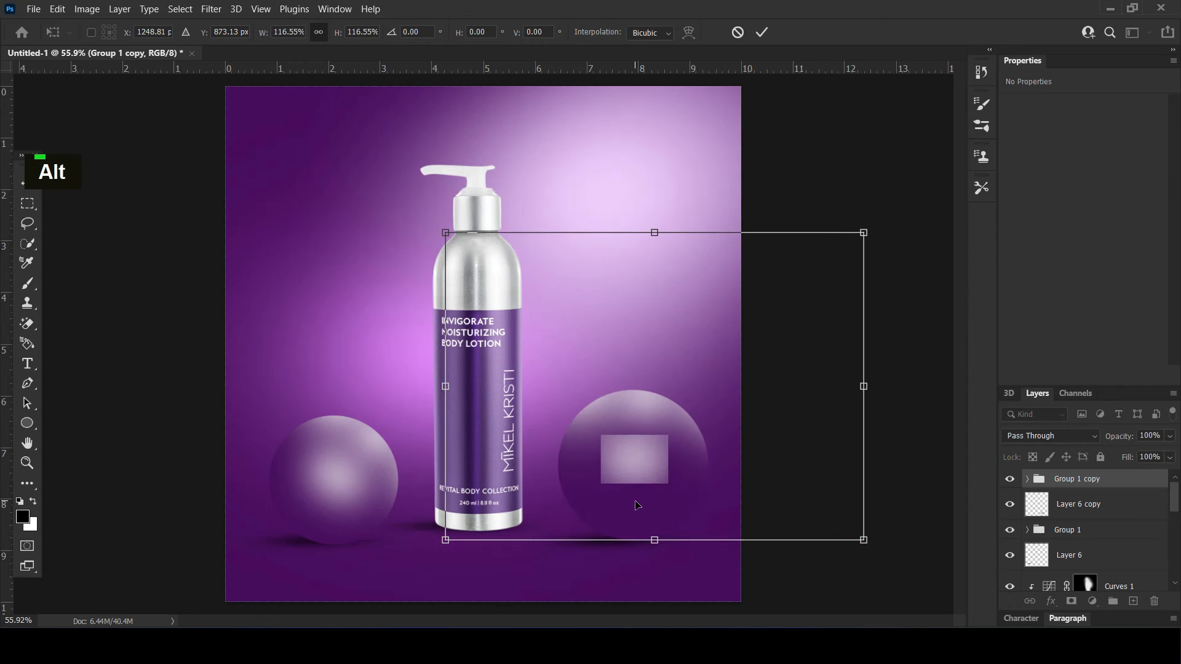
key("Return")
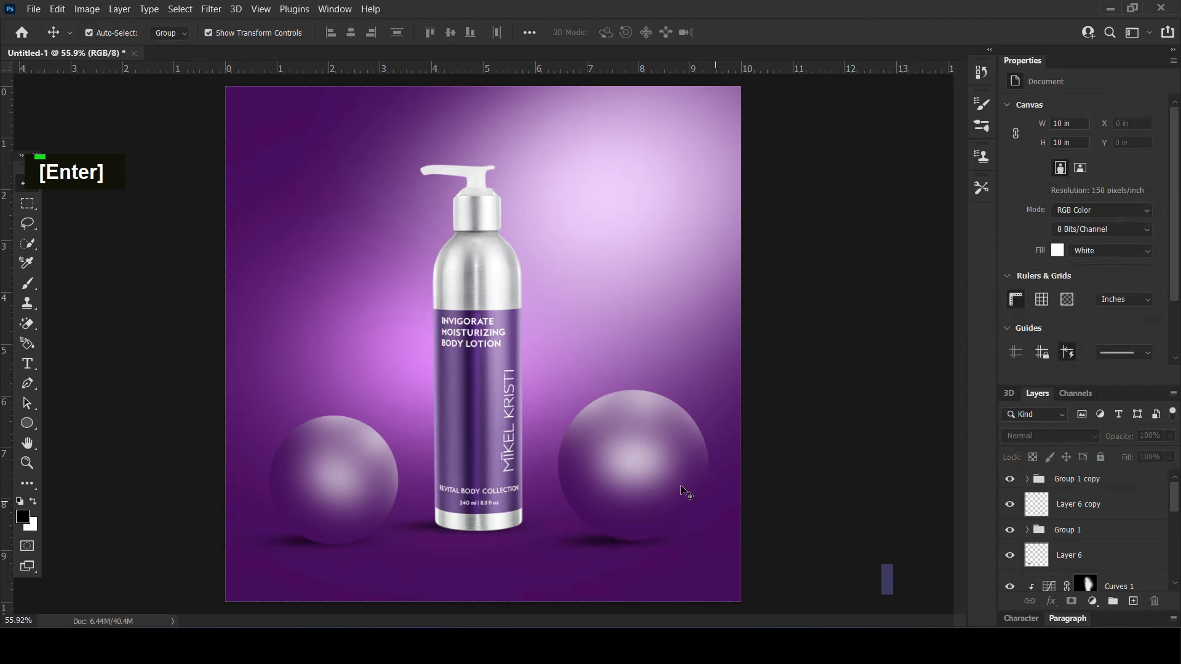
- Shift the blurred Shape 1 highlight in Group 1 copy up and slightly right on the right sphere
left_click(1028, 480)
left_click(1089, 504)
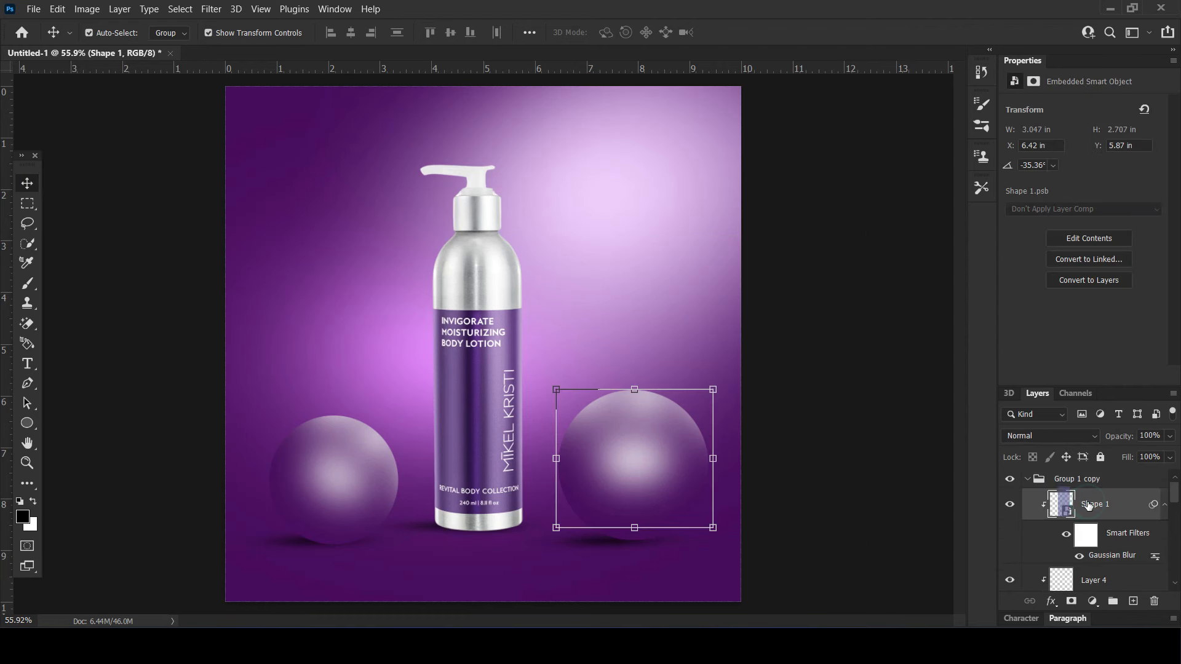
key("shift+Up")
key("shift+Up")
key("shift+Up")
key("shift+Up")
key("shift+Up")
key("shift+Right")
key("shift+Down")
key("shift+Down")
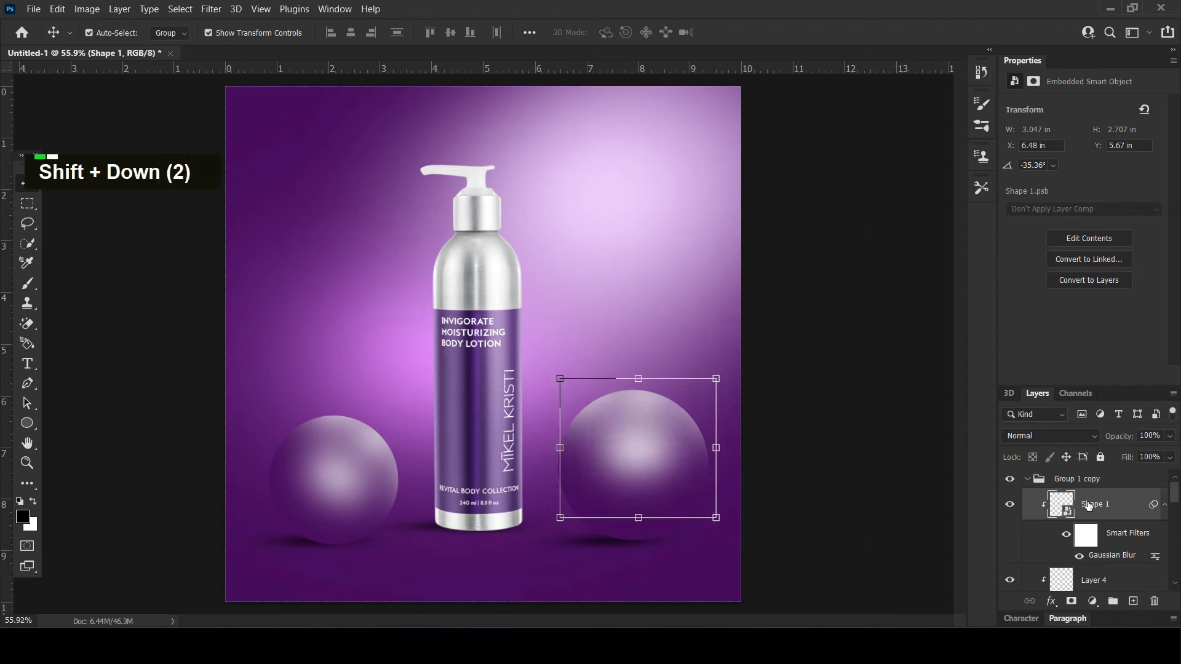
- Shade the right sphere's underside with soft black on a new layer clipped to the sphere, at 75% opacity
left_click(1133, 601)
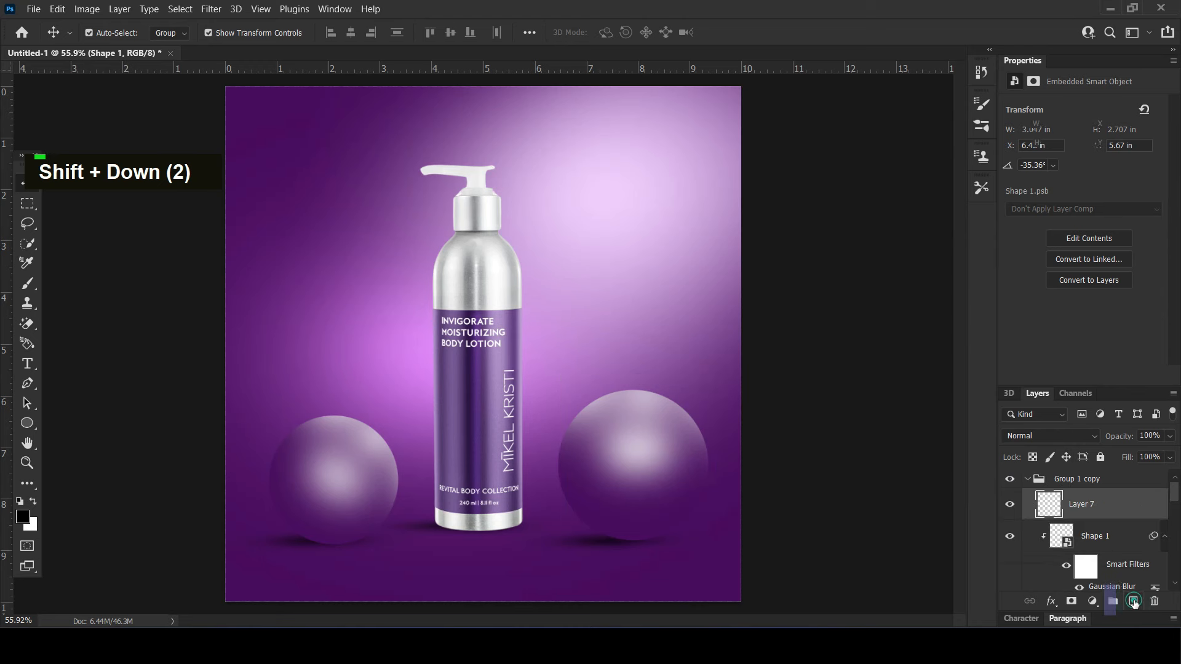
left_click(25, 280)
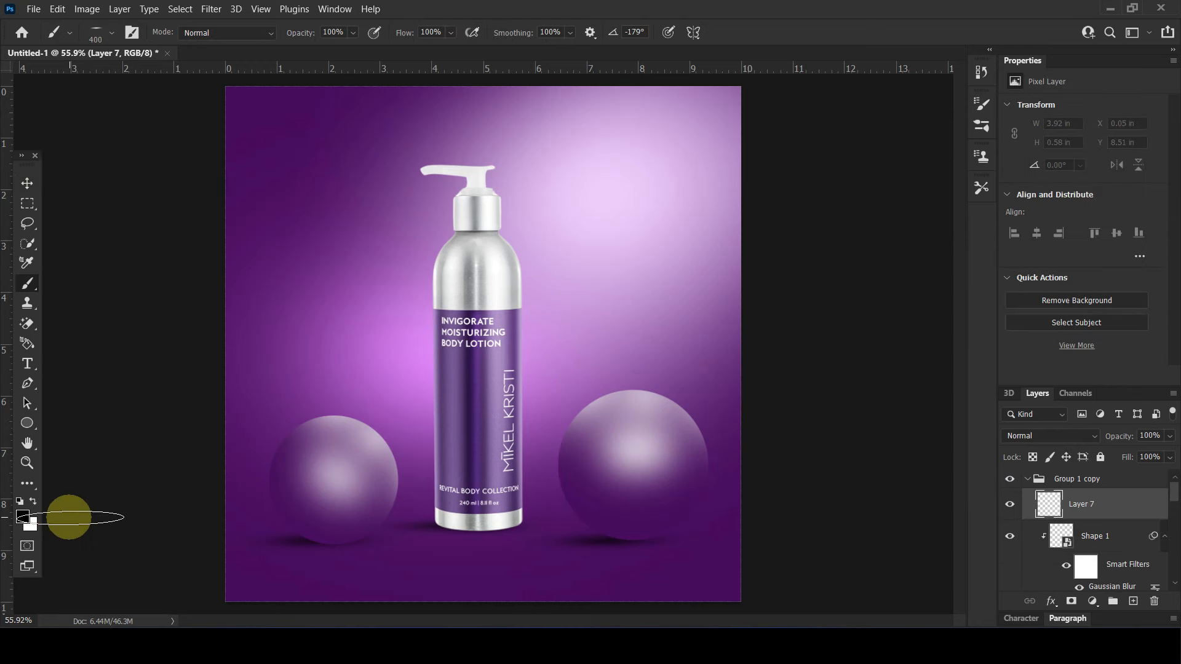
left_click(94, 32)
double_click(43, 174)
mouse_move(597, 578)
left_mouse_down()
mouse_move(648, 575)
mouse_move(640, 587)
mouse_move(537, 554)
mouse_move(684, 593)
left_mouse_up()
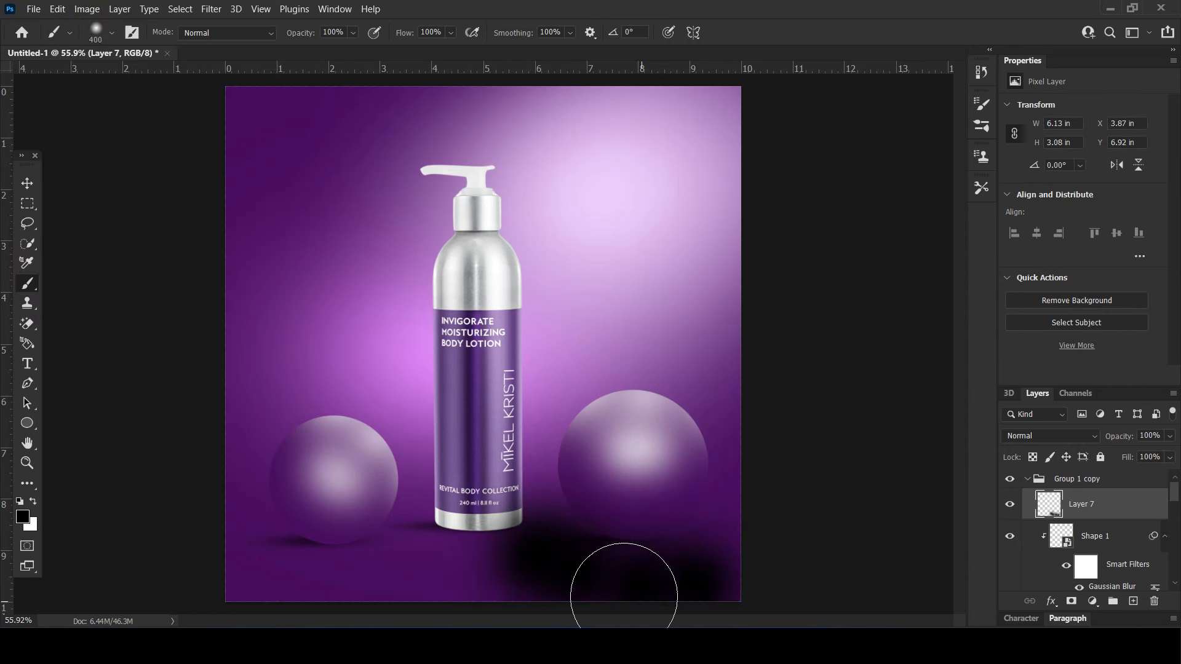
right_click(1086, 507)
left_click(916, 276)
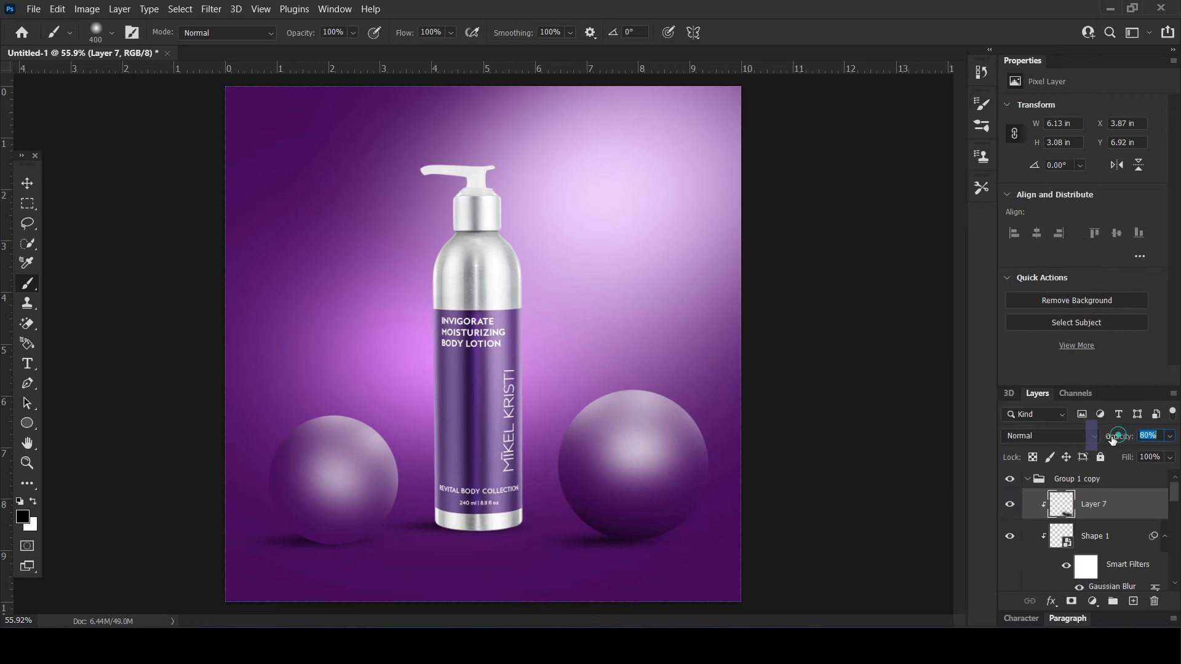
left_click(27, 183)
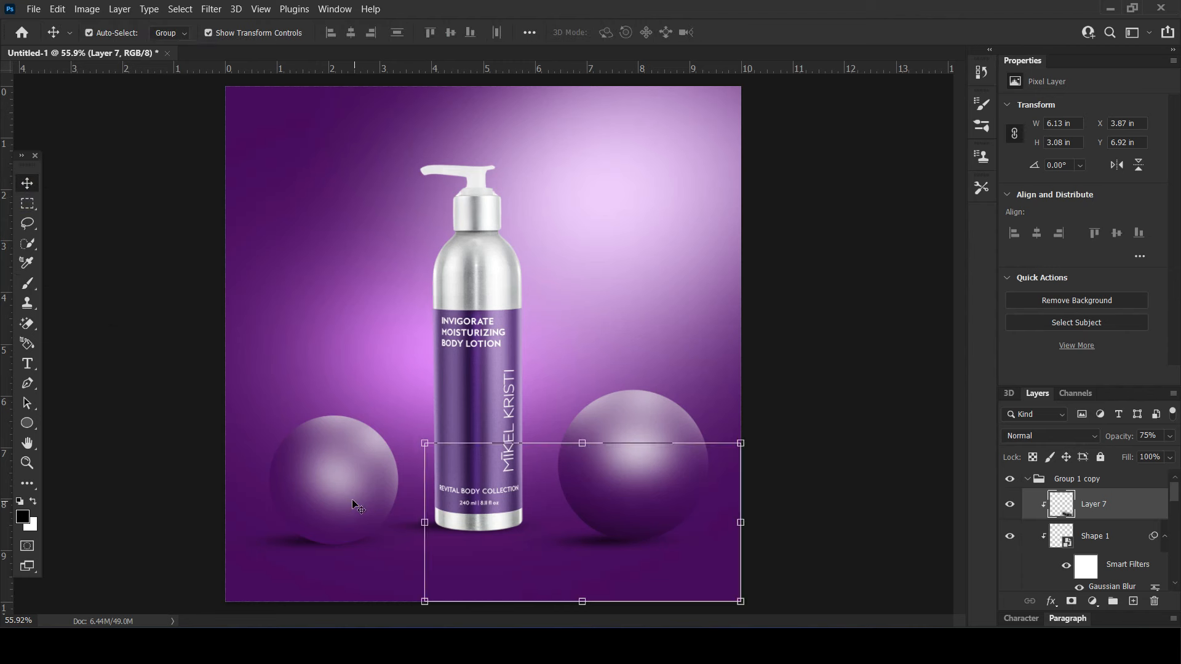
- Add a clipped layer at the top of Group 1 and paint soft black shading on the left sphere's underside
left_click(396, 524)
left_click(1027, 580)
scroll(1046, 554, "down", 2)
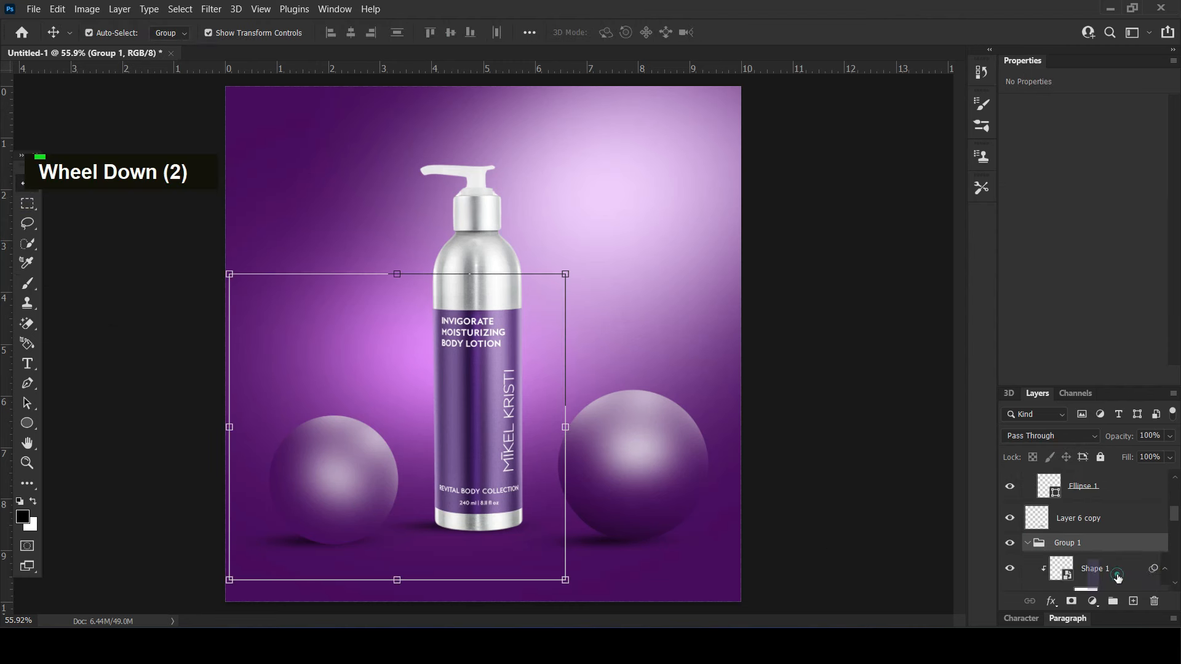
left_click(1078, 537)
right_click(1078, 540)
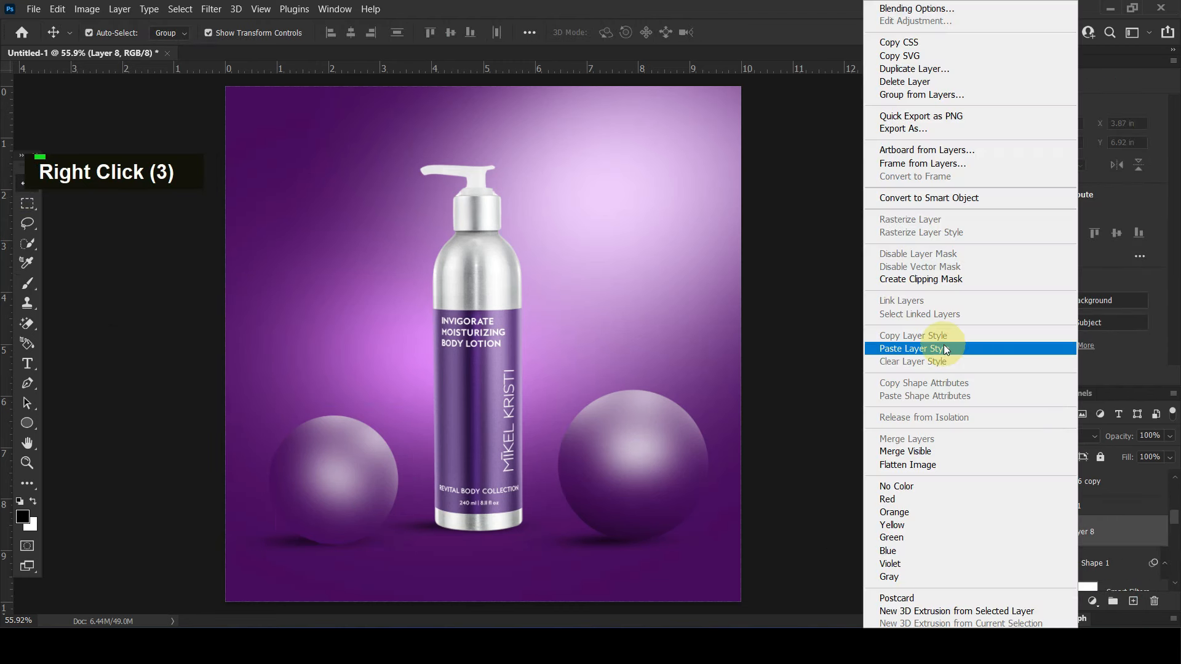
left_click(959, 278)
left_click(27, 285)
mouse_move(222, 532)
left_mouse_down()
mouse_move(267, 571)
mouse_move(343, 601)
left_mouse_up()
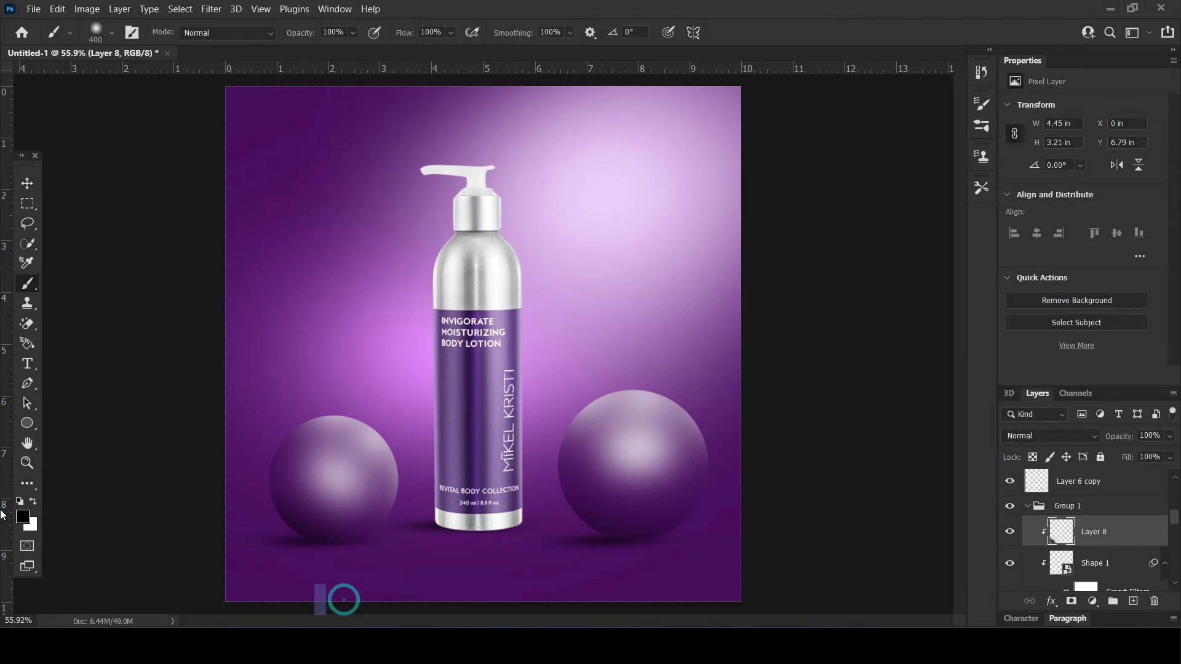
left_click(27, 182)
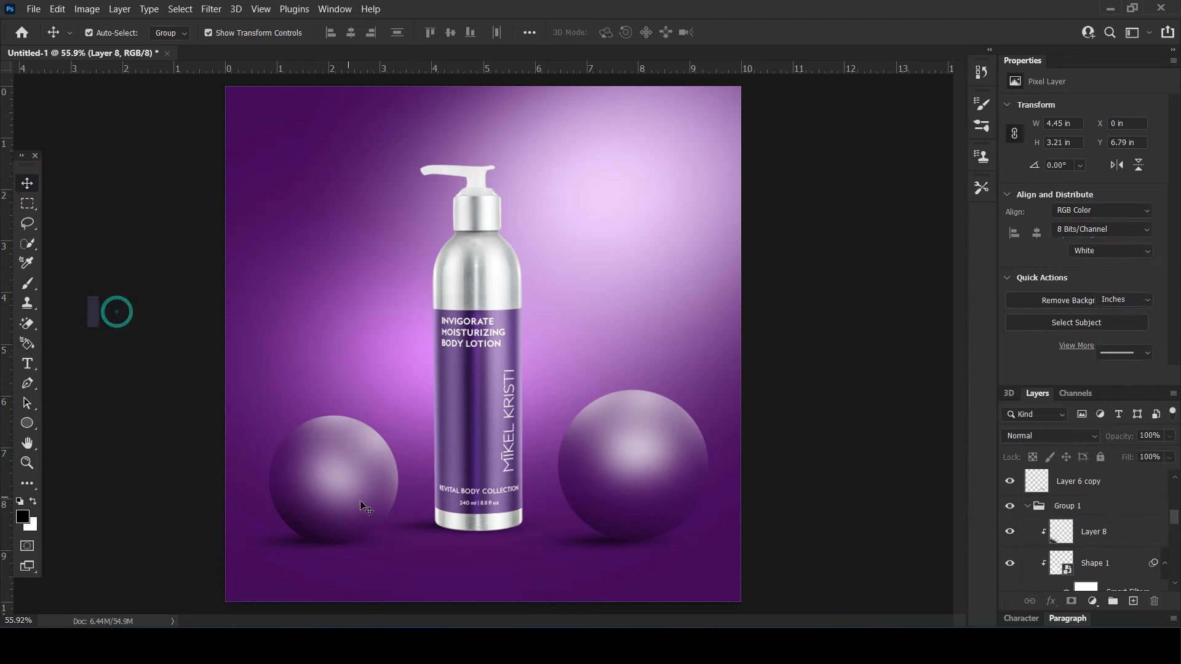
- Stretch the right sphere's shadow to 124.15% width and nudge it to the right
left_click(590, 549)
left_click_drag(589, 546, 602, 546)
left_click(528, 540)
left_click_drag(528, 541, 482, 544)
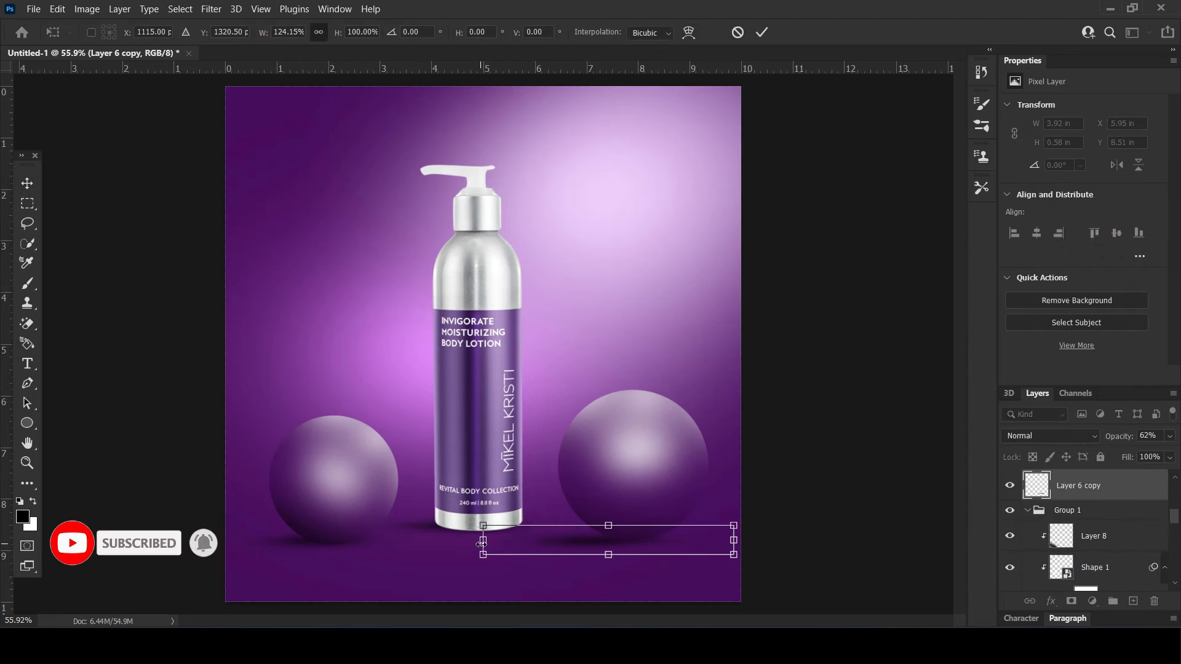
key("Right")
key("Return")
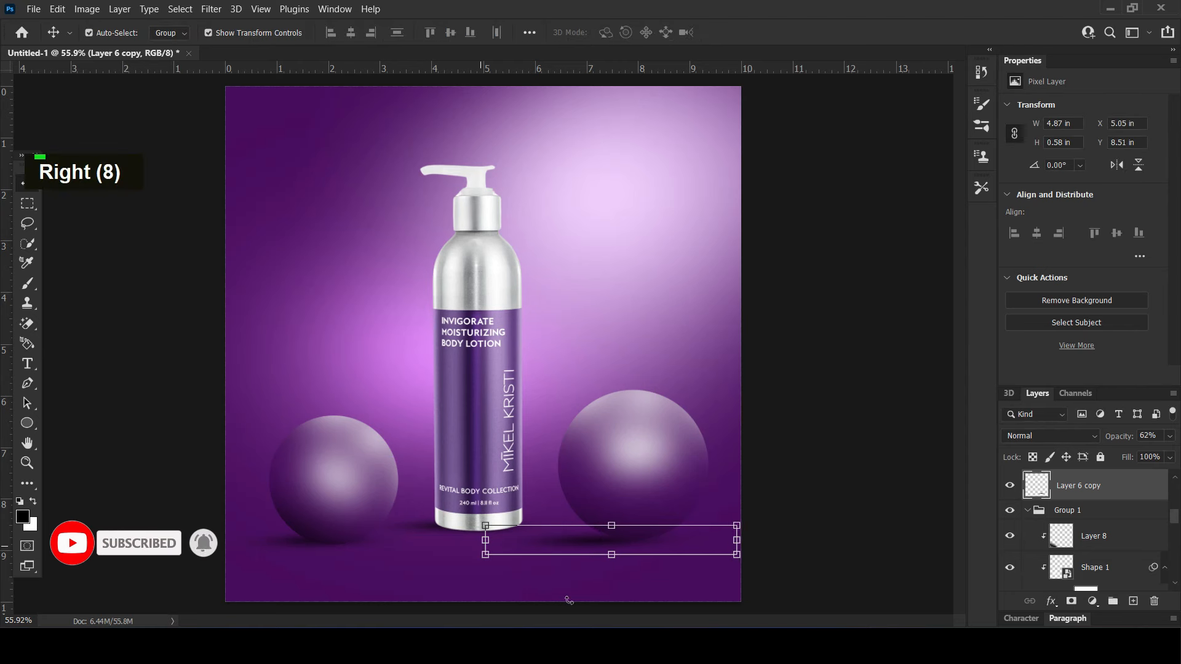
- Reshape the right sphere's shadow to 76.99% width and 116.09% height, and move it up under the sphere
left_click_drag(485, 544, 544, 543)
mouse_move(640, 552)
left_mouse_down()
mouse_move(640, 563)
mouse_move(638, 541)
left_mouse_up()
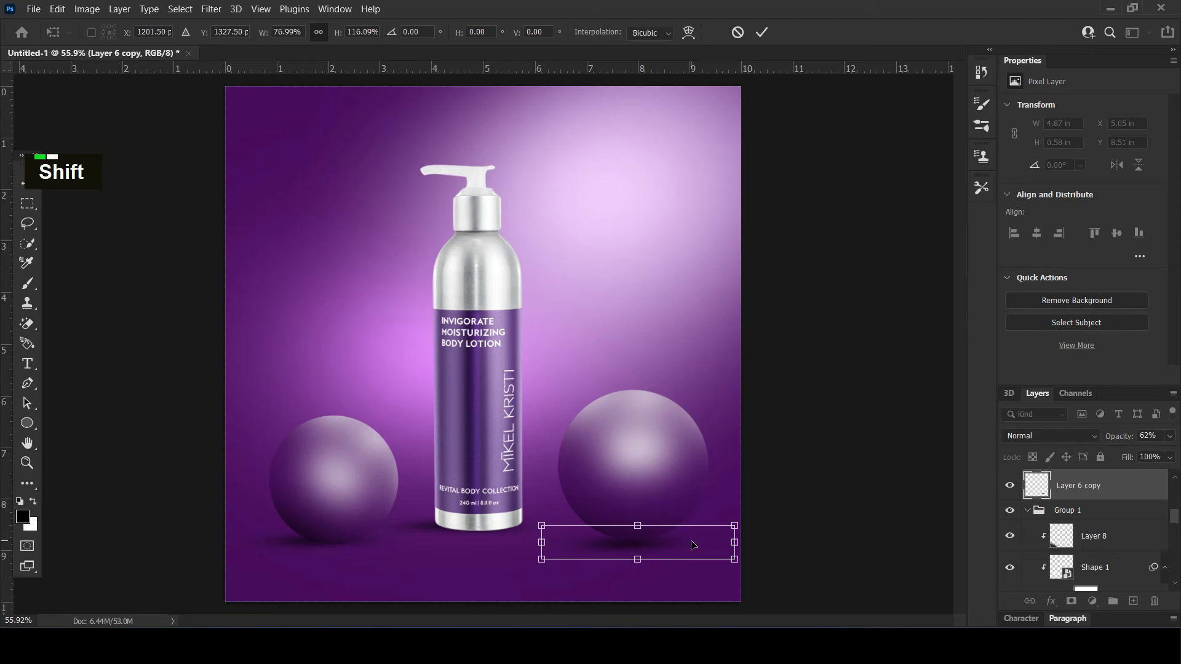
key("shift+Up")
key("Return")
left_click(803, 517)
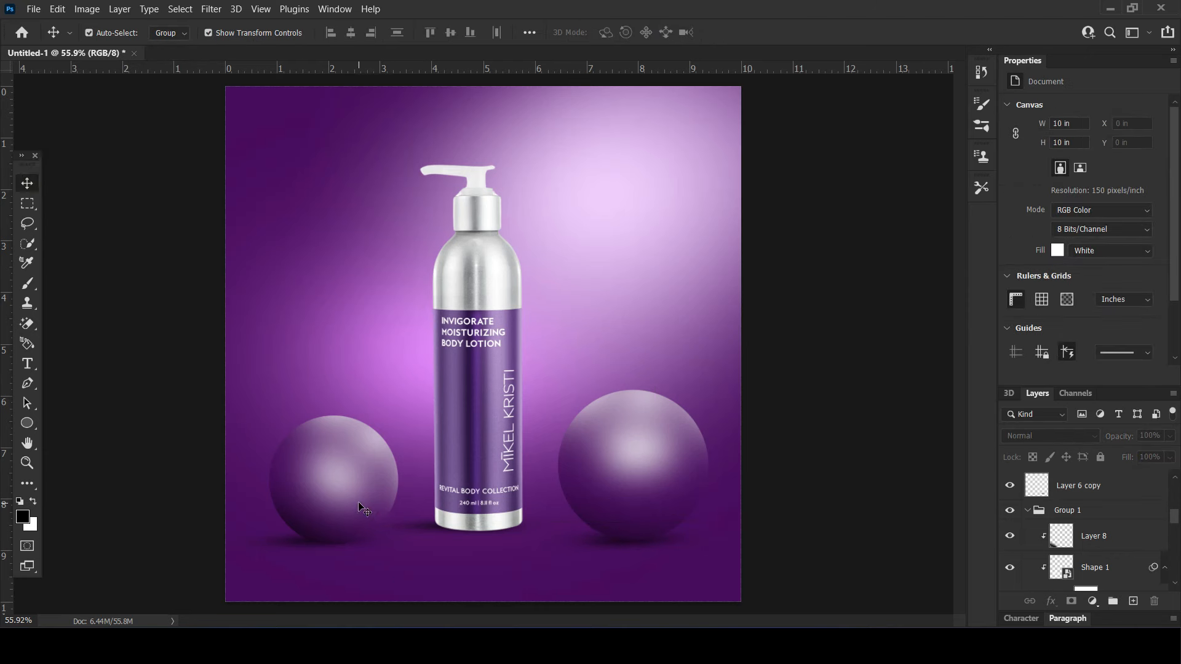
- Duplicate the left sphere group beside the bottle's neck and scale the copied sphere down to about 2.07 in across
left_click(330, 492)
left_click_drag(330, 492, 544, 245)
left_click(777, 353)
left_click(619, 261)
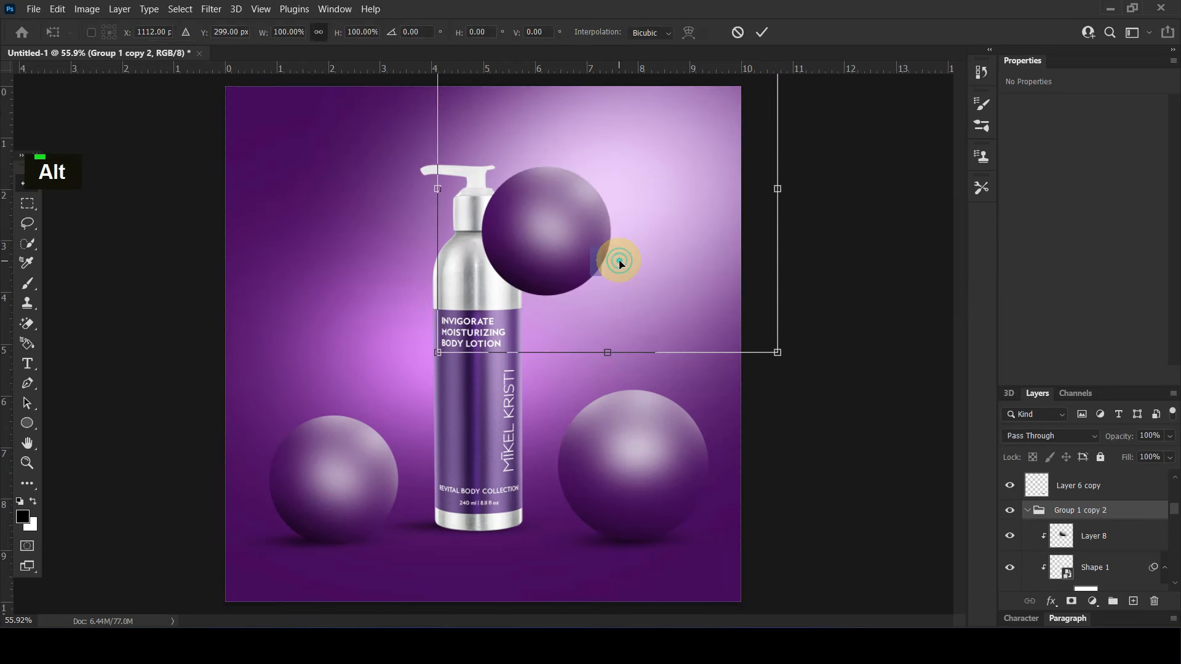
left_click_drag(752, 348, 730, 337)
left_click_drag(524, 220, 499, 219)
key("Return")
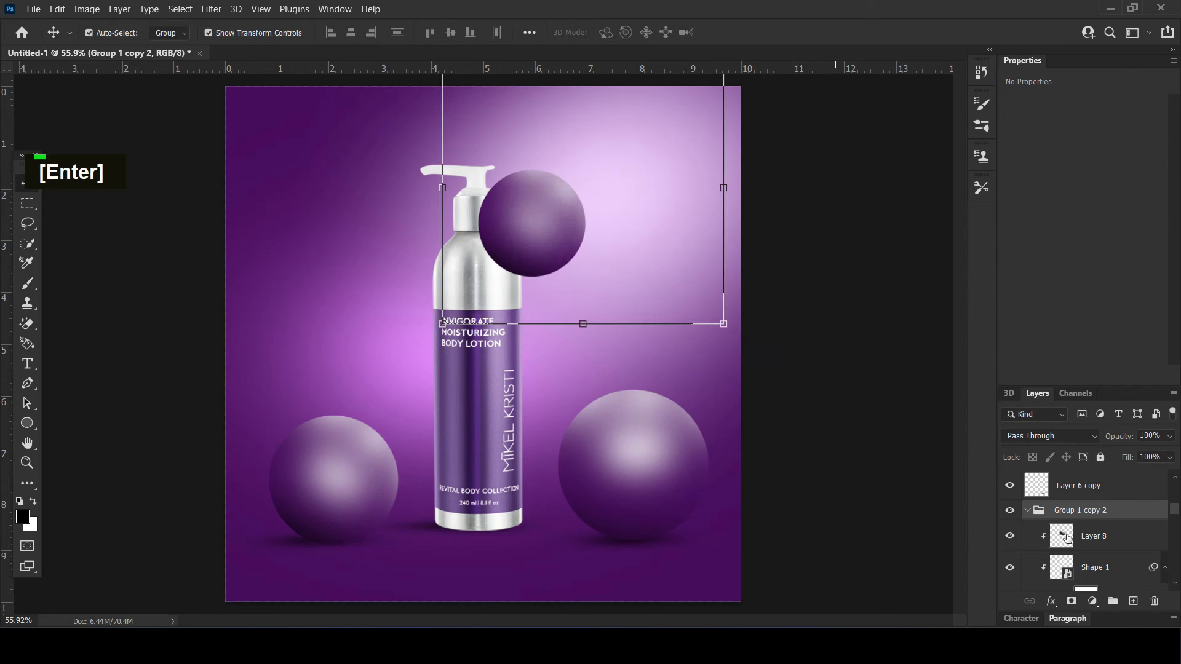
- Collapse the sphere groups and move Group 1 copy 2 below the InvLotion layer so the sphere sits behind the bottle
left_click(1030, 512)
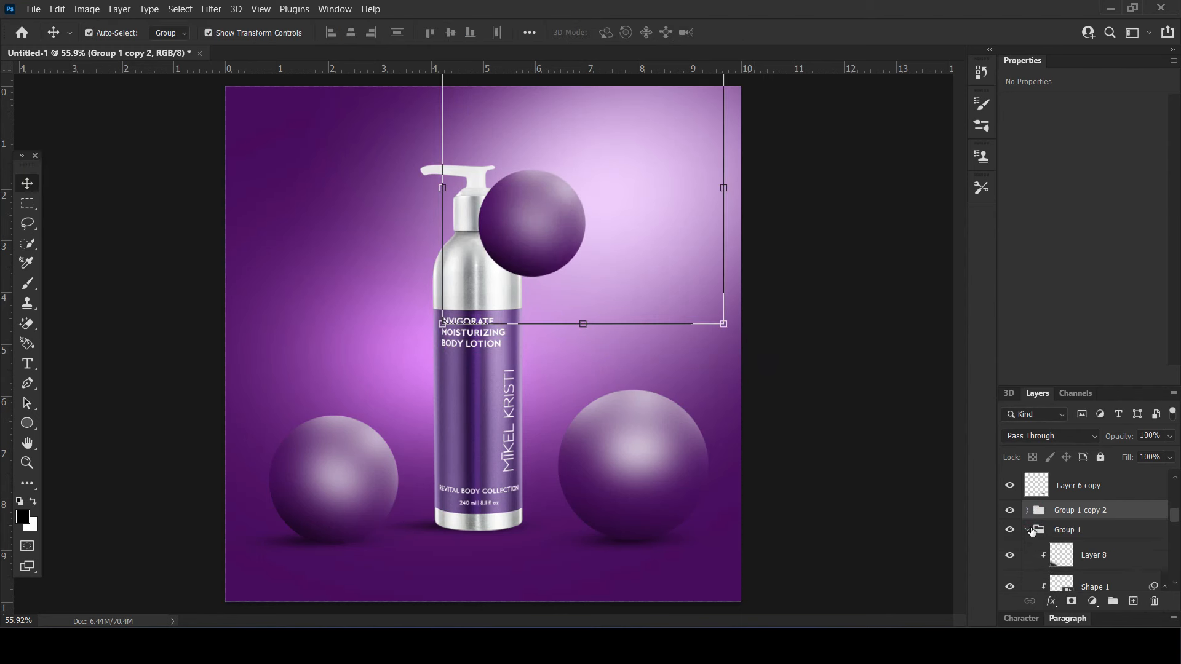
left_click(1030, 530)
left_click_drag(1080, 515, 1084, 562)
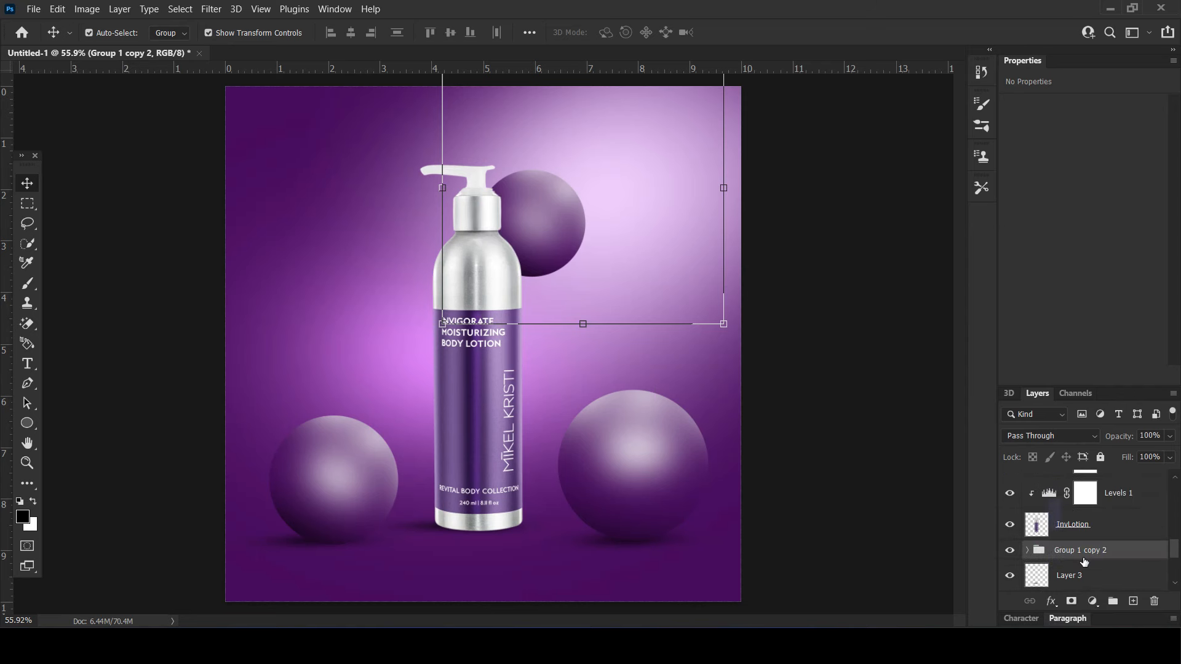
- Hide the Layer 8 shading in Group 1 copy 2 and check Shape 1's effect by toggling its visibility
left_click(1026, 554)
scroll(1023, 556, "down", 1)
left_click(1011, 557)
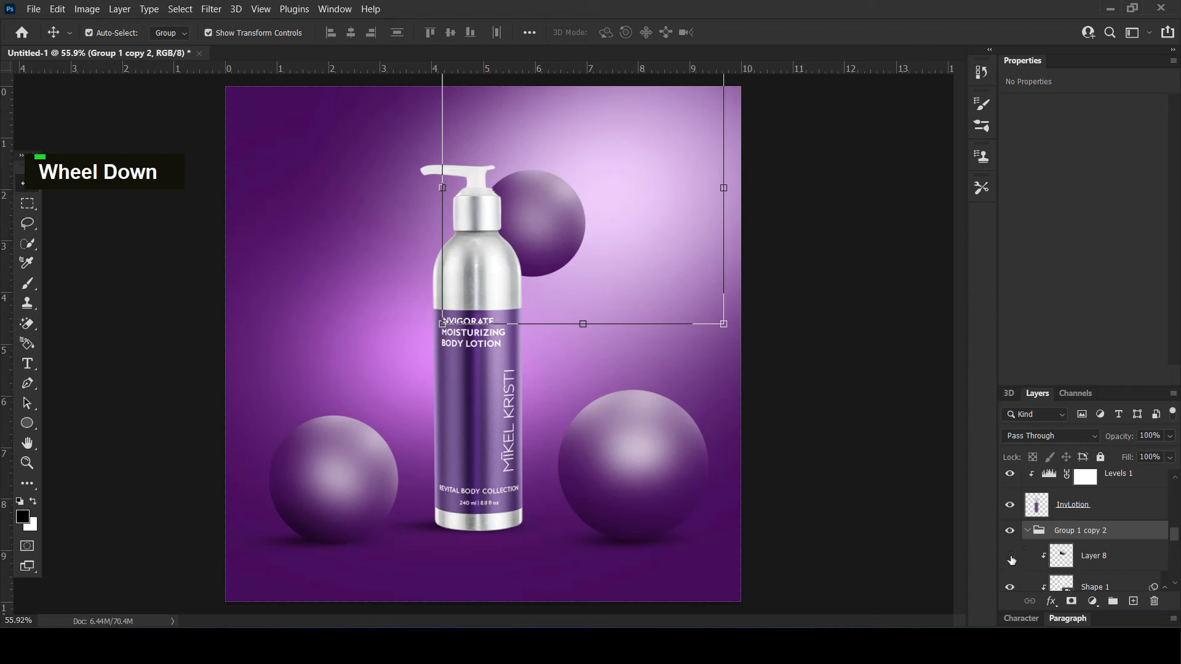
scroll(1092, 559, "down", 1)
left_click(1009, 568)
left_click(1009, 567)
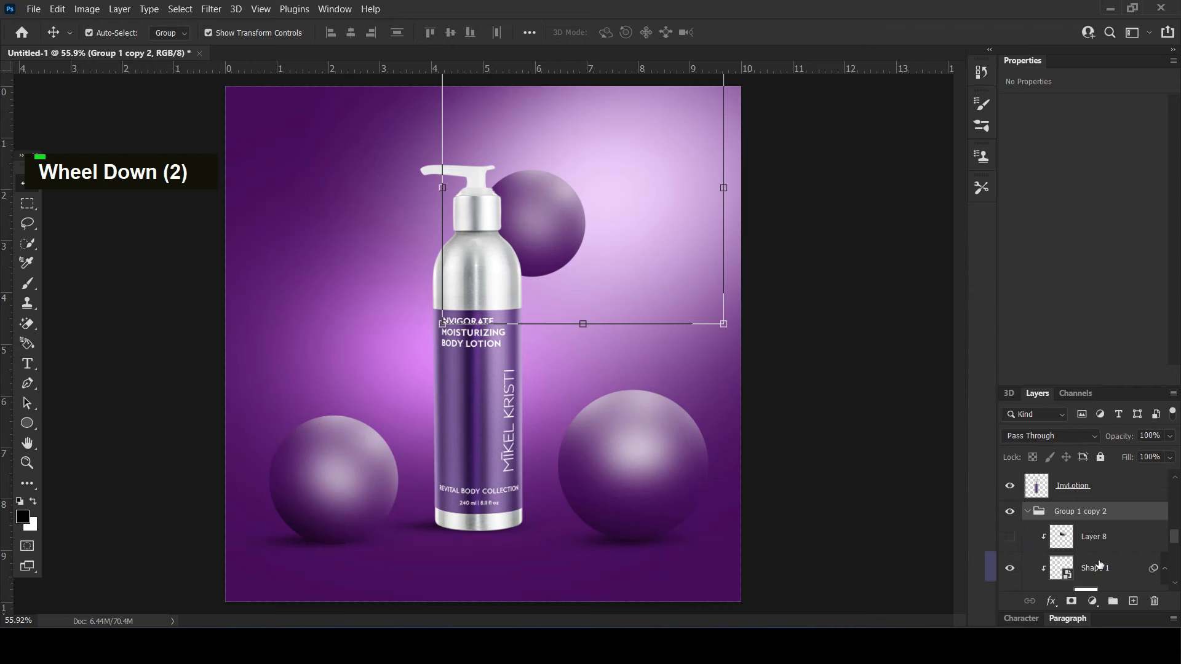
- Add a Brightness/Contrast adjustment above Ellipse 1 in Group 1 copy 2 and set its brightness to 14
scroll(1109, 561, "down", 1)
scroll(1110, 561, "down", 7)
left_click(1107, 557)
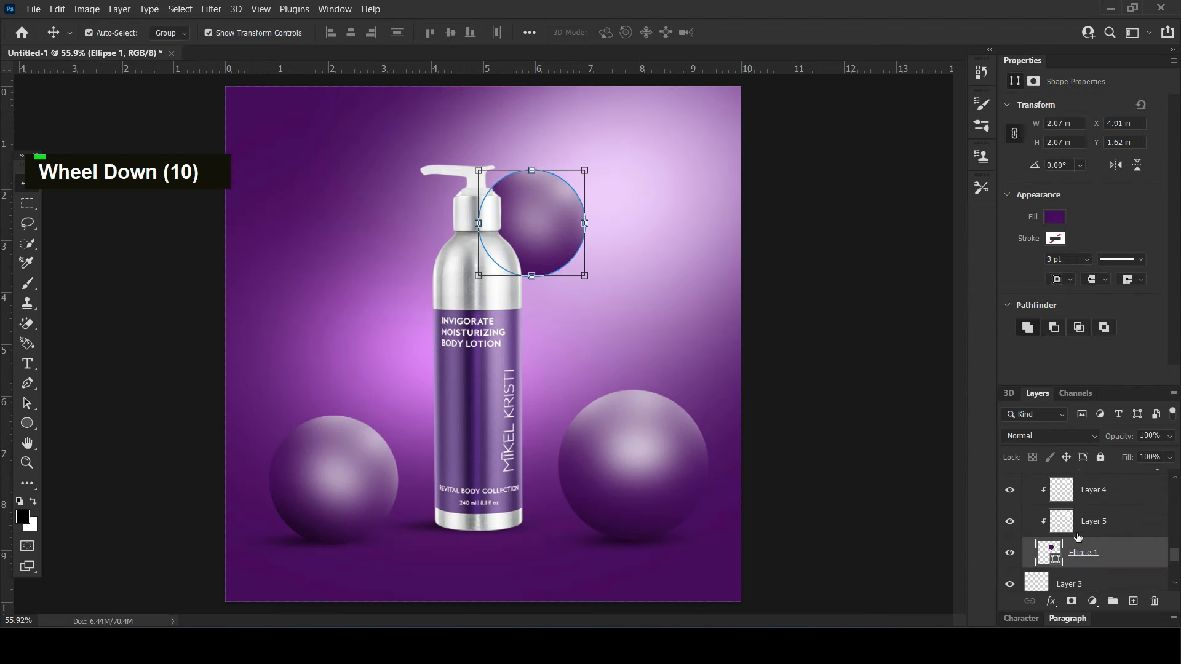
left_click(1093, 602)
left_click(1088, 383)
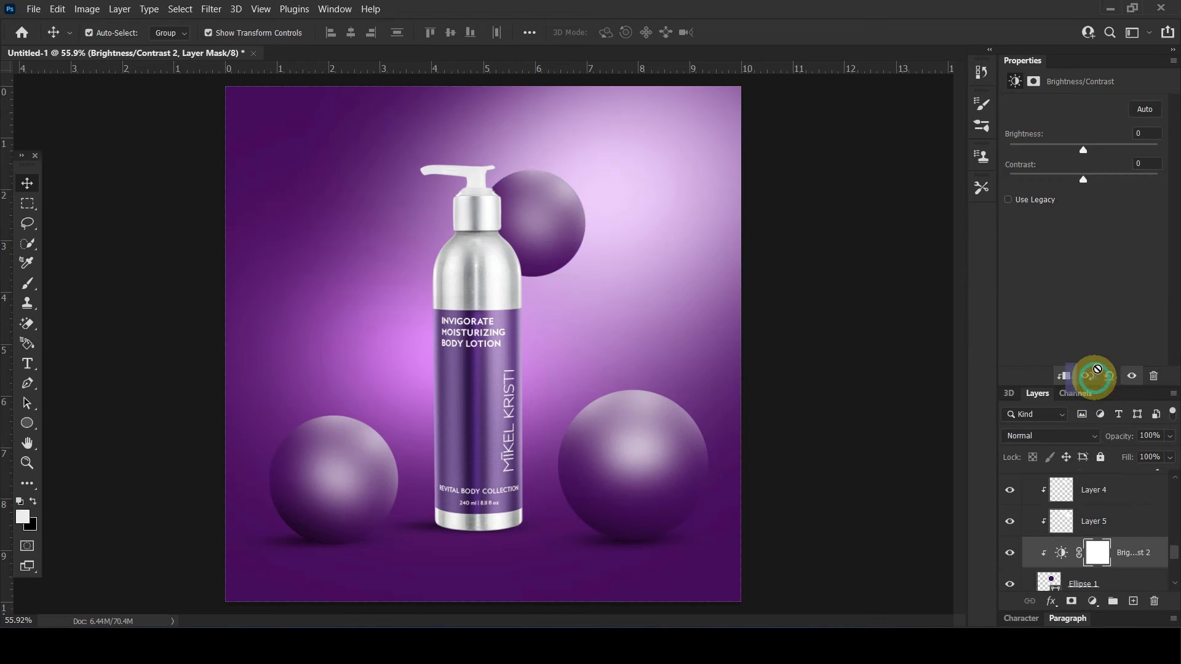
left_click_drag(1109, 146, 1090, 153)
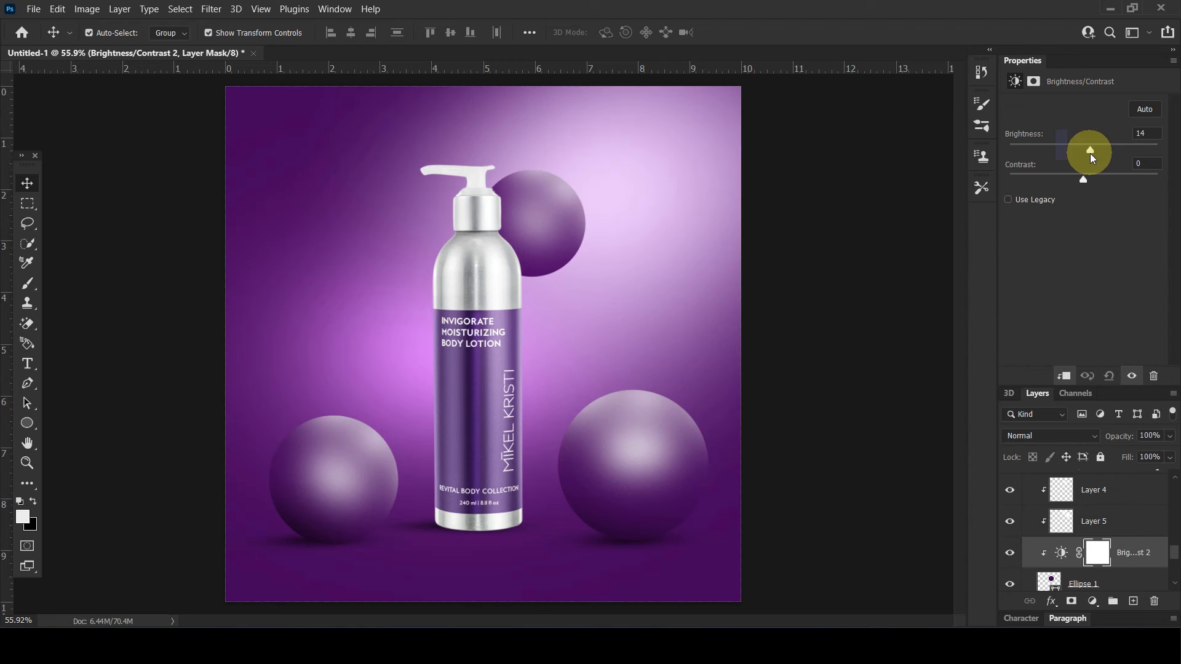
- Adjust the opacity of Layer 4 in the sphere behind the bottle, and select Layer 5 below it
scroll(1098, 515, "up", 2)
left_click(1105, 530)
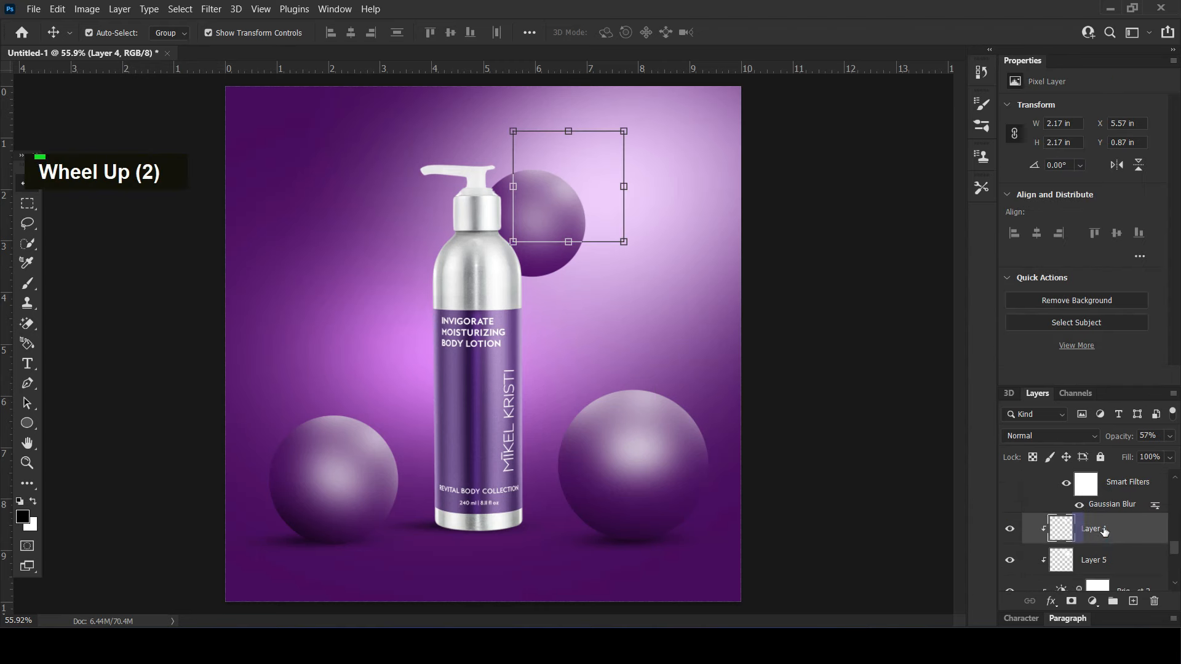
mouse_move(1123, 440)
left_mouse_down()
mouse_move(1133, 437)
mouse_move(1120, 441)
left_mouse_up()
left_click(1100, 558)
- Nudge the blurred Shape 1 highlight on the sphere behind the bottle to the right, to X 4.91 in
scroll(1098, 541, "up", 4)
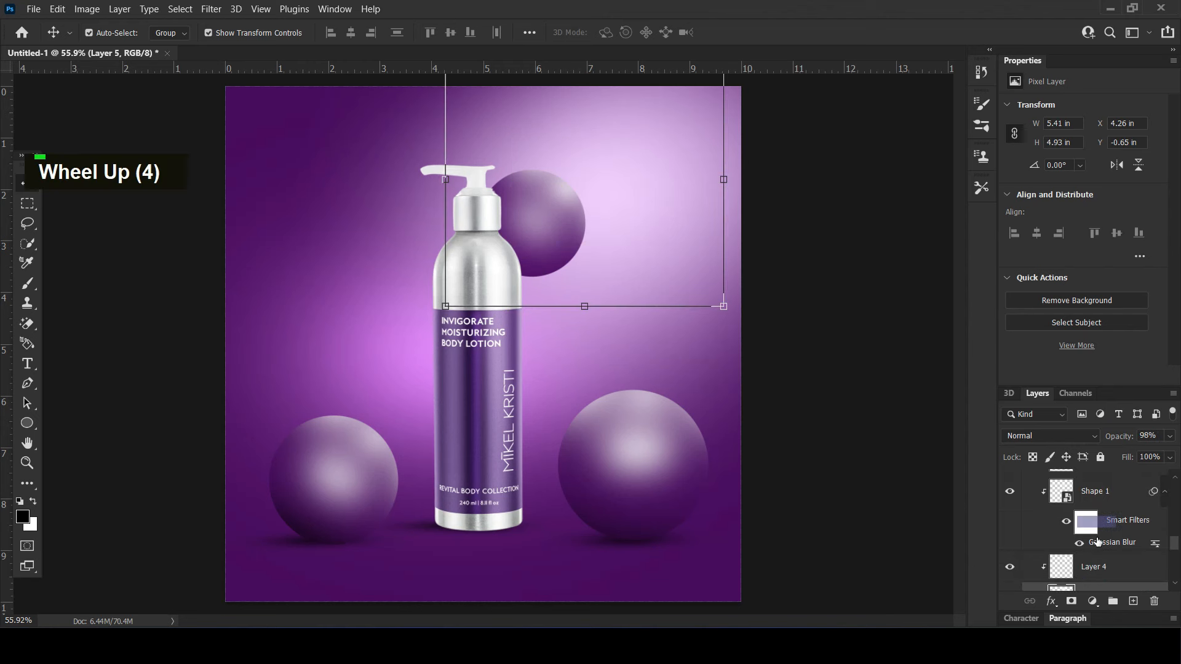
left_click(1094, 489)
key("shift+Right")
key("shift+Right")
key("shift+Right")
key("shift")
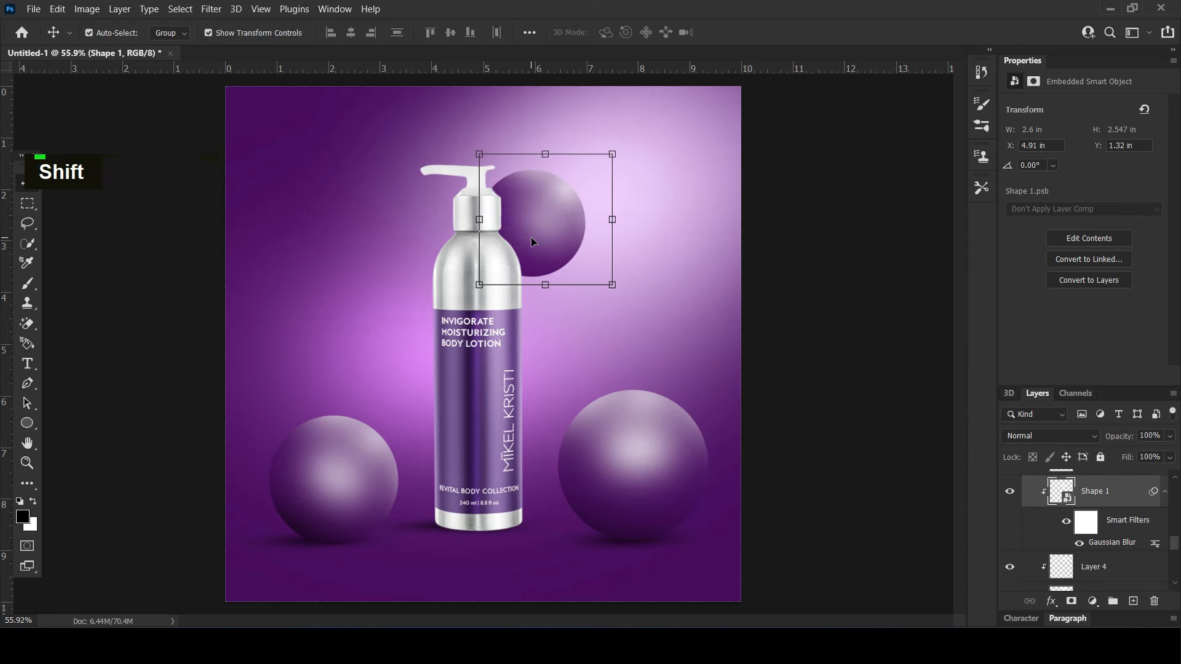
left_click(1128, 439)
- Create a new layer between InvLotion and Group 1 copy 2 and paint soft black behind the bottle's neck with a 400 px brush
scroll(1095, 566, "up", 2)
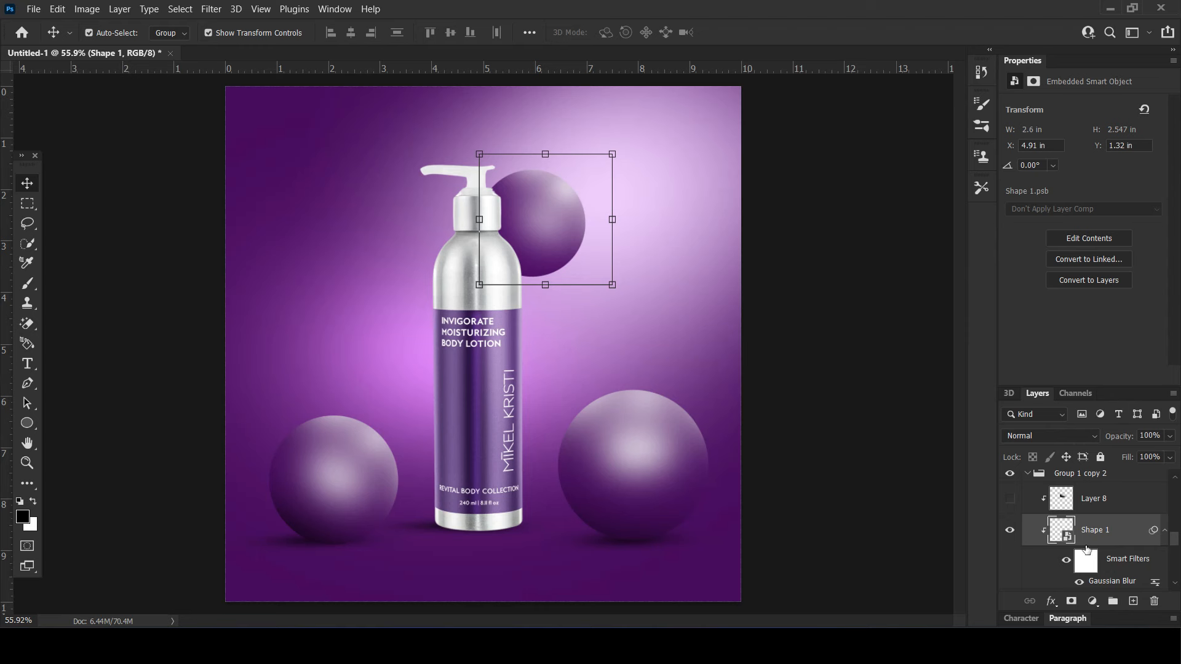
scroll(1087, 549, "up", 4)
left_click(1095, 500)
left_click(1094, 510)
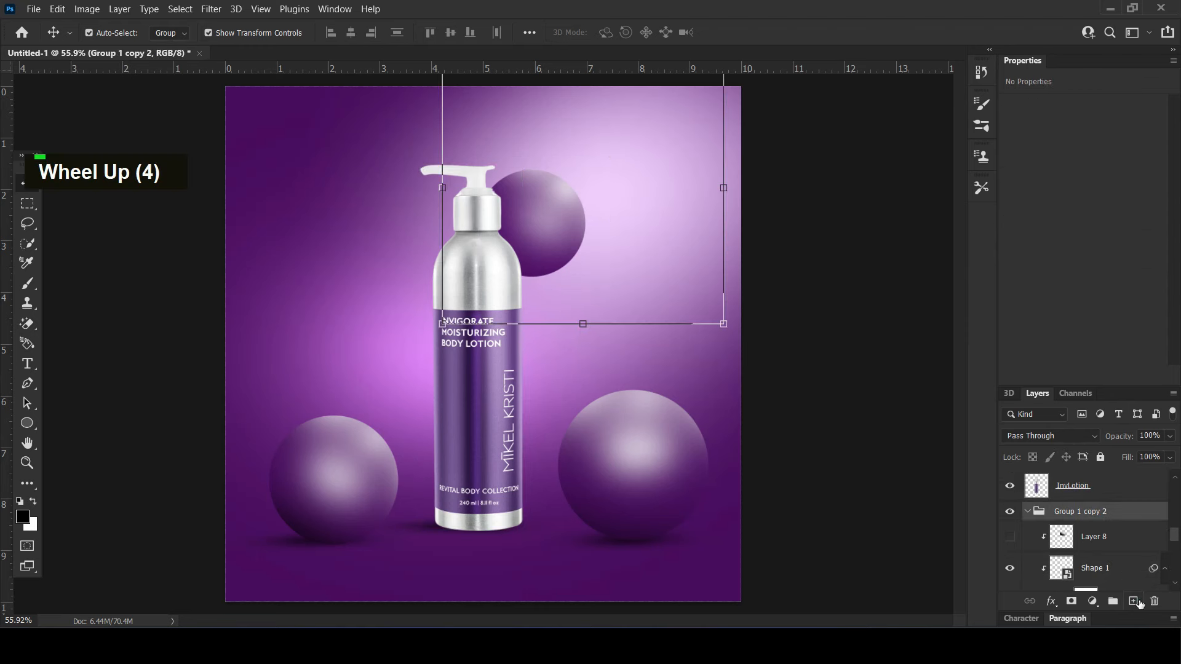
left_click(1134, 601)
left_click_drag(1090, 532, 1076, 504)
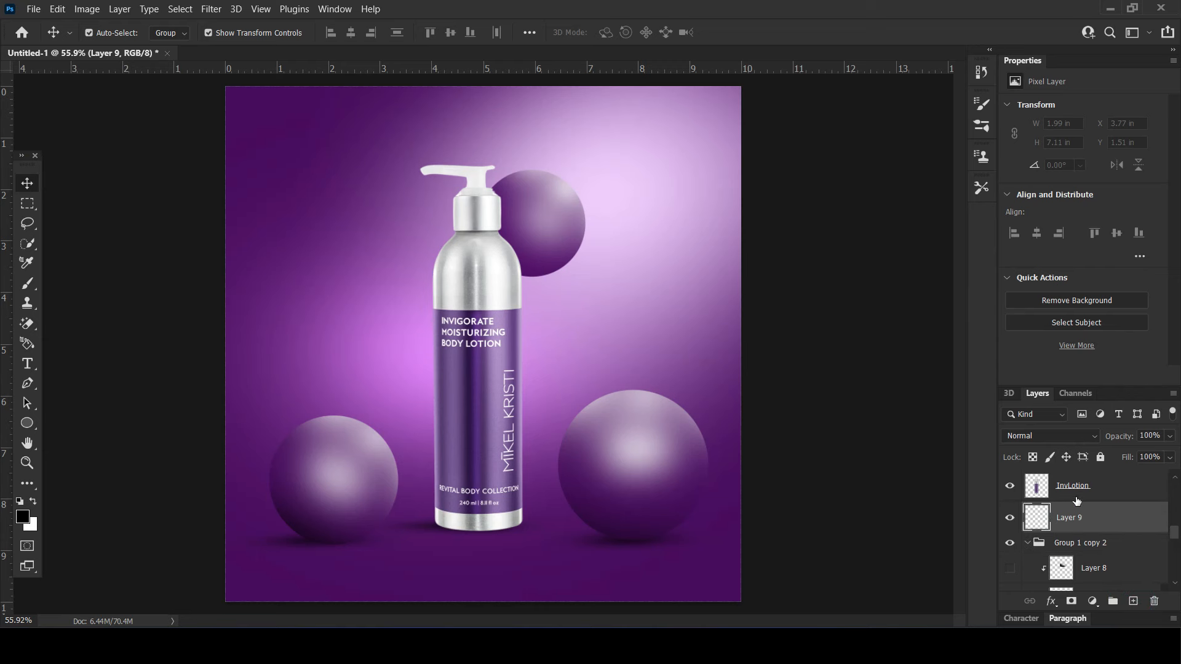
left_click(29, 283)
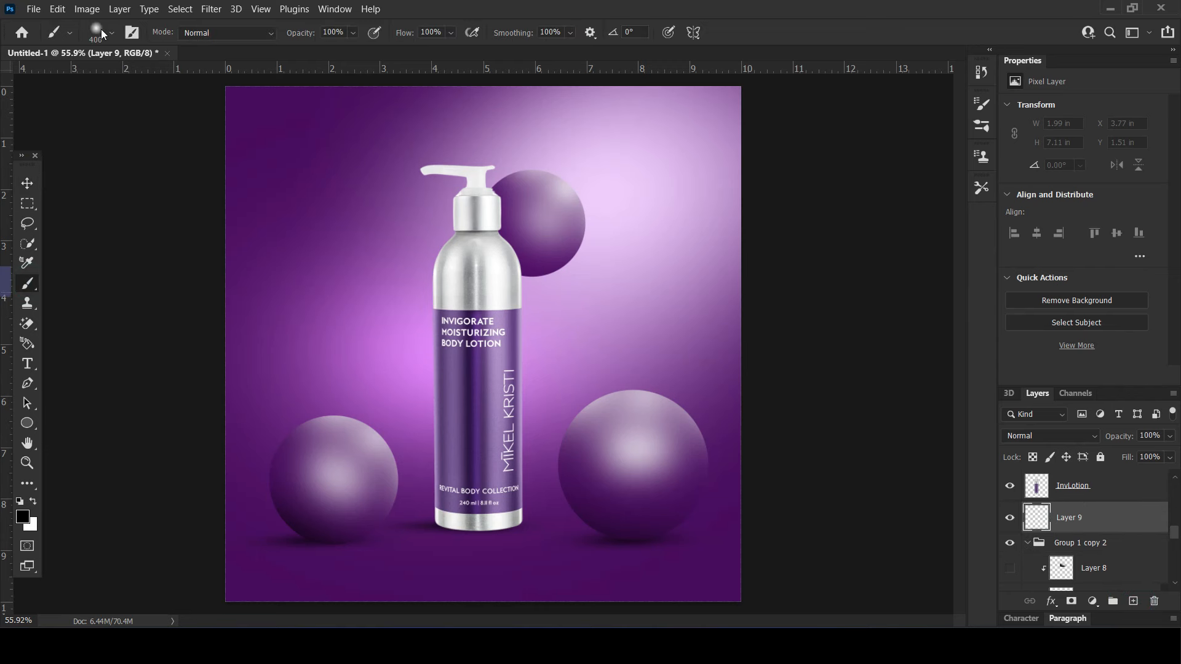
left_click(460, 281)
left_click(479, 271)
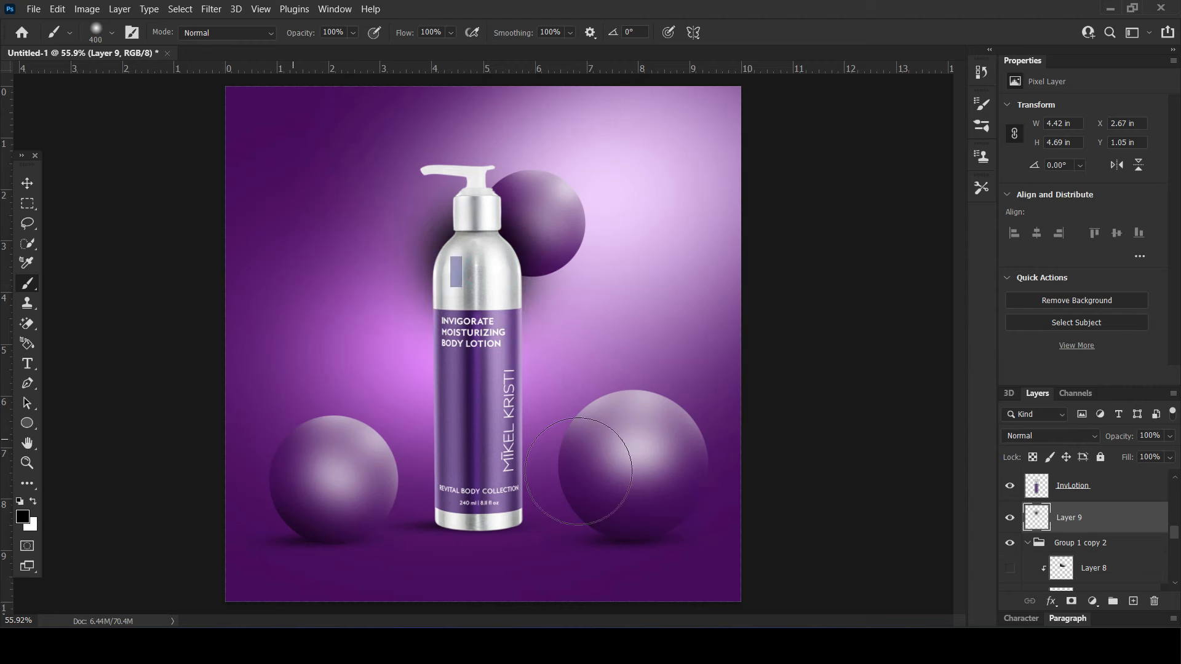
- Clip the black shading layer to Group 1 copy 2 and lower its opacity to 37%
right_click(1124, 533)
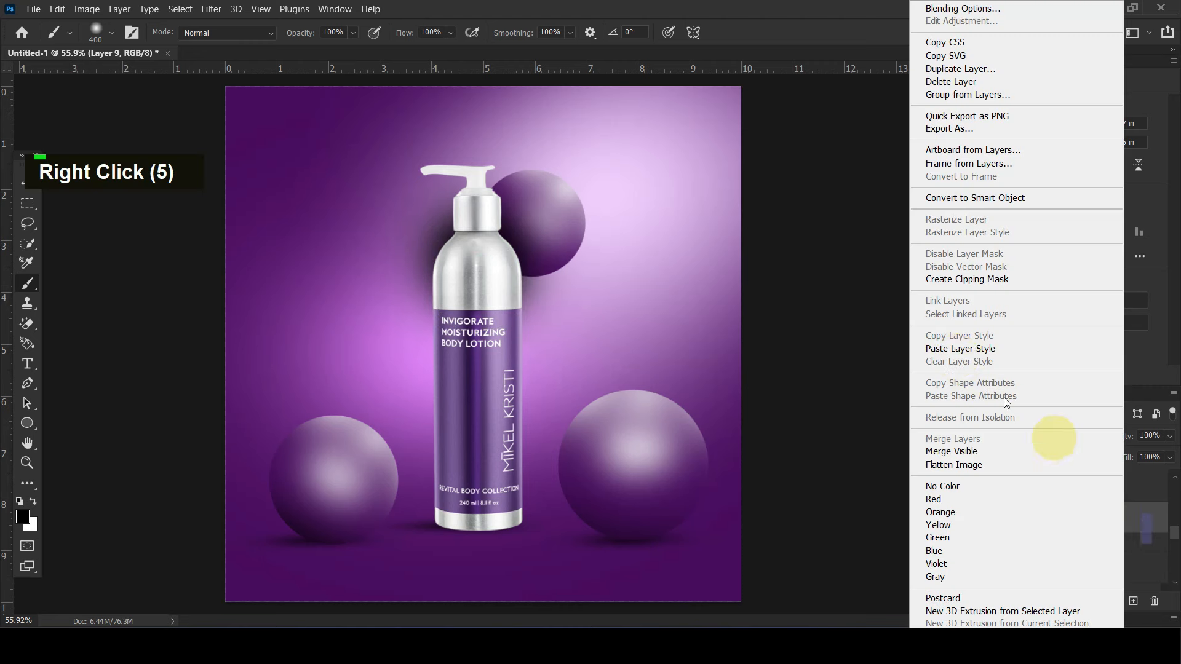
left_click(950, 280)
left_click_drag(1117, 436, 1105, 439)
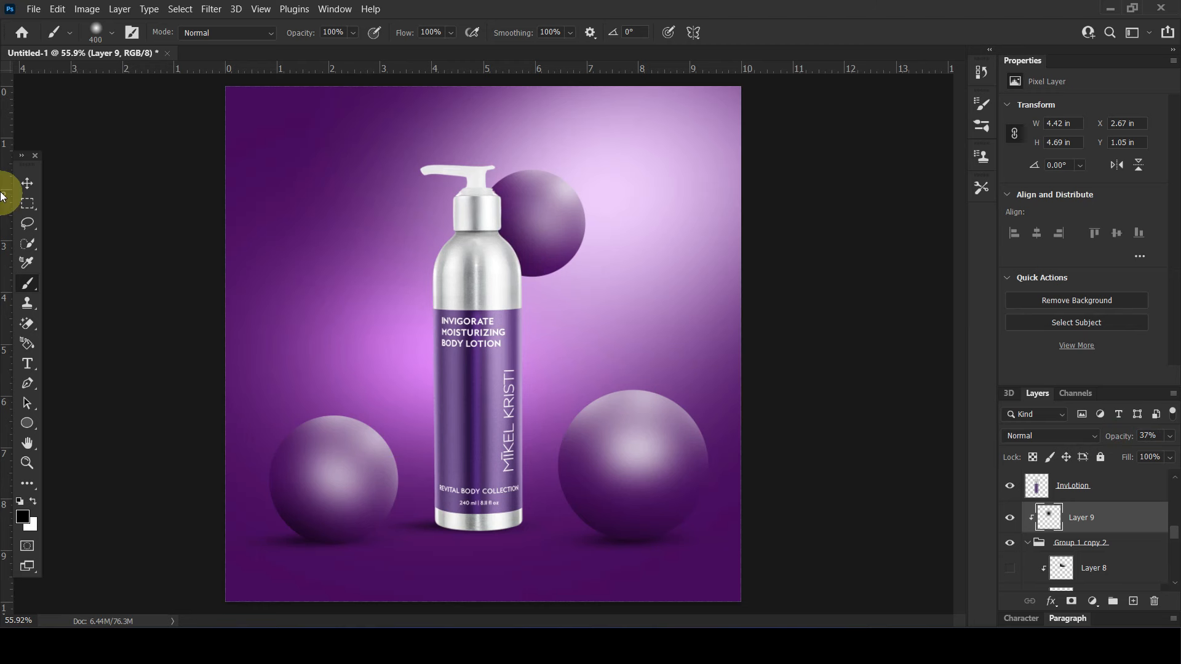
- Change the fill of Ellipse 1 in Group 1 copy 2 to a slightly lighter recently used purple
left_click(27, 183)
scroll(1061, 555, "down", 7)
scroll(1061, 555, "down", 5)
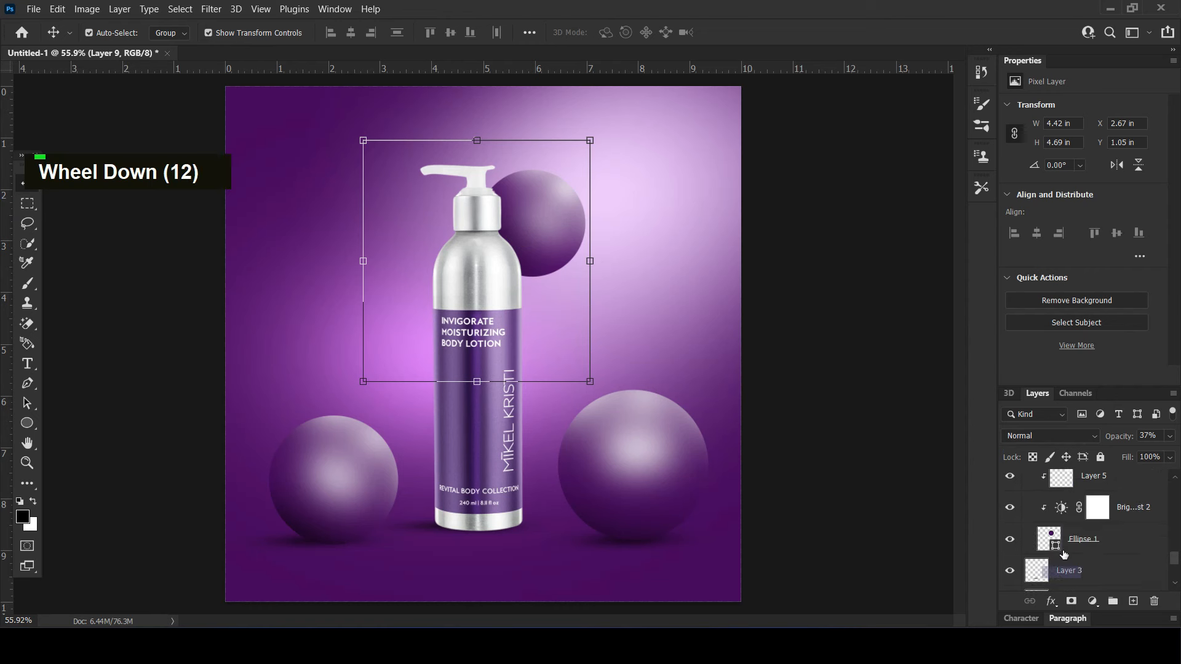
left_click(1090, 540)
left_click(28, 423)
left_click(172, 32)
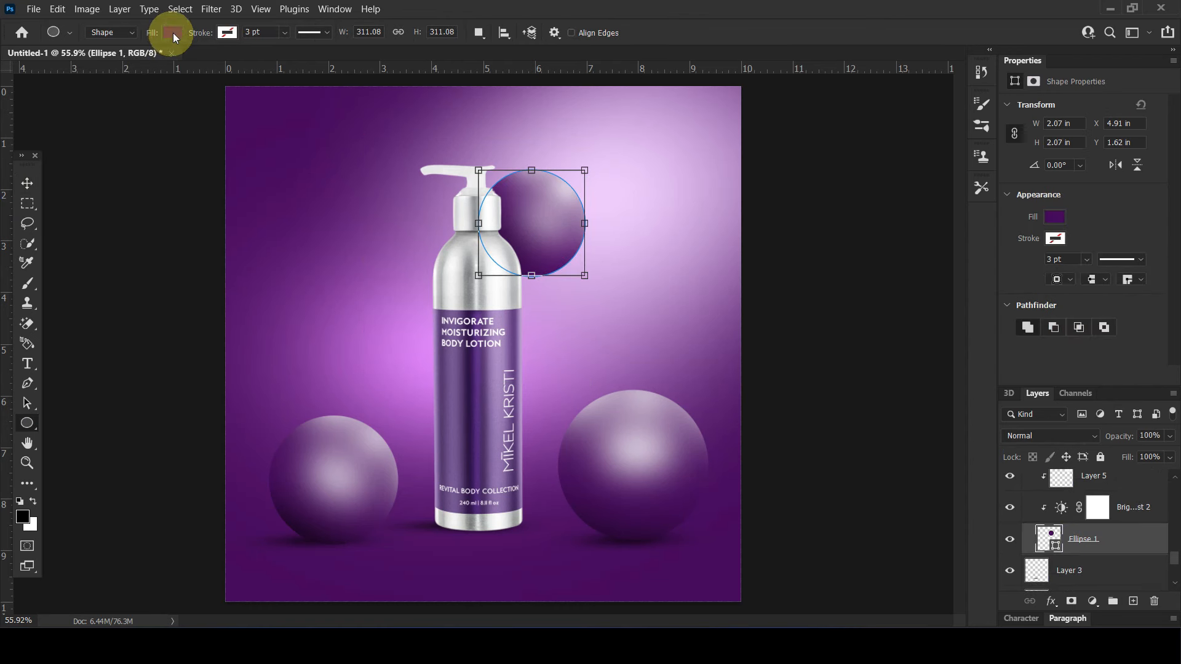
left_click(135, 112)
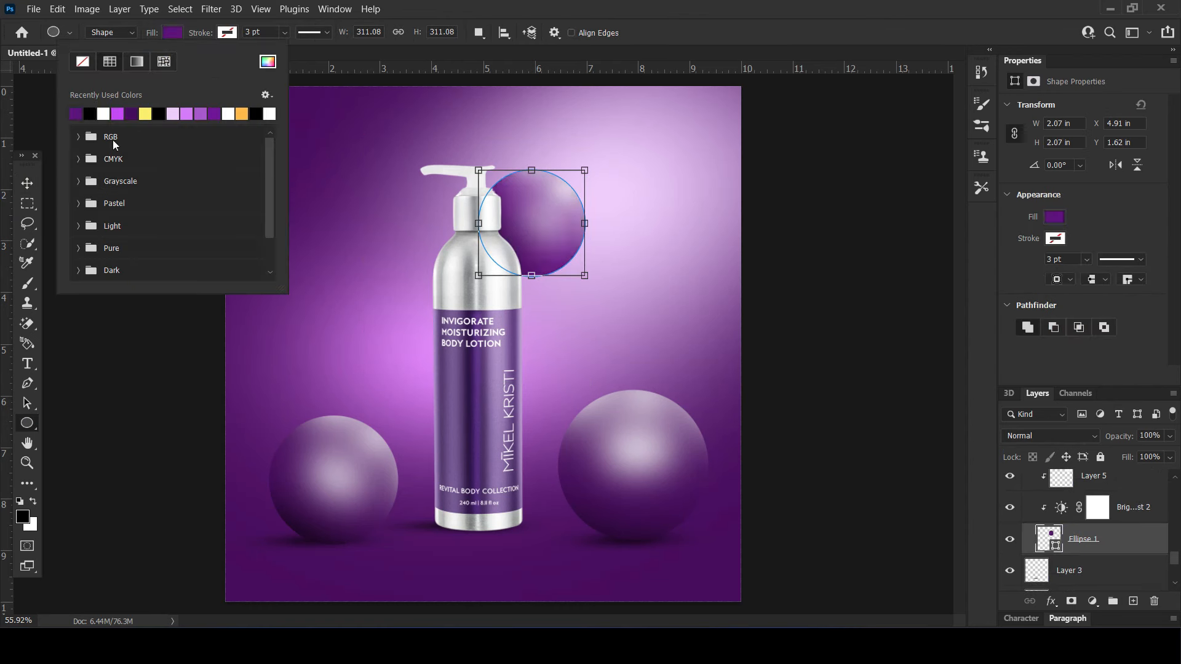
left_click(27, 183)
left_click(886, 255)
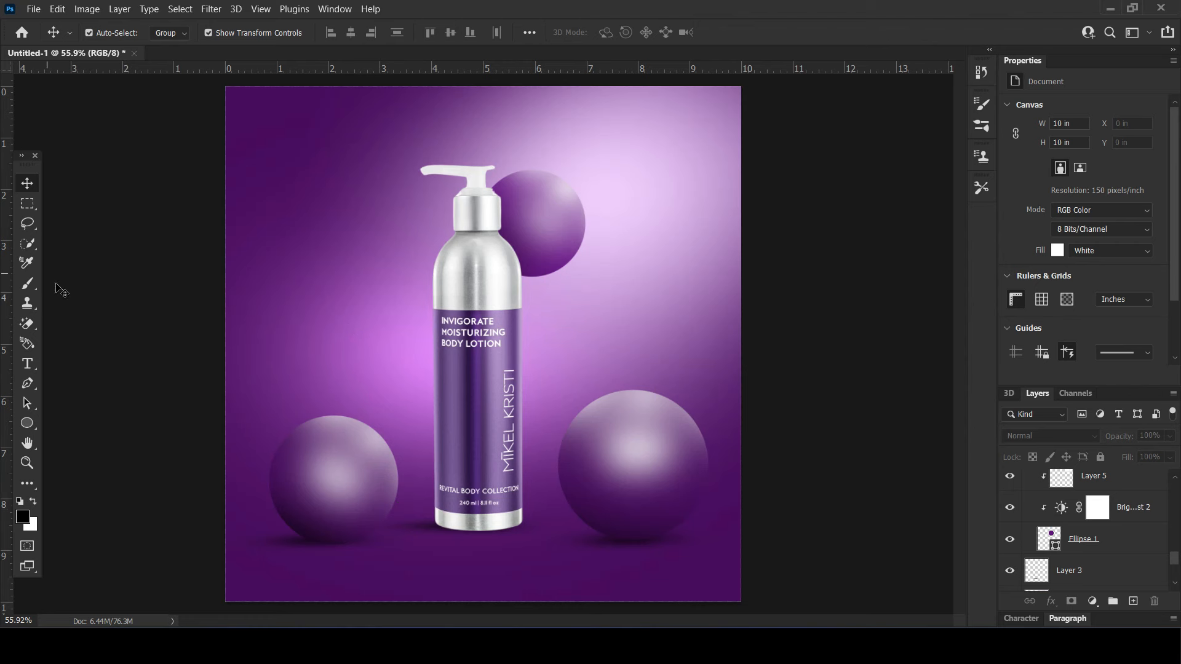
- Duplicate the left sphere group, convert the copy to a smart object and rasterize it into a single pixel layer
left_click(322, 469)
key("ctrl+j")
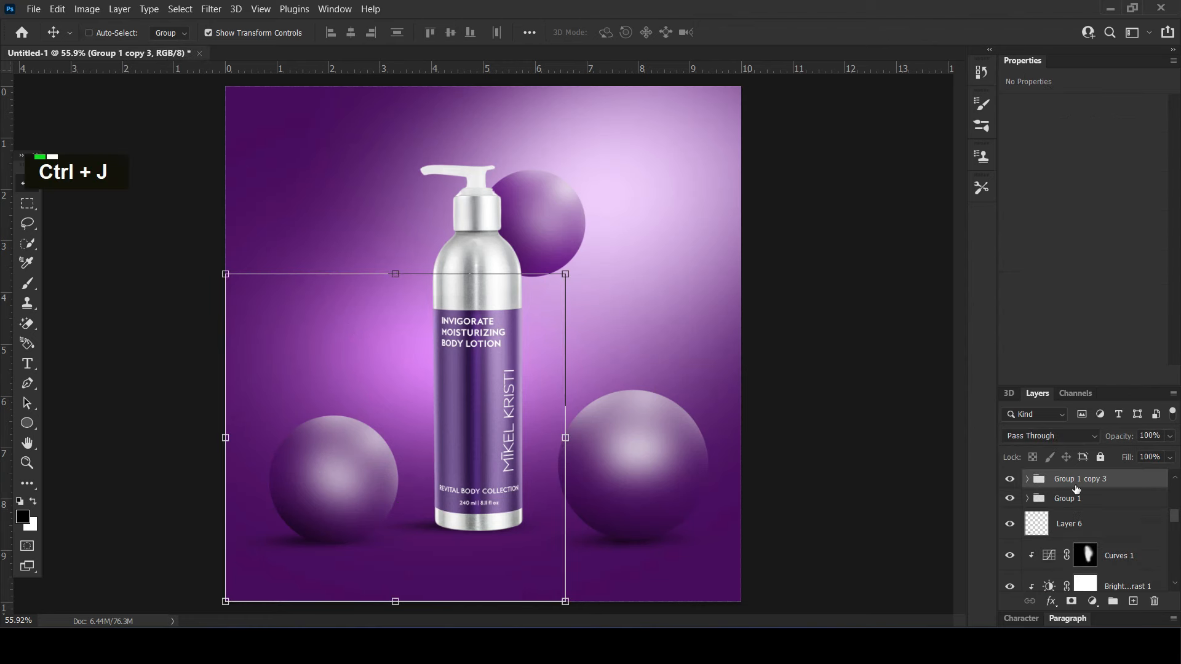
right_click(1075, 485)
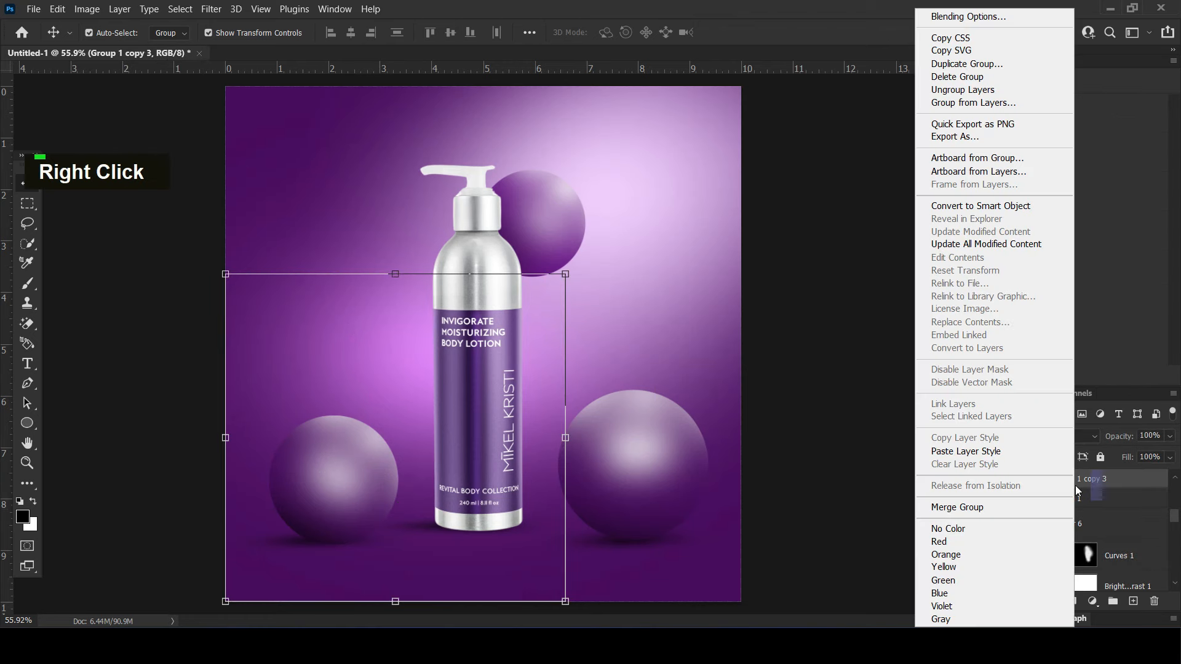
left_click(958, 203)
key("ctrl+t")
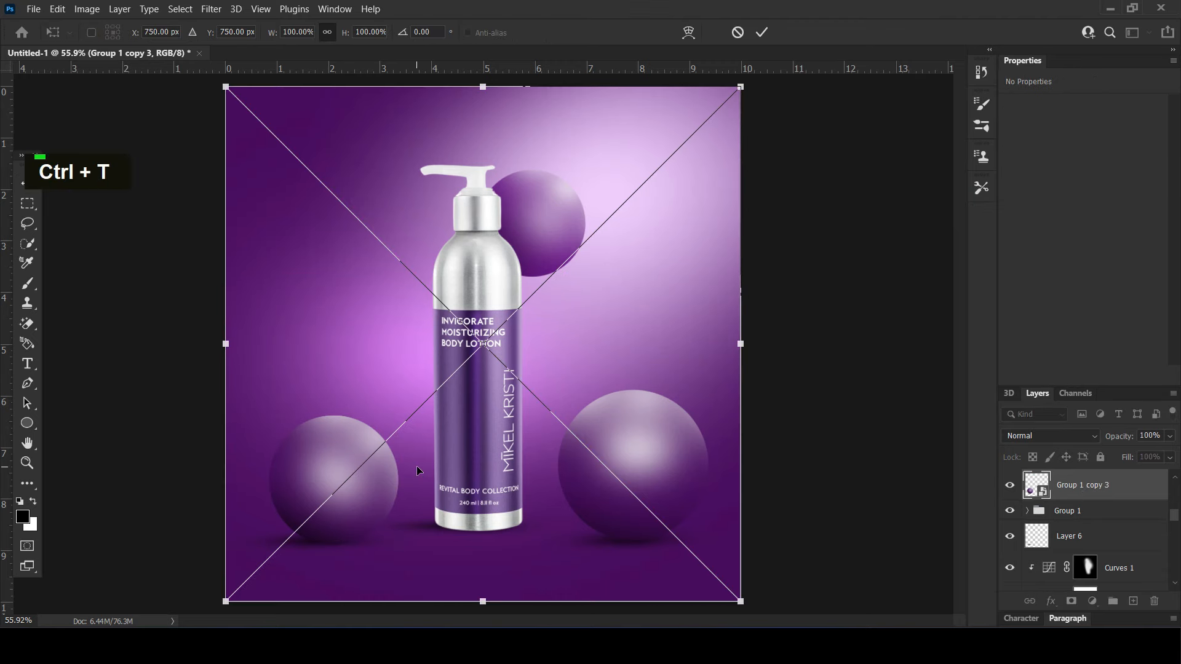
key("Return")
right_click(1049, 483)
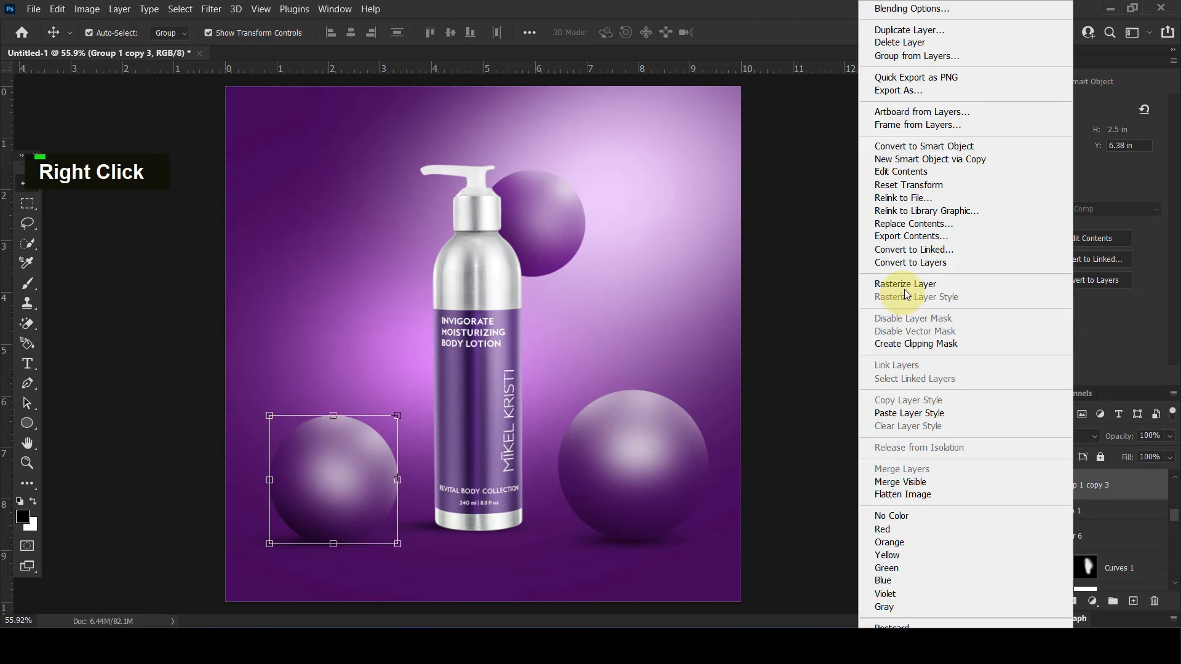
left_click(901, 283)
- Flip the copied left sphere vertically and move it directly below the original sphere as a reflection
key("ctrl+t")
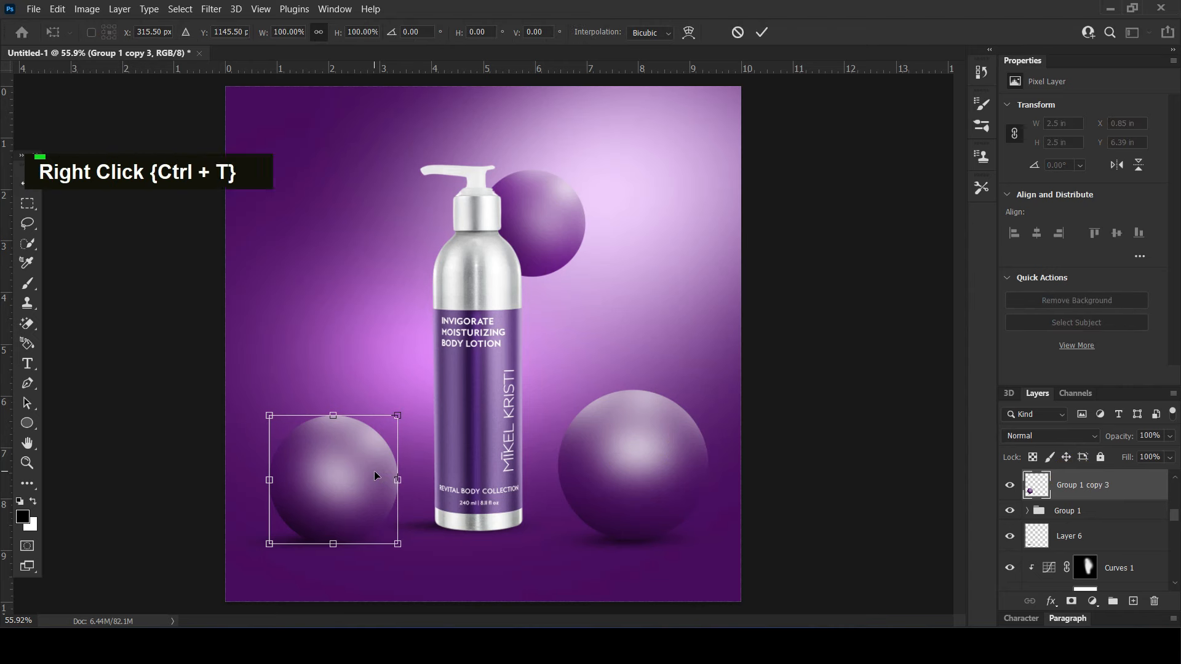
right_click(374, 471)
left_click(417, 464)
left_click_drag(346, 470, 363, 594)
key("Return")
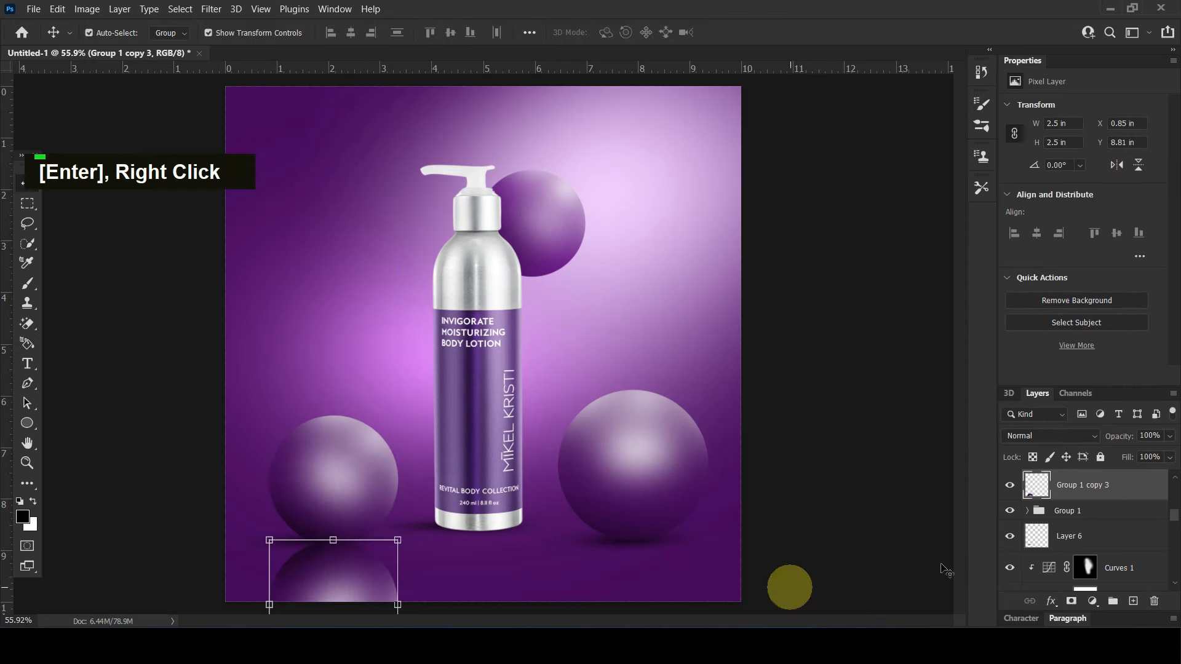
- Convert the reflection layer Group 1 copy 3 to a smart object and move it between Layer 3 and Layer 2
right_click(1058, 492)
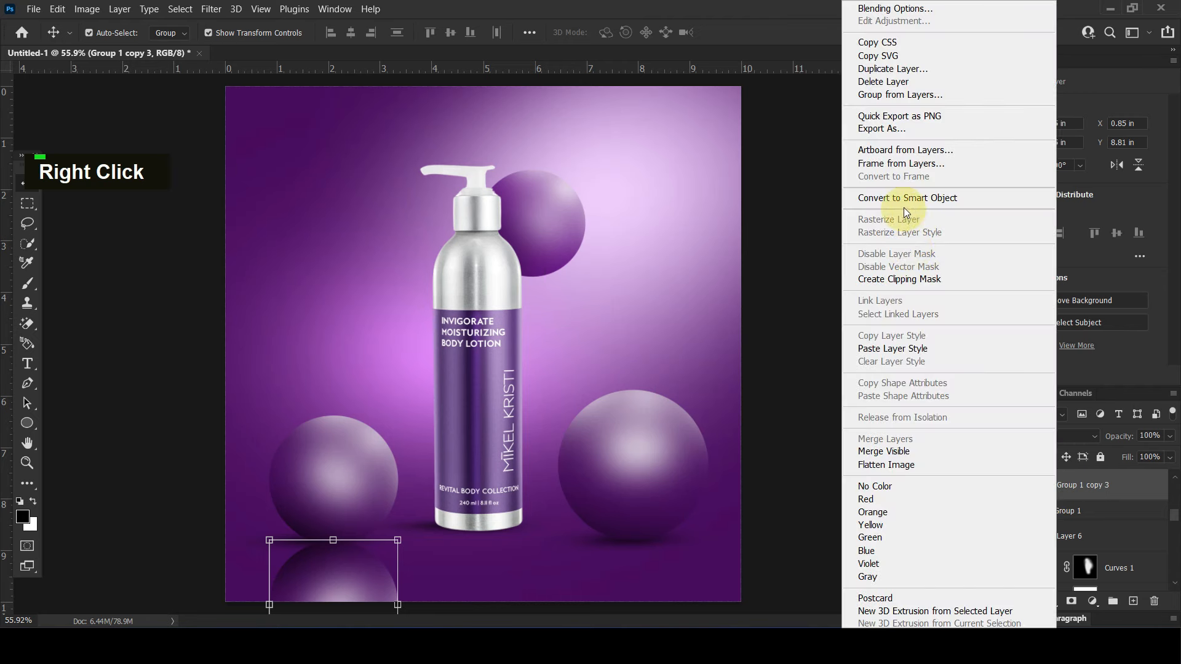
left_click(914, 230)
left_click_drag(1061, 545, 1053, 569)
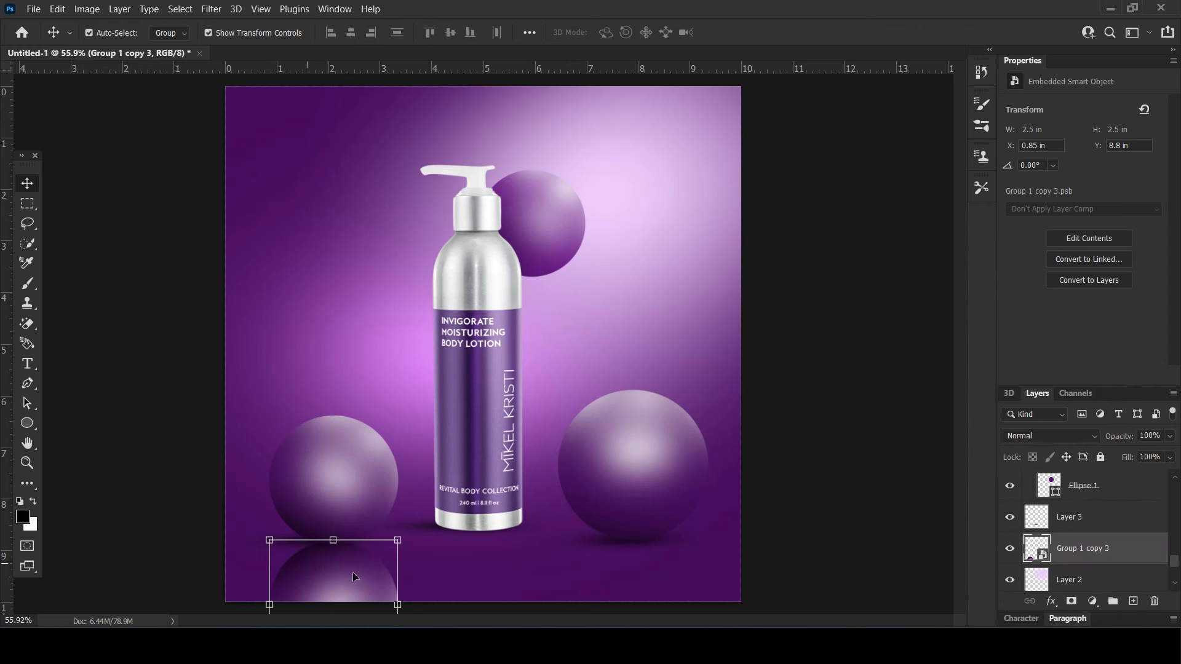
- Add a layer mask to the reflection layer Group 1 copy 3 and activate the Gradient tool
left_click(1071, 607)
left_click_drag(27, 483, 117, 545)
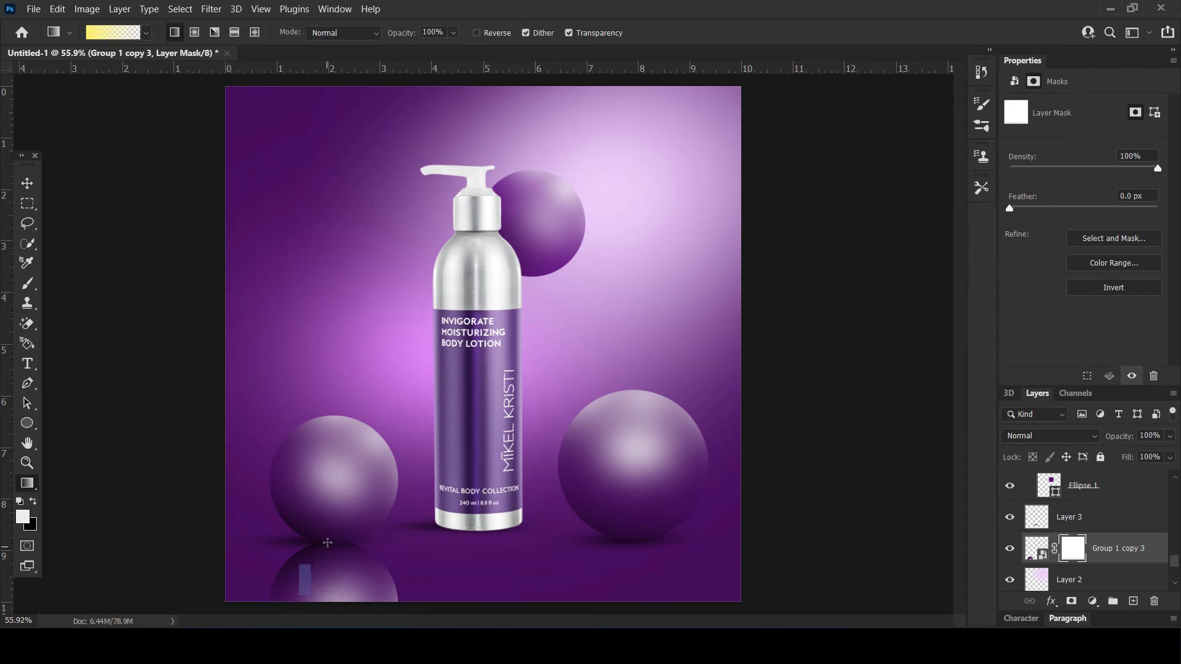
- Try fading the reflection with a gradient on its mask and inverting the mask, and undo those edits back to the blank mask
left_click_drag(332, 536, 335, 583)
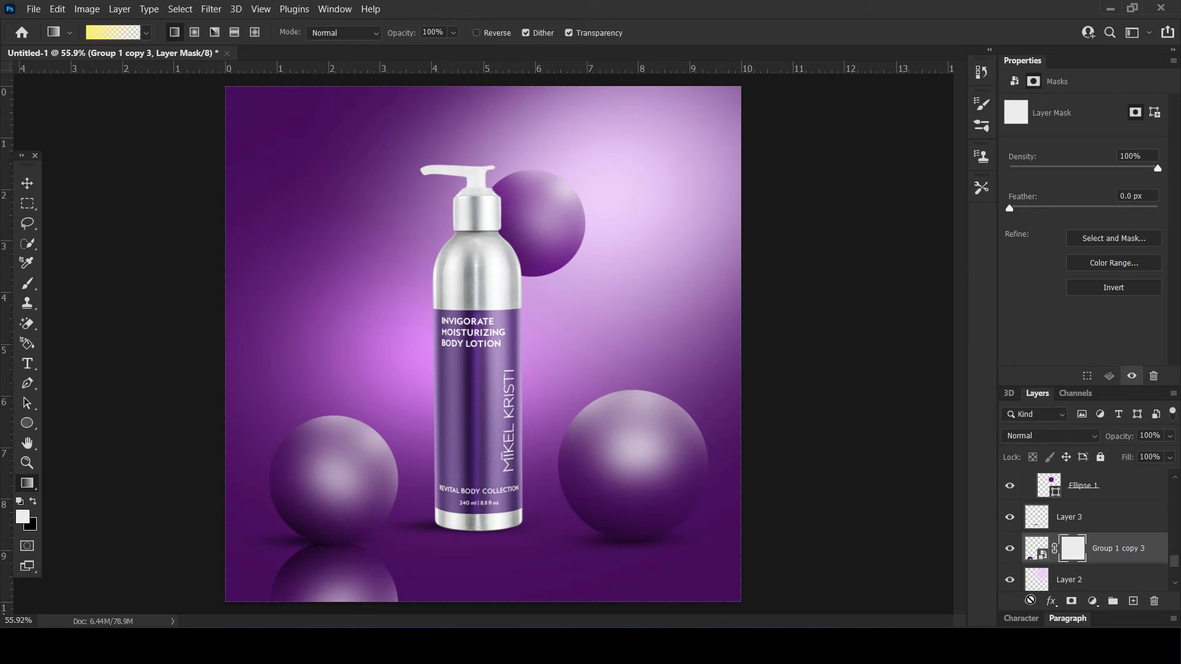
key("ctrl+i")
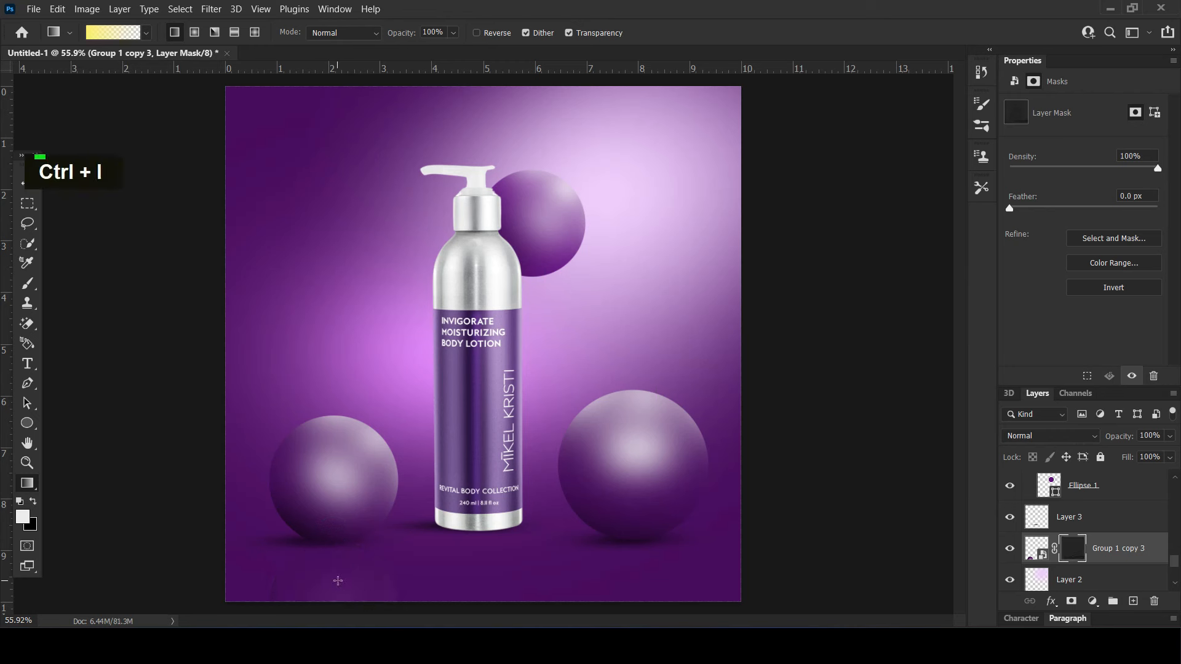
key("ctrl+z")
key("ctrl+z")
key("ctrl+z")
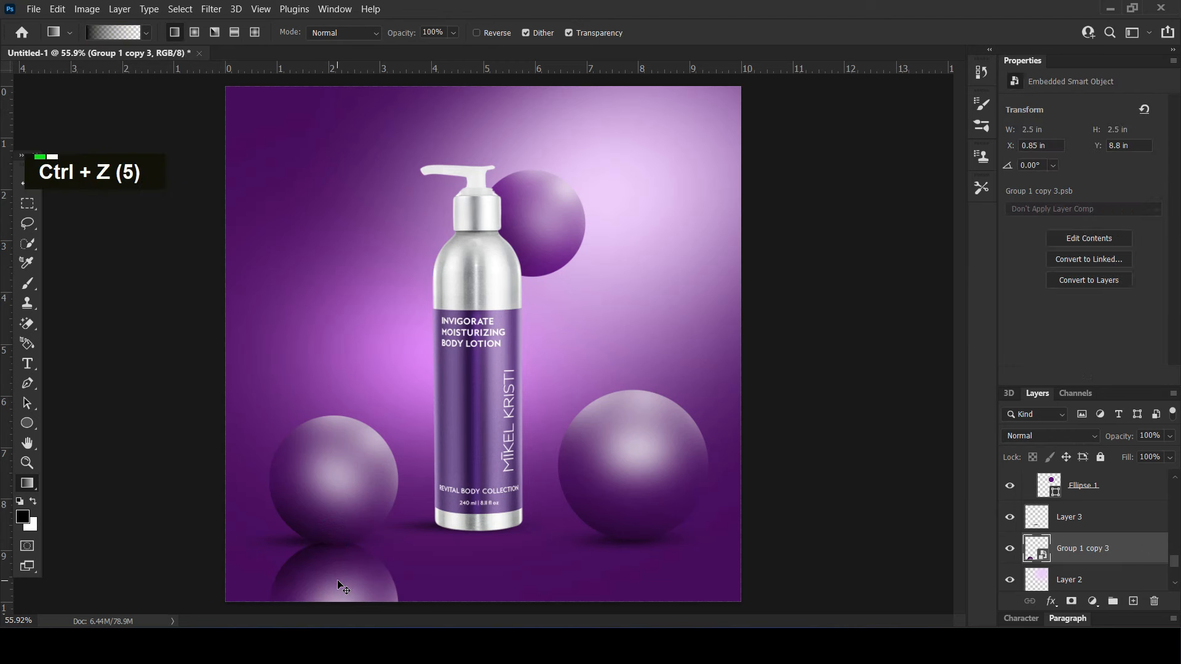
key("ctrl+shift+z")
- Invert the reflection's layer mask and draw a short vertical gradient from the sphere's base downward so the reflection fades out
left_click(1083, 556)
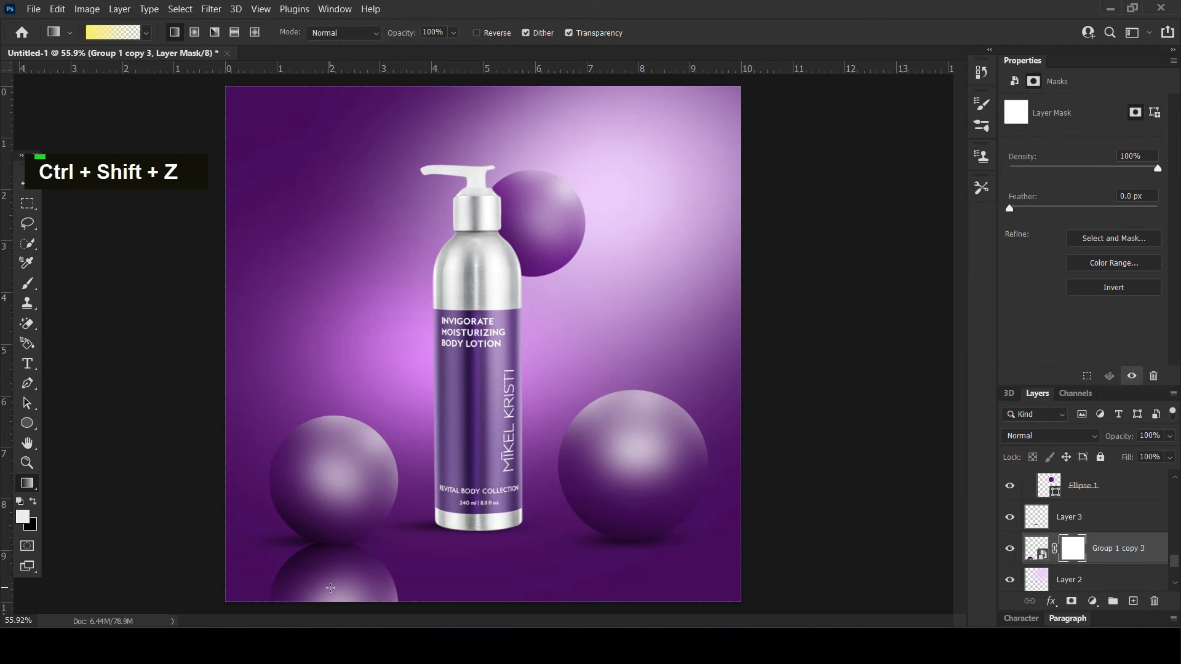
key("ctrl+i")
mouse_move(328, 589)
left_mouse_down()
mouse_move(330, 532)
mouse_move(329, 580)
left_mouse_up()
left_click_drag(332, 534, 330, 585)
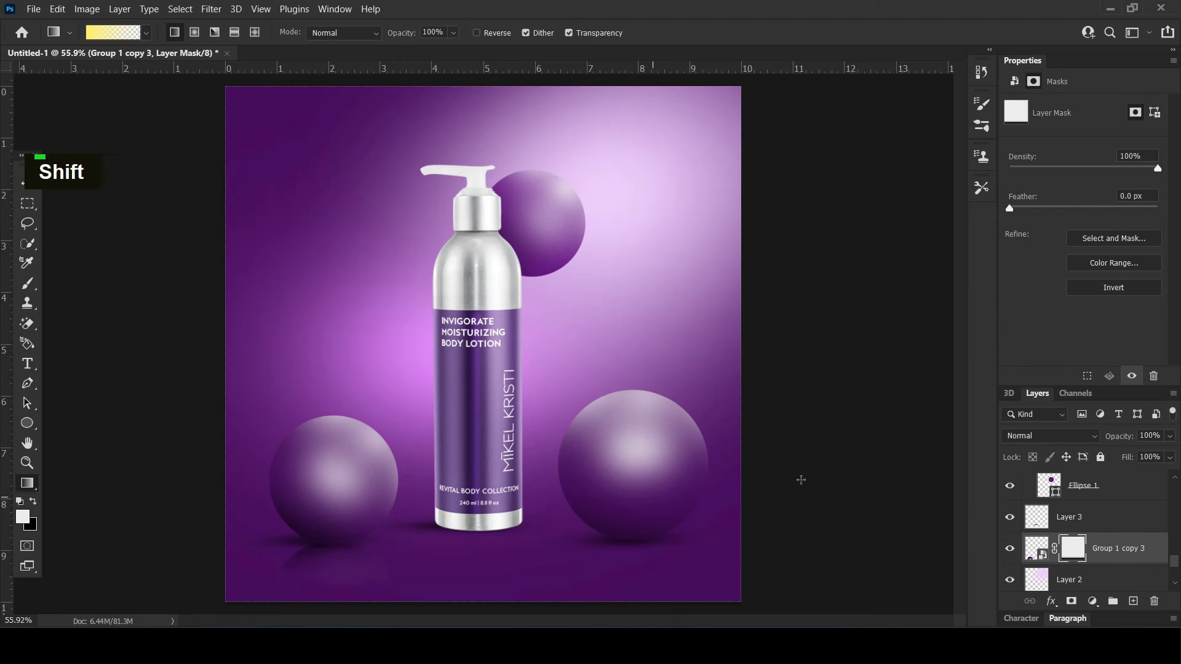
- Nudge the left sphere's shadow on Layer 6 down six steps so it sits lower under the sphere
left_click(26, 184)
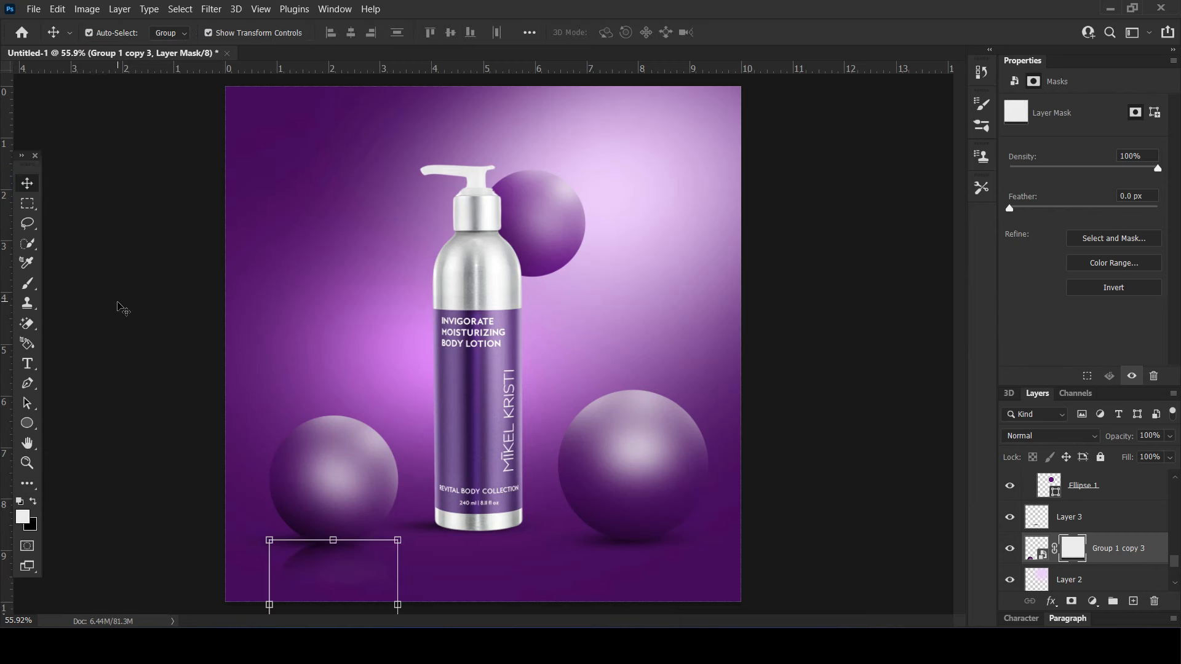
left_click(657, 430)
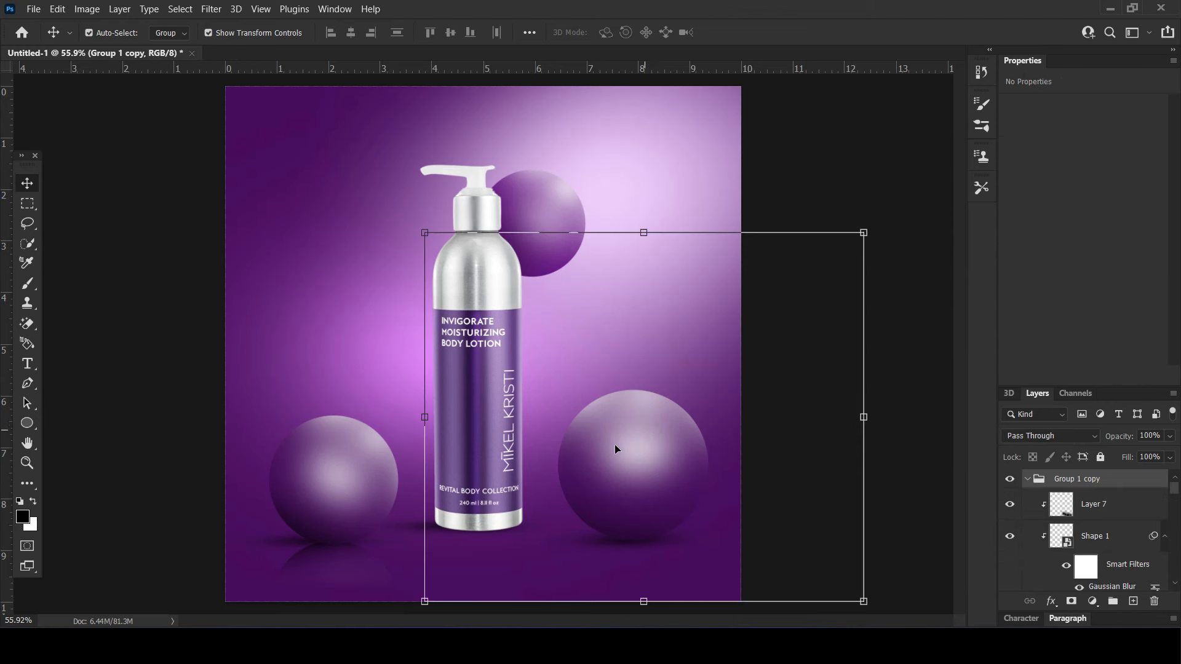
left_click(284, 542)
key("Down")
key("Down")
key("Down")
key("Down")
key("Down")
key("Down")
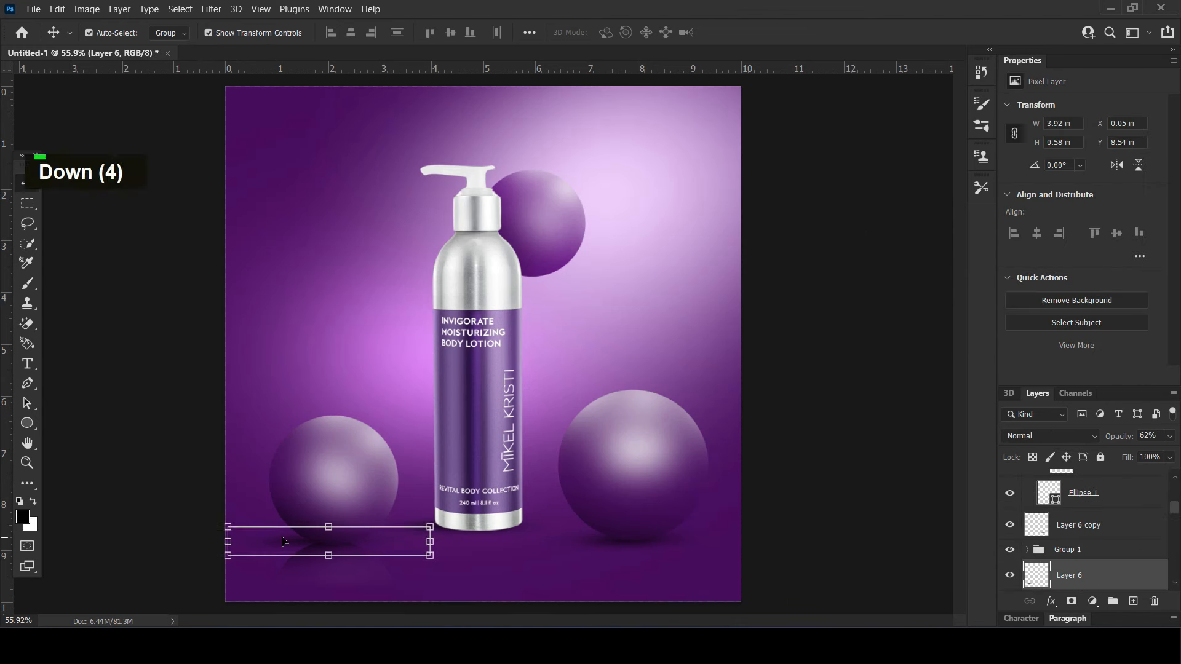
left_click(145, 495)
left_click(495, 579)
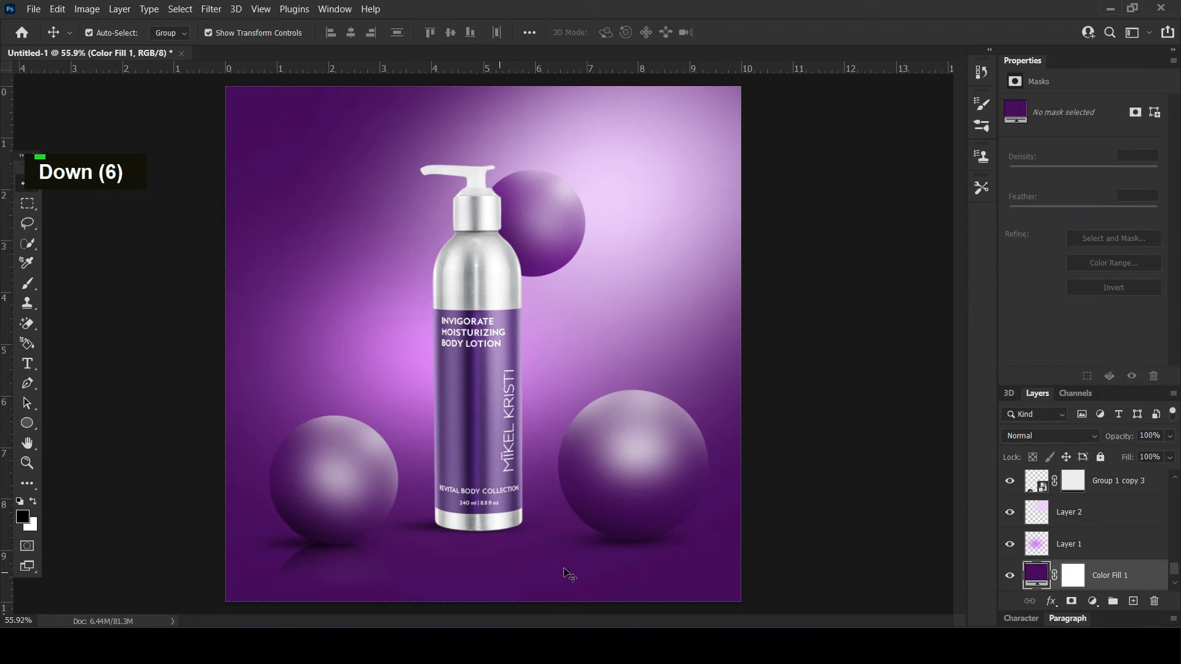
- Duplicate the right sphere's group and turn the copy into a single rasterized layer by converting it to a smart object first
left_click(646, 497)
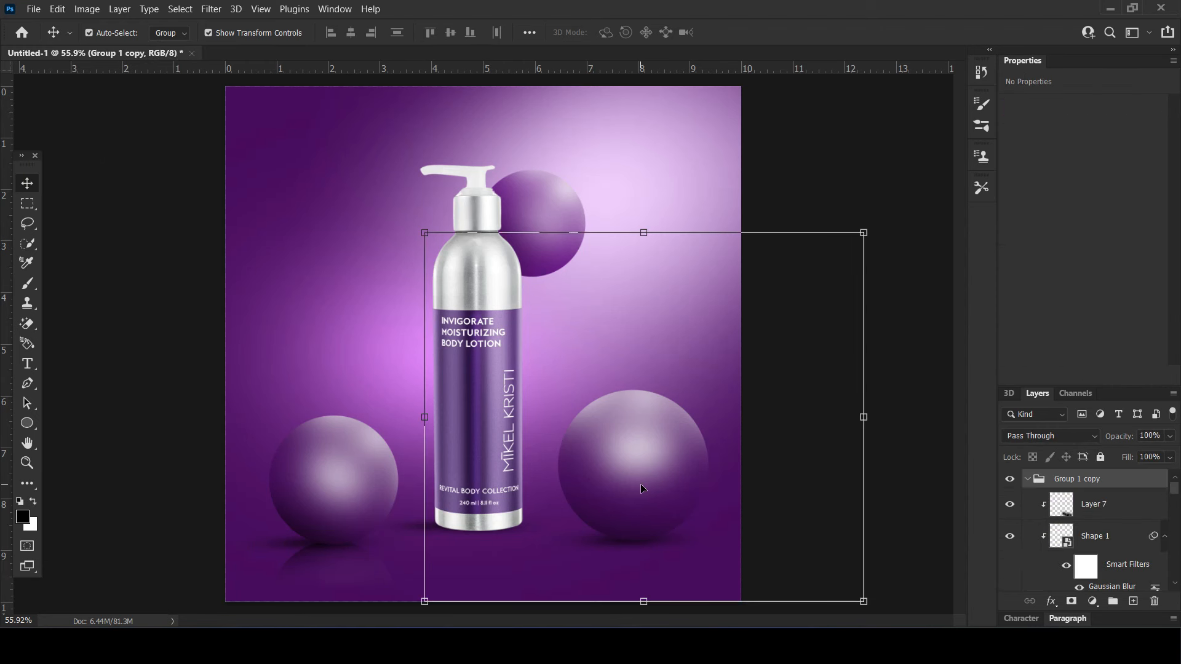
key("ctrl")
key("ctrl+j")
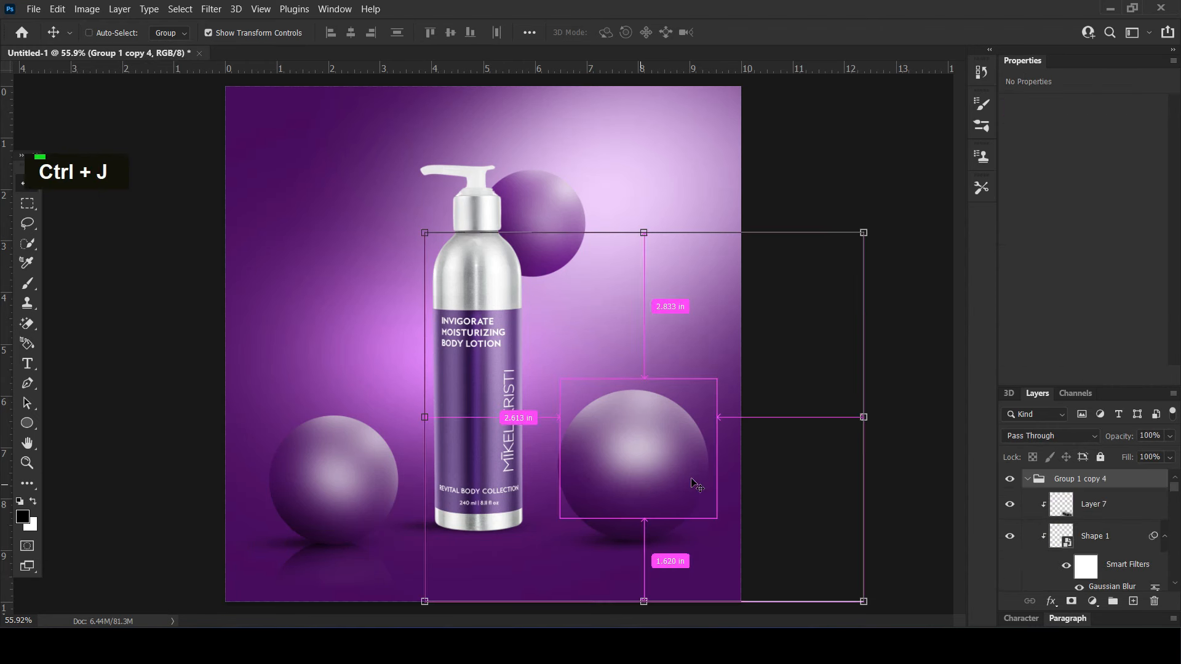
left_click(1027, 479)
right_click(1063, 481)
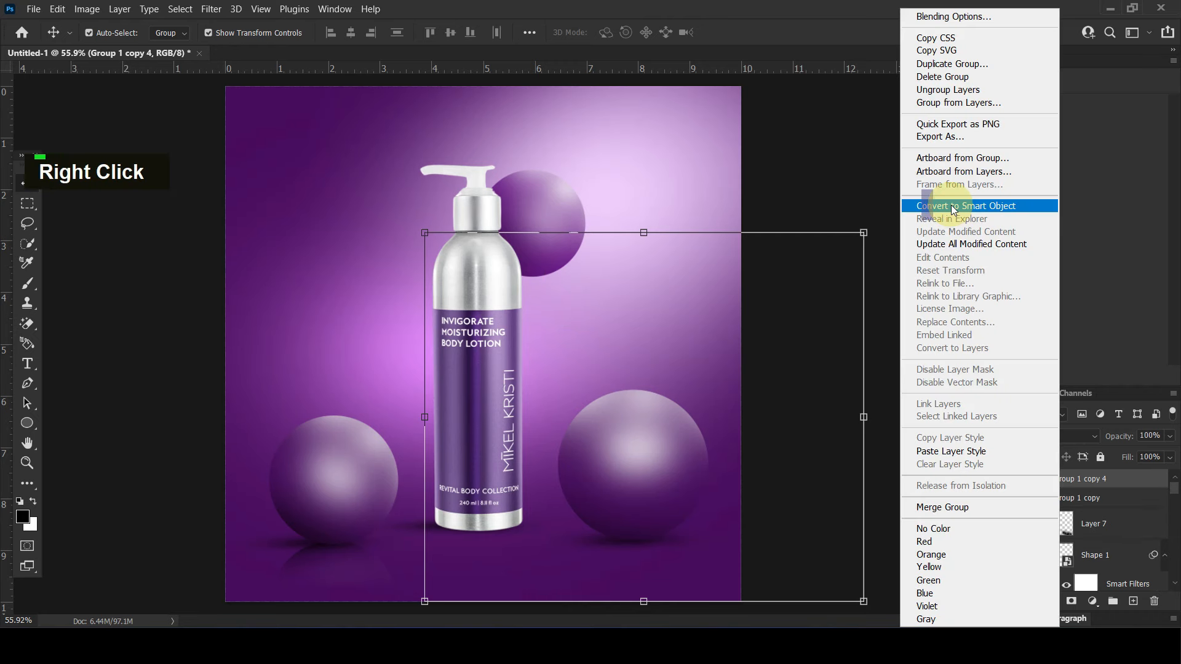
left_click(953, 209)
right_click(1089, 486)
left_click(928, 281)
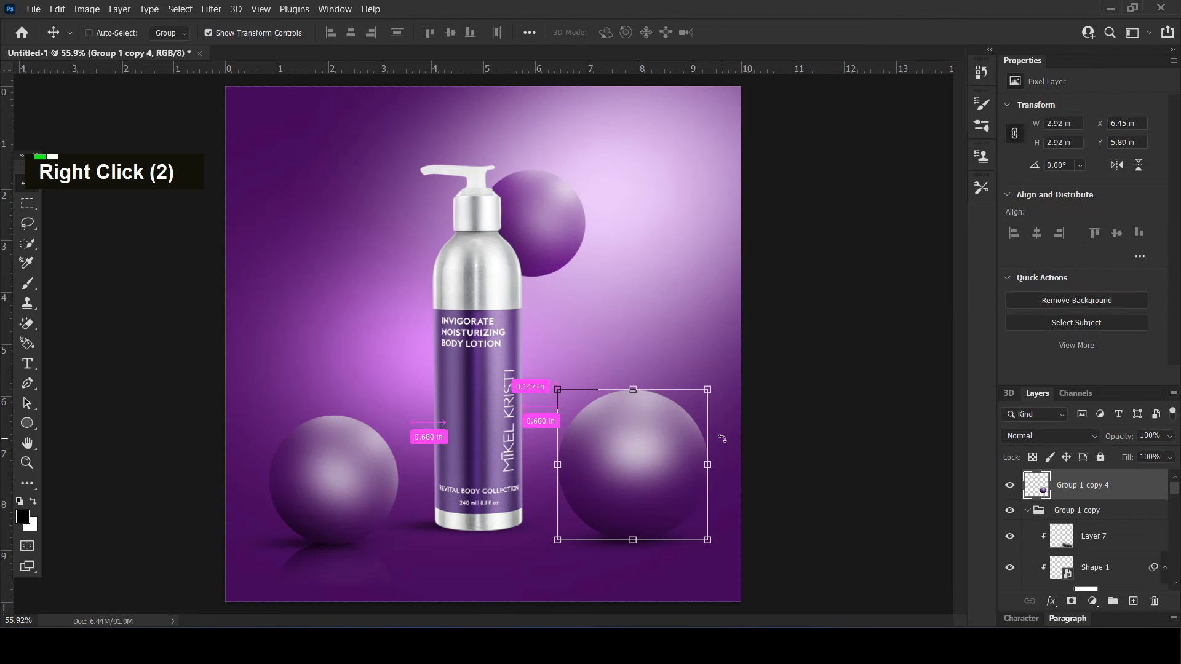
- Flip the sphere copy vertically, place it directly below the right sphere, and move its layer just above Group 1 copy 3
key("ctrl+t")
right_click(659, 461)
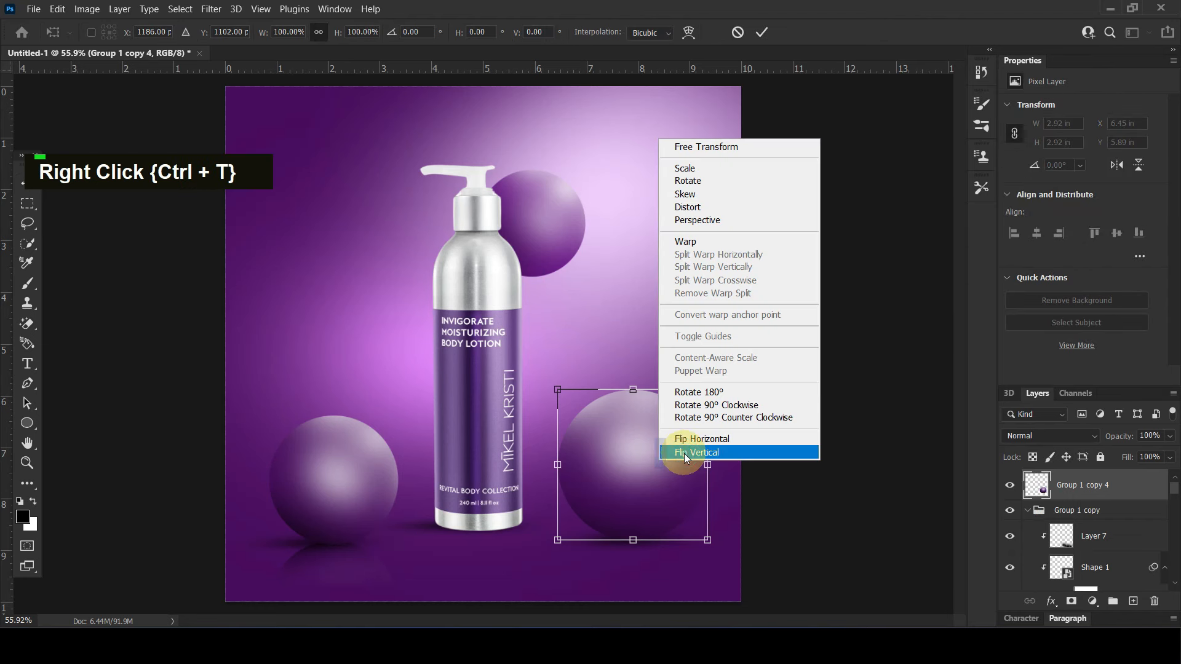
left_click(684, 453)
left_click_drag(684, 452, 673, 609)
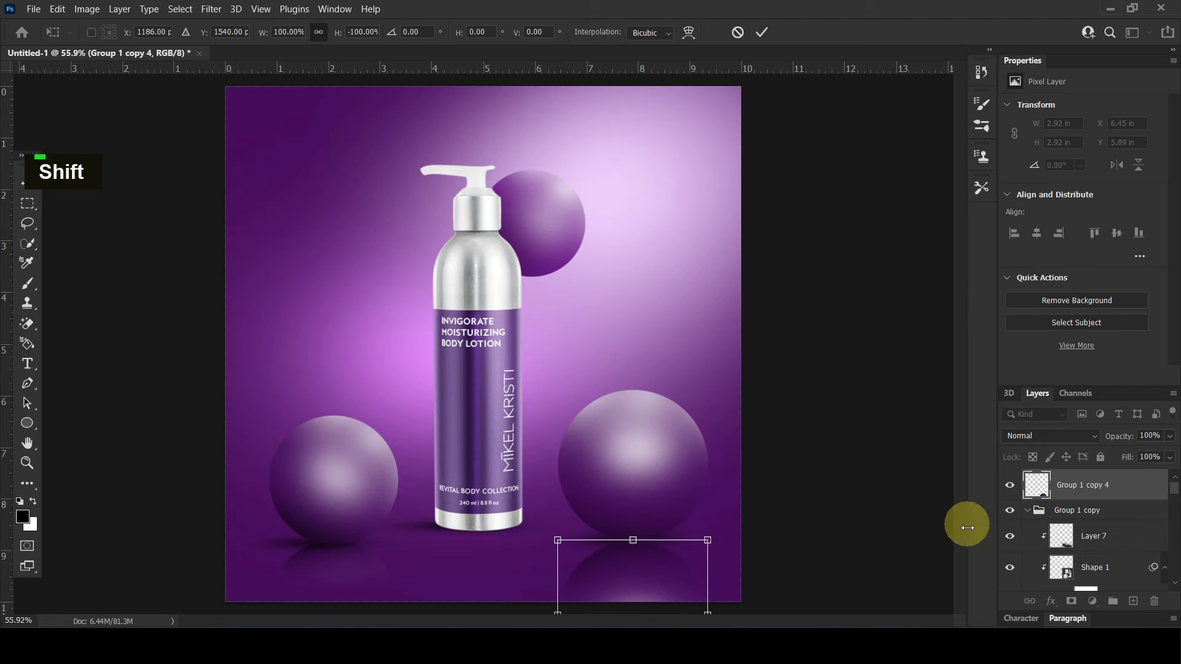
left_click_drag(1075, 490, 1056, 584)
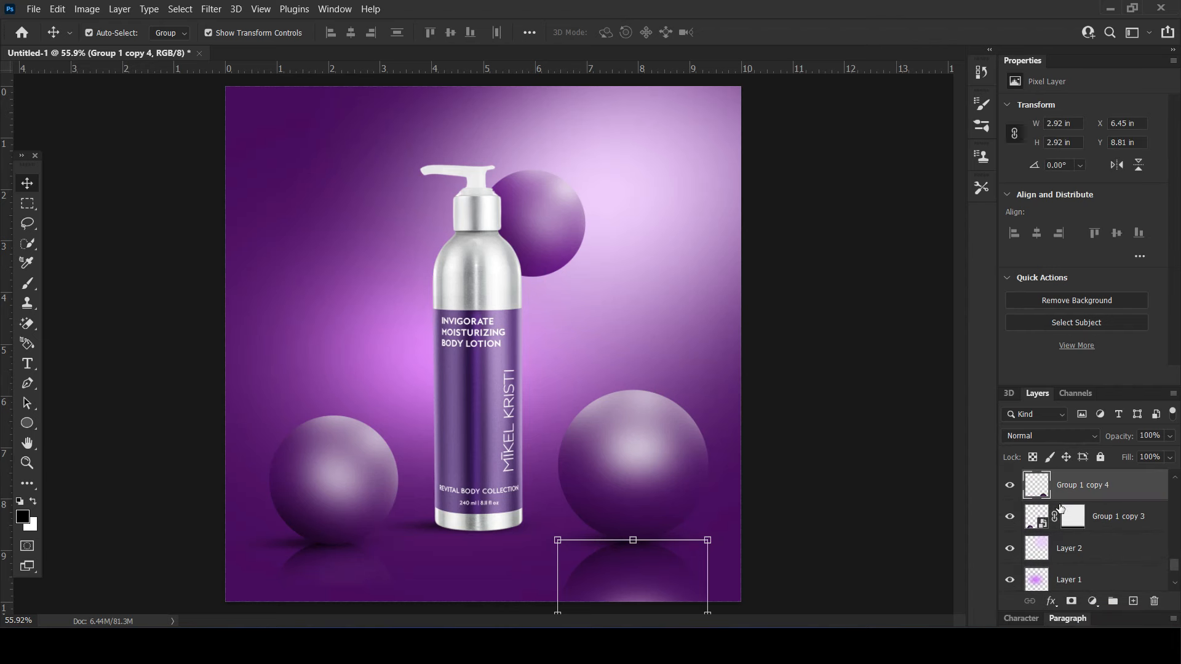
right_click(1086, 496)
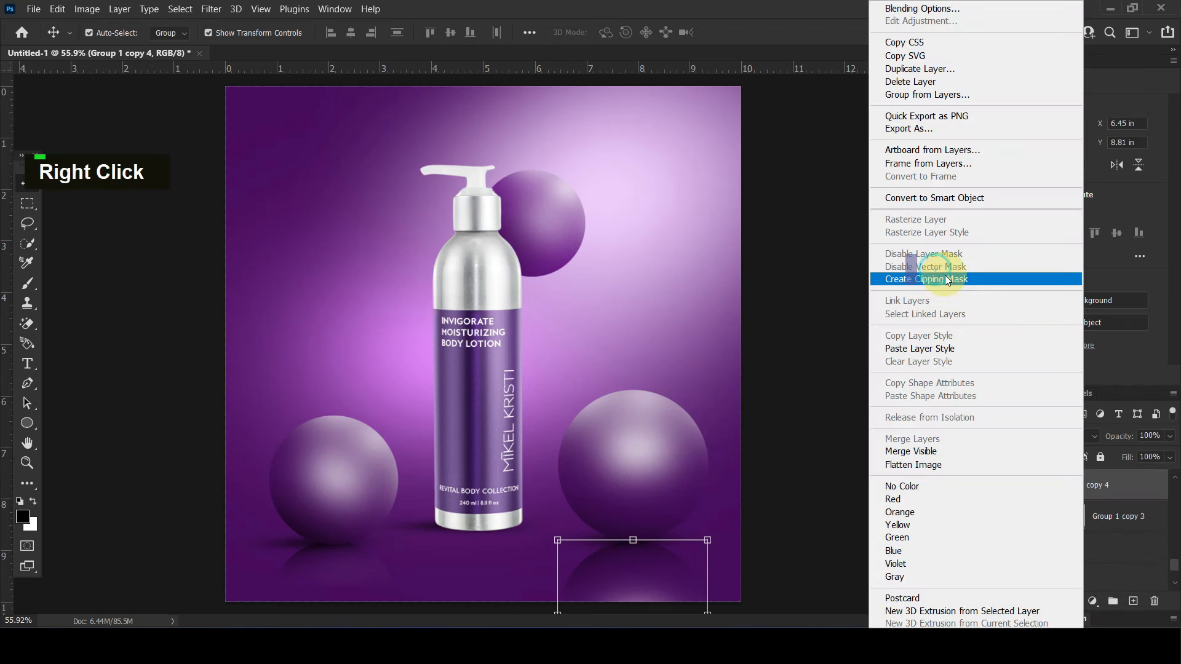
left_click(941, 272)
key("ctrl+z")
- Convert the reflection layer Group 1 copy 4 to a smart object and give it an inverted, black layer mask, ready for the Gradient tool
right_click(1087, 486)
right_click(1086, 486)
right_click(1120, 475)
left_click(932, 195)
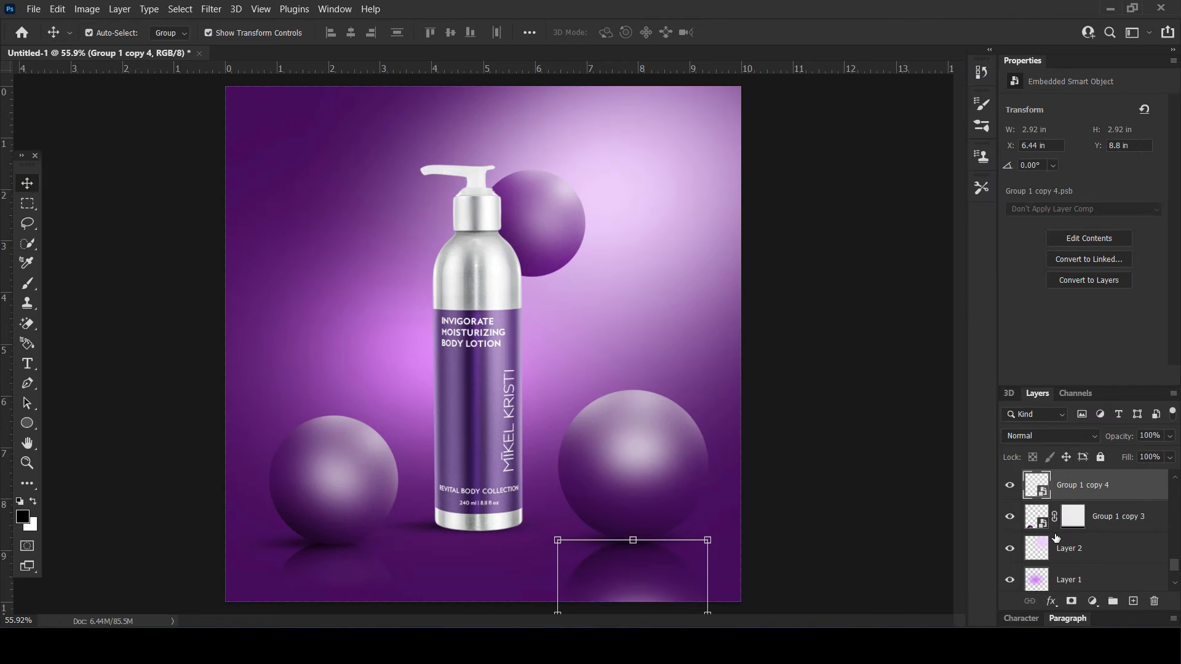
left_click(1072, 602)
key("ctrl+i")
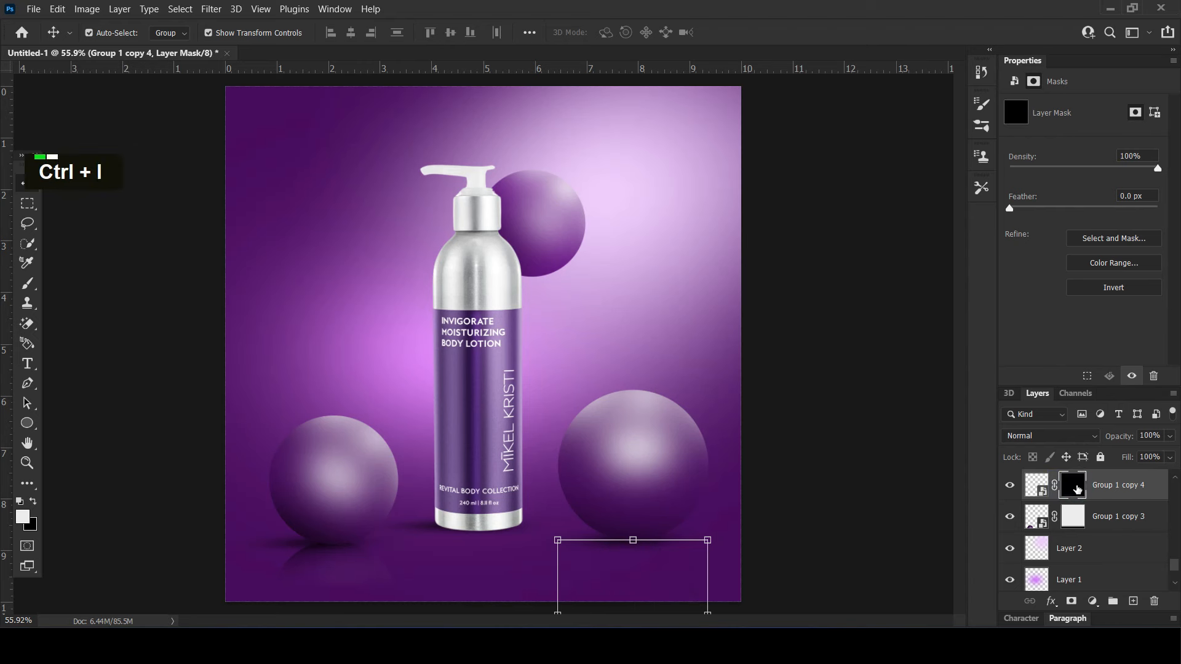
left_click_drag(27, 484, 88, 545)
- Try fading the right sphere's reflection with several gradients on its mask, undoing each attempt
left_click_drag(614, 578, 637, 533)
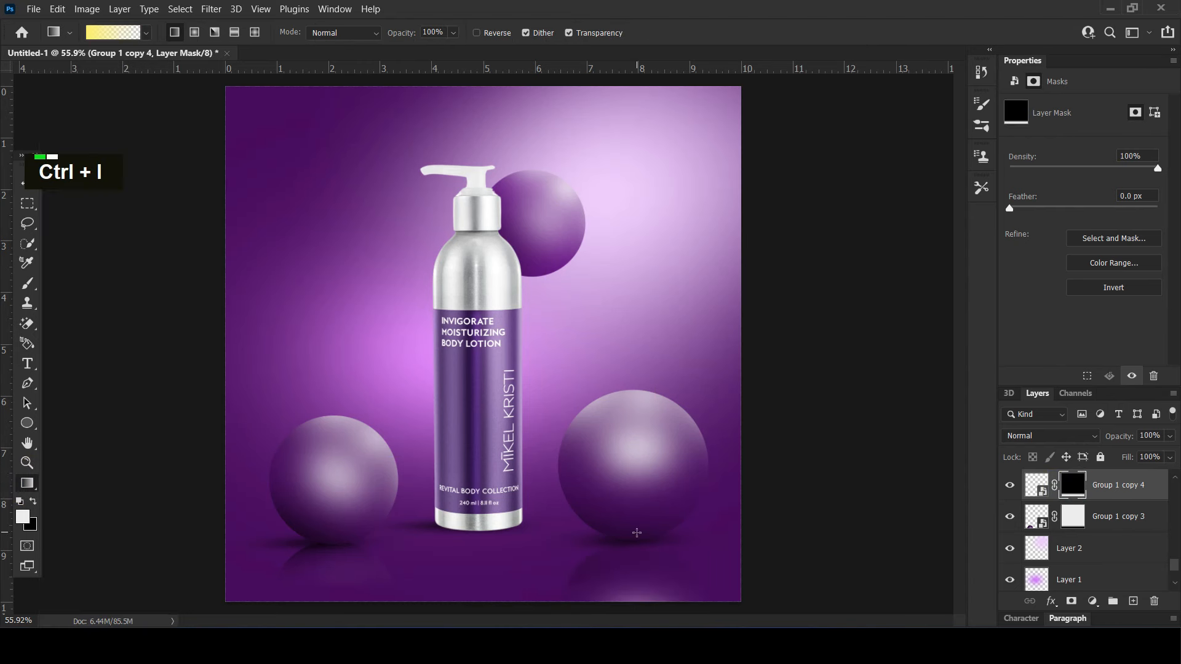
key("ctrl+z")
key("ctrl+z")
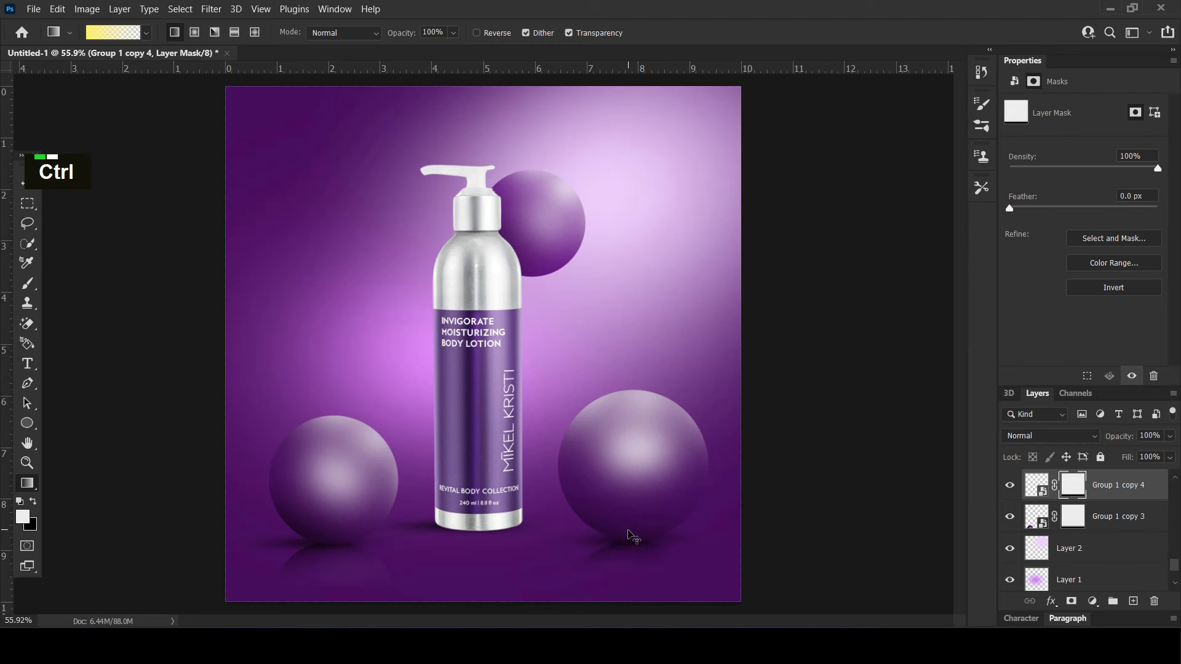
key("ctrl+z")
left_click_drag(604, 509, 631, 578)
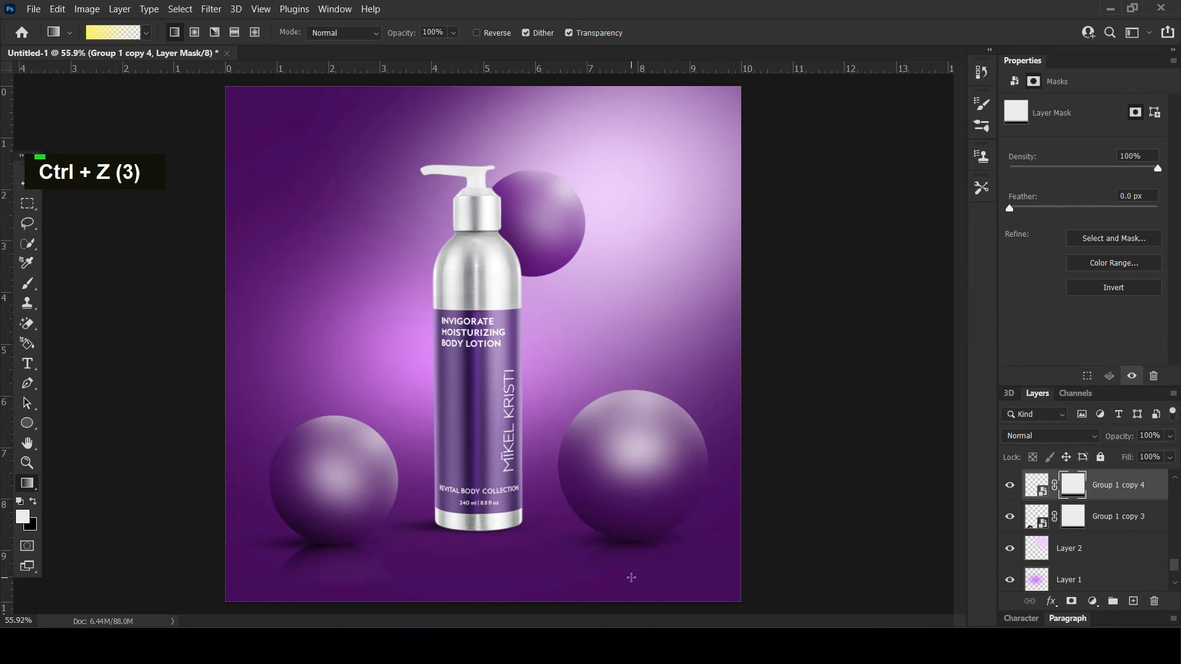
key("ctrl+z")
left_click(632, 574, "shift")
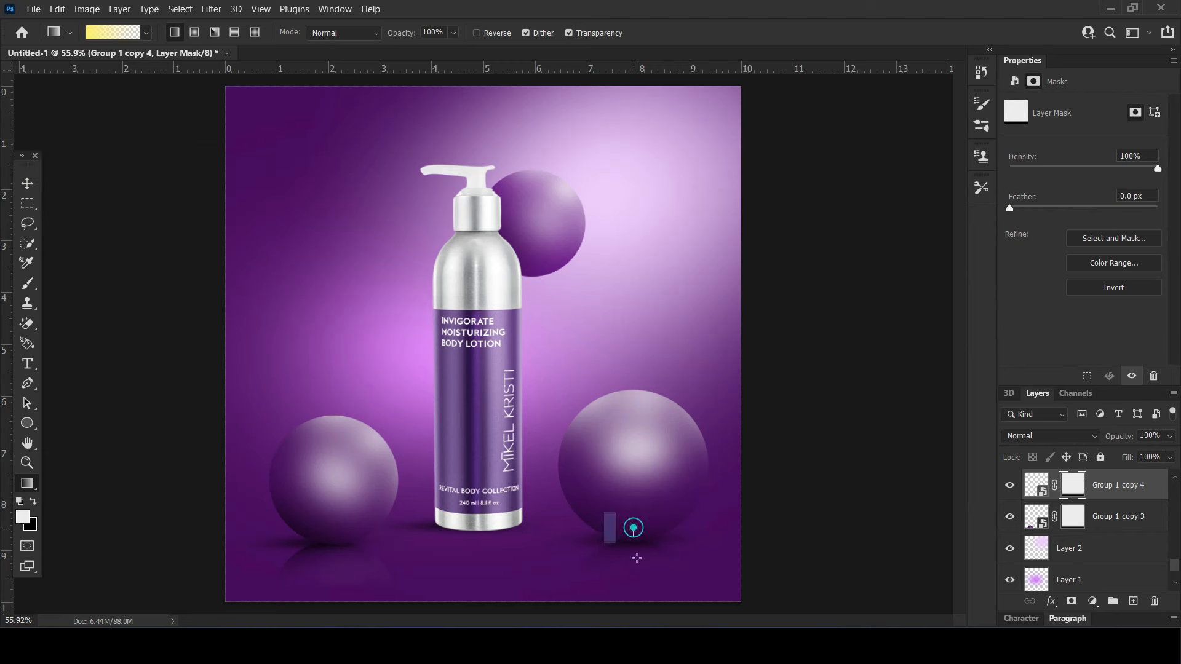
key("ctrl+z")
- Draw a short vertical gradient on the reflection's mask from the right sphere's base downward so the reflection fades out
left_click_drag(623, 523, 634, 586)
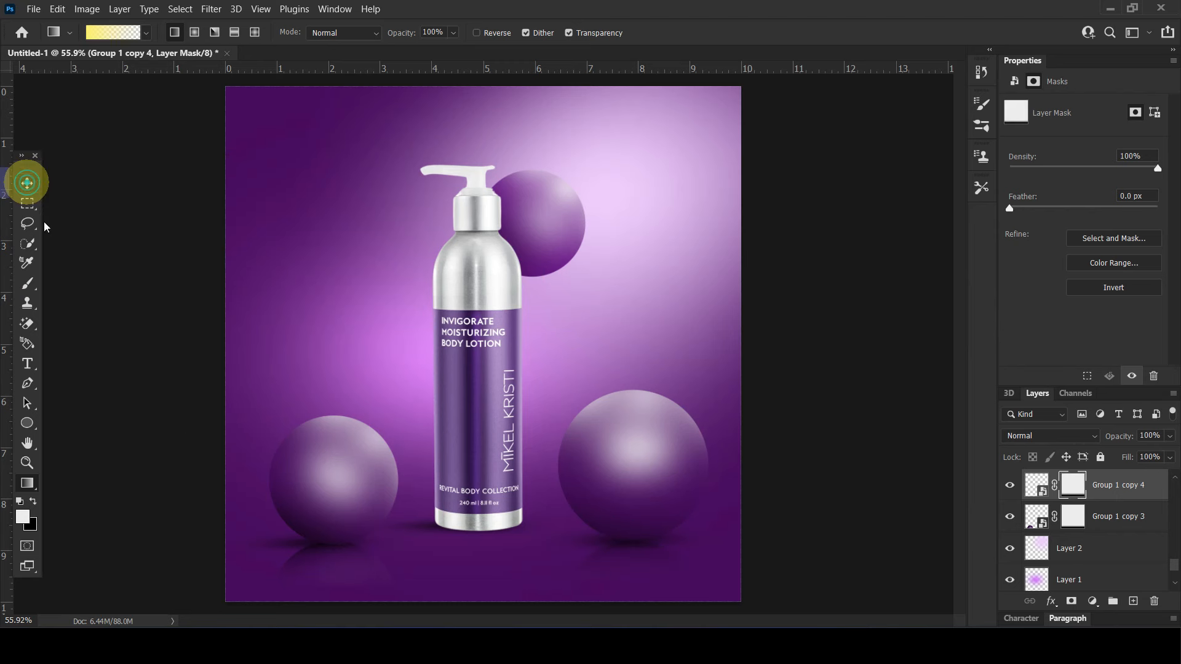
key("v")
- Add a new layer directly above Color Fill 1 and set the Brush tool's foreground color to dark purple 360849
left_click(484, 572)
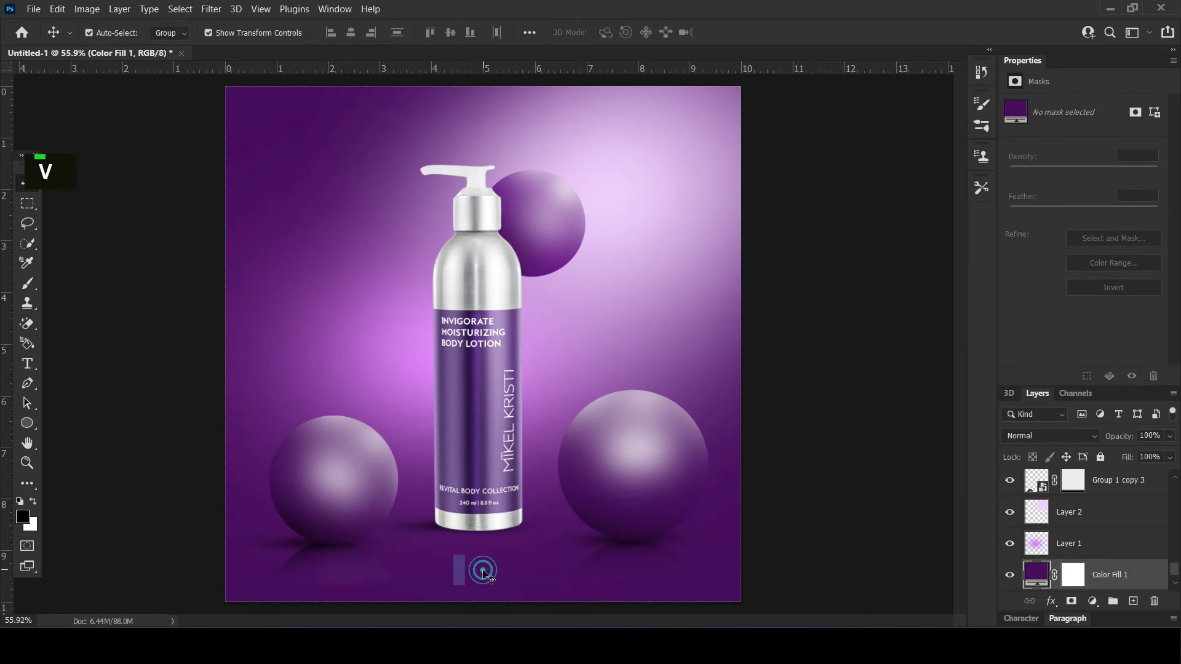
left_click(1134, 602)
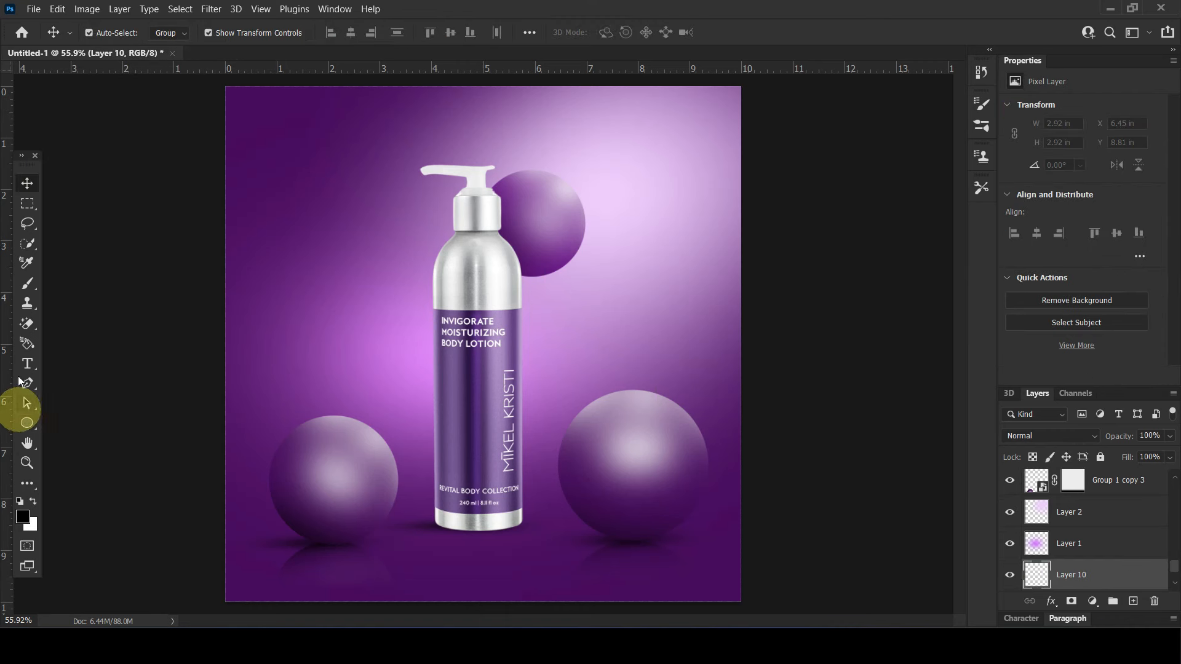
left_click(27, 283)
left_click(29, 521)
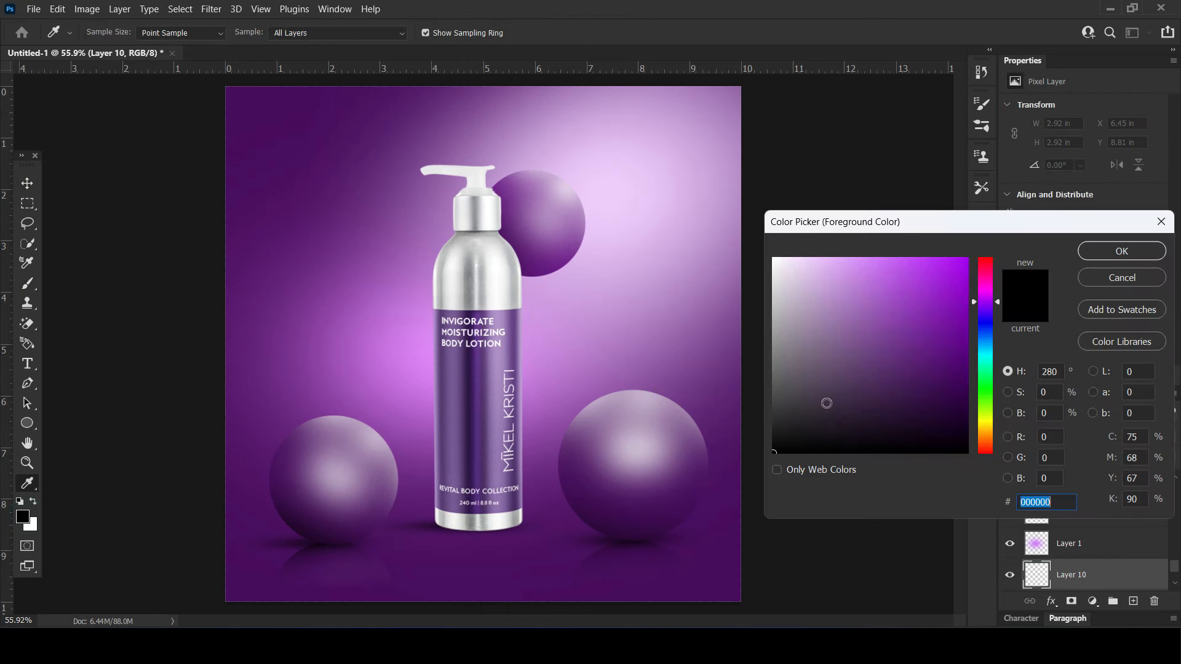
left_click(504, 555)
left_click(947, 394)
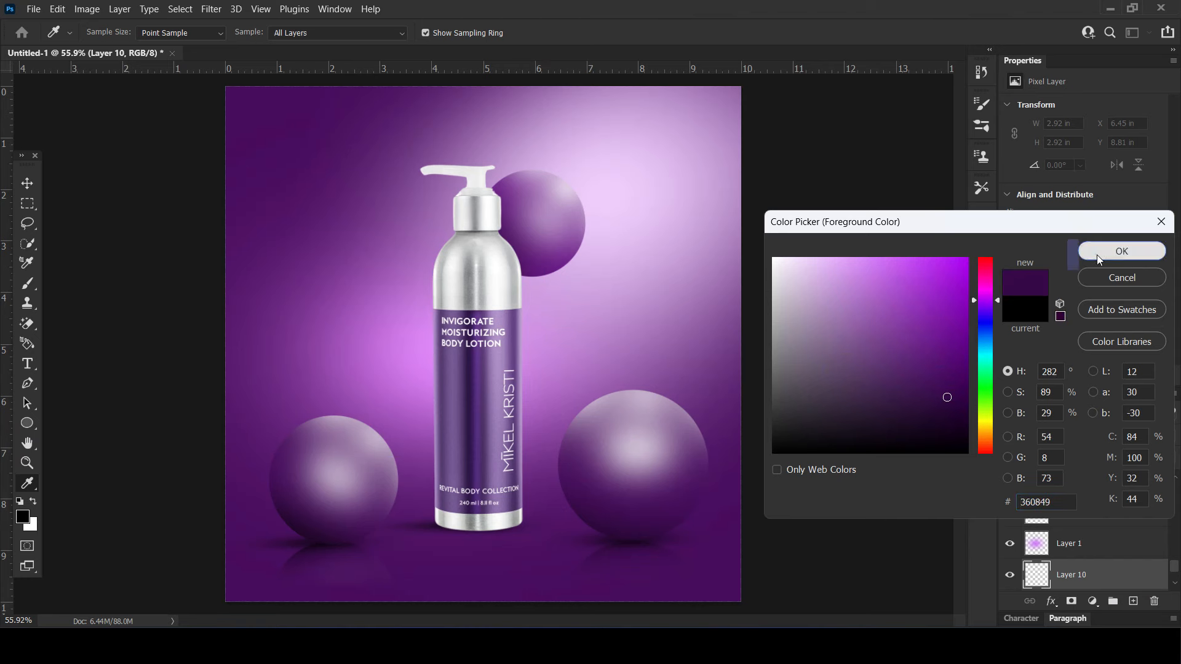
left_click(1098, 253)
- Enlarge the soft brush to 1100 px and dab dark purple along the bottom edge of the canvas to darken the floor
key("bracketright")
key("bracketright")
key("bracketright")
key("bracketright")
key("bracketright")
key("bracketright")
key("bracketright")
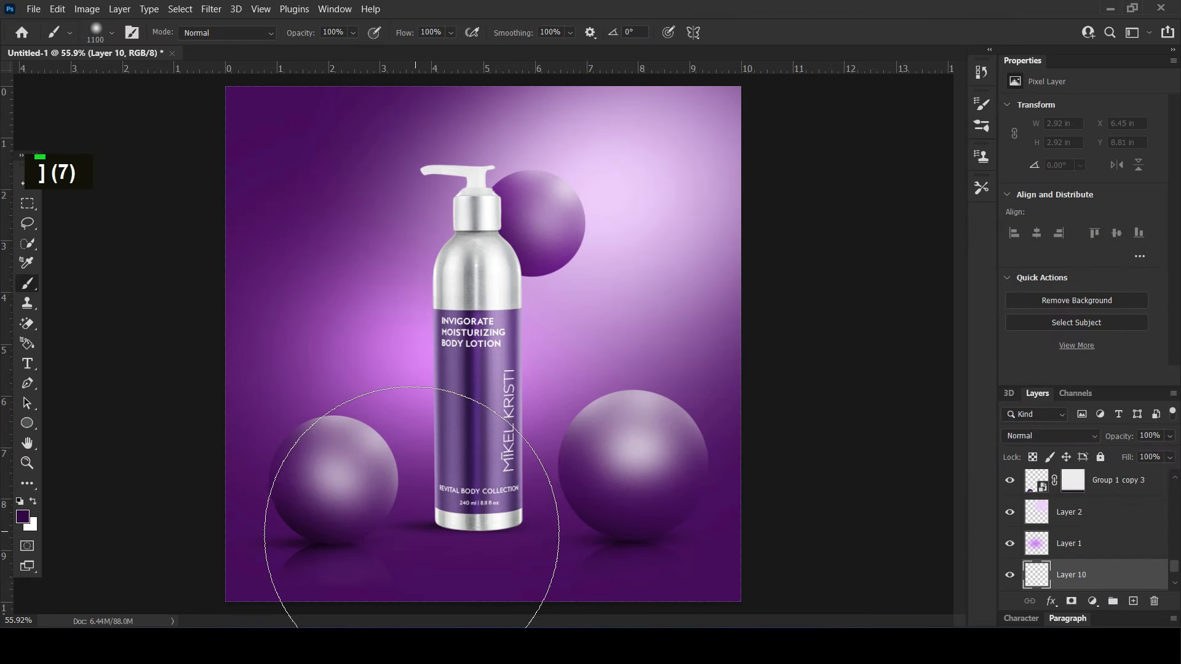
left_click(334, 592)
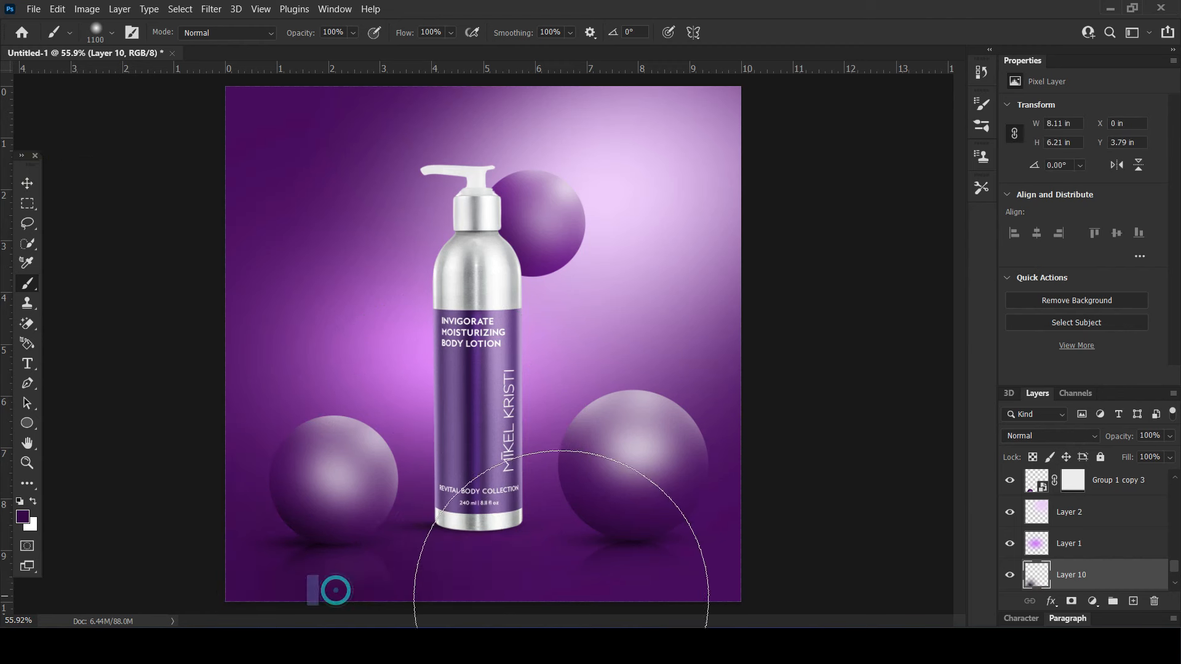
left_click(556, 593)
left_click(754, 601)
left_click(211, 581)
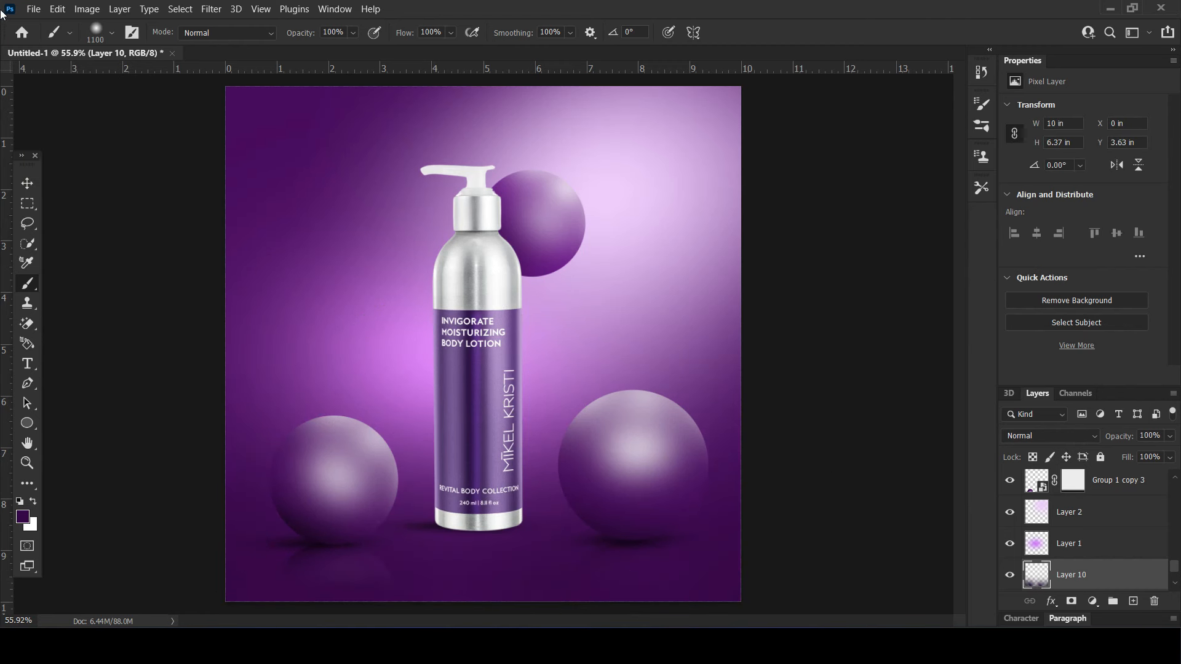
- Select the lotion bottle and duplicate its InvLotion layer
left_click(27, 184)
double_click(87, 234)
scroll(436, 523, "up", 3)
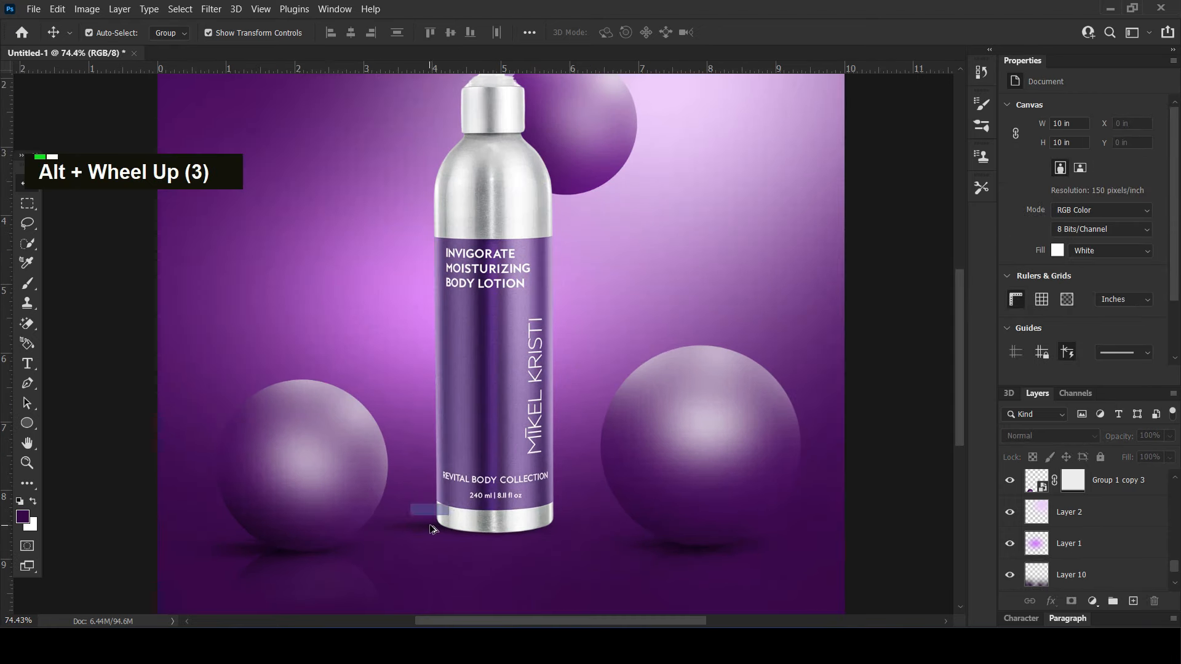
left_click(493, 500)
scroll(486, 431, "down", 6)
key("ctrl+j")
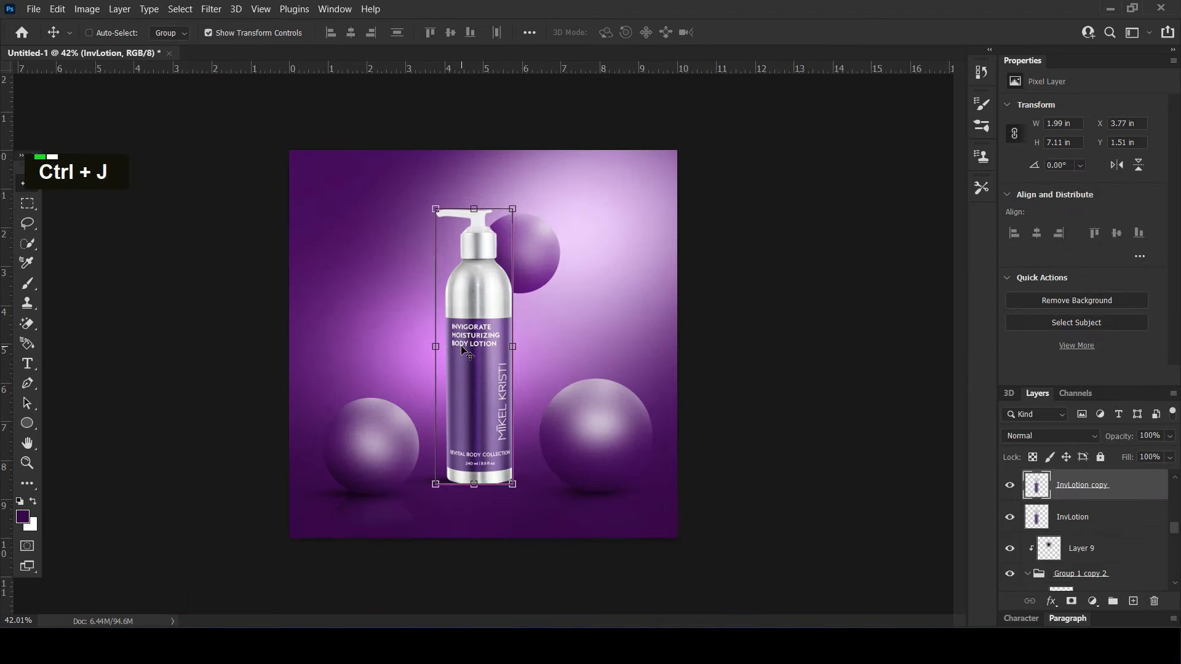
left_click_drag(1063, 483, 1040, 529)
key("ctrl")
key("ctrl+z")
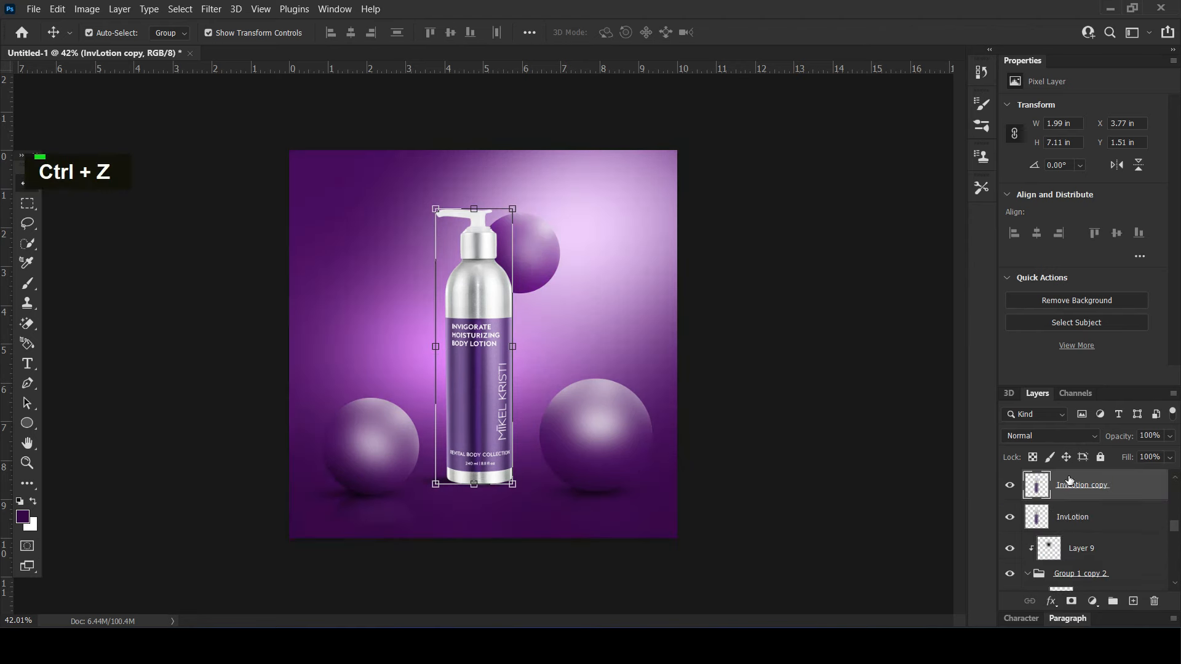
- Move the original InvLotion layer just above Layer 2, flip it vertically and place it directly beneath the bottle as a reflection
scroll(1085, 536, "up", 3)
left_click_drag(1092, 620, 1055, 508)
key("ctrl+t")
right_click(457, 306)
left_click(499, 617)
left_click_drag(460, 225, 451, 500)
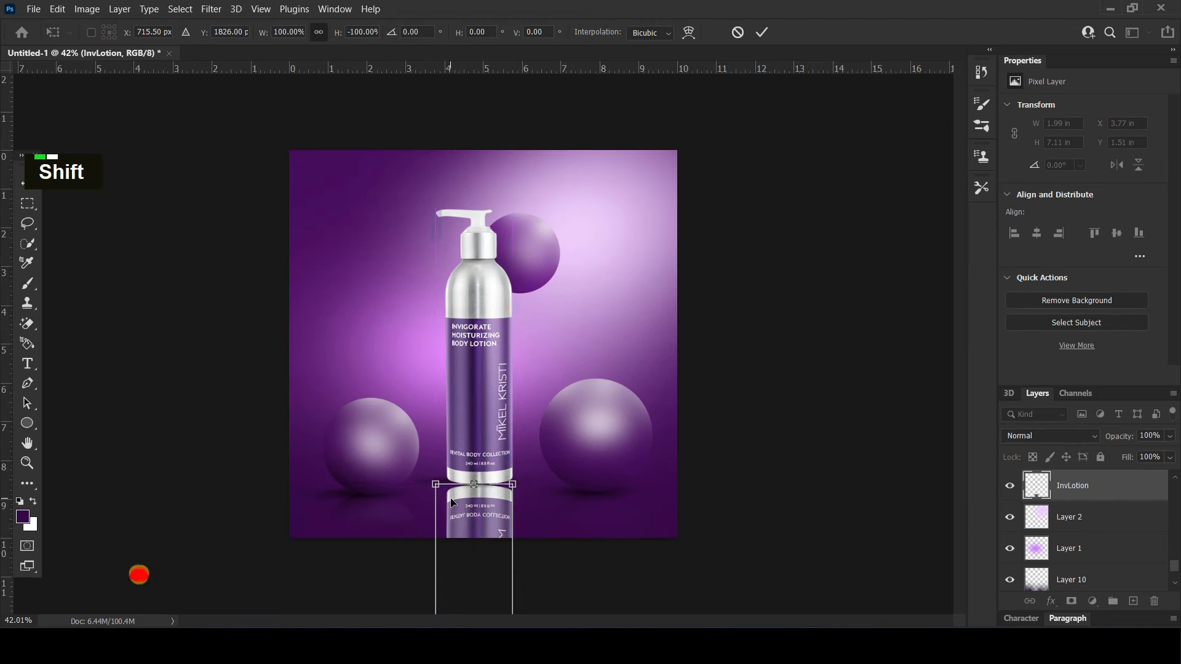
- Warp the bottle reflection by raising its two upper corners so its edge follows the curve of the bottle's base
left_click(686, 34)
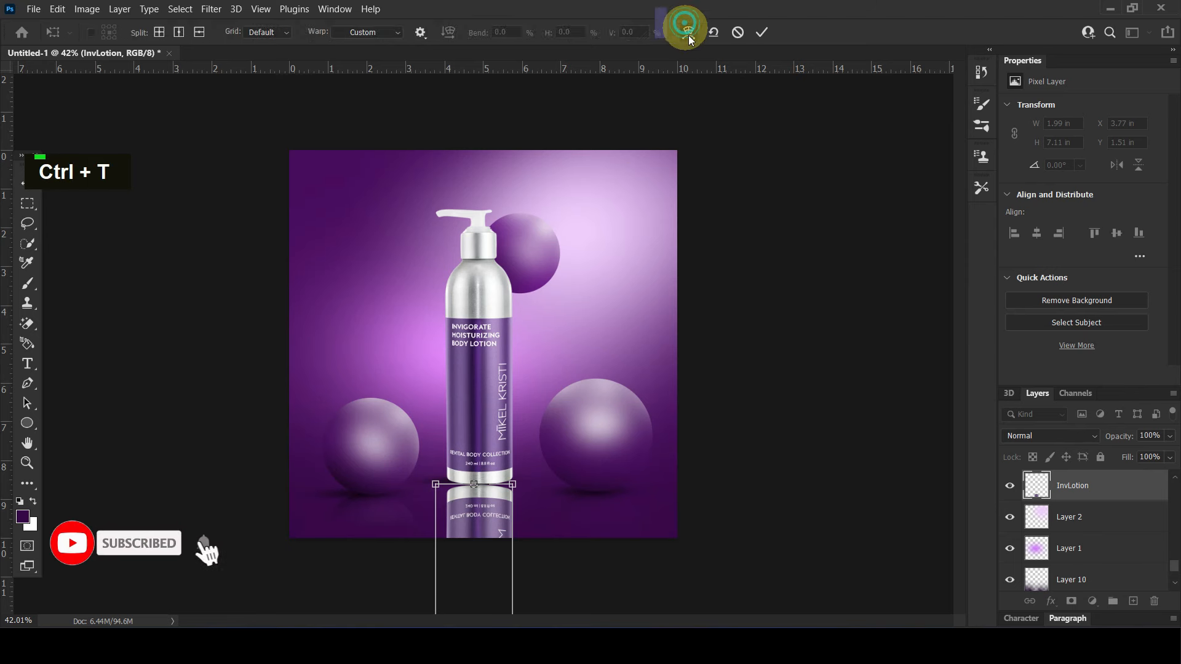
left_click_drag(436, 485, 435, 469)
left_click_drag(513, 485, 513, 476)
left_click_drag(434, 472, 436, 466)
left_click_drag(510, 476, 513, 476)
key("Return")
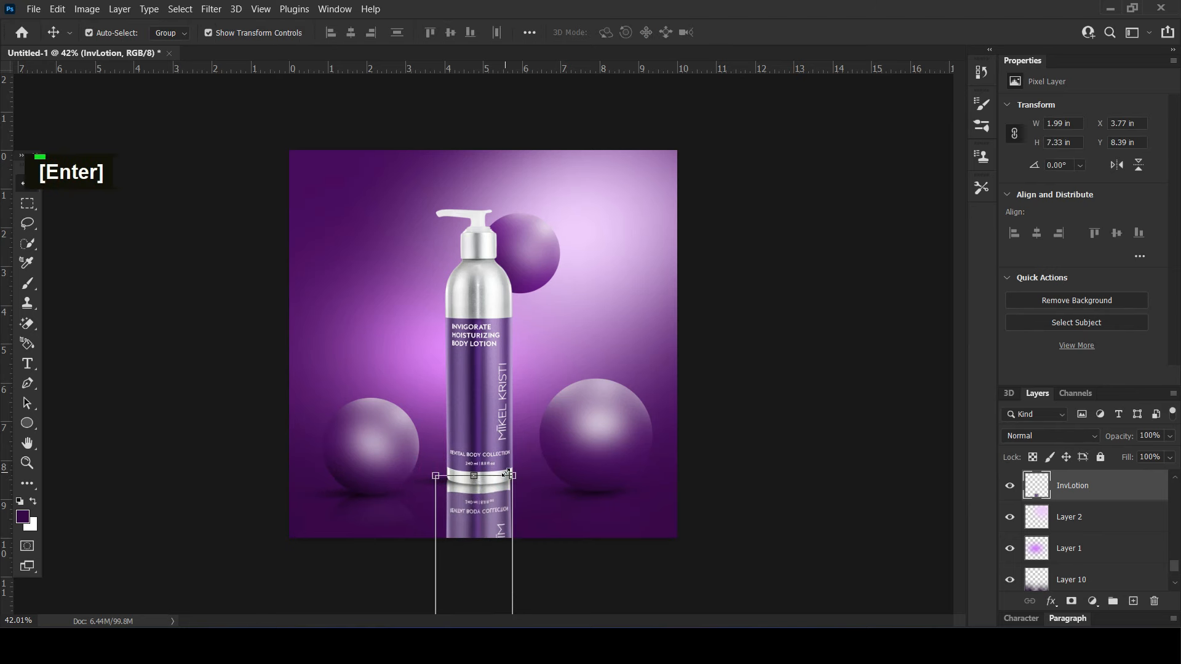
- Nudge the bottle reflection down three steps and warp its upper right corner slightly outward
key("Down")
key("Down")
key("Down")
key("ctrl+t")
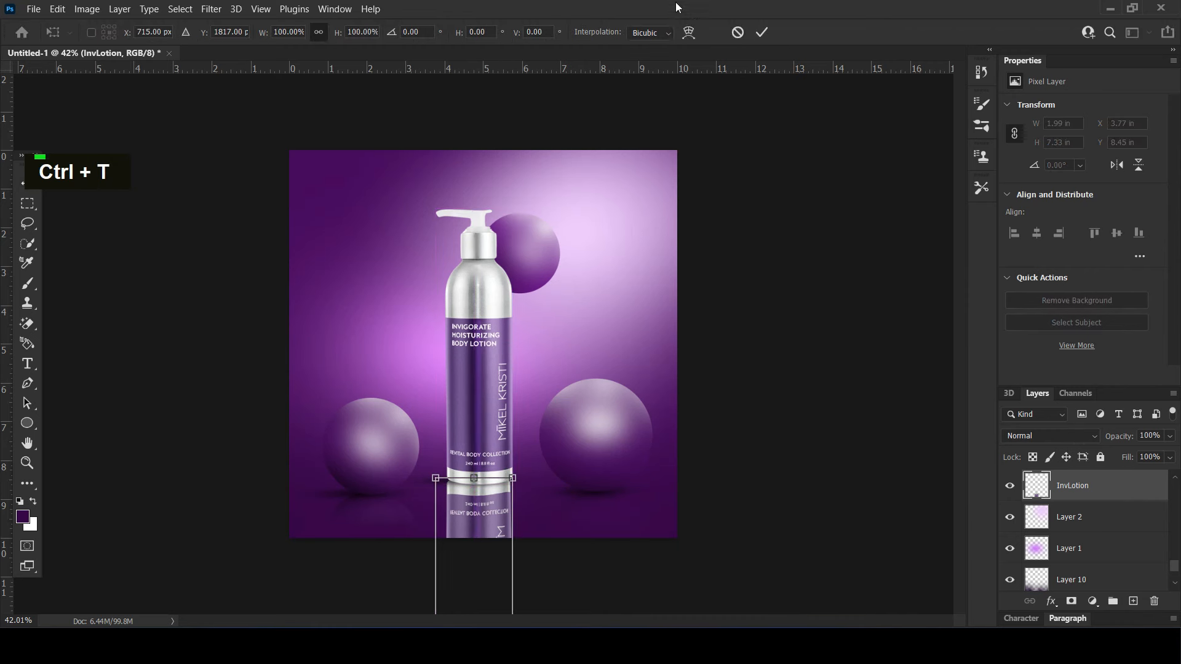
left_click(689, 32)
left_click_drag(513, 479, 518, 479)
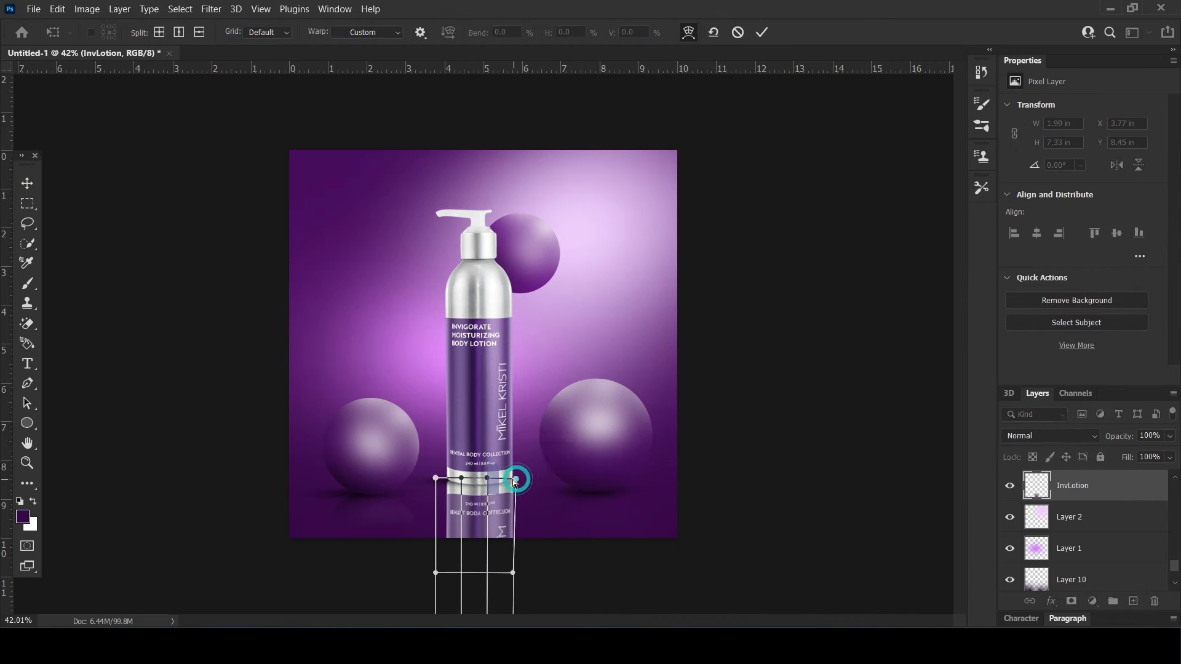
key("Return")
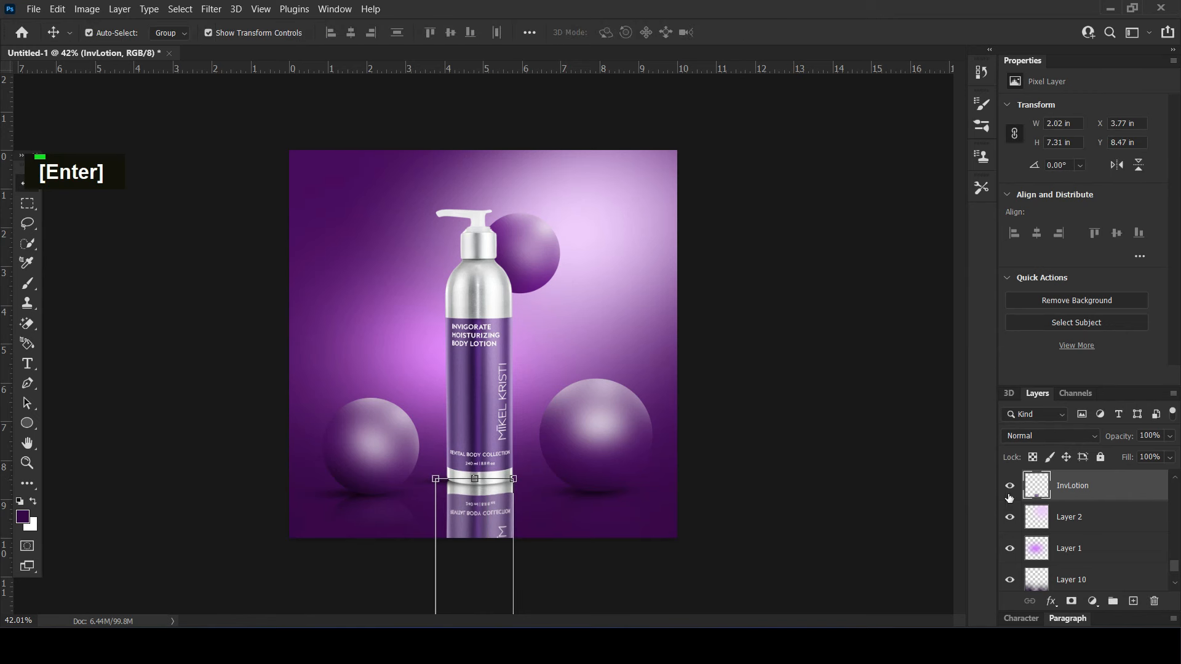
- Add an inverted, black layer mask to the InvLotion reflection layer and activate the Gradient tool
key("ctrl+i")
key("ctrl+z")
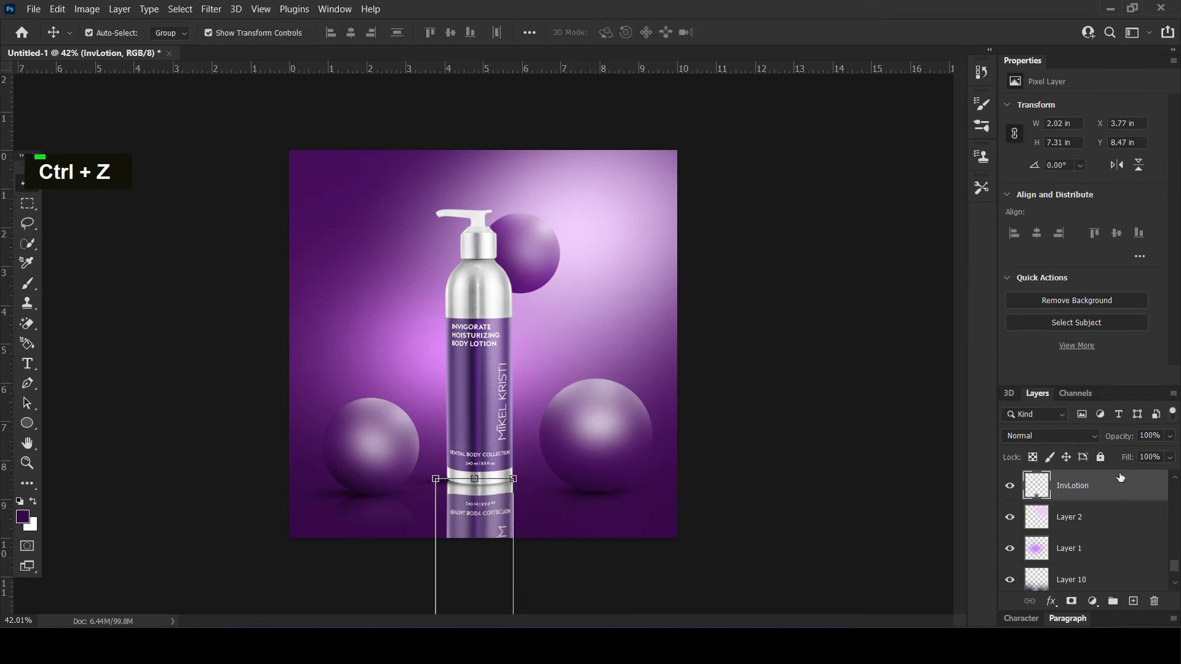
left_click(1072, 602)
key("ctrl+i")
left_click(27, 483)
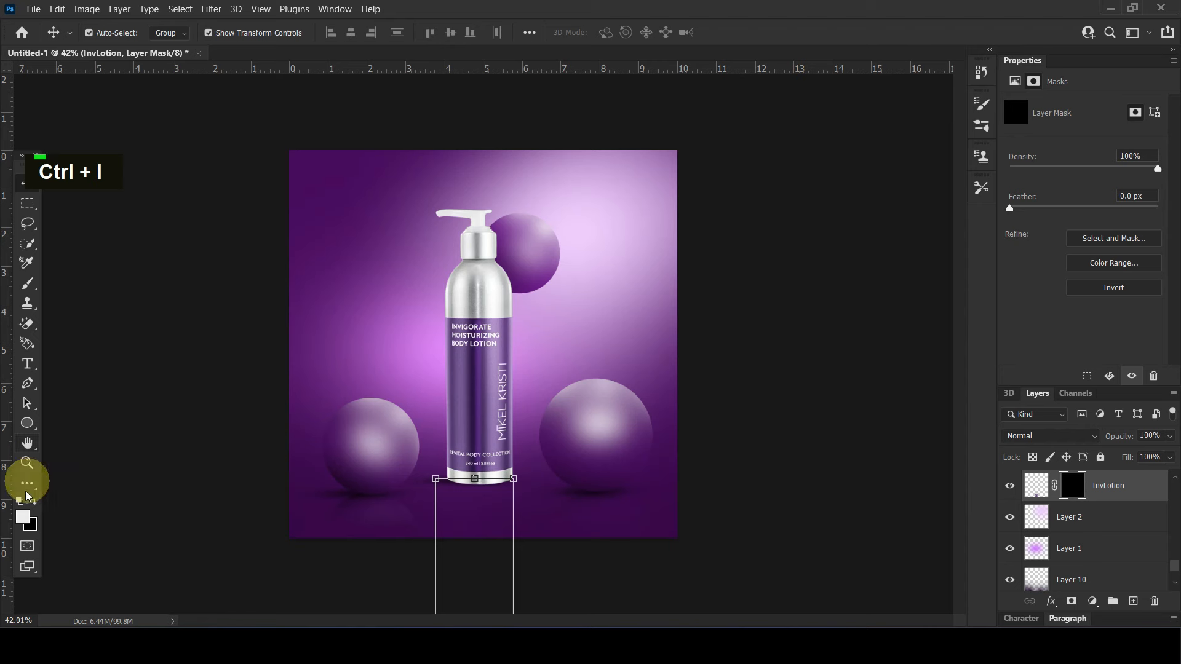
left_click(27, 485)
left_click(98, 527)
- Try fading the bottle reflection with vertical gradients on its mask and undo the attempts
left_click_drag(481, 536, 484, 470)
left_click(483, 461, "shift")
key("ctrl+z")
key("ctrl+z")
key("ctrl+z")
key("ctrl+z")
left_click(480, 512, "shift")
key("ctrl+z")
key("ctrl+z")
key("ctrl+z")
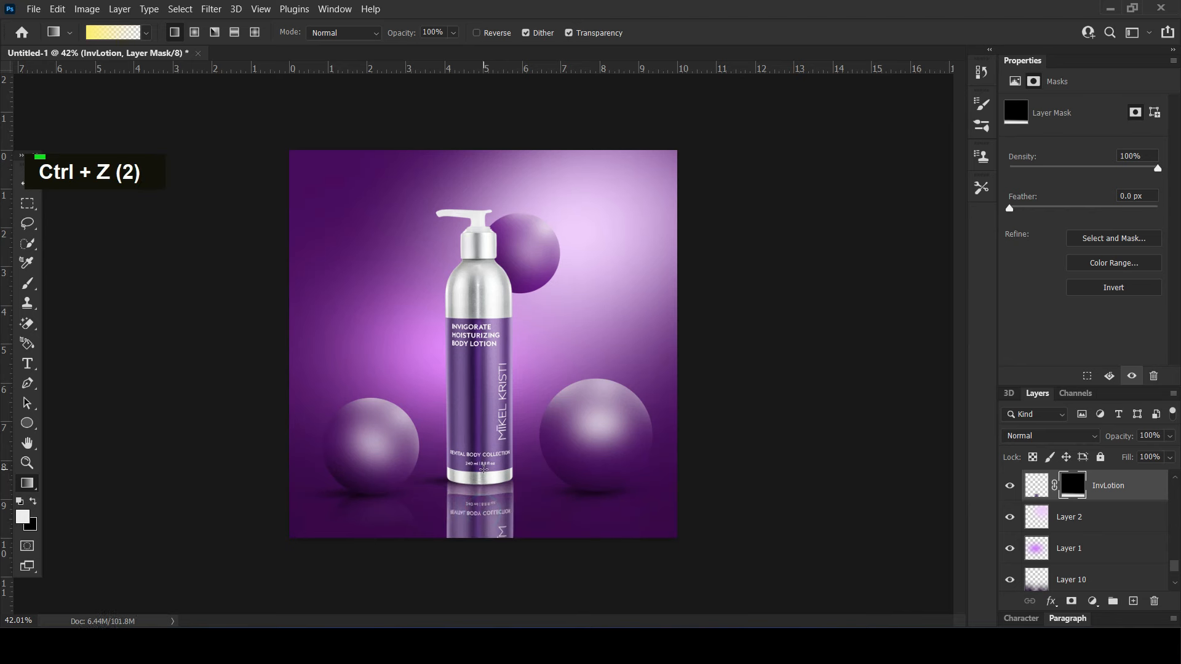
key("ctrl+z")
key("ctrl+z")
- Draw a short vertical gradient on the InvLotion mask from the bottle's base downward so the reflection fades out
left_click_drag(483, 471, 484, 508)
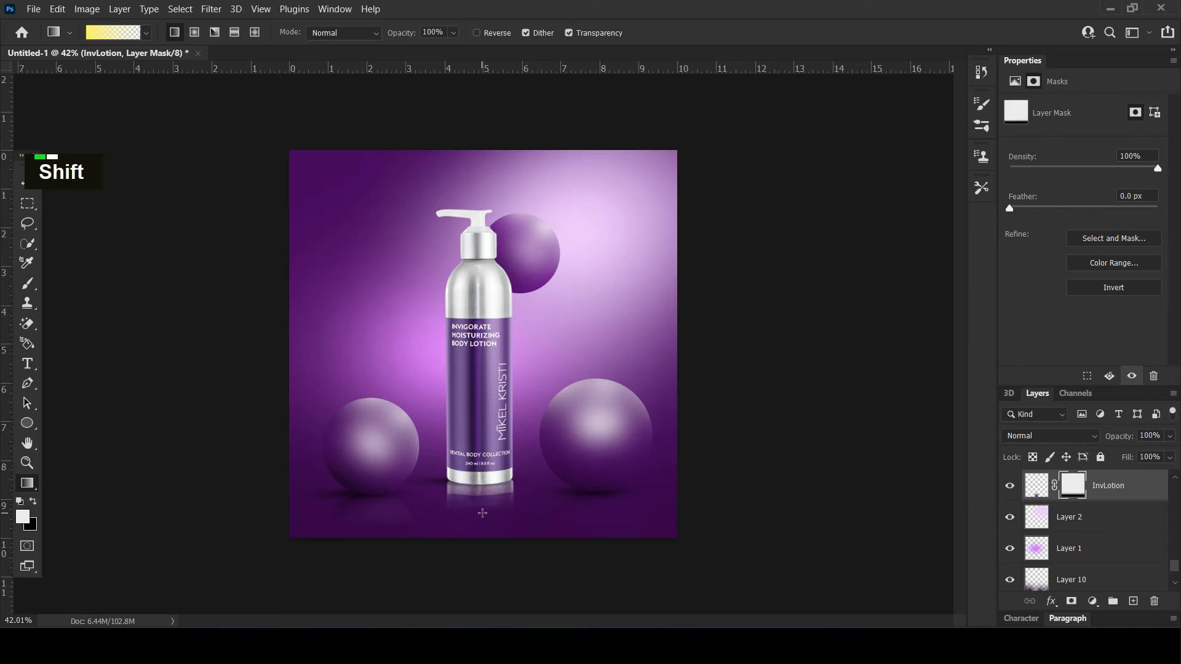
- Lower the bottle reflection's opacity to 67% and shift the left sphere slightly up together with its shadow and reflection
left_click_drag(1120, 438, 1109, 438)
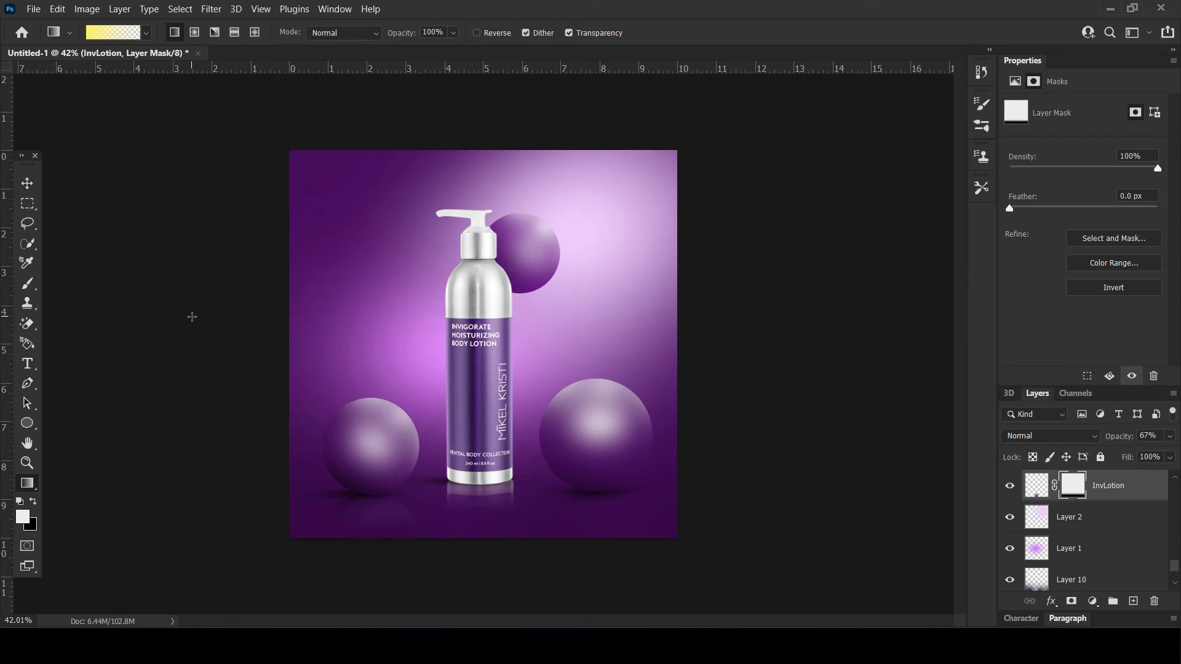
double_click(27, 184)
left_click(355, 514)
left_click(374, 453, "shift")
left_click_drag(367, 478, 369, 467)
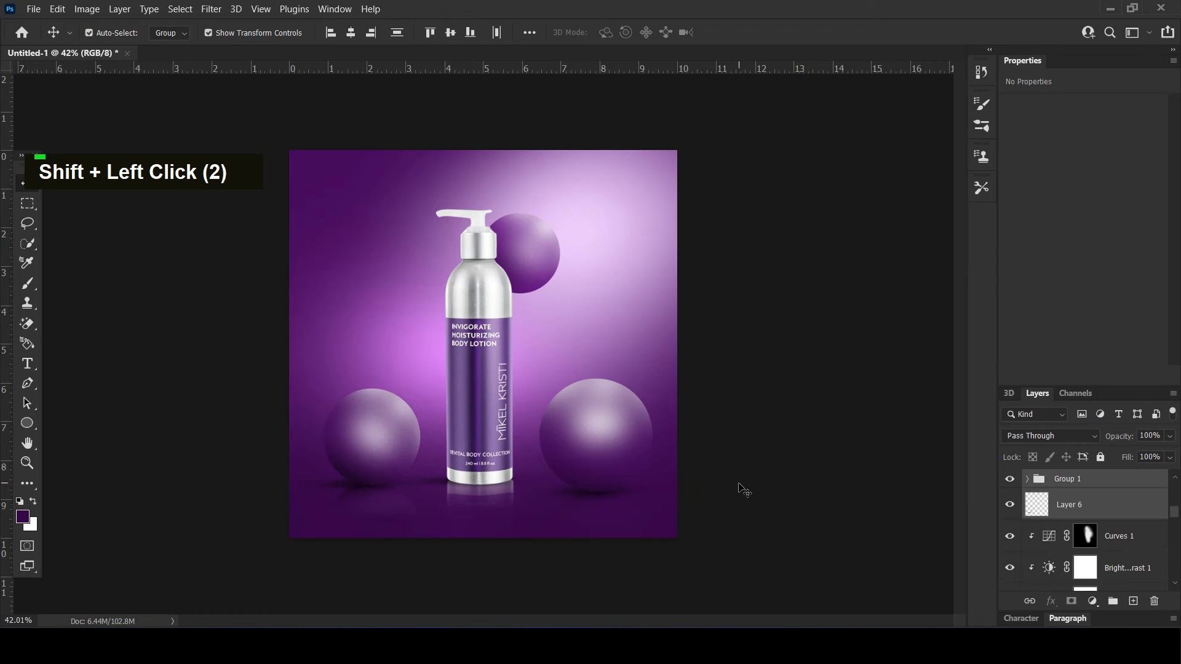
left_click(744, 489)
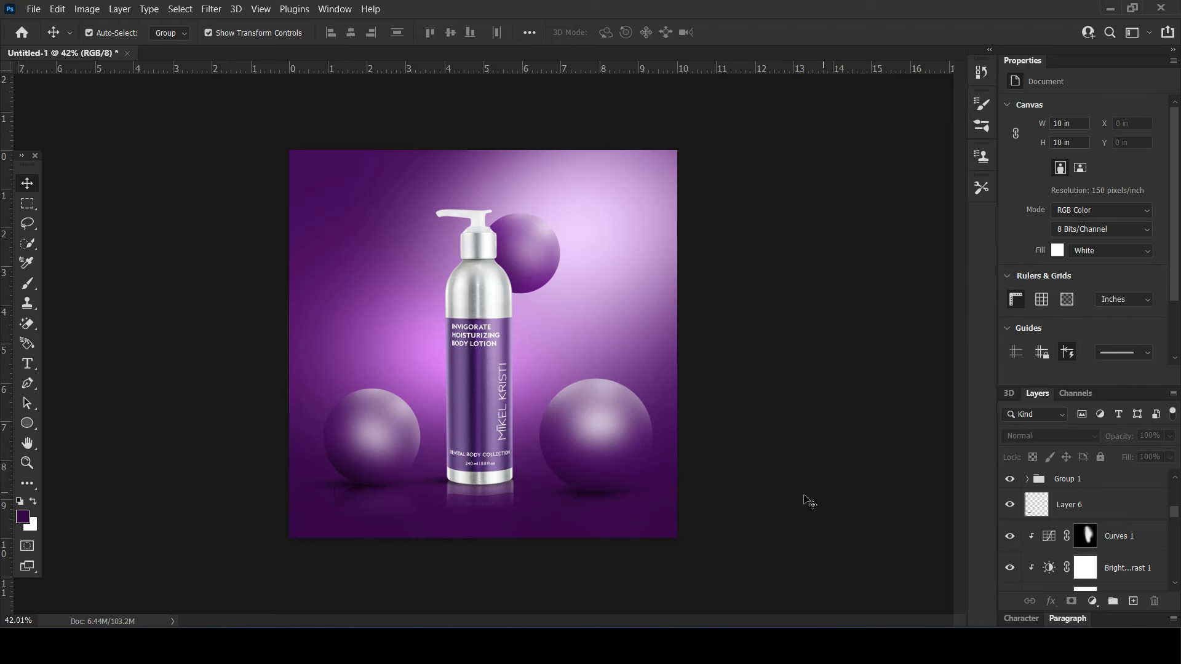
- Shift the right sphere slightly up together with its shadow and reflection
left_click(584, 506)
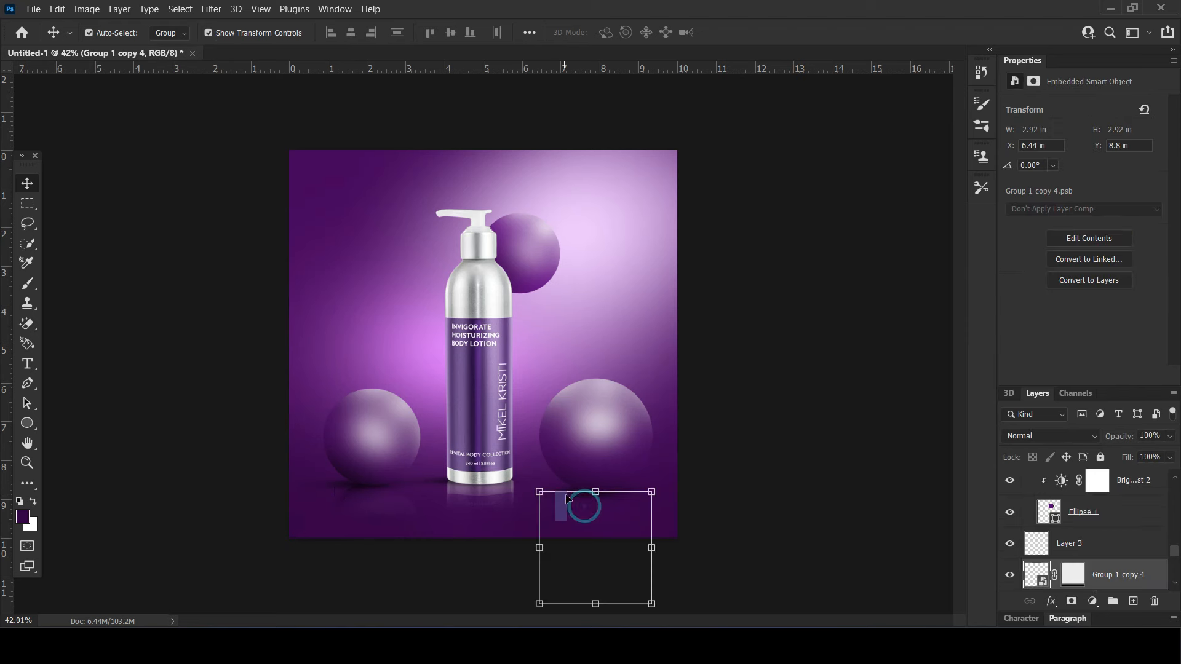
left_click(593, 448, "shift")
left_click_drag(591, 467, 591, 460)
left_click(849, 411)
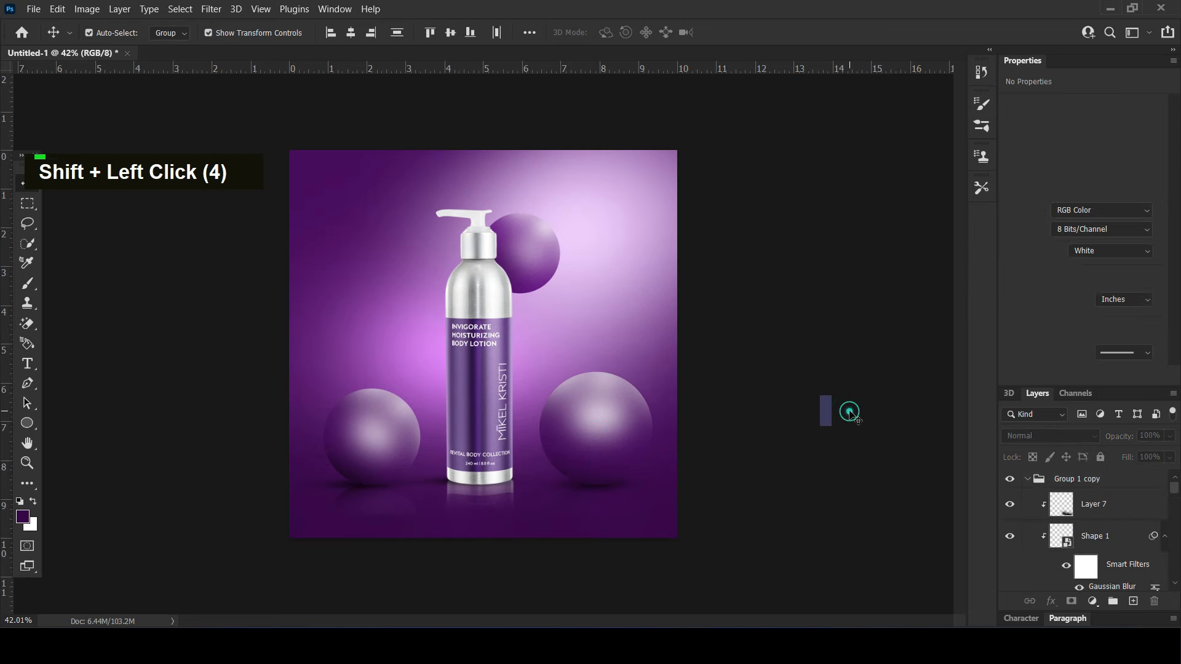
- Try moving the bottle's shadow layer, Layer 3, lower in the layer stack and undo the change
scroll(539, 417, "down", 2)
scroll(539, 417, "up", 3)
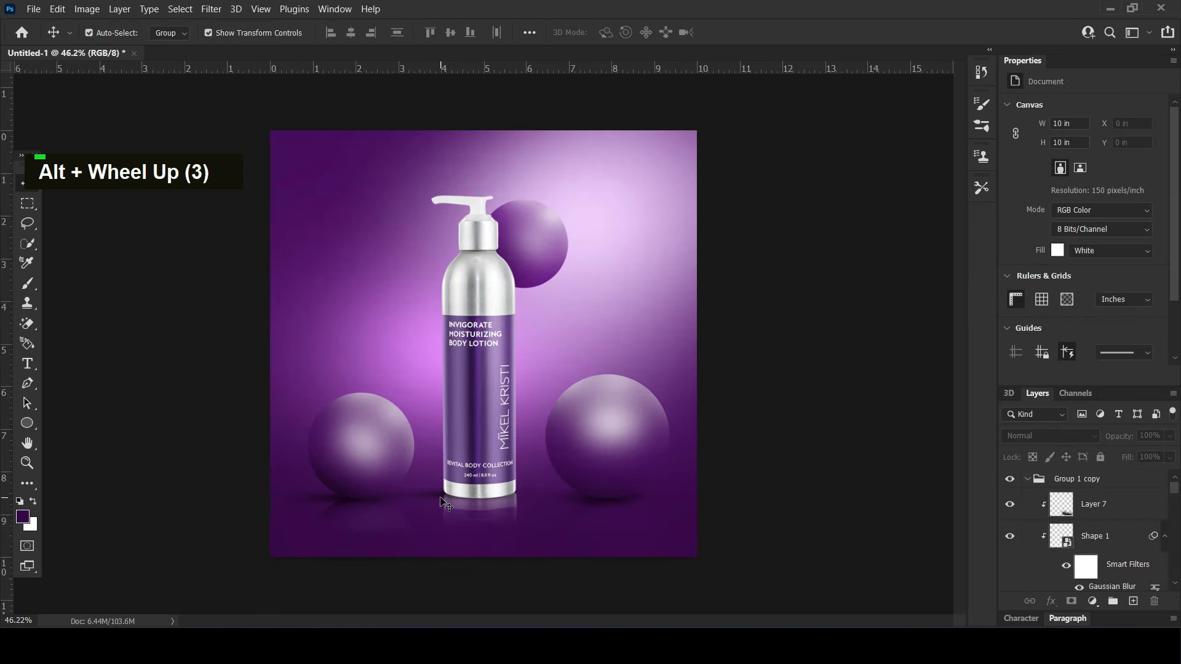
left_click(470, 518)
left_click(772, 493)
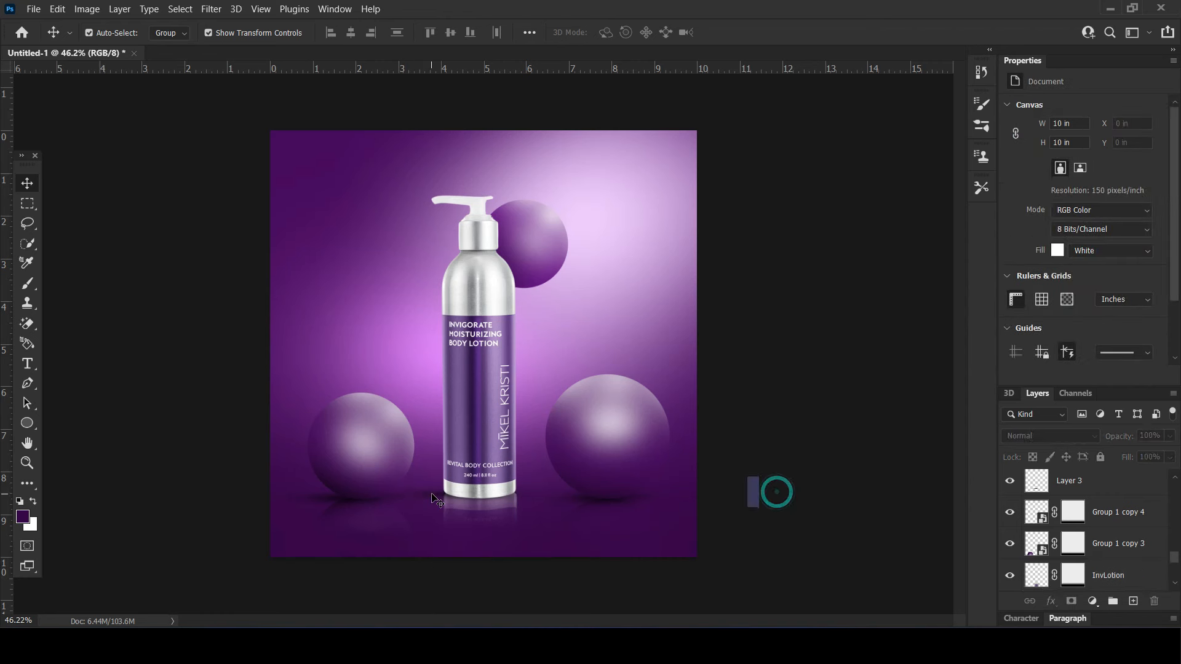
left_click(432, 496)
left_click_drag(1082, 496, 1075, 564)
key("ctrl+z")
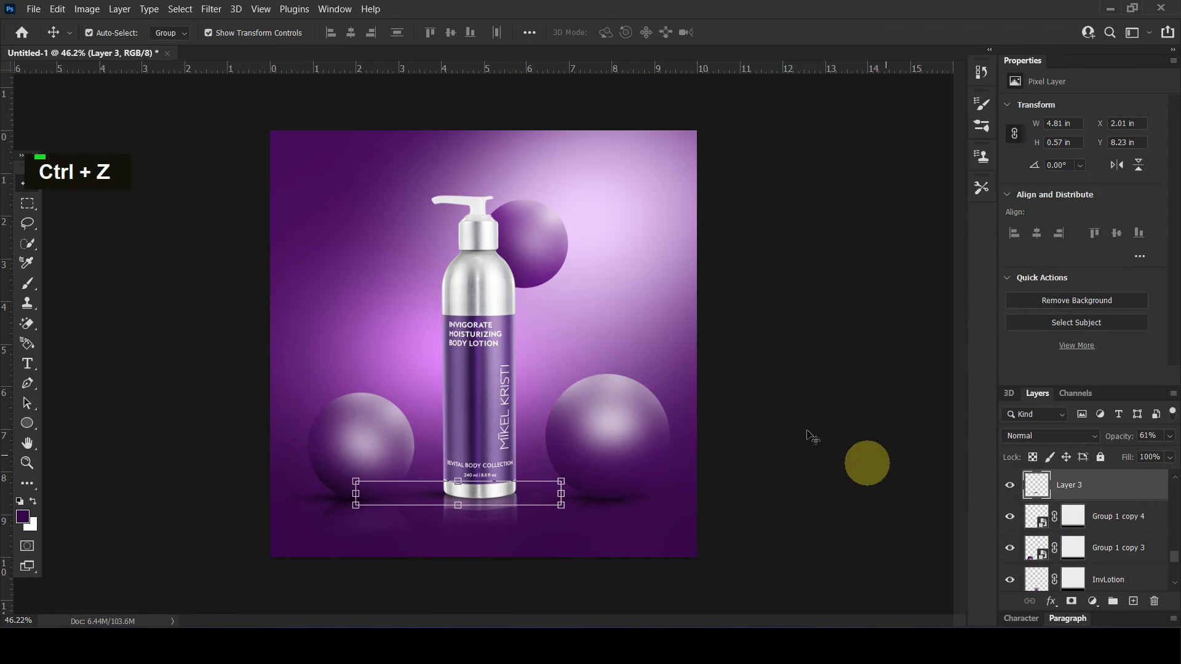
- Nudge the bottle's shadow on Layer 3 down two steps
left_click(432, 502)
key("Down")
key("Down")
left_click_drag(825, 413, 837, 382)
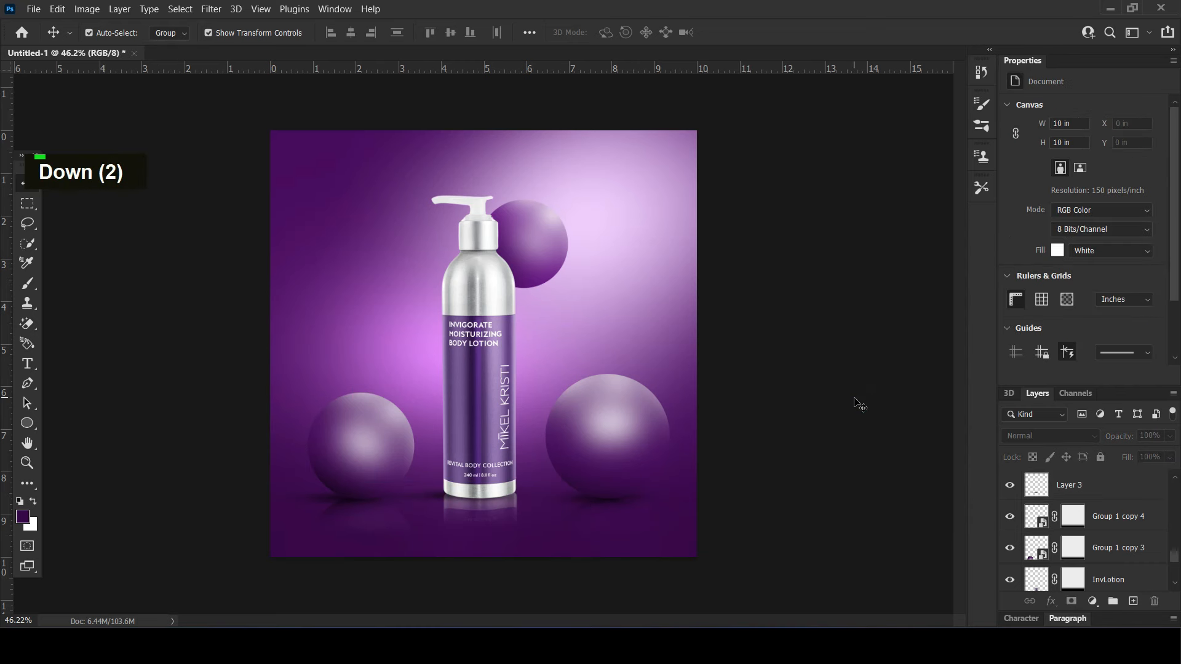
- Activate the Brush tool, delete the unneeded layer from the stack, and collapse the Group 1 copy 2 group
scroll(496, 304, "down", 4, "alt")
scroll(751, 473, "up", 3, "alt")
left_click(27, 283)
left_click(1105, 517)
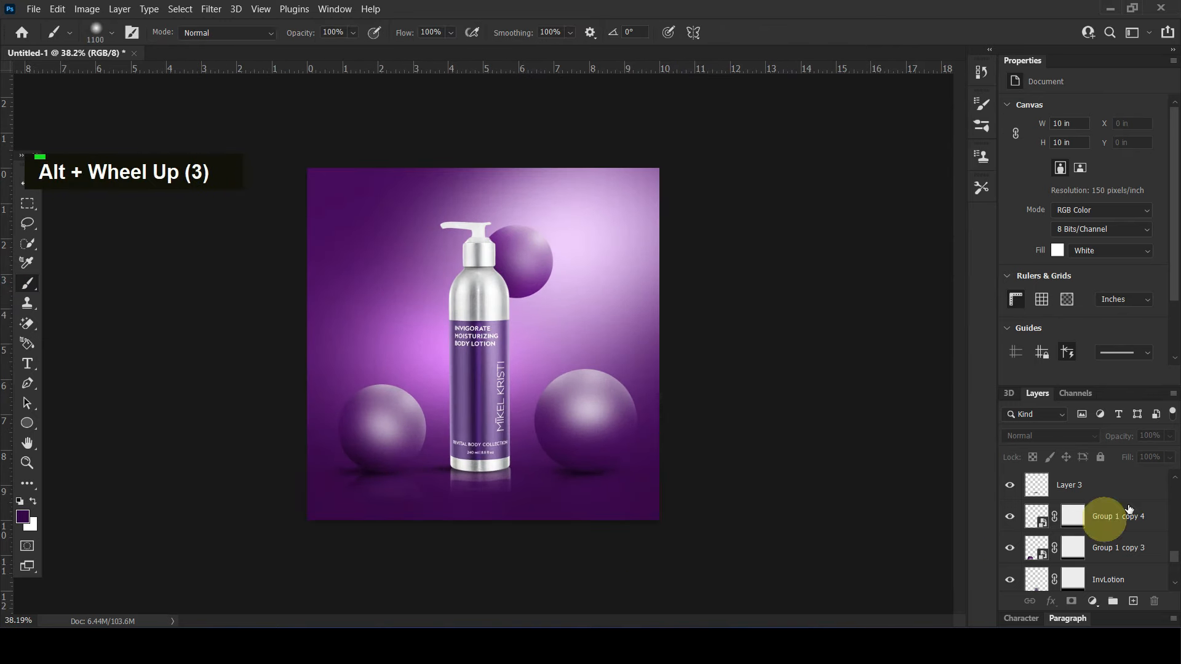
scroll(1130, 510, "up", 15)
scroll(1101, 533, "down", 2)
left_click_drag(1096, 556, 1155, 601)
left_click(1030, 511)
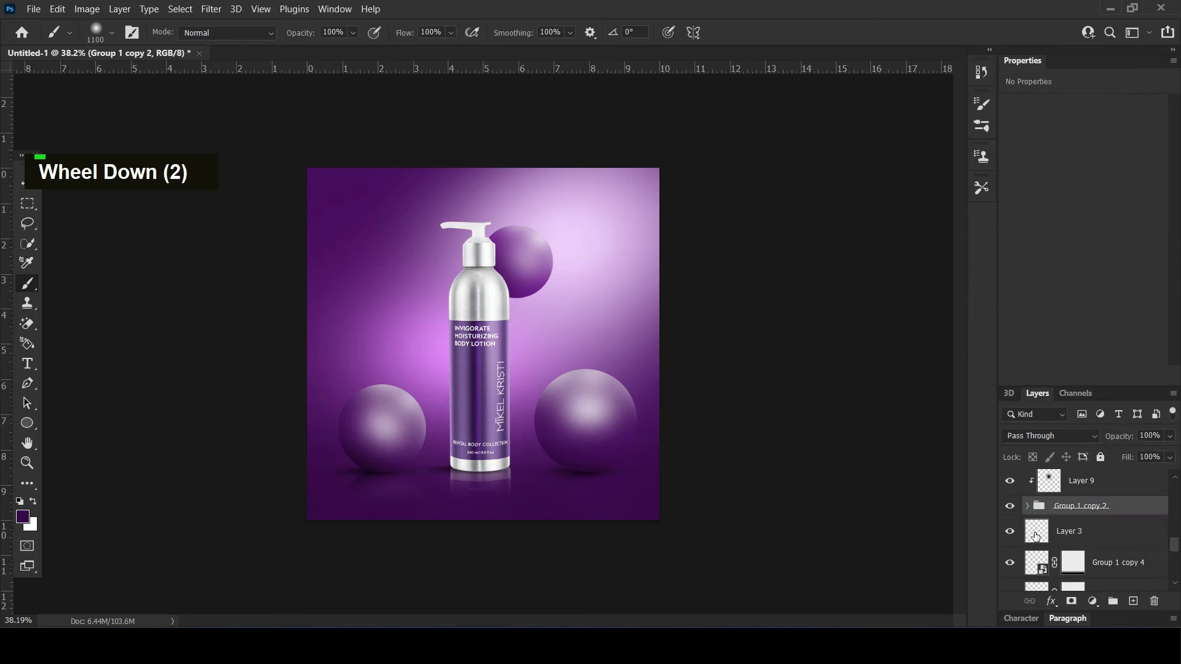
- Collapse the Group 1 copy group and add a new empty layer at the top of the layer stack
scroll(1036, 519, "up", 10)
scroll(1036, 520, "up", 15)
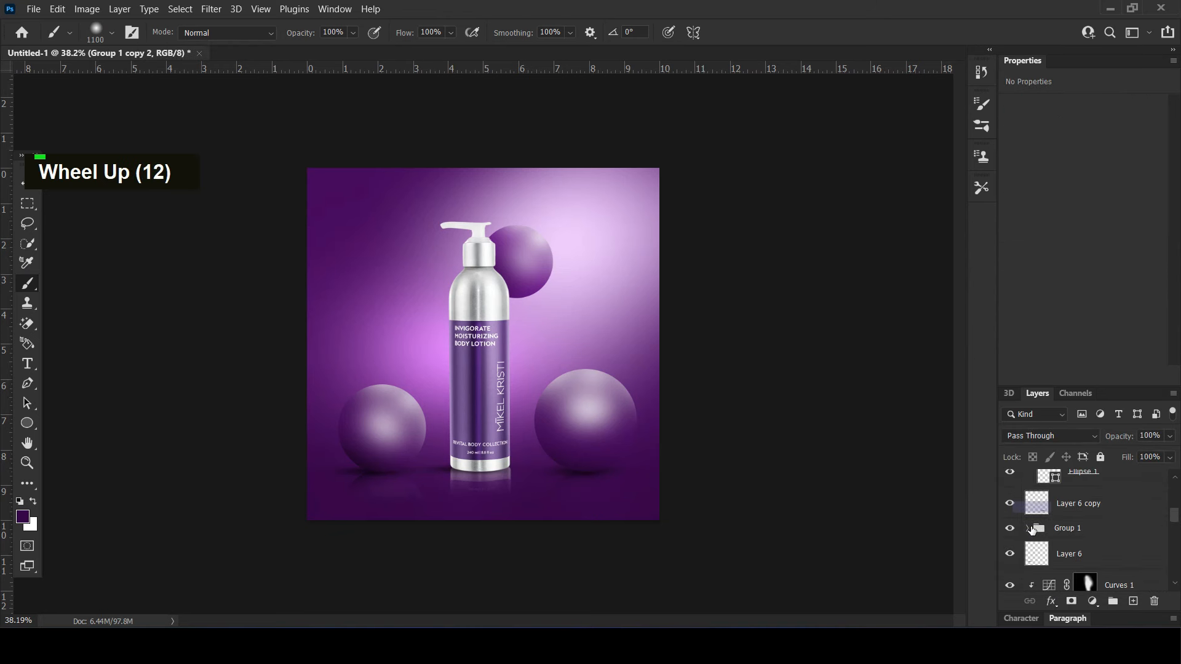
left_click(1028, 483)
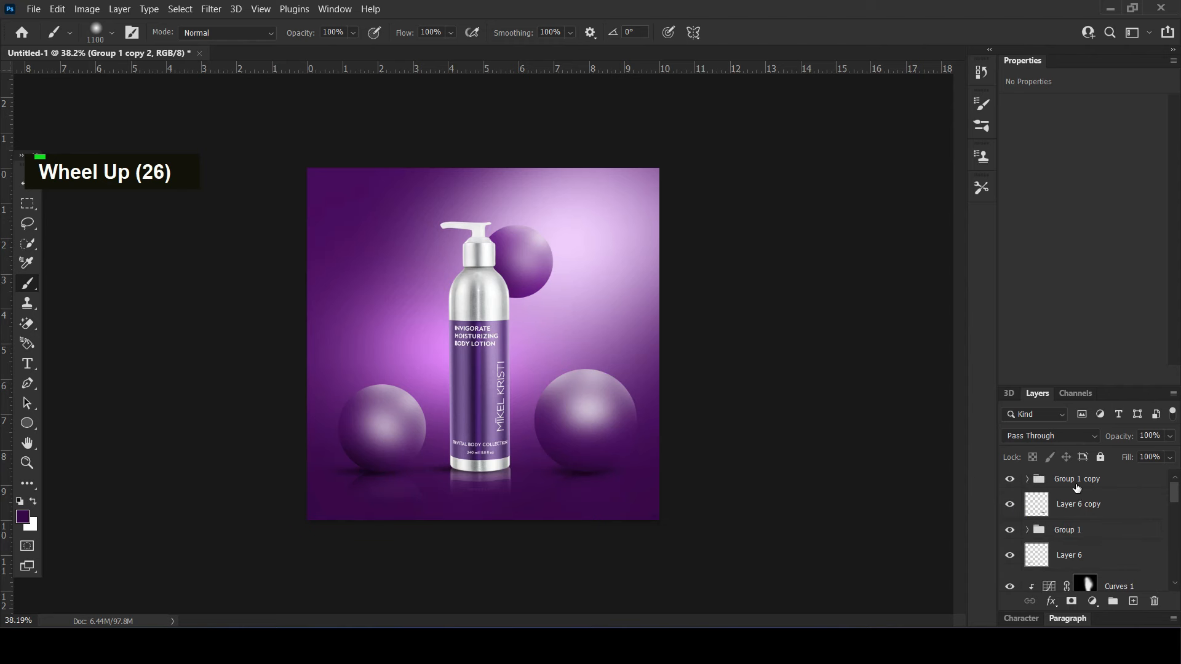
left_click(1134, 601)
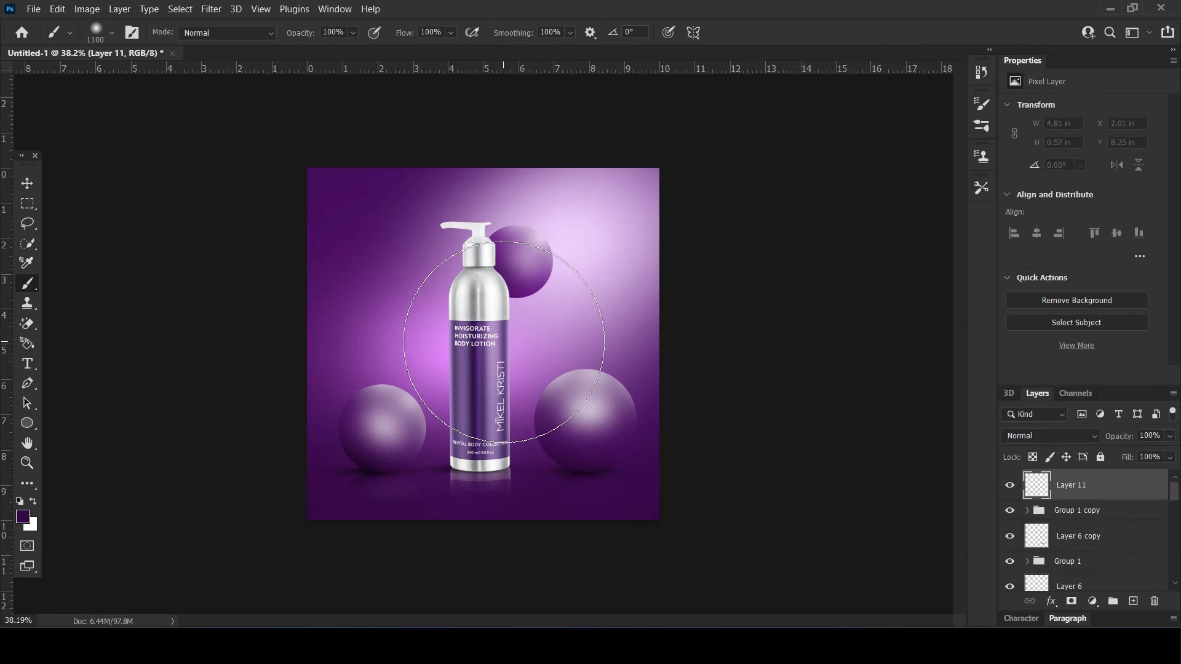
- Reduce the brush size from the large background size to 400 px
key("bracketleft")
key("bracketleft")
key("bracketleft")
key("bracketleft")
key("bracketleft")
key("bracketleft")
key("bracketleft")
- Try a soft dab of light purple #df81ff beside the bottle on the new layer and undo it
left_click(22, 516)
left_click(406, 382)
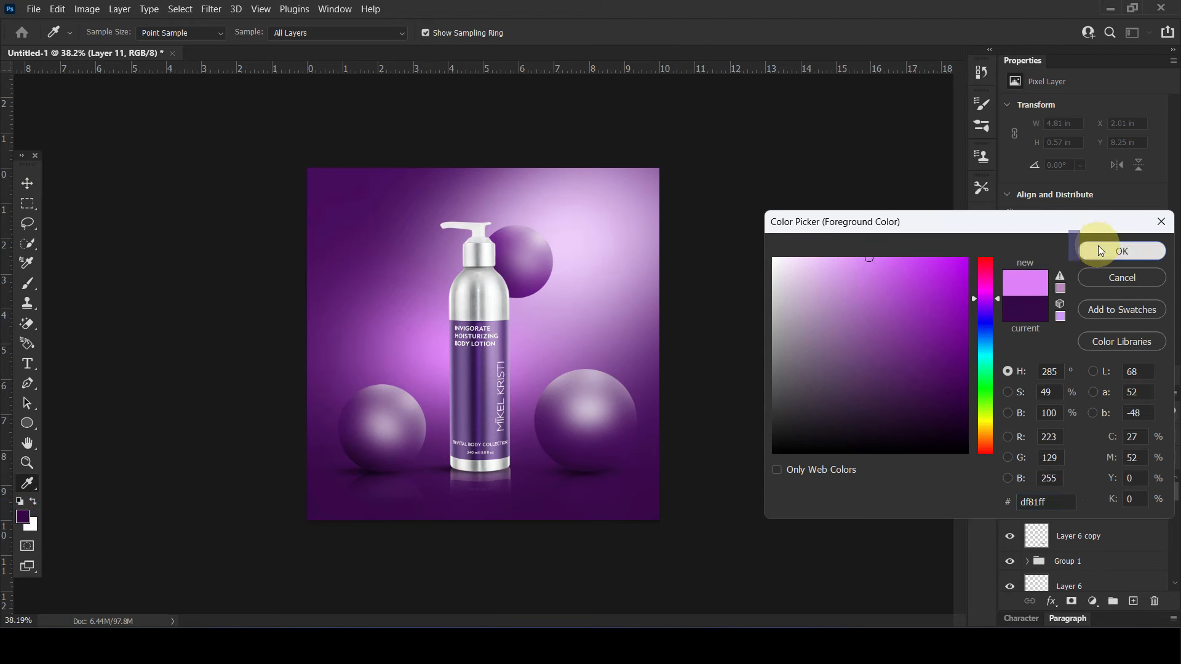
left_click(1113, 251)
left_click(428, 318)
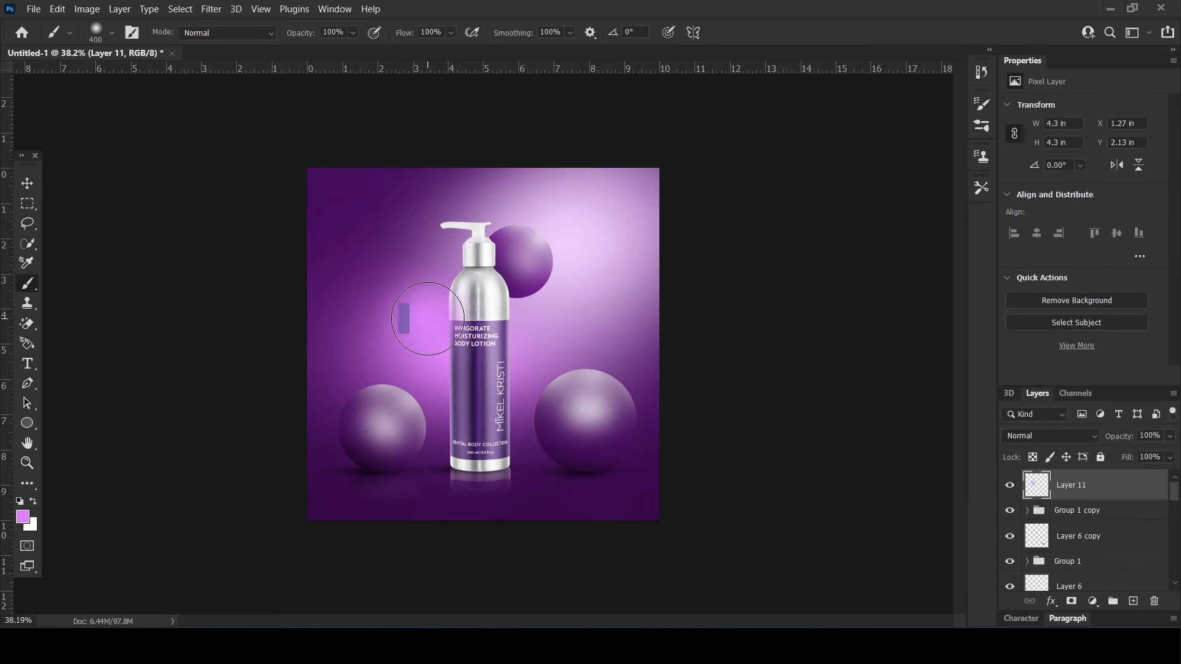
key("ctrl+z")
- Choose a more saturated purple foreground color and paint a soft 400 px dab beside the bottle on Layer 11
left_click(22, 516)
left_click(905, 265)
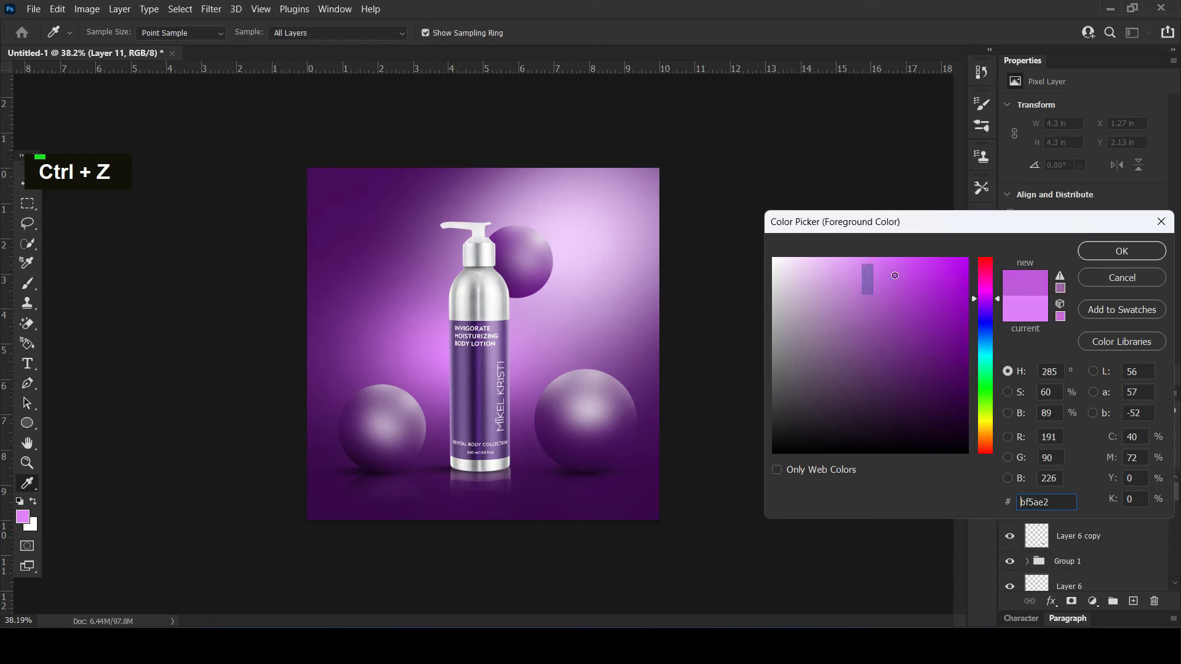
left_click(984, 298)
left_click_drag(984, 298, 984, 301)
left_click(909, 261)
left_click(1122, 251)
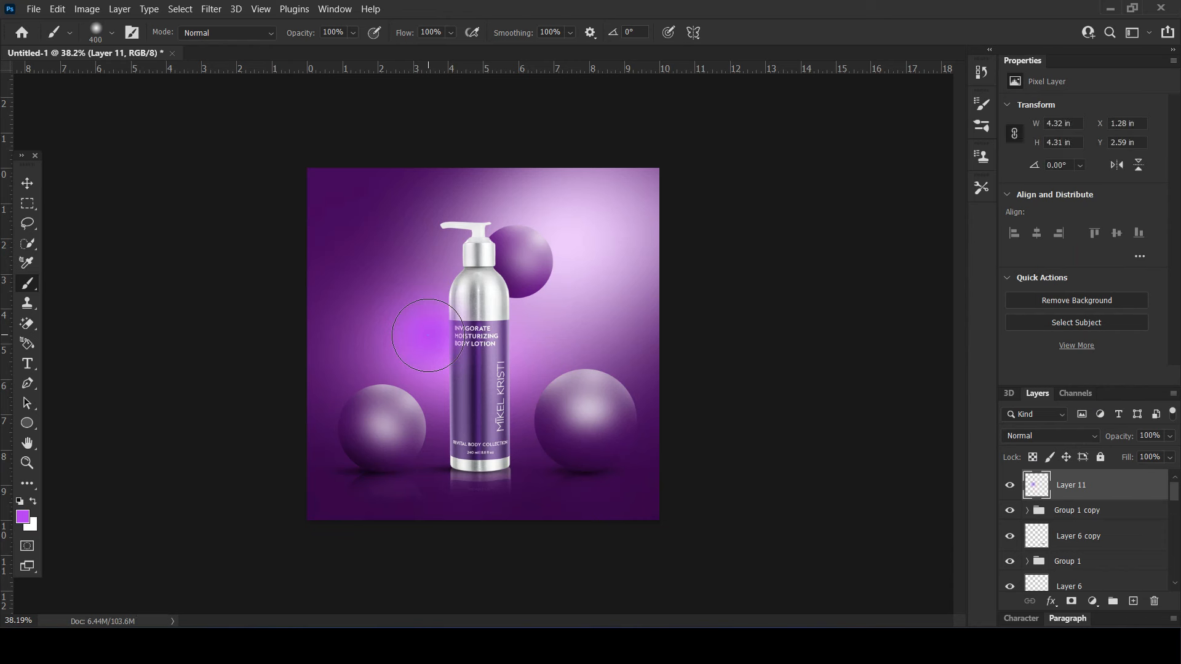
- Paint a white 200 px dab at the center of the purple glow on Layer 11
key("bracketleft")
key("bracketleft")
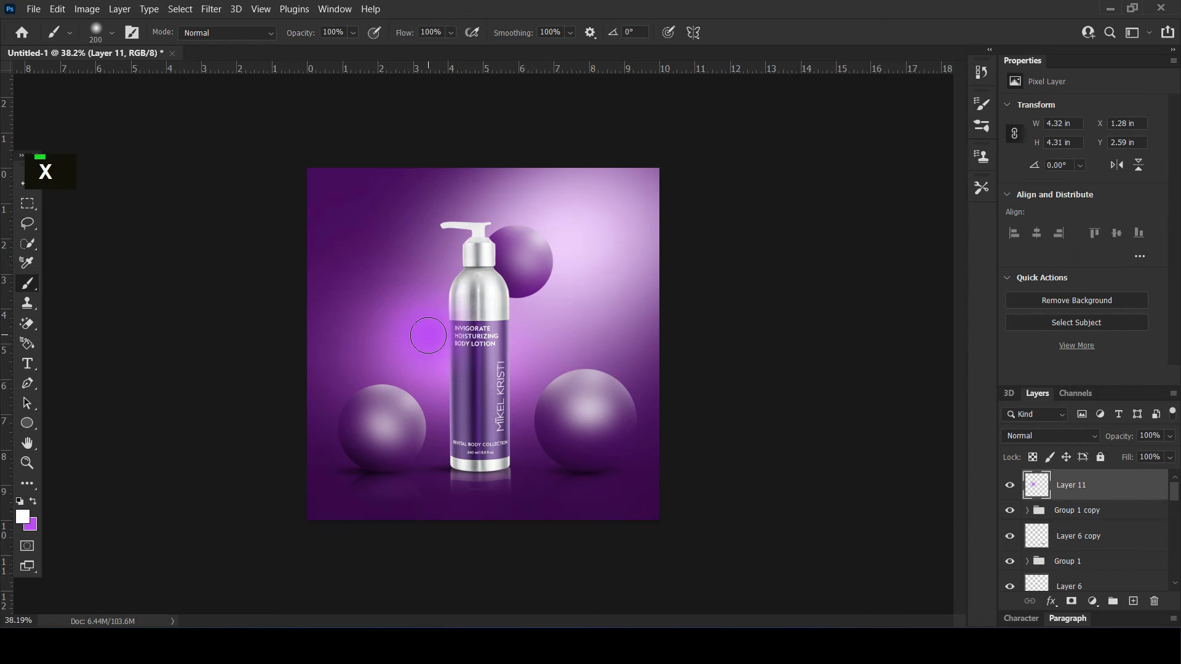
left_click(428, 335)
- Set the blend mode of the Layer 11 glow to Screen
left_click(27, 183)
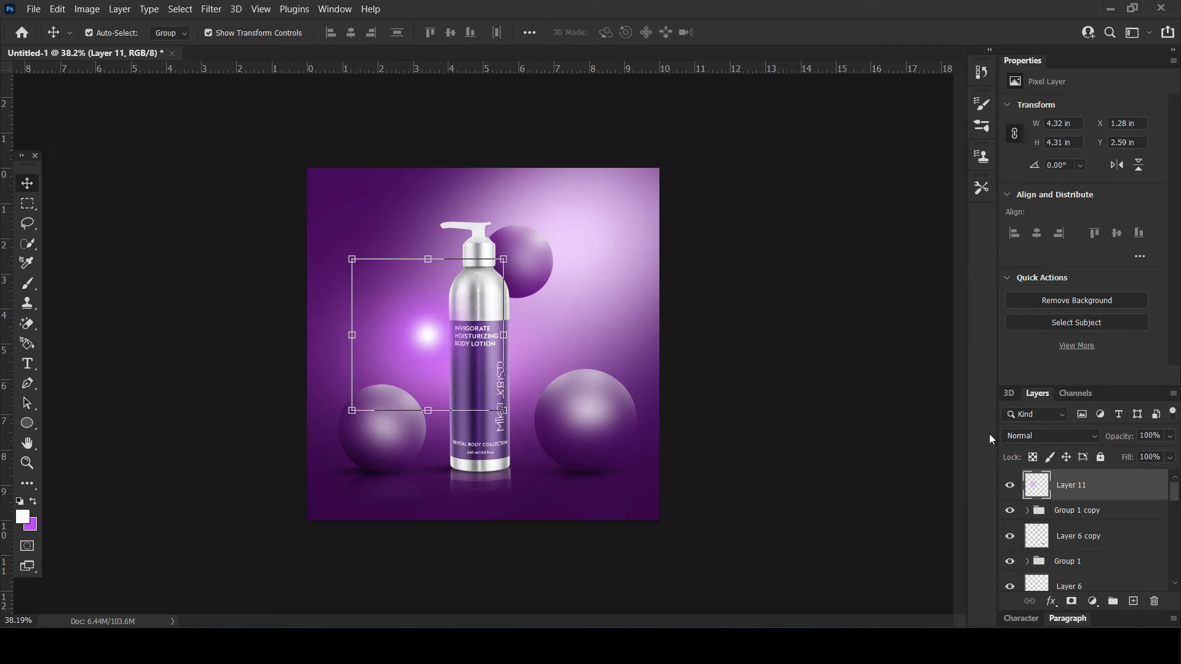
left_click(1046, 436)
left_click(1015, 355)
- Place the glow on the bottle's right edge and reshape it into a tall streak, about 35% wide and 230% high
left_click_drag(417, 337, 516, 331)
left_click_drag(588, 325, 486, 337)
left_click_drag(502, 399, 509, 546)
left_click_drag(503, 438, 509, 389)
left_click_drag(508, 500, 513, 547)
left_click_drag(526, 374, 503, 348)
key("Return")
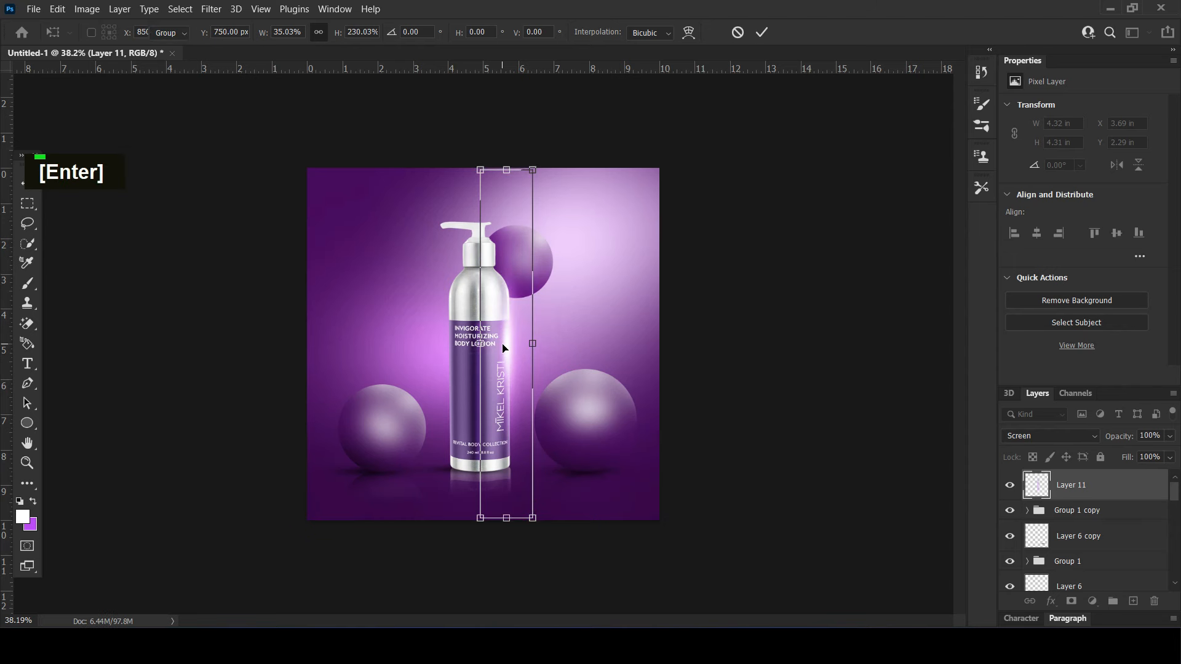
- Duplicate the bottle's edge glow onto the top of the right sphere and widen and shorten it into a rounder highlight
left_click(762, 346)
left_click_drag(510, 349, 557, 215)
key("ctrl+t")
left_click_drag(553, 429, 593, 397)
left_click_drag(584, 303, 669, 316)
left_click_drag(583, 295, 583, 325)
- Duplicate the sphere highlight onto the small sphere behind the bottle, enlarge it, and shift it to that sphere's right edge
left_click_drag(584, 405, 535, 256)
key("Return")
left_click_drag(595, 315, 616, 337)
key("Return")
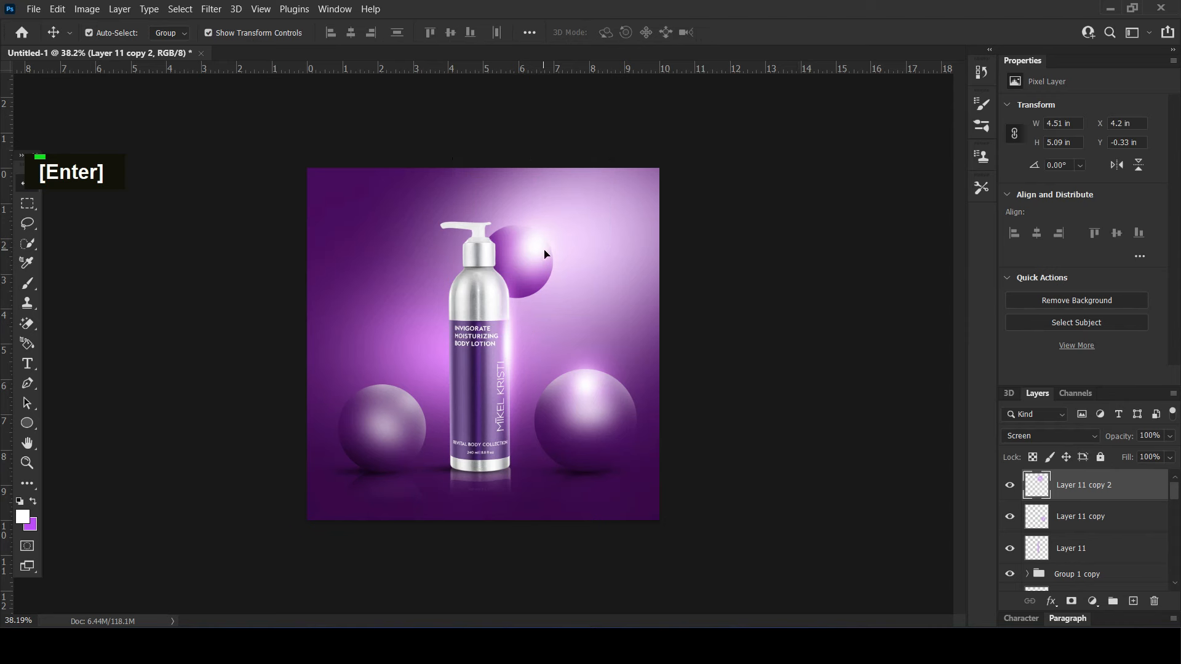
left_click(819, 283)
left_click_drag(534, 248, 542, 247)
left_click(719, 269)
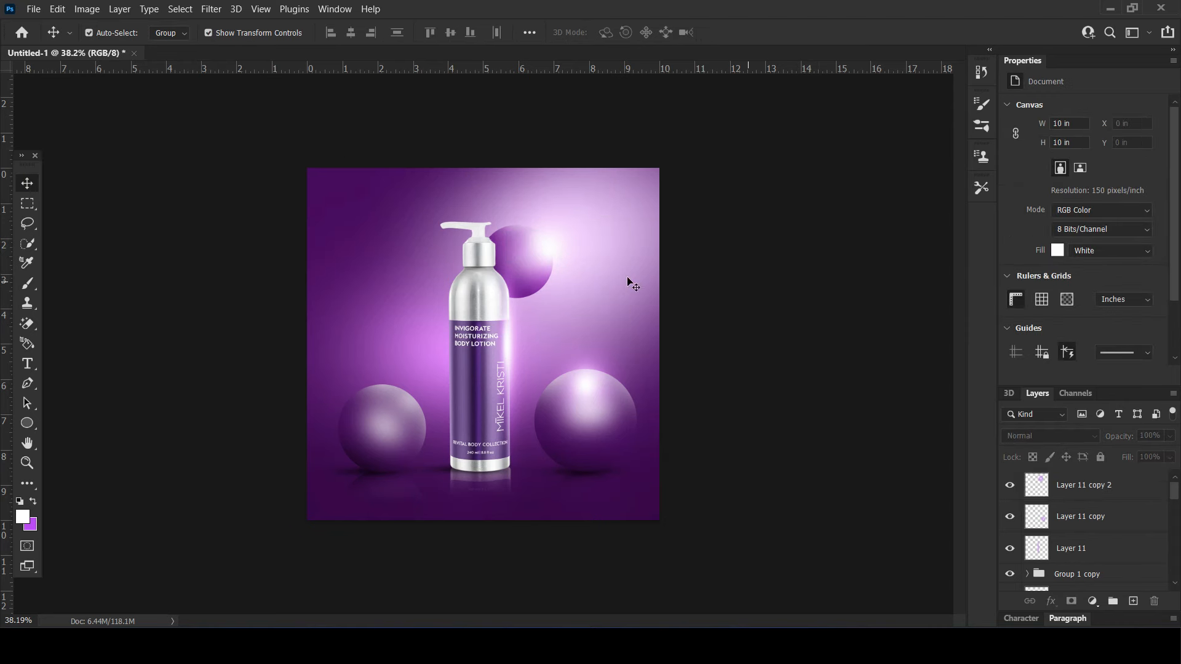
left_click(552, 248)
left_click(793, 363)
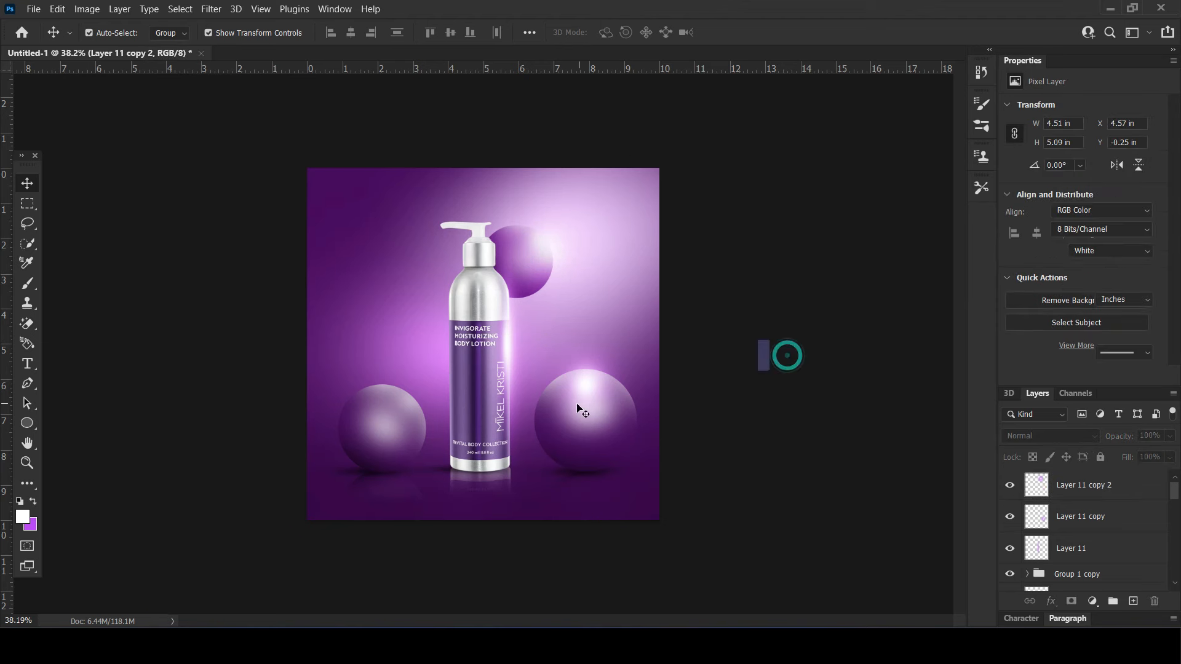
- Enlarge the right sphere's highlight on Layer 11 copy to about 160% and lower its opacity to 95%
left_click(561, 374)
left_click_drag(647, 311, 693, 286)
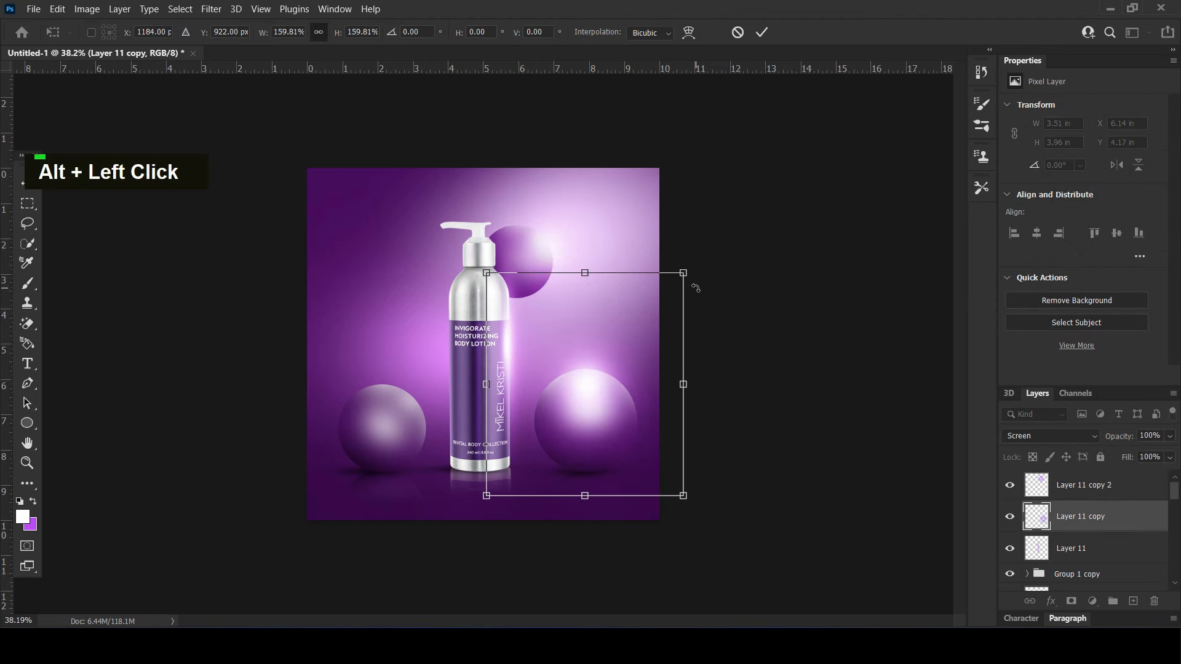
key("Return")
left_click_drag(1114, 437, 1116, 439)
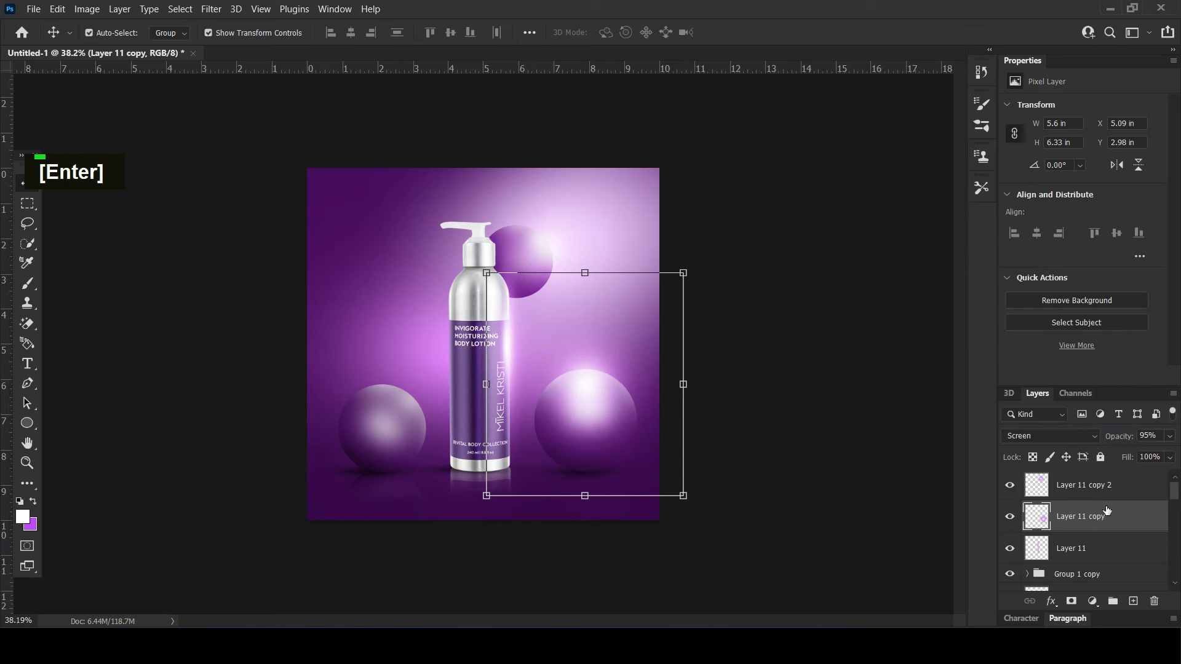
- Add a layer mask to Layer 11 copy and fade the glow above the right sphere with a soft black 600 px brush
left_click(1071, 601)
left_click(27, 283)
left_click(33, 500)
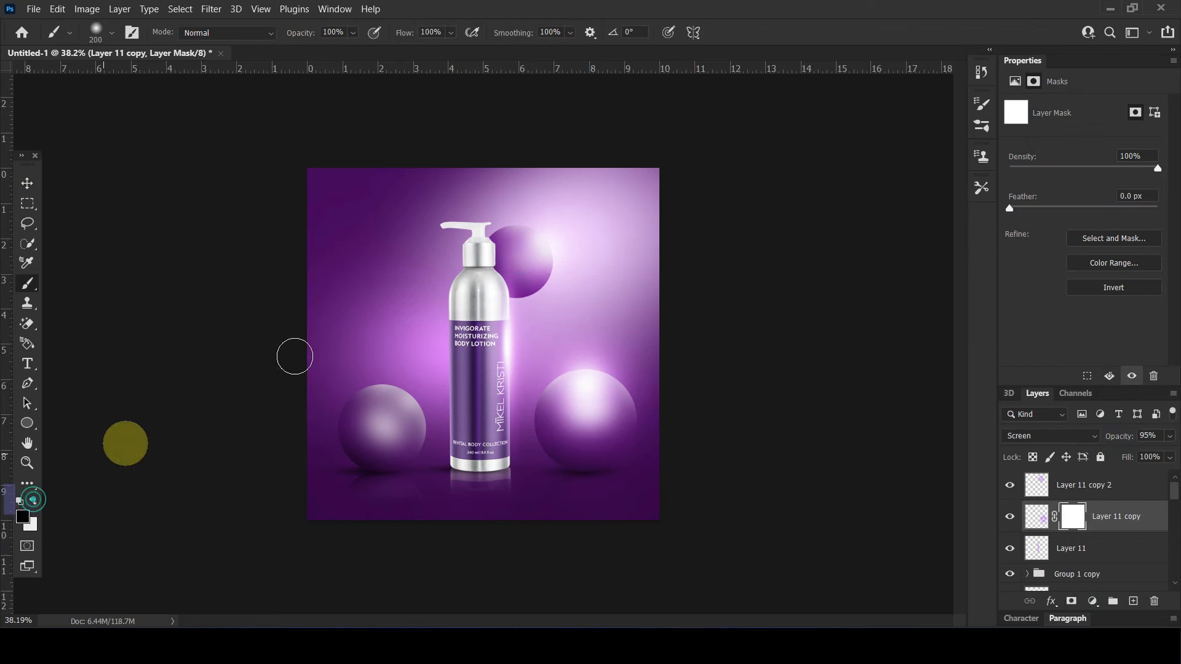
key("bracketright")
key("bracketright")
key("bracketright")
key("bracketright")
key("bracketright")
left_click(581, 332)
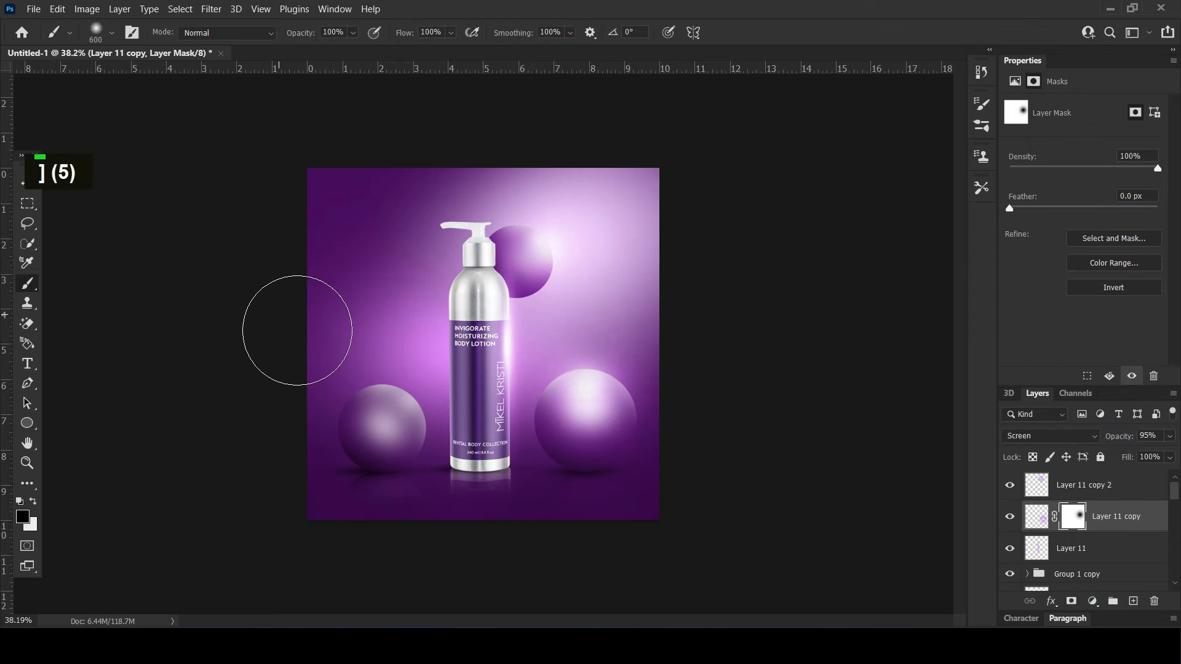
key("ctrl+z")
left_click(577, 287)
left_click(577, 287)
left_click(680, 311)
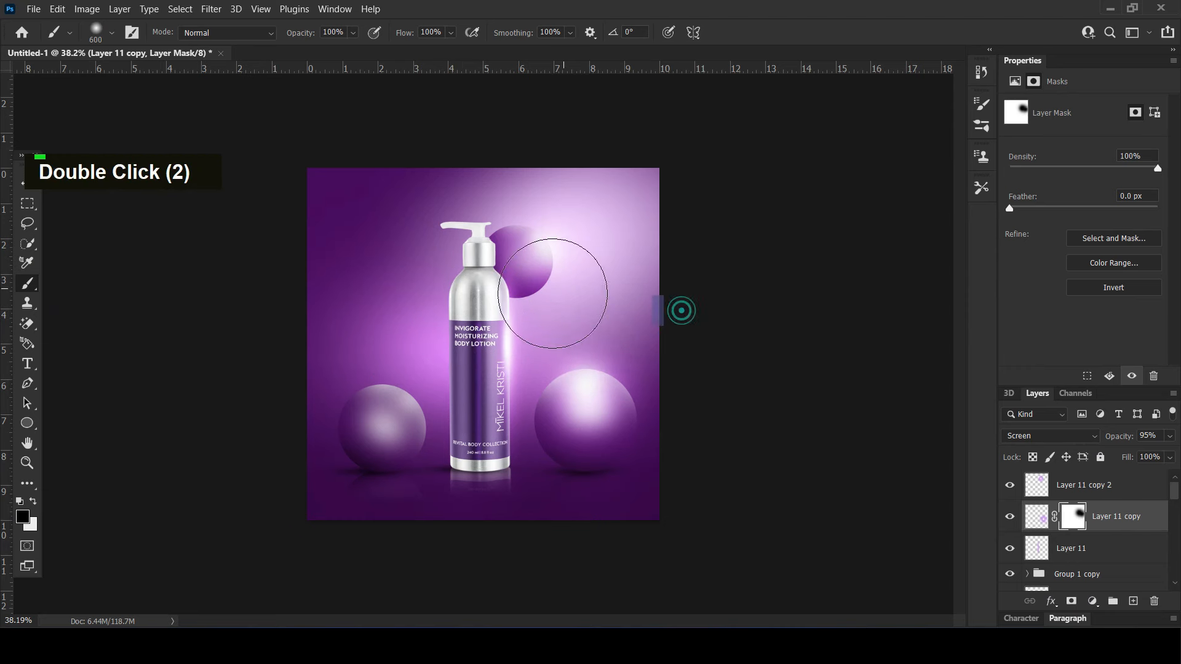
- Reduce the opacity of the right sphere's highlight, Layer 11 copy, to 84%
left_click(23, 184)
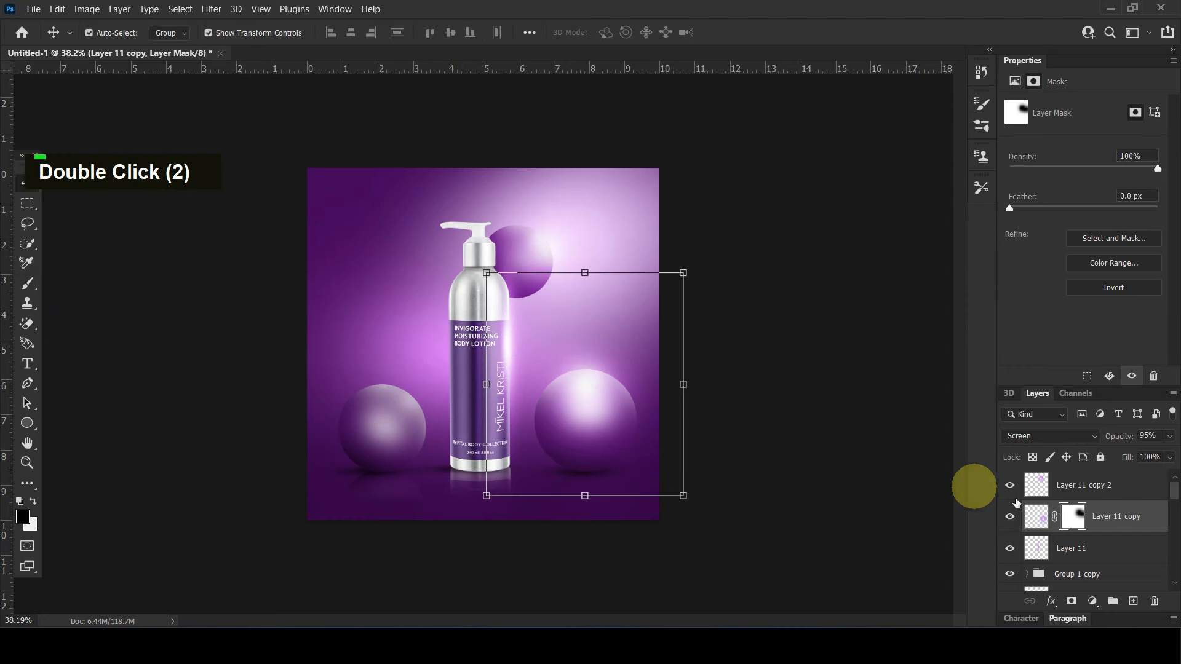
left_click(1036, 516)
left_click_drag(1125, 437, 1118, 438)
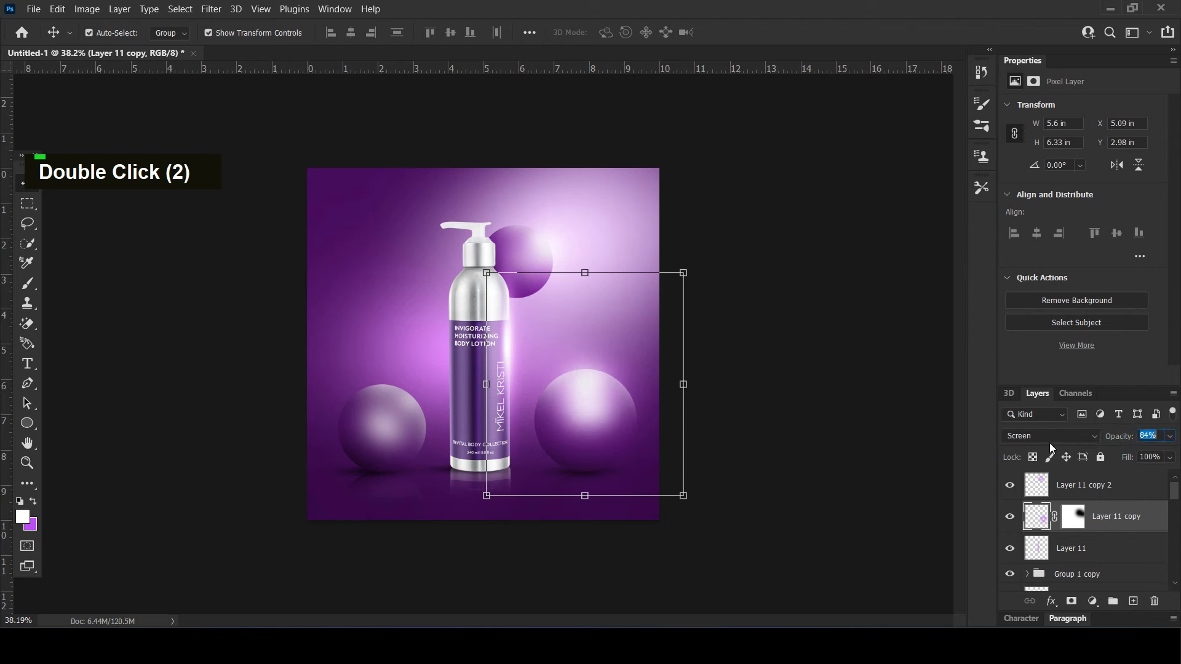
- Duplicate the masked highlight onto the left sphere and rotate it clockwise by about 15 degrees so it faces the bottle
left_click_drag(607, 419, 414, 434)
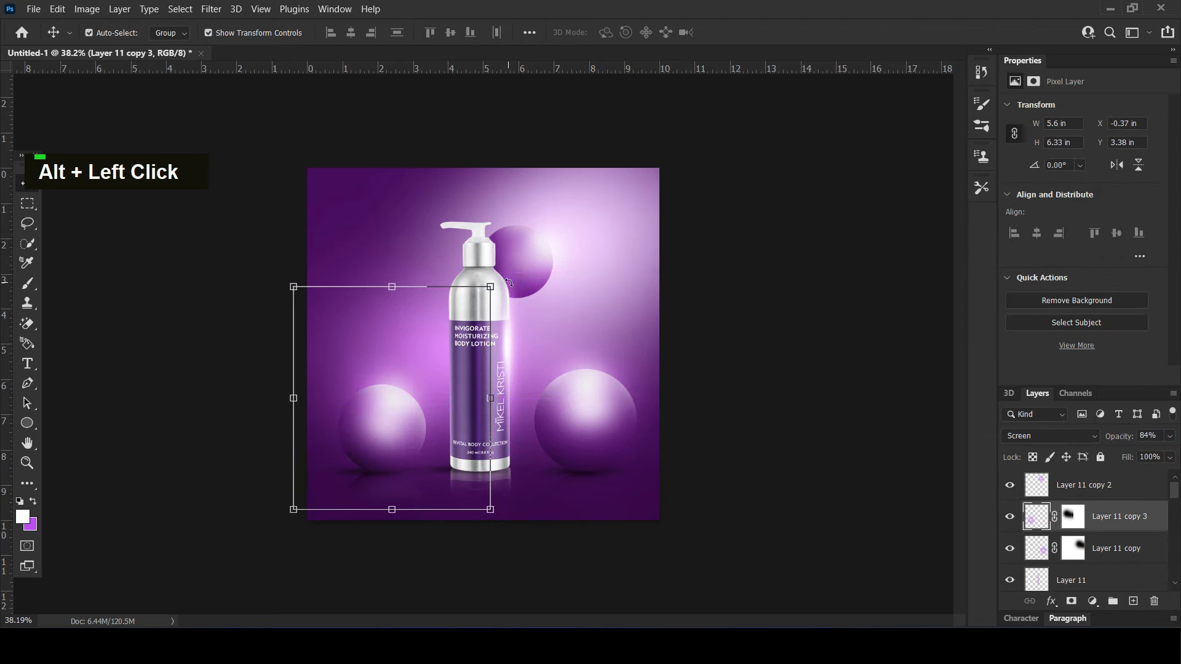
left_click_drag(513, 287, 537, 320)
left_click_drag(397, 400, 401, 404)
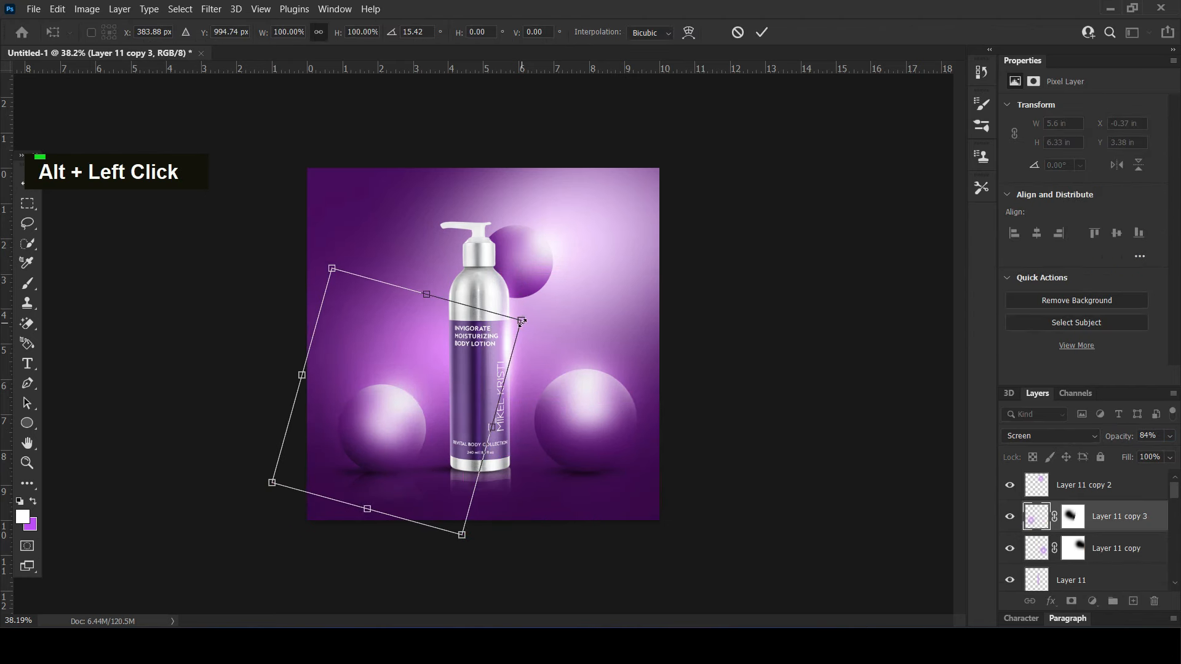
key("Return")
left_click(1107, 435)
left_click(863, 368)
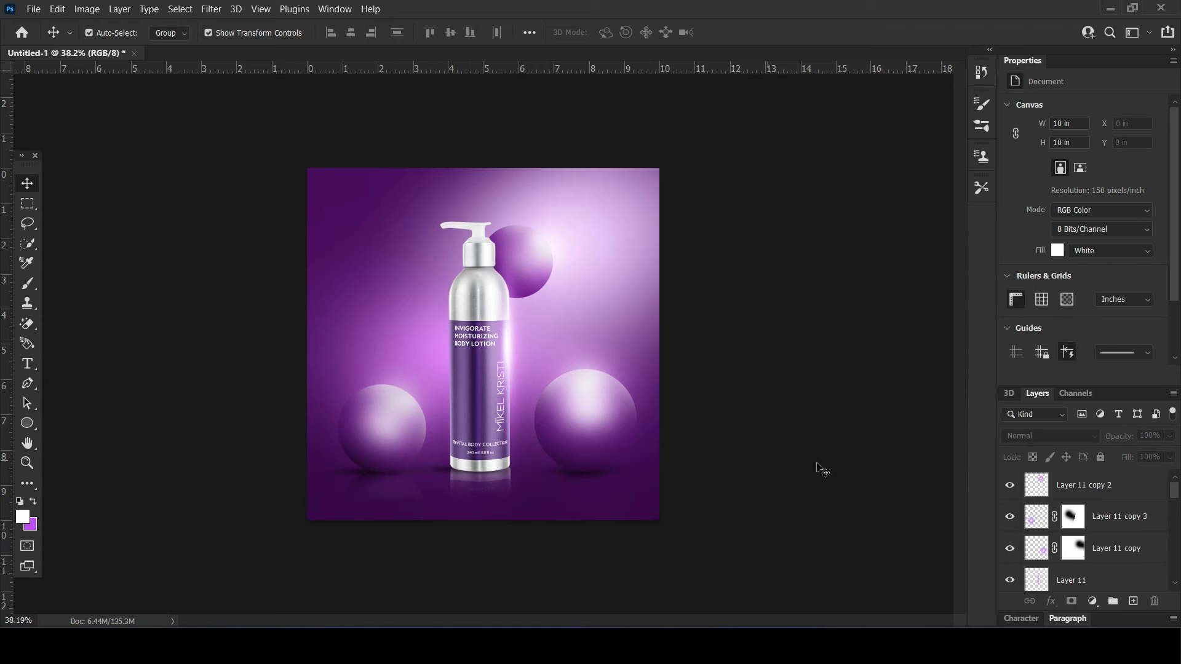
scroll(712, 395, "up", 2, "alt")
scroll(670, 386, "down", 2, "alt")
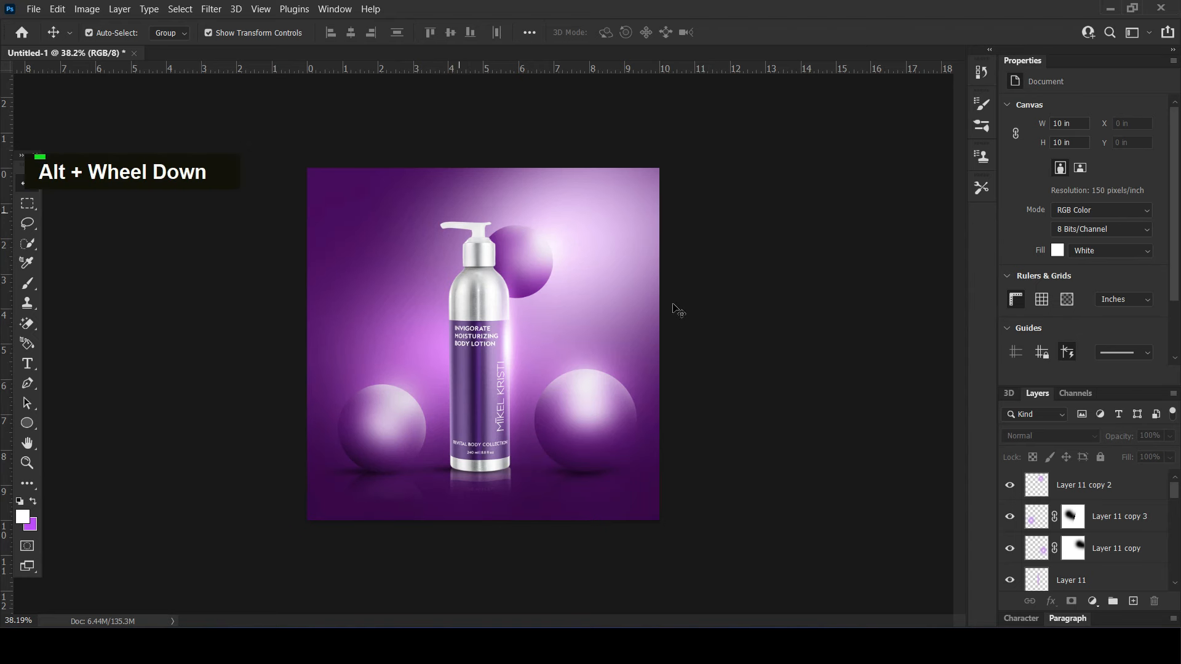
- Add the two-line text "INVIGORATE MOISTURIZING" in Montserrat Regular to the left of the pump and colour it white, ffffff
scroll(755, 405, "up", 2, "alt")
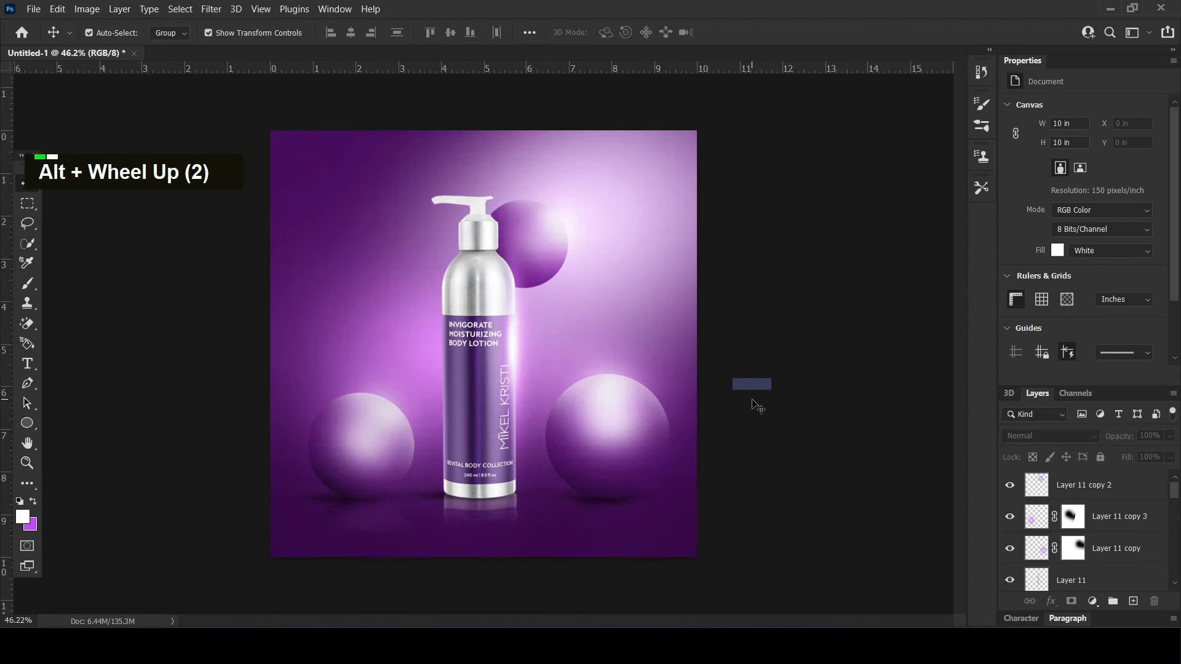
left_click(27, 364)
left_click(338, 202)
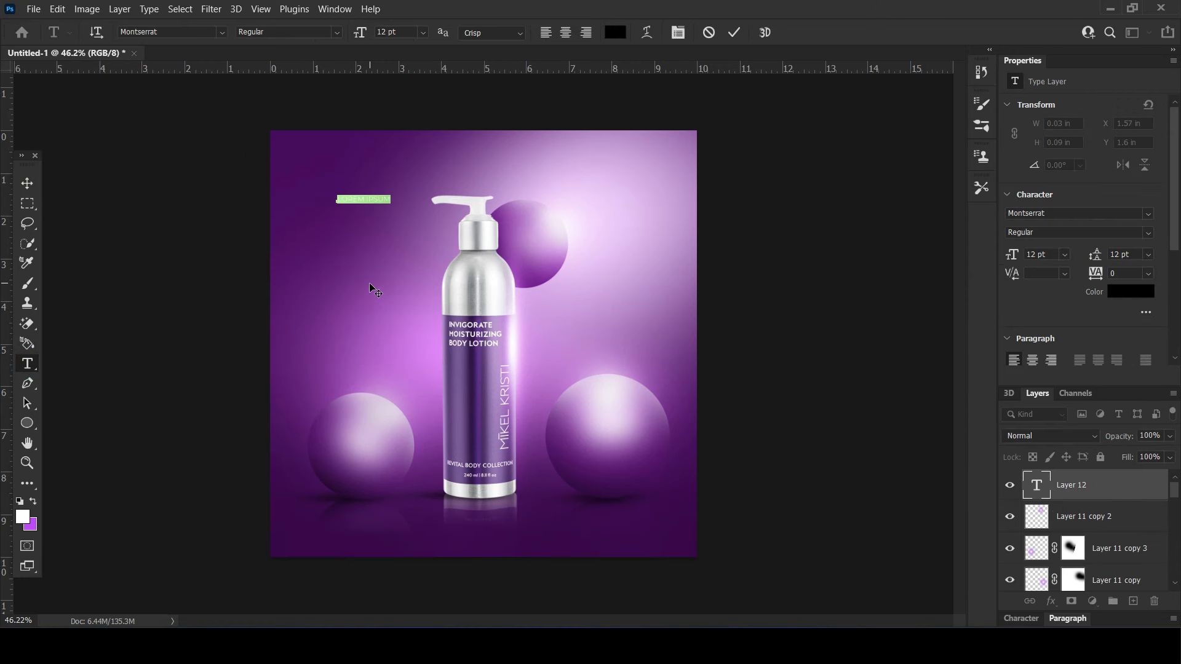
type("ni")
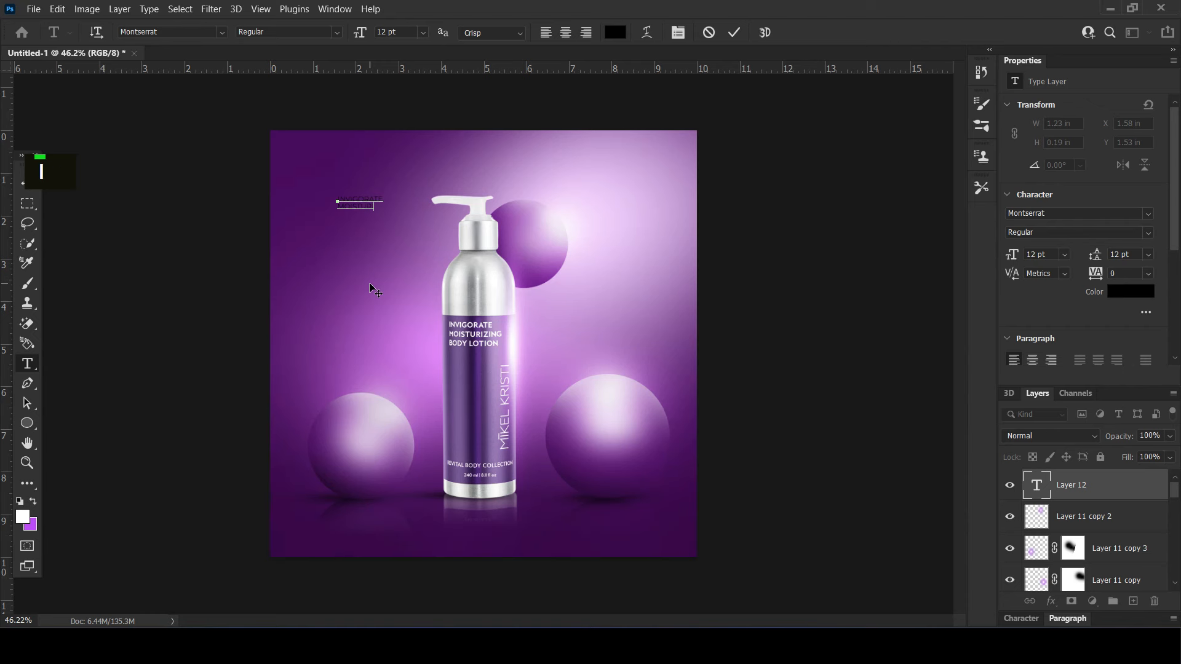
key("ctrl+a")
left_click(1132, 292)
left_click_drag(891, 301, 693, 225)
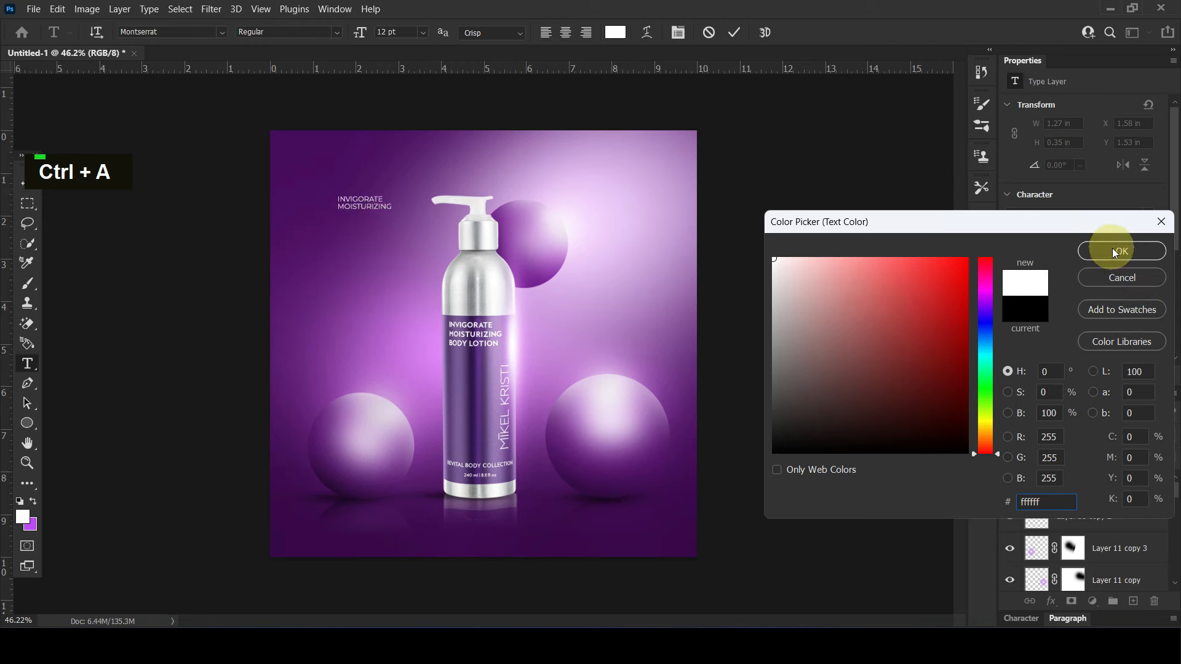
left_click(1115, 249)
- Enlarge the "INVIGORATE MOISTURIZING" text to about 28.78 pt in the upper-left corner of the canvas and set its leading to 33 pt
left_click(26, 190)
left_click_drag(369, 206, 446, 189)
key("ctrl+t")
key("Return")
left_click_drag(1101, 259, 1106, 259)
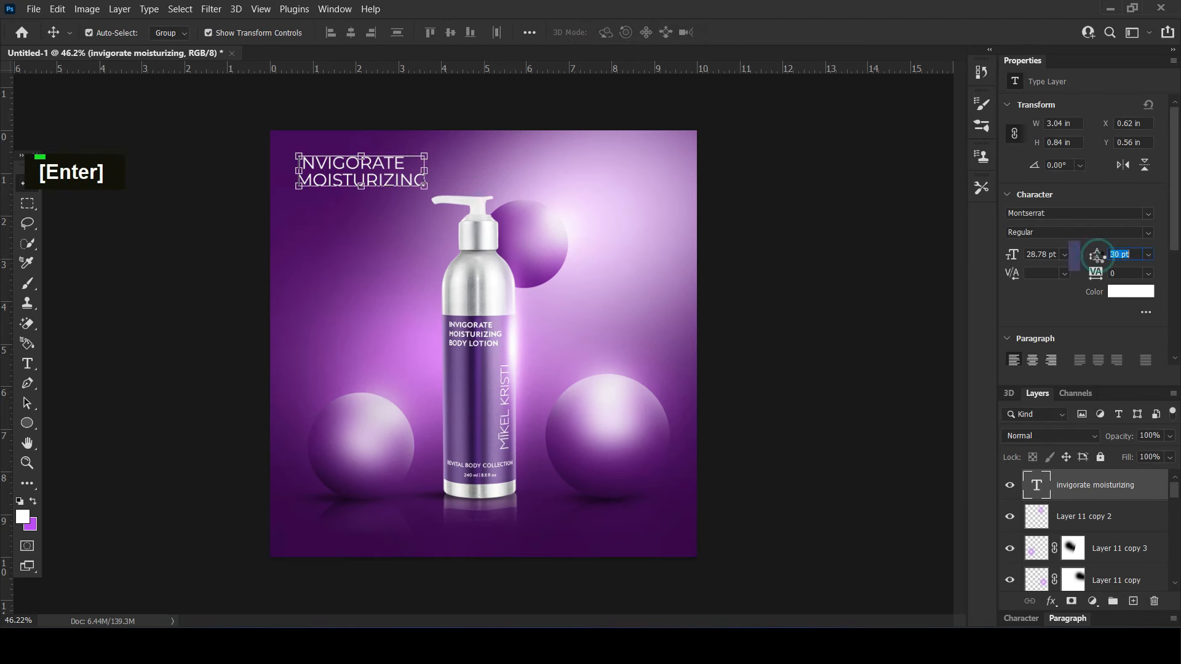
left_click(793, 263)
left_click(398, 192)
double_click(289, 185)
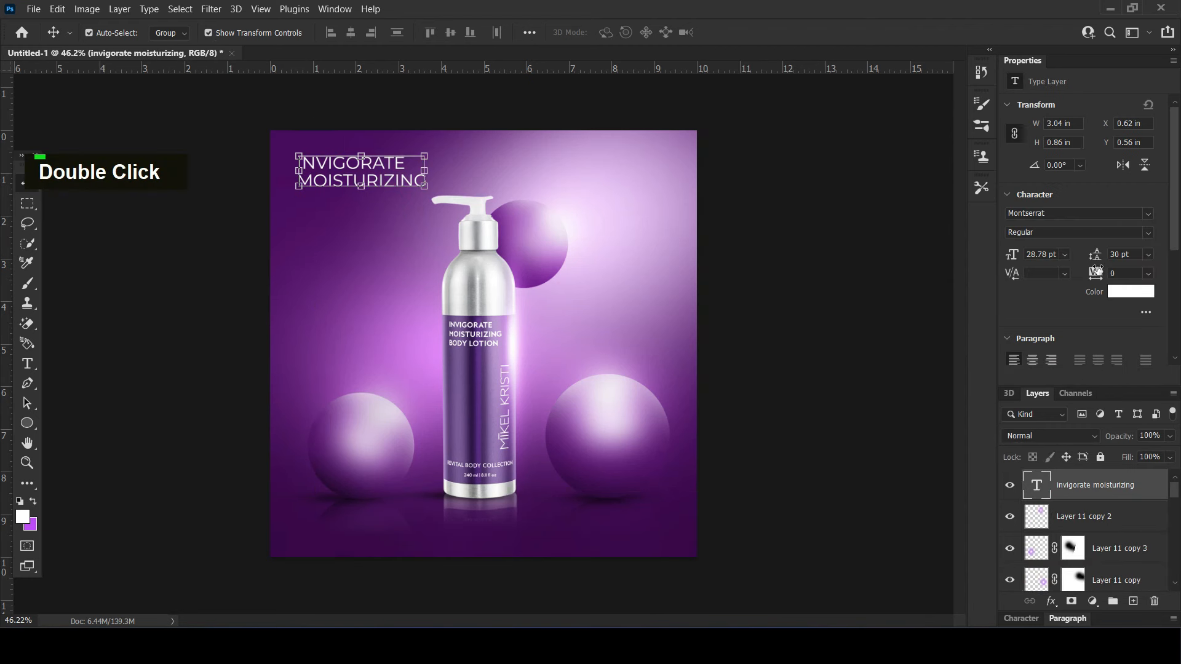
left_click_drag(1093, 257, 1094, 257)
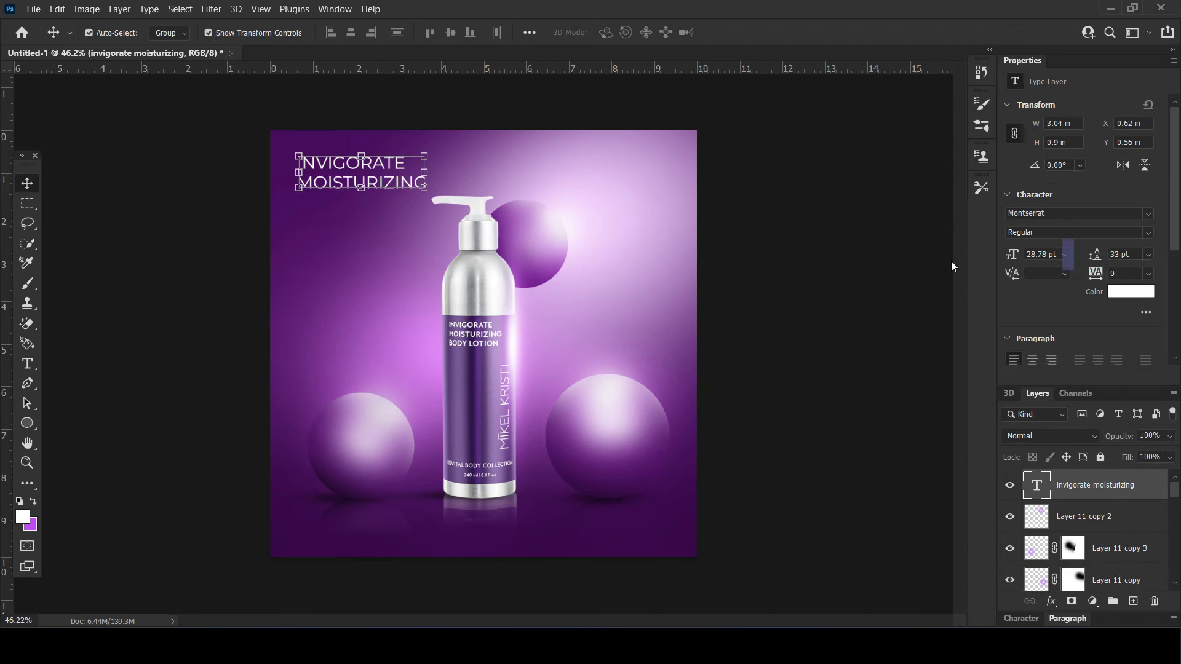
left_click(925, 258)
- Scale the "INVIGORATE MOISTURIZING" text down to about 25.23 pt
left_click(385, 184)
left_click_drag(427, 195, 239, 311)
key("Return")
left_click(357, 179, "alt")
key("Return")
key("Return")
key("ctrl+z")
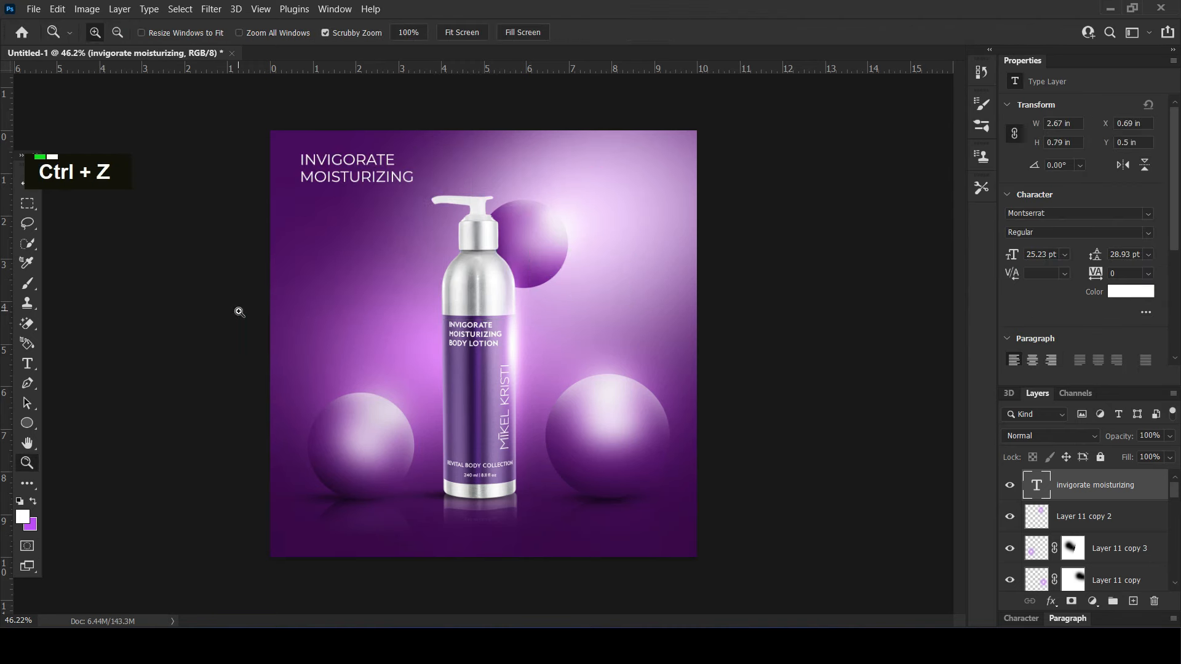
key("v")
left_click(238, 311)
- Add a second white text reading "BODY LOTION" on two lines in the area left of the bottle
key("t")
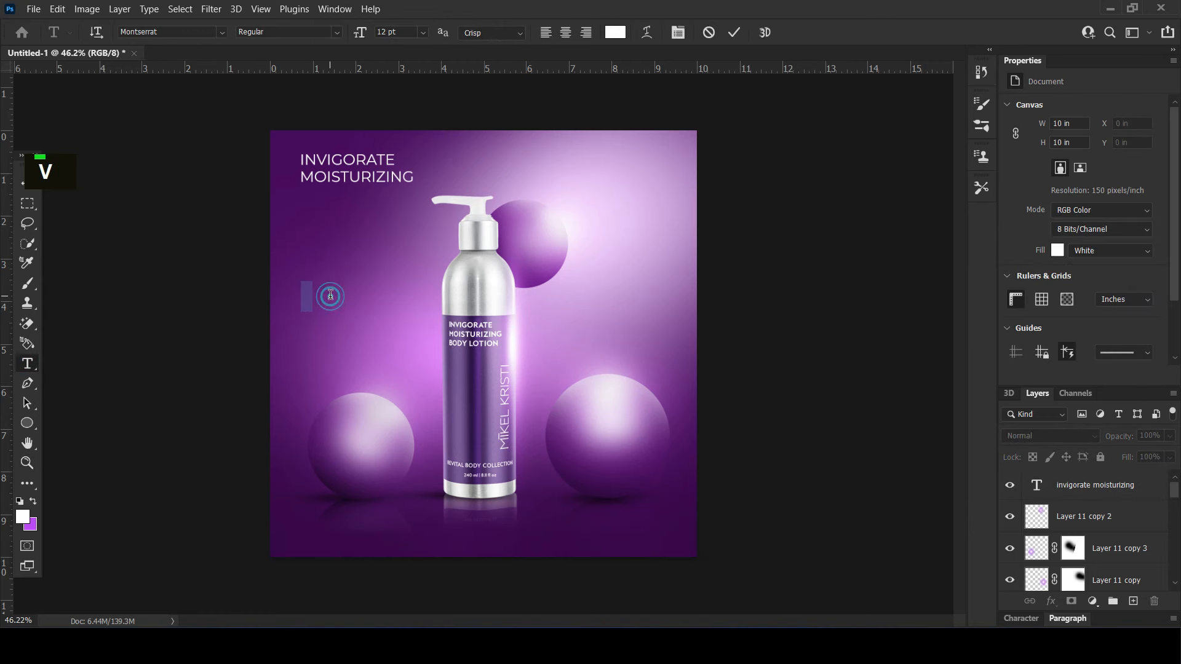
left_click(332, 296)
type("onx")
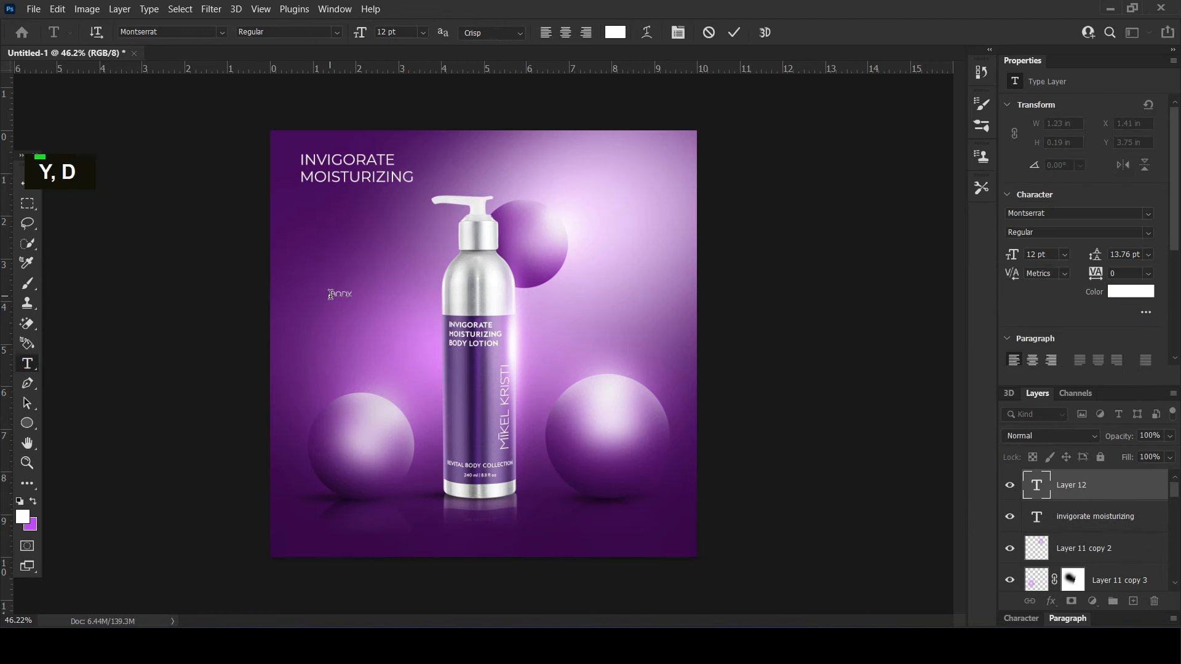
key("Return")
key("o")
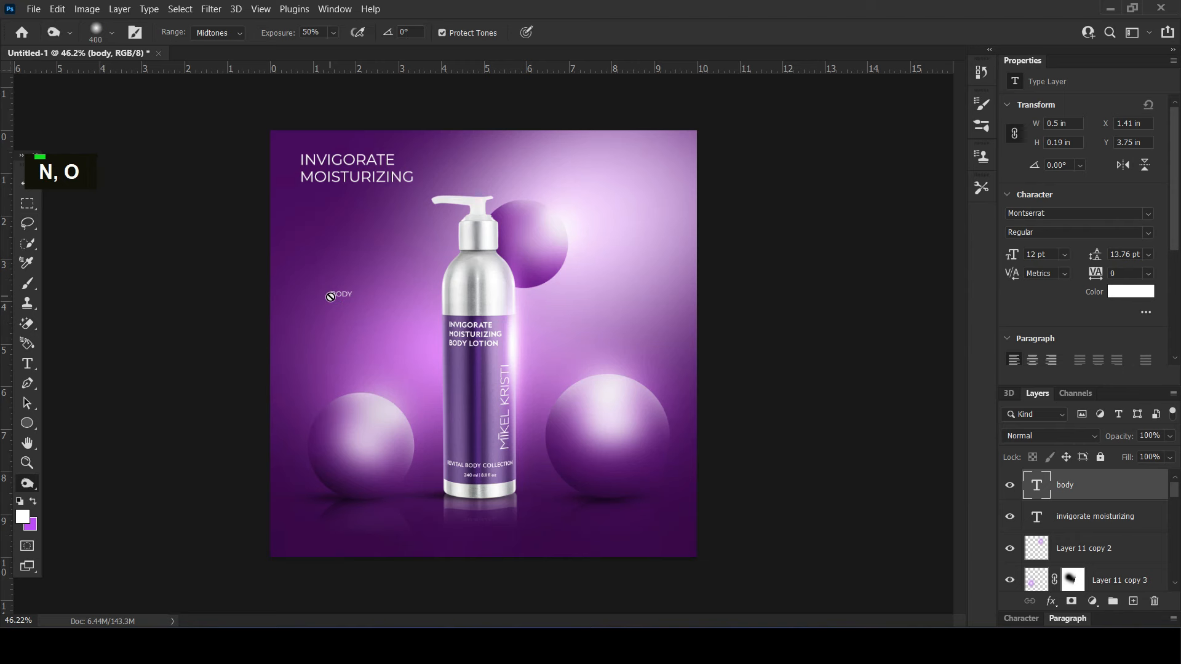
key("v")
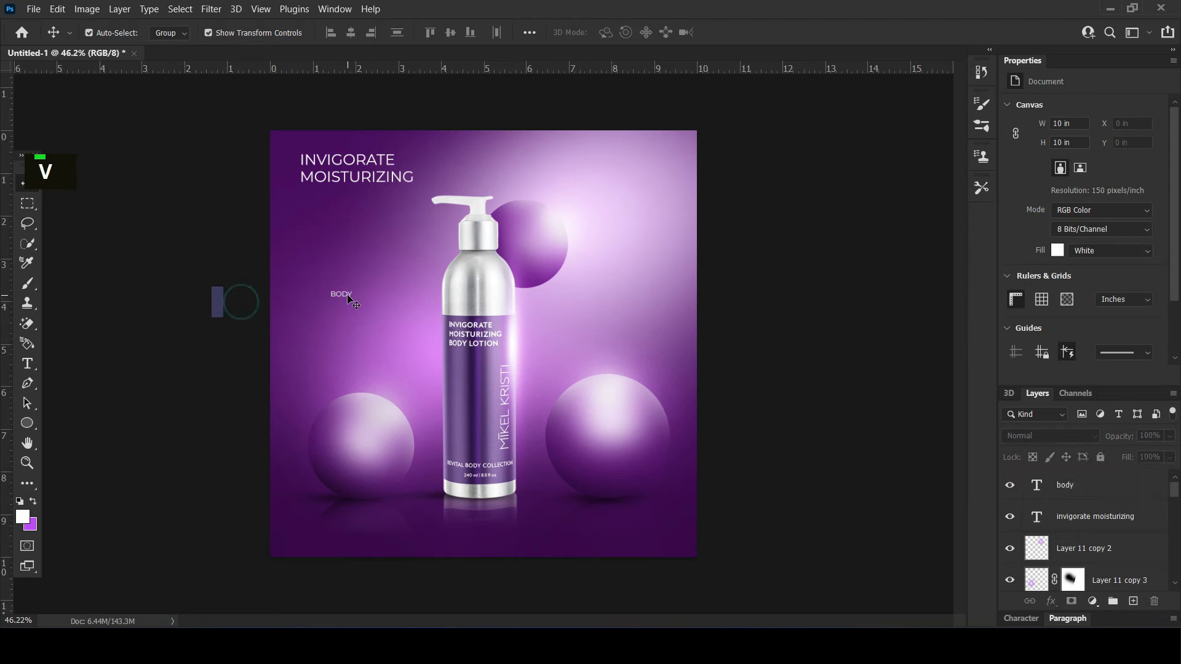
double_click(347, 294)
key("Return")
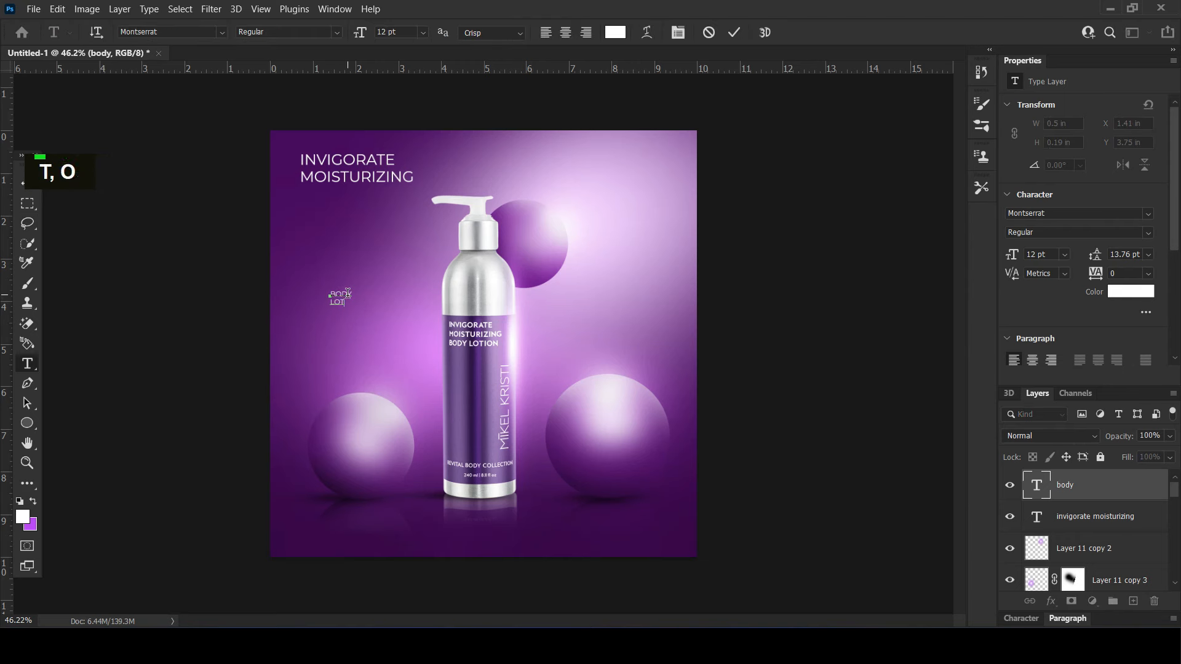
key("ctrl+a")
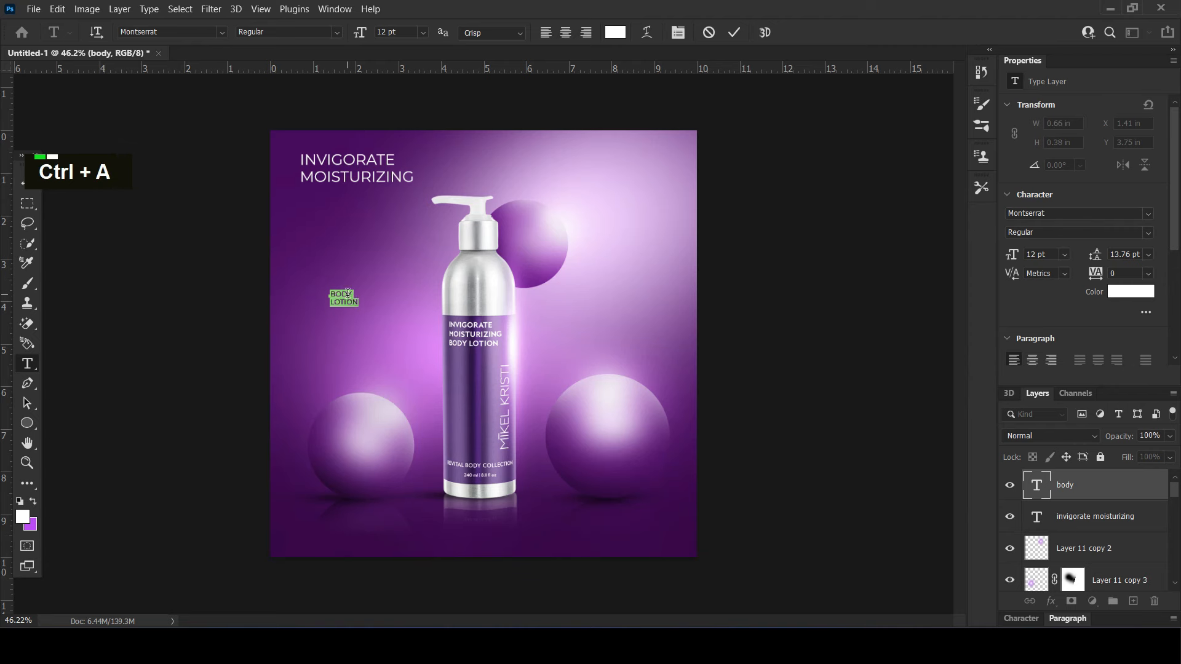
- Enlarge "BODY LOTION" to about 62.5 pt below the "INVIGORATE MOISTURIZING" text and set its leading to 65 pt
left_click(23, 183)
left_click_drag(358, 290, 474, 224)
left_click_drag(406, 271, 370, 260)
mouse_move(421, 294)
left_mouse_down()
mouse_move(395, 272)
mouse_move(434, 287)
left_mouse_up()
key("Return")
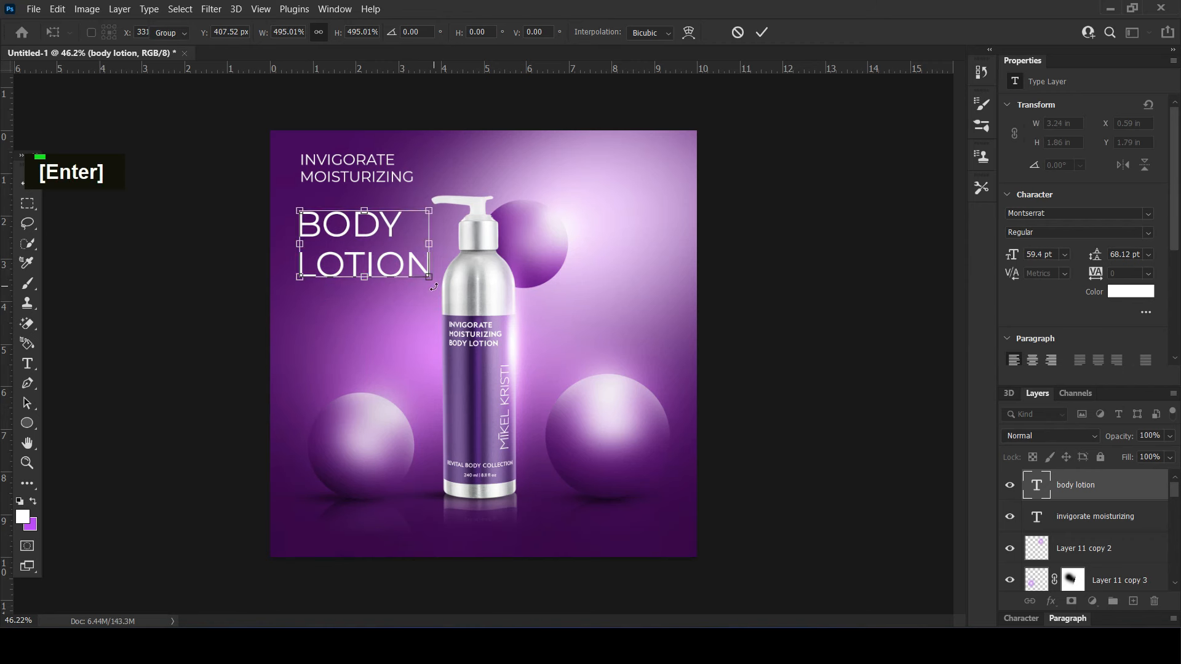
left_click_drag(432, 283, 441, 287)
key("Return")
left_click(1094, 256)
left_click_drag(1092, 257, 1090, 255)
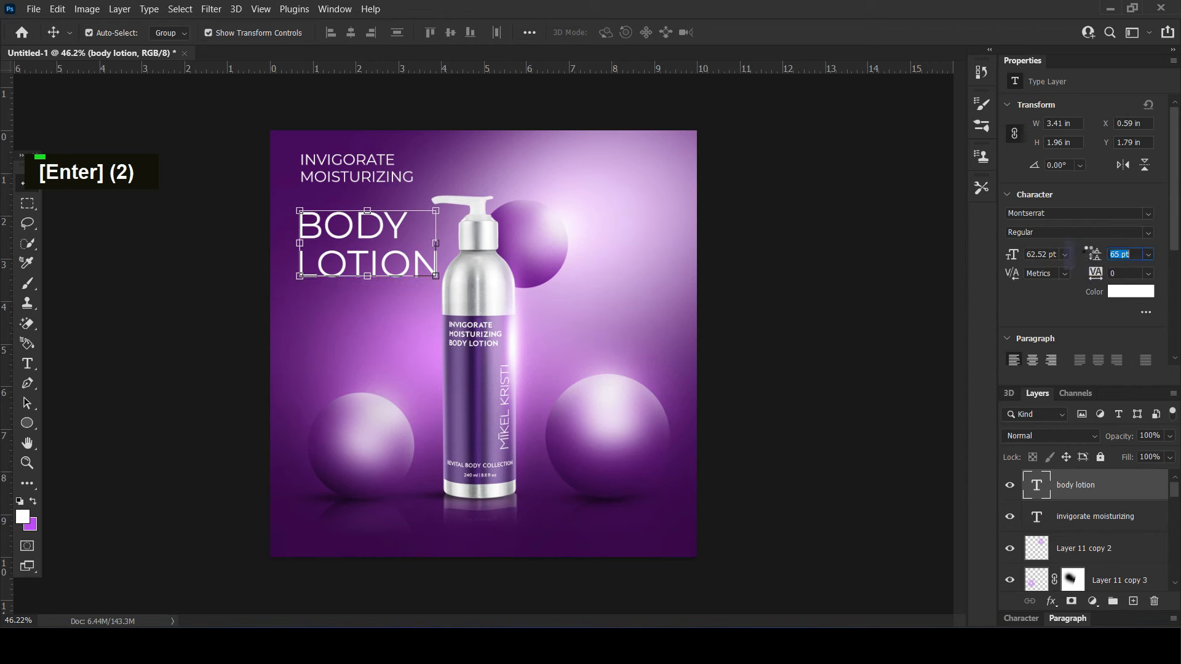
left_click(902, 280)
- Shrink "INVIGORATE MOISTURIZING" to about 23.38 pt and shift both text blocks slightly down
left_click(392, 182)
left_click_drag(414, 151, 405, 152)
key("Return")
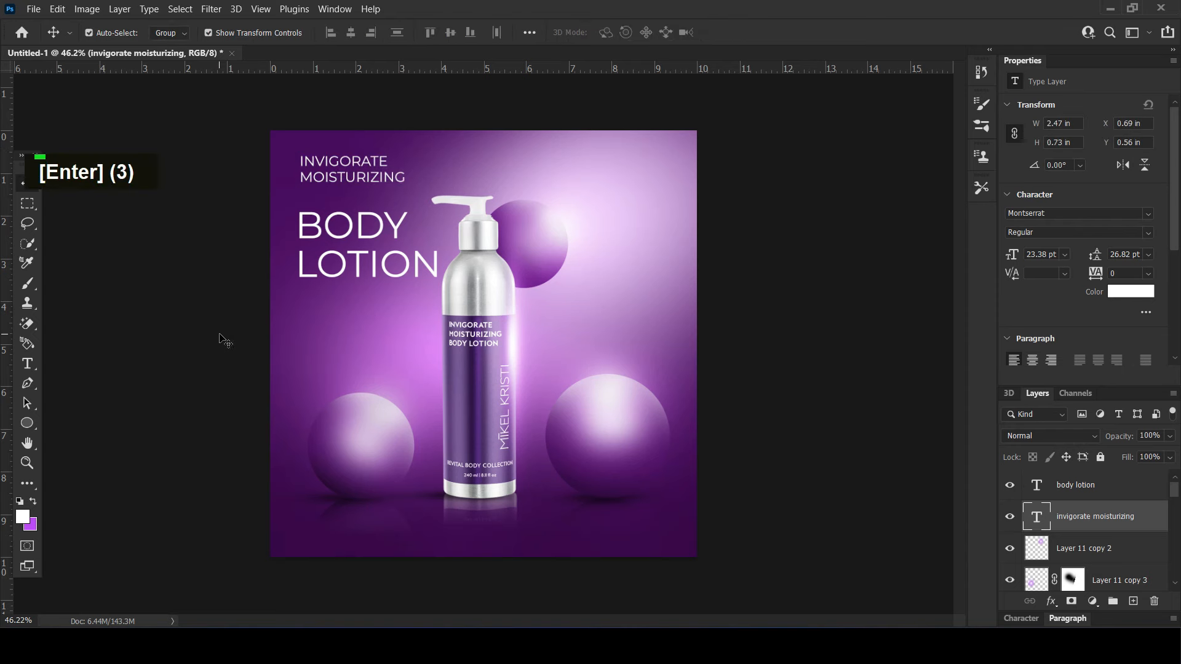
left_click(220, 336)
scroll(292, 299, "up", 1)
key("space")
left_click_drag(329, 152, 329, 158)
left_click_drag(301, 220, 302, 226)
left_click(179, 281)
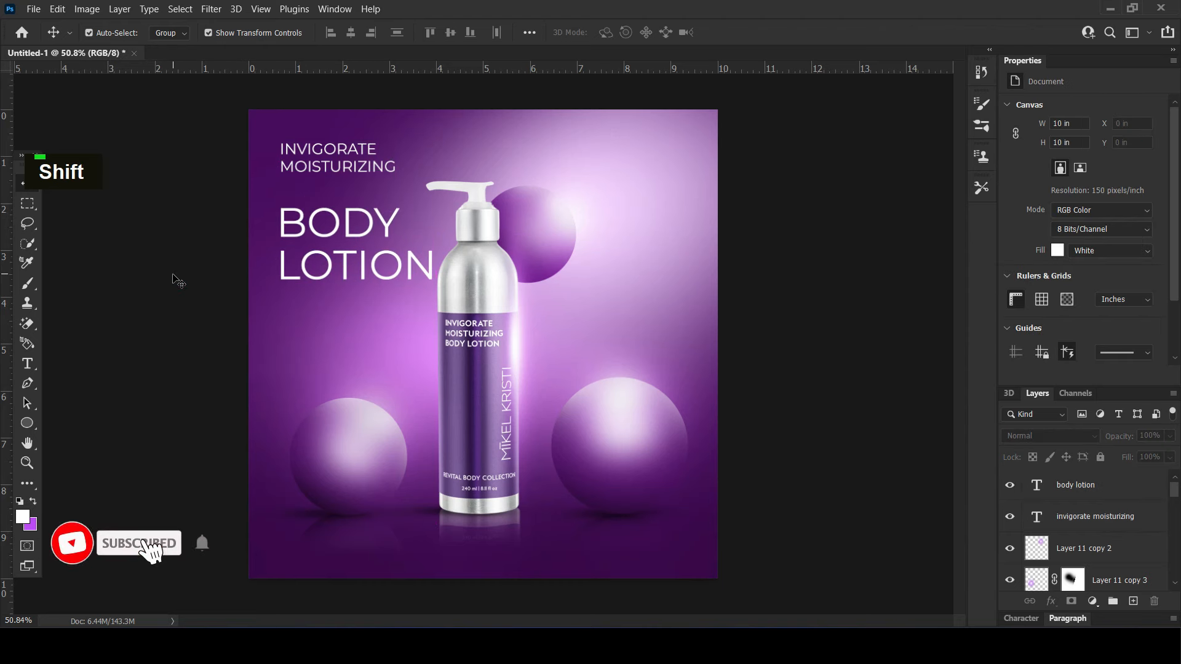
- Draw a thin light purple rectangle of about 5 by 92 px, without stroke, along the left edge of "INVIGORATE MOISTURIZING"
left_click(26, 424)
right_click(26, 423)
left_click(73, 406)
left_click(172, 32)
left_click(366, 8)
left_click(482, 8)
left_click_drag(278, 143, 278, 172)
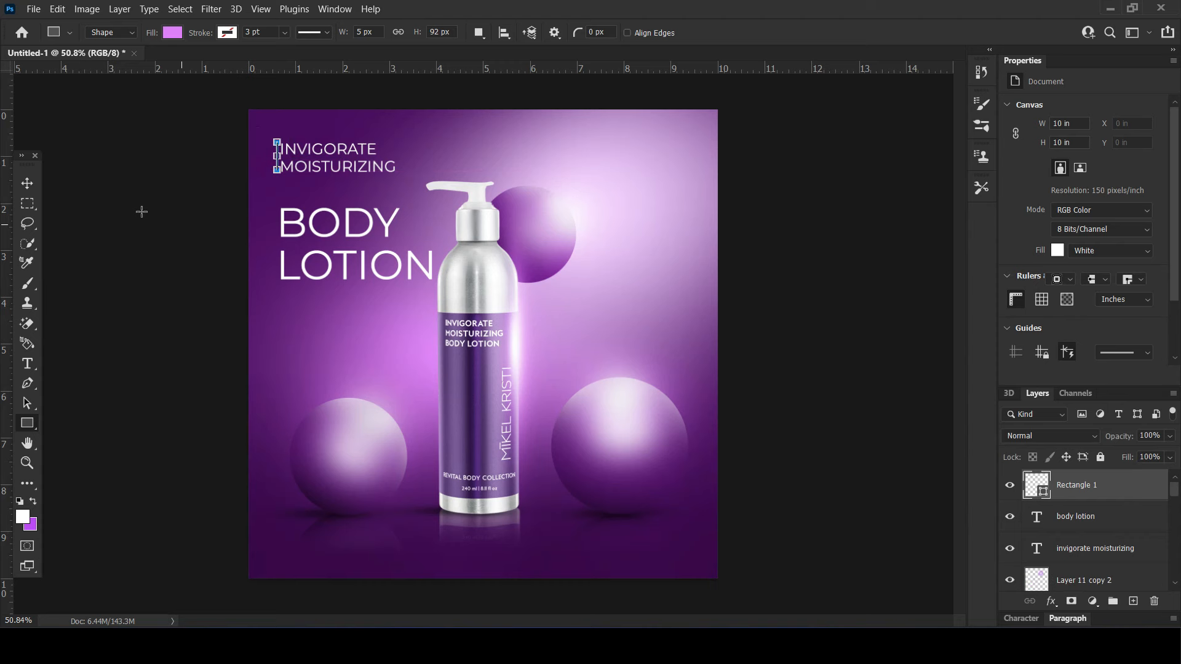
left_click(27, 184)
left_click(166, 227)
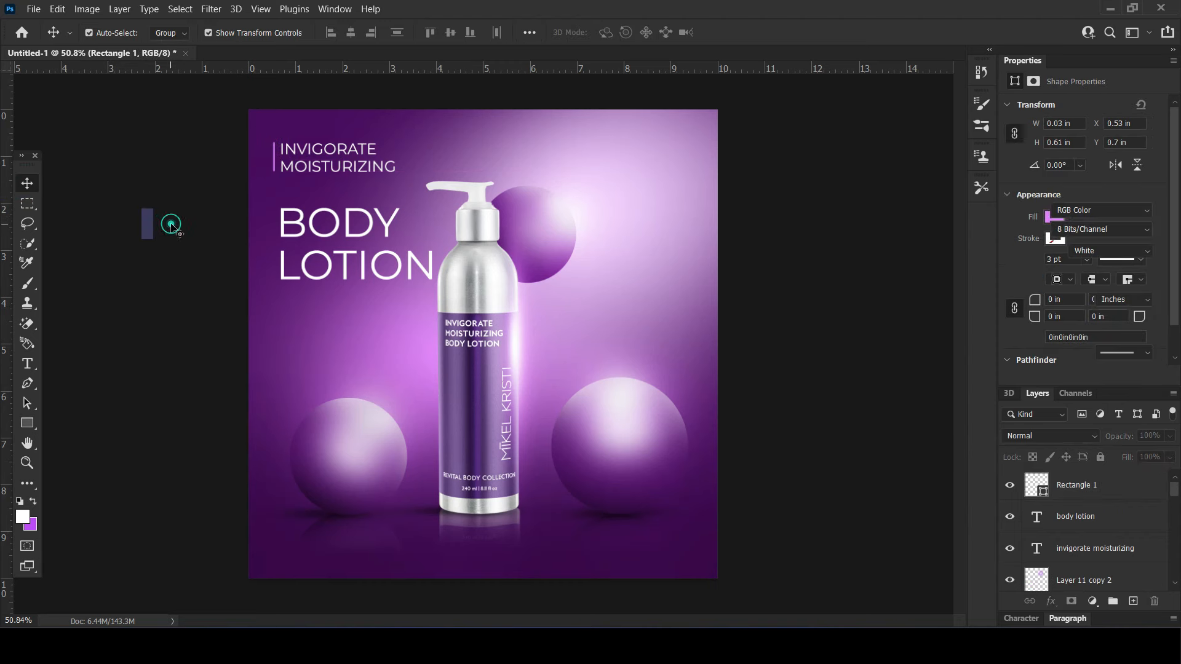
- Nudge the thin purple bar slightly down and right so it sits close beside the "INVIGORATE MOISTURIZING" text
scroll(173, 241, "up", 3)
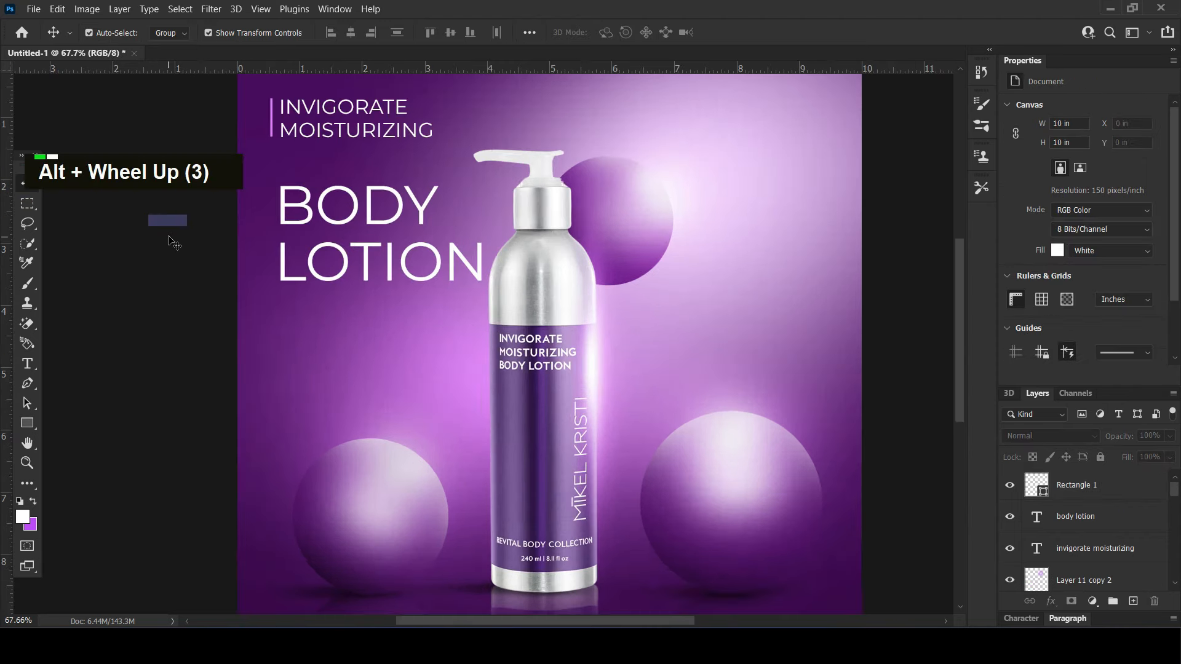
left_click(275, 126)
key("Down")
left_click(232, 271)
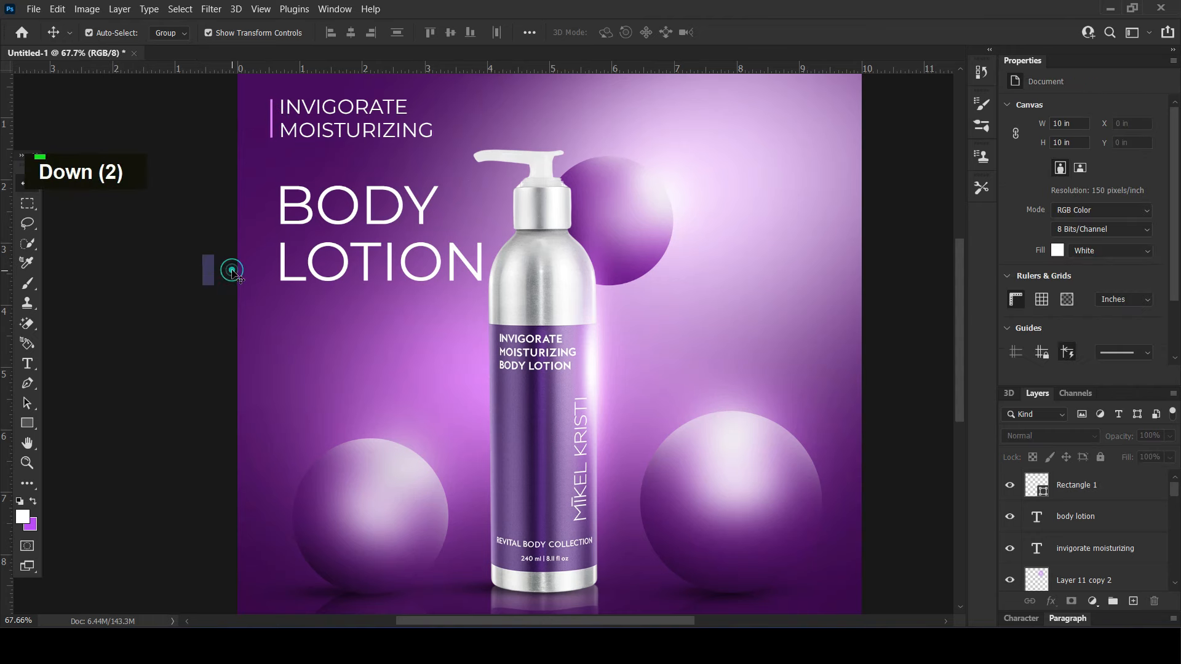
scroll(229, 274, "down", 4)
key("alt")
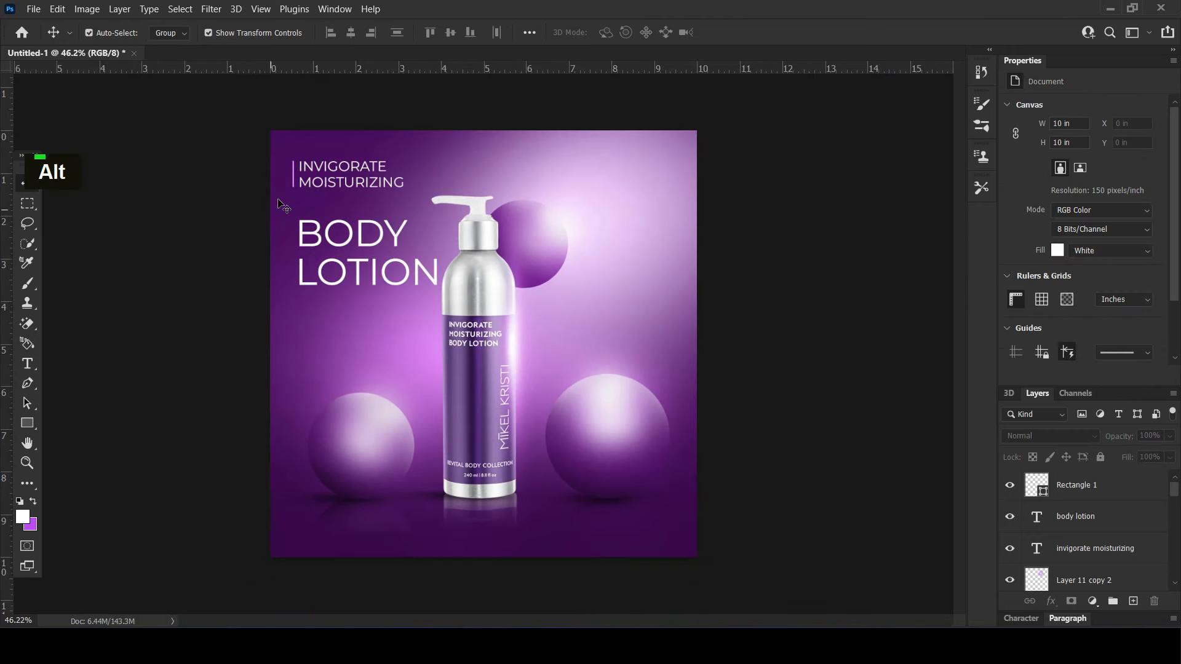
left_click(294, 179)
left_click(294, 179)
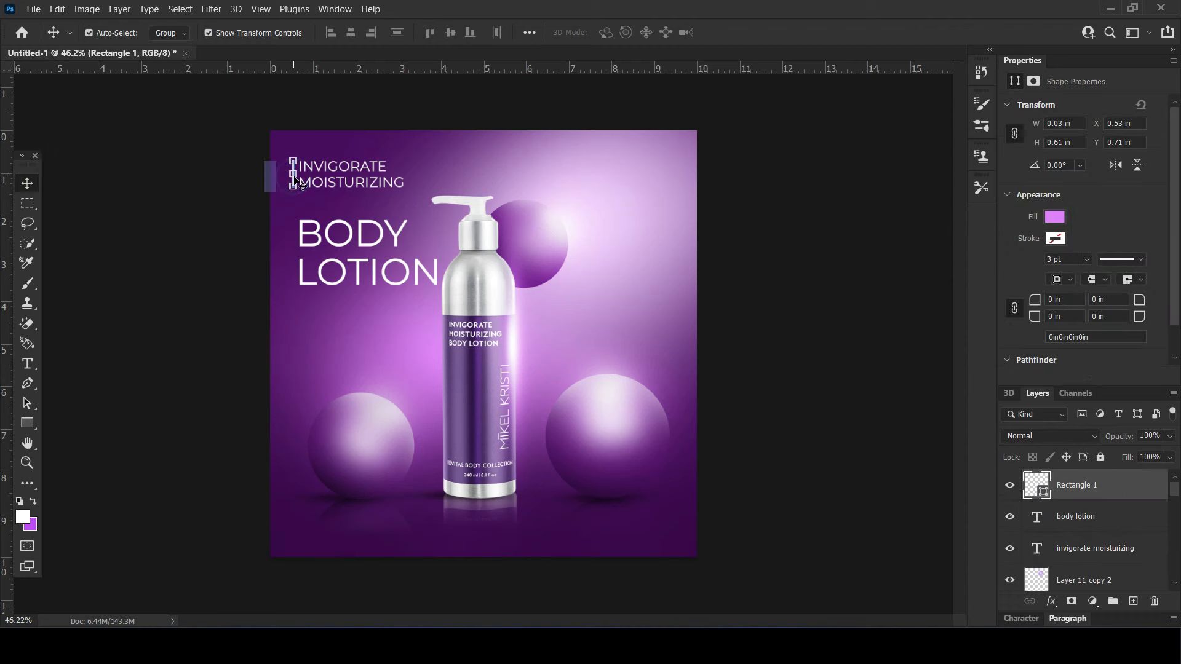
key("Right")
key("Right")
left_click(240, 287)
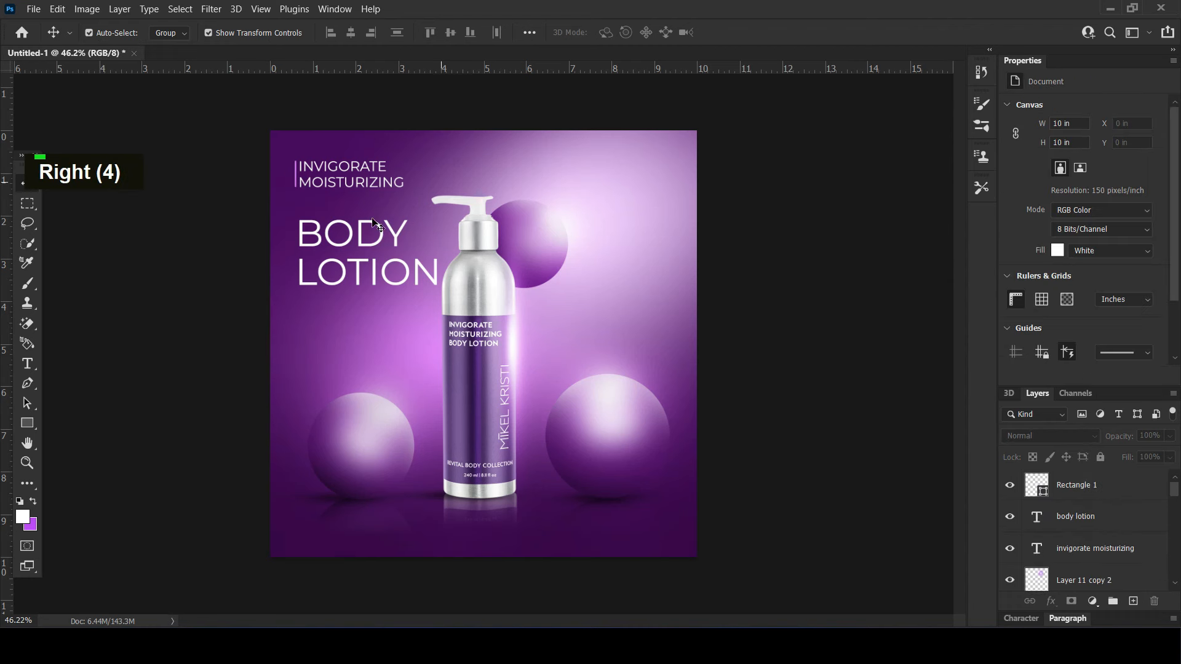
- Draw a dark purple rectangle in the canvas's upper right, level with "INVIGORATE MOISTURIZING", and stretch it to about 5.18 by 0.67 in
left_click(27, 422)
left_click(173, 32)
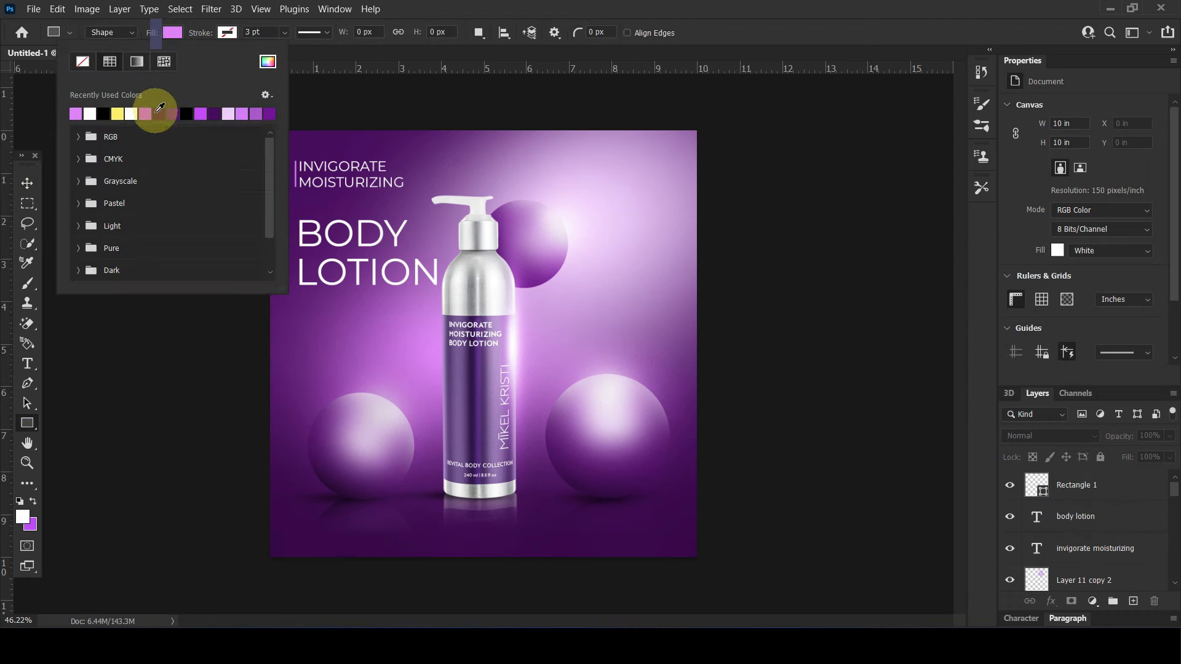
left_click(174, 114)
left_click_drag(530, 154, 605, 158)
left_click(26, 183)
key("ctrl+t")
left_click_drag(531, 186, 450, 180)
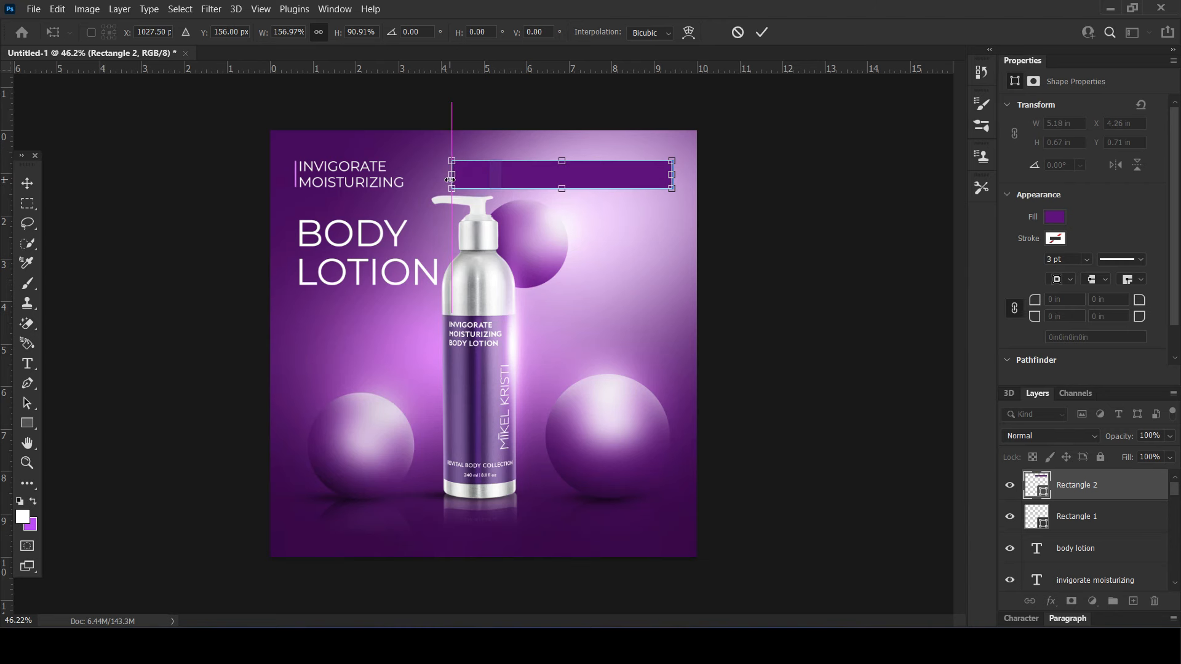
key("Return")
key("Right")
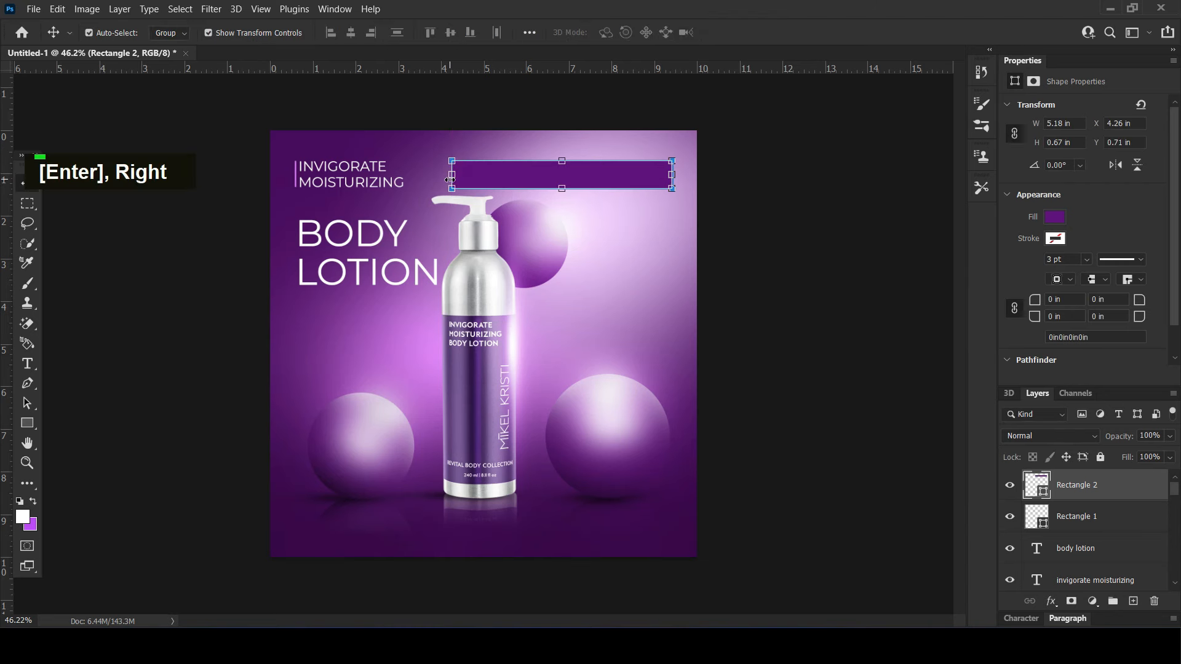
- Add a layer mask to Rectangle 2, fade its left end with a soft black 600 px brush, and lower the layer opacity to 94%
left_click(1072, 601)
left_click(27, 283)
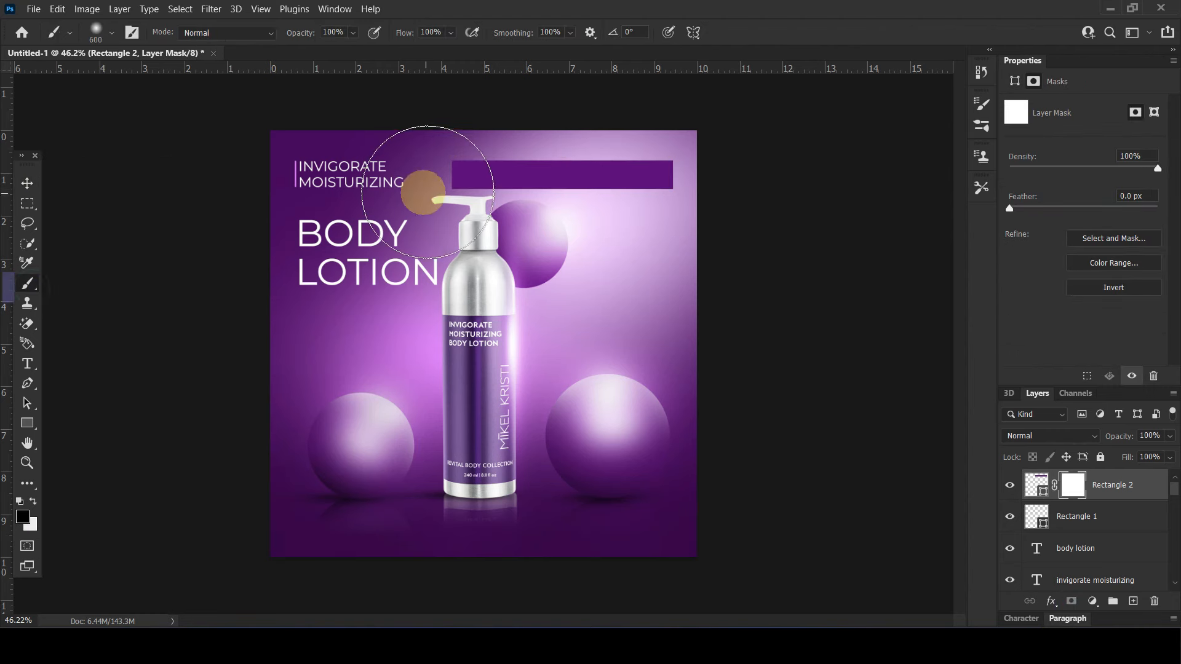
double_click(428, 192)
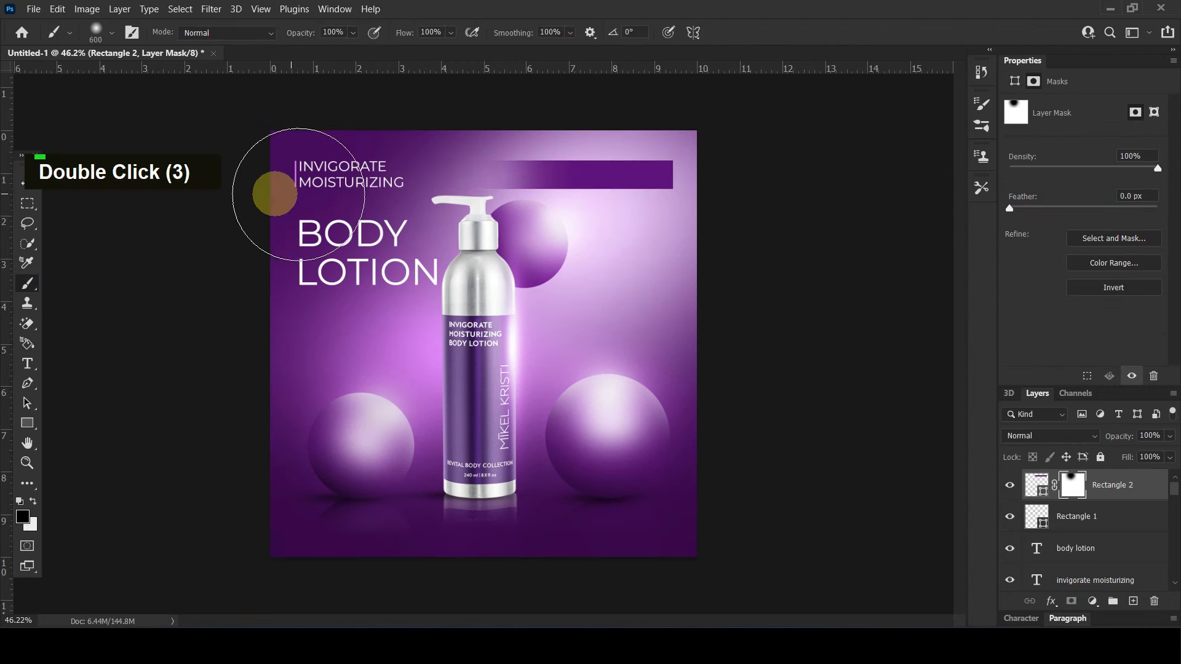
left_click(467, 167)
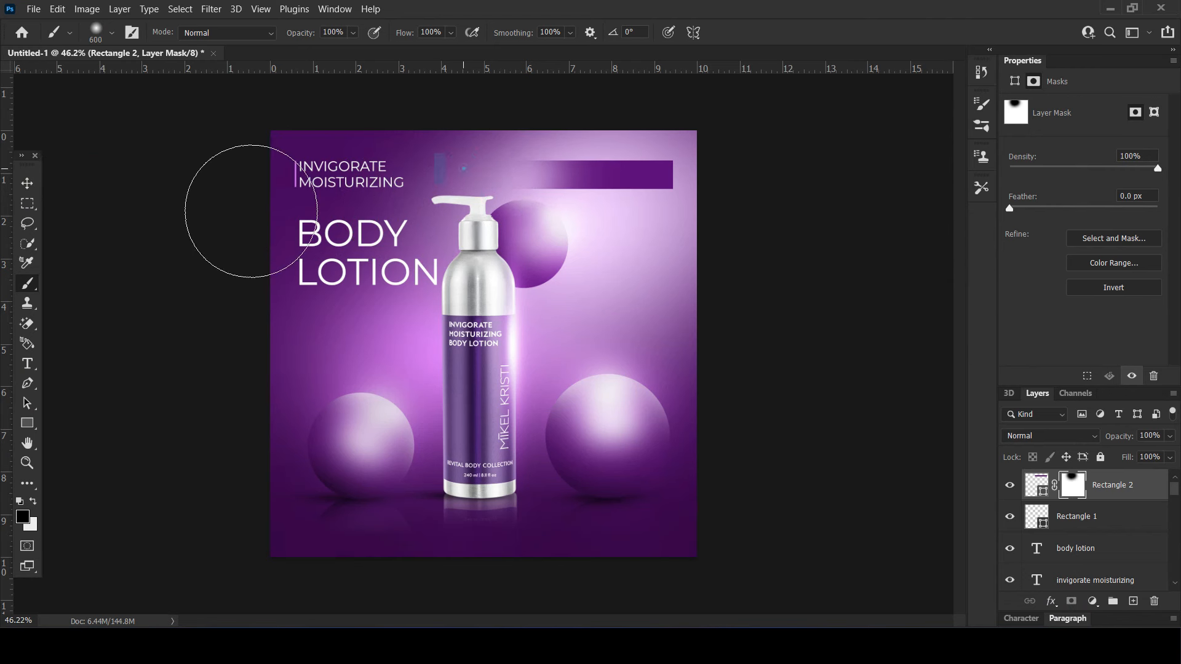
left_click(444, 182)
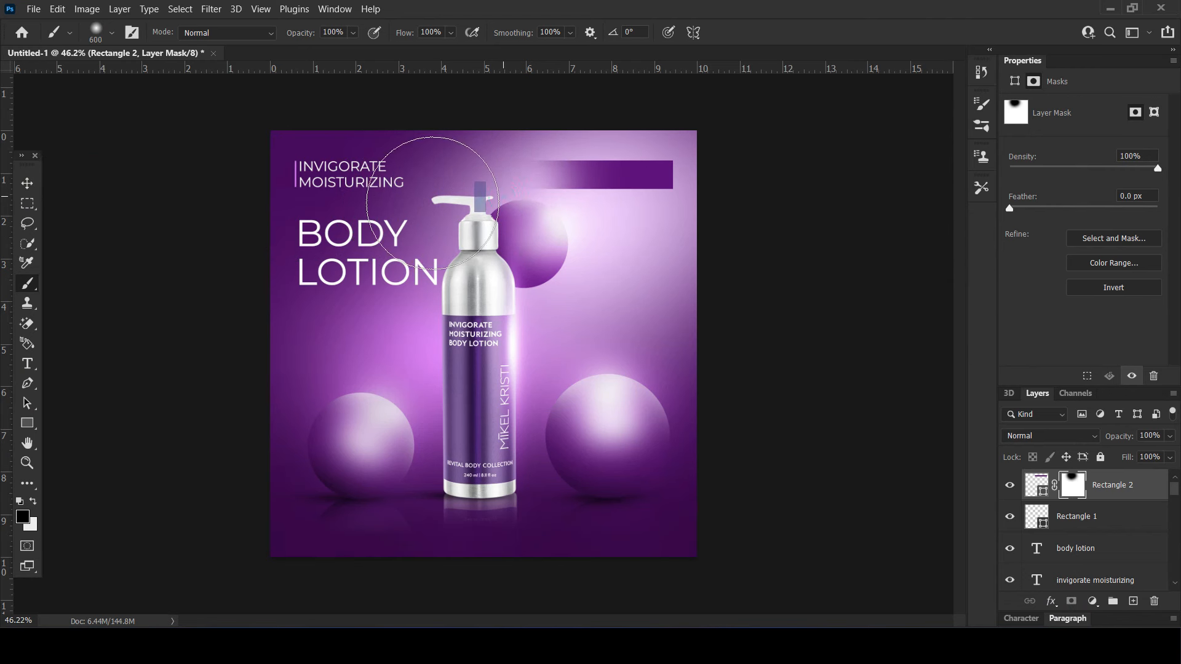
left_click(27, 182)
left_click(1137, 486)
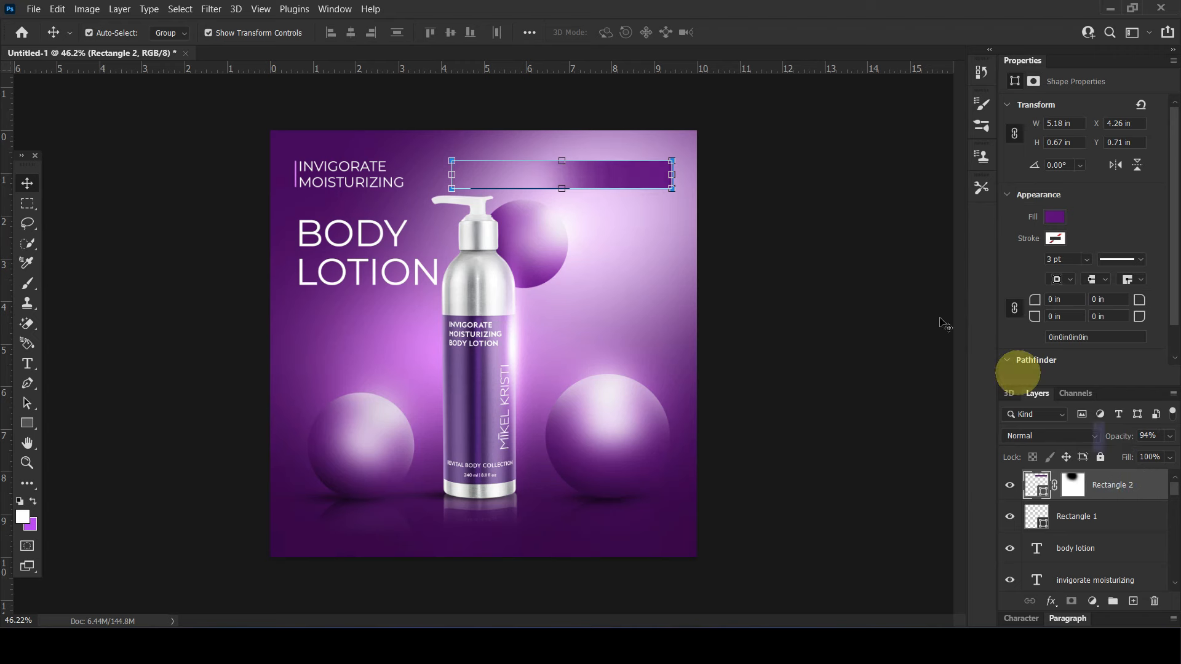
left_click(667, 209)
- Add the two-line white text "REVITAL BODY COLLECTION" in Montserrat Regular 12 pt, broken after "REVITAL" and right-aligned
left_click(27, 364)
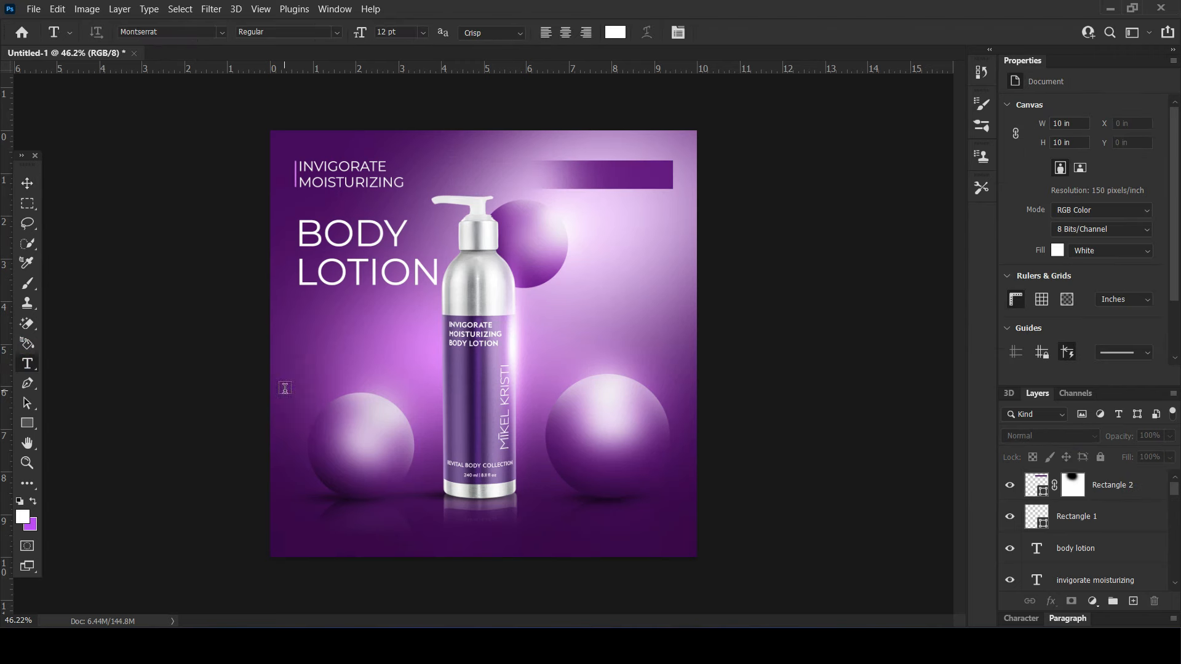
scroll(334, 363, "up", 1, "alt")
left_click(336, 363)
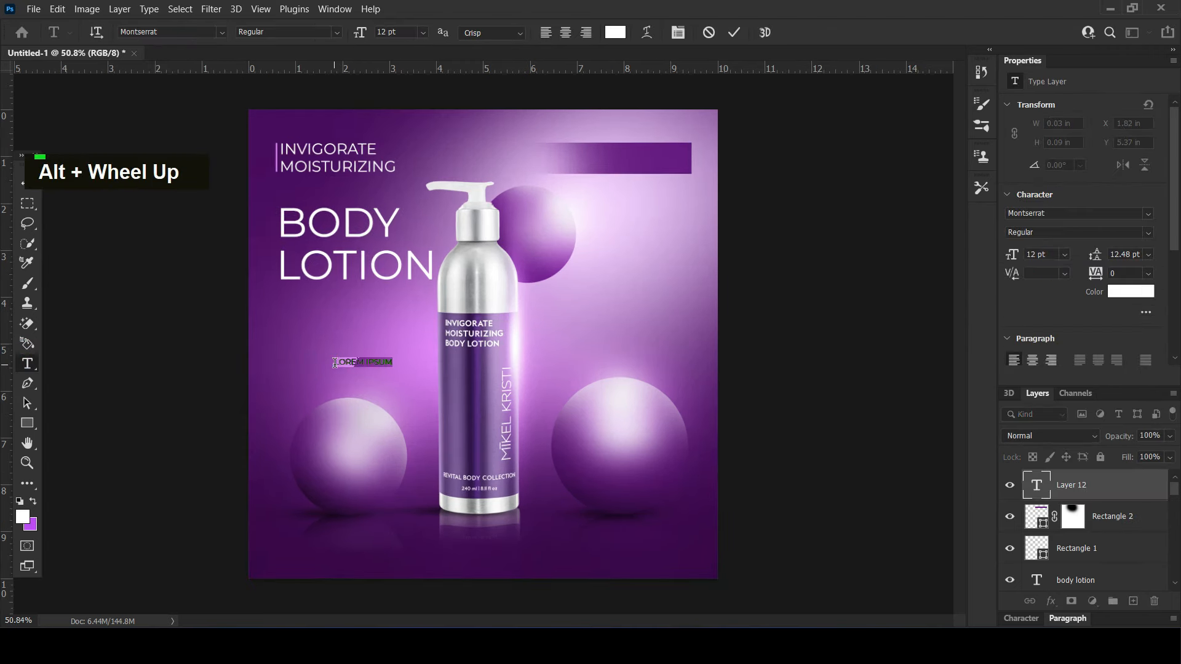
type("ER")
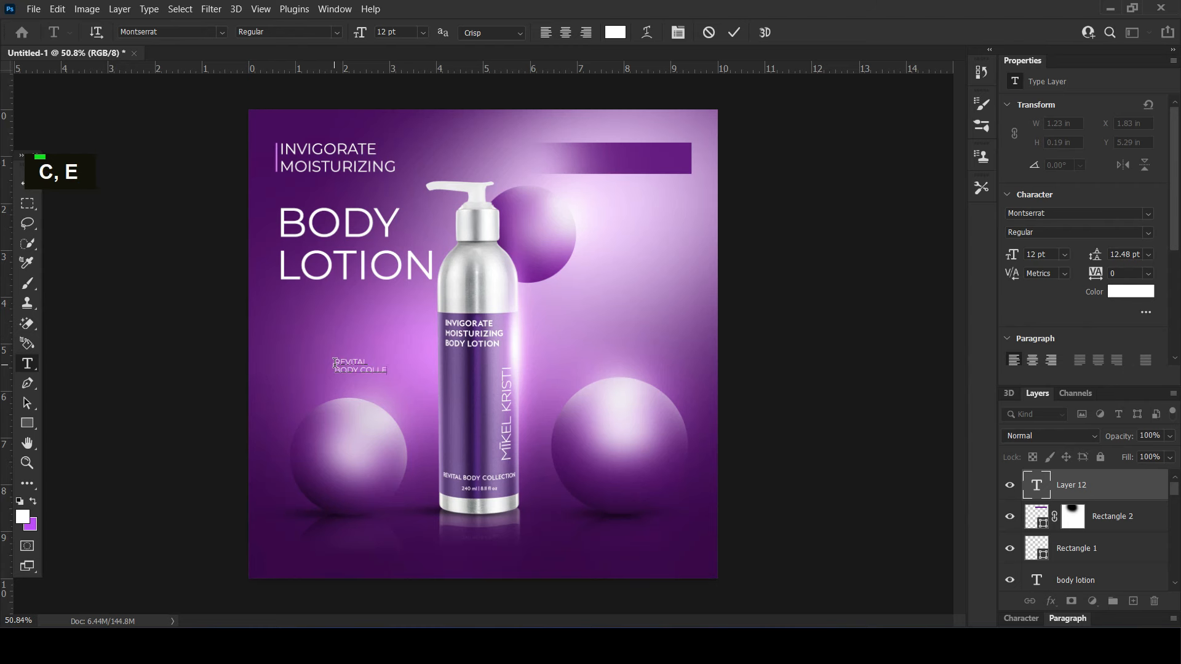
key("ctrl+a")
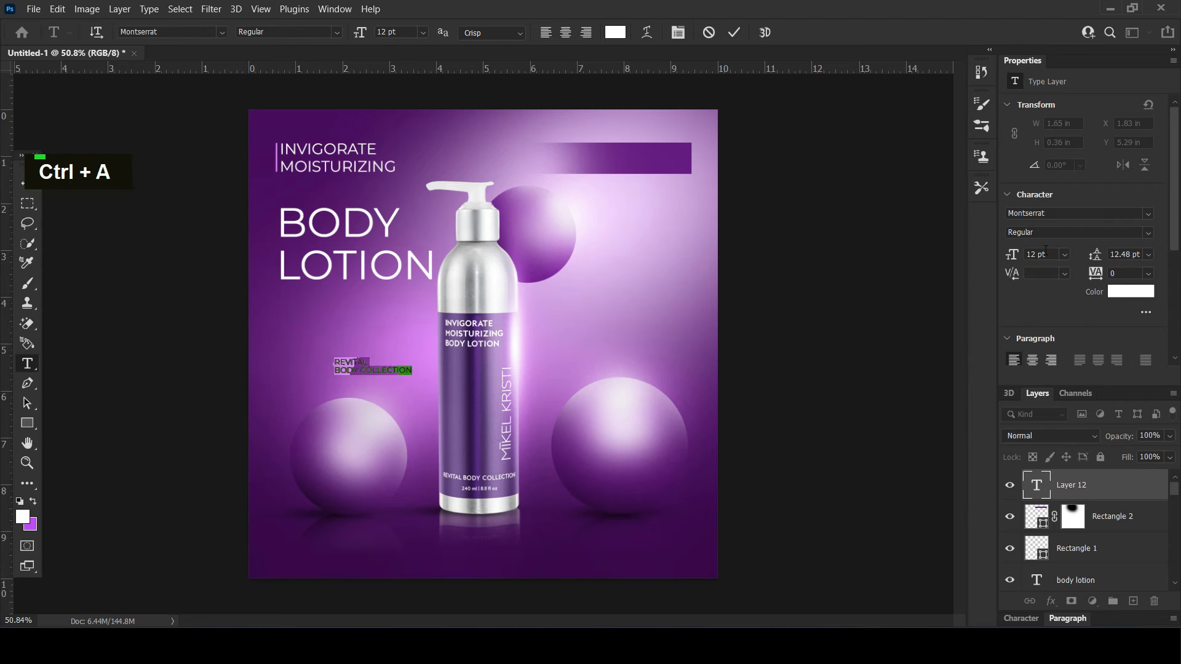
left_click(1051, 360)
- Move "REVITAL BODY COLLECTION" onto the purple bar in the canvas's upper right, scale it to about 141%, and shift it slightly right
left_click(25, 185)
left_click_drag(315, 371, 571, 167)
key("Return")
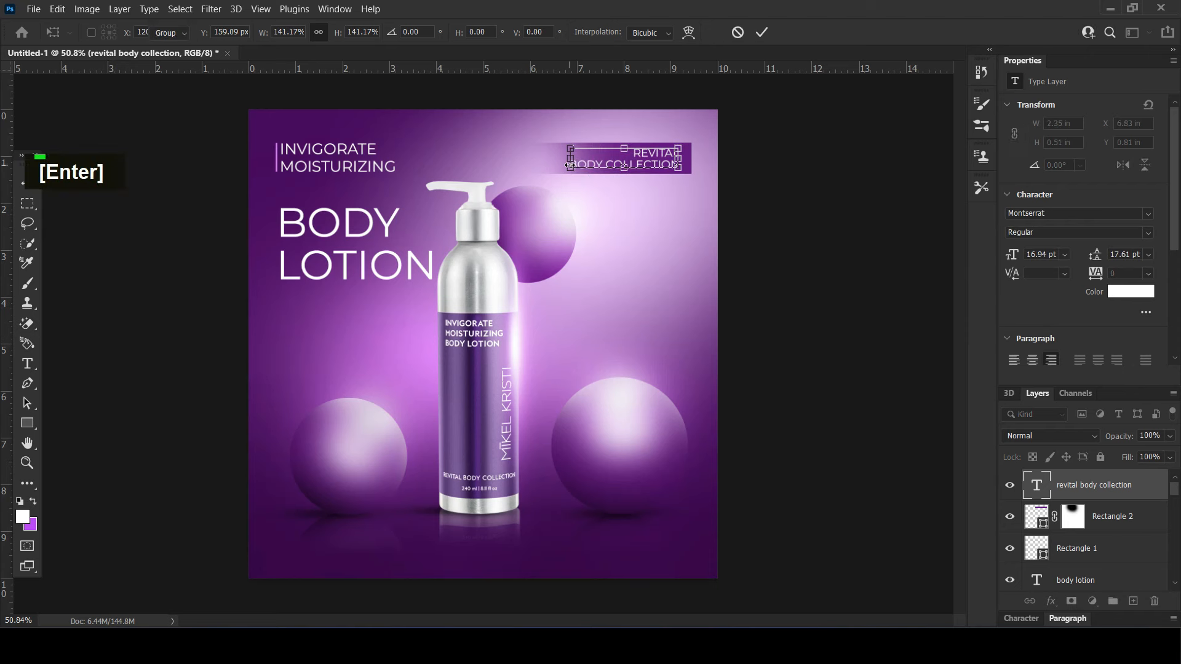
left_click(824, 210)
left_click_drag(663, 155, 670, 154)
left_click(778, 184)
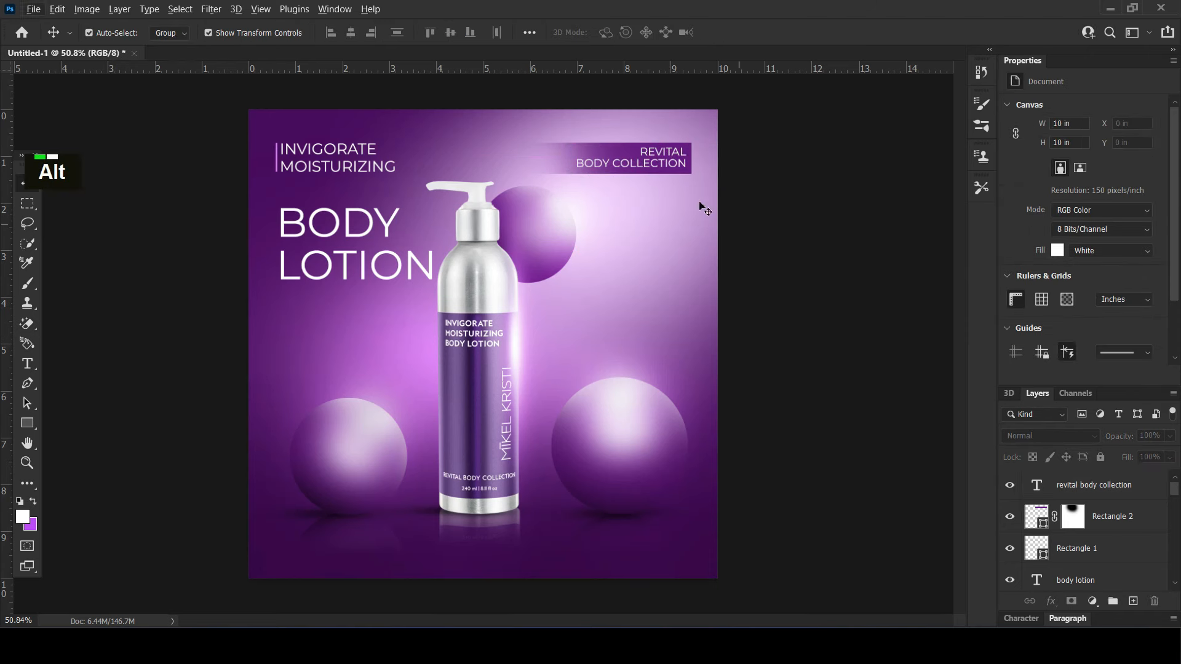
- Nudge the purple Rectangle 2 bar behind "REVITAL BODY COLLECTION" right to X 4.33 in
left_click(606, 143)
left_click(609, 147)
key("shift+Right")
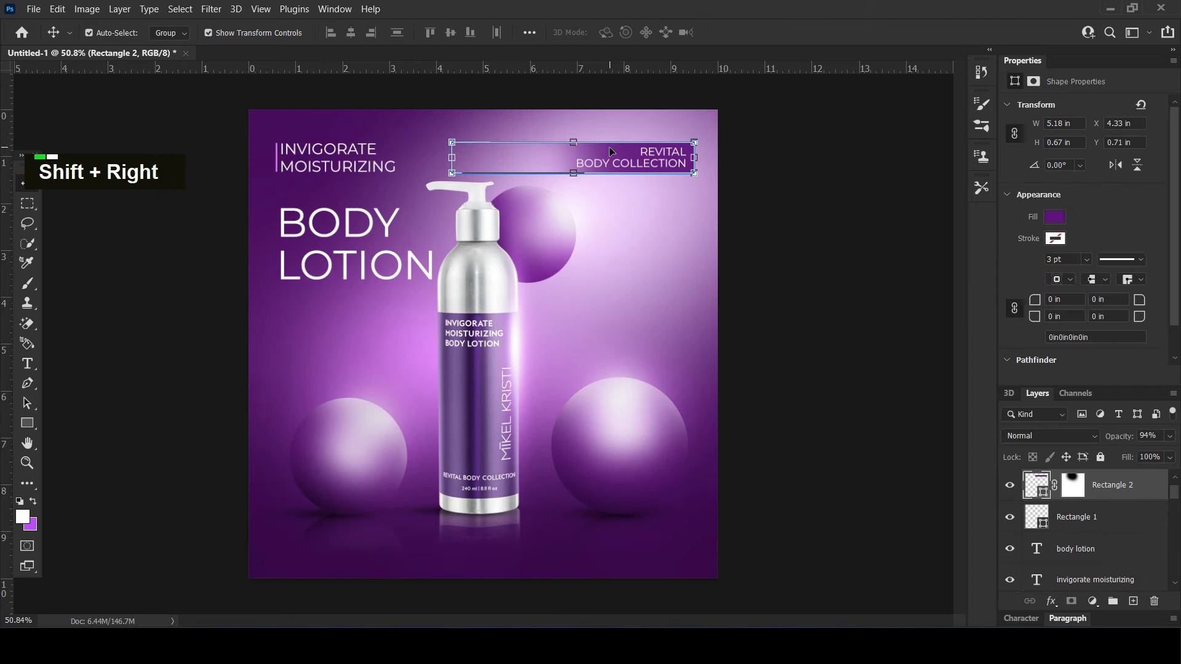
left_click(824, 253)
scroll(787, 231, "down", 2)
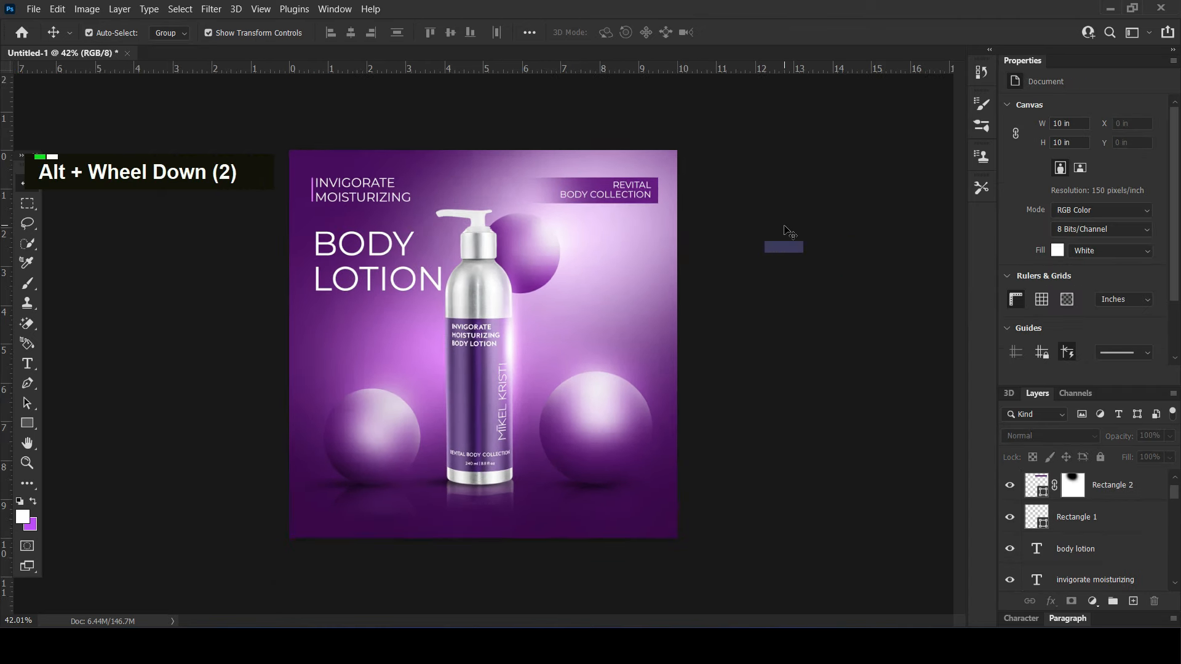
scroll(789, 233, "up", 1)
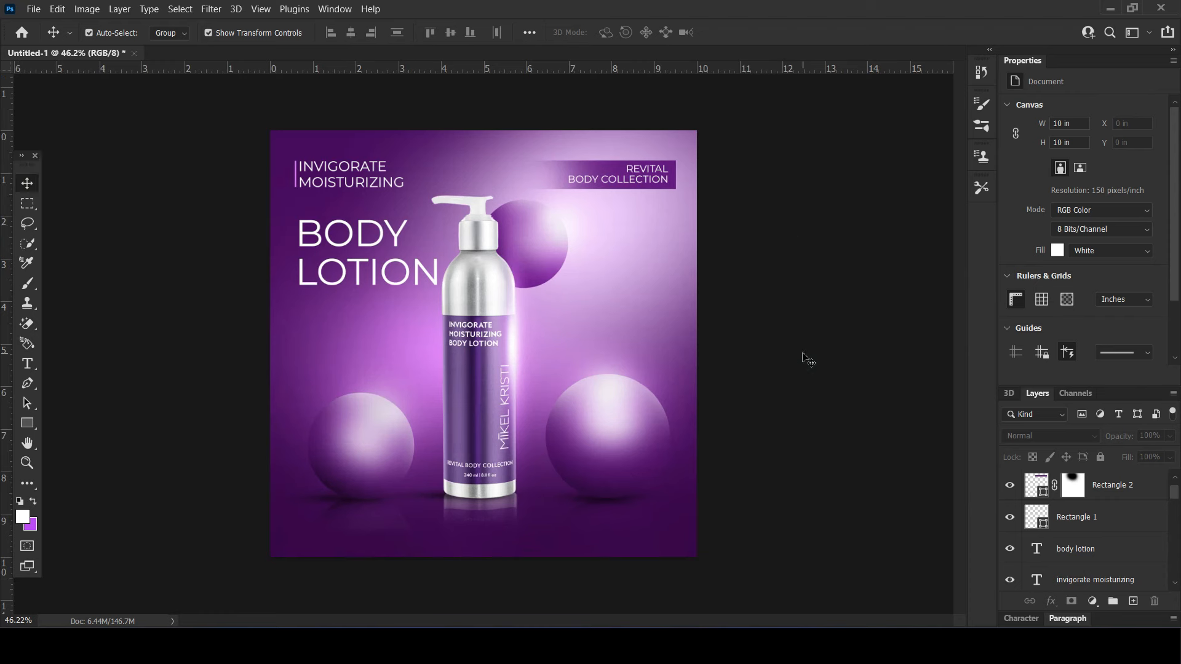
left_click(28, 364)
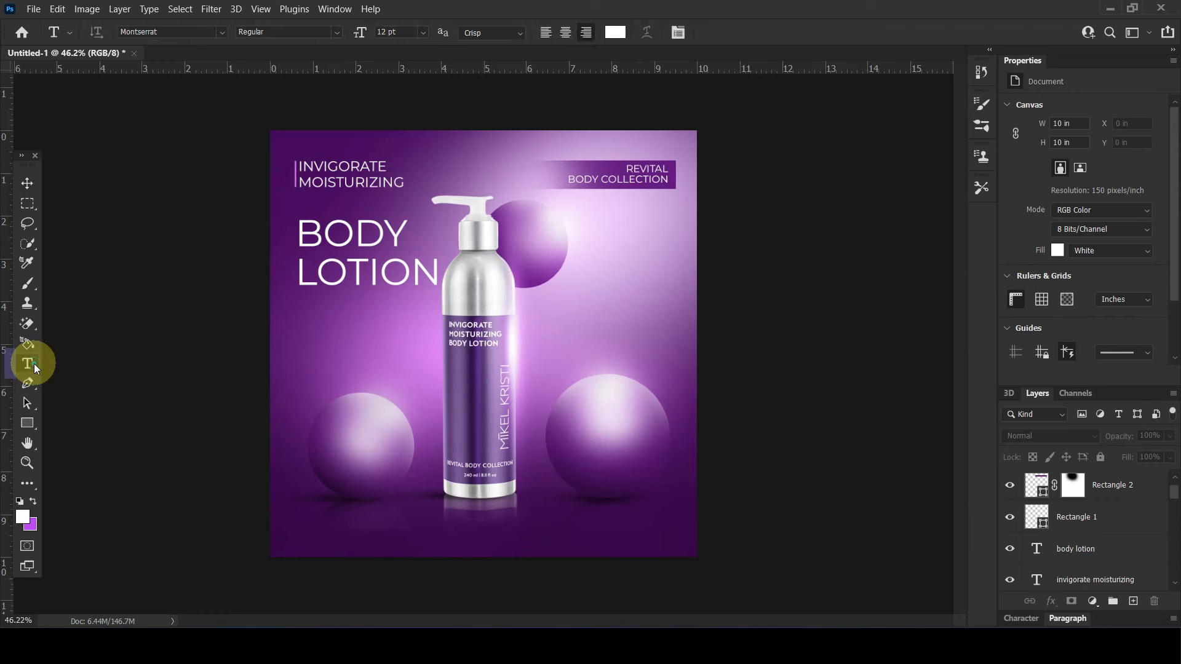
left_click(391, 533)
type("www")
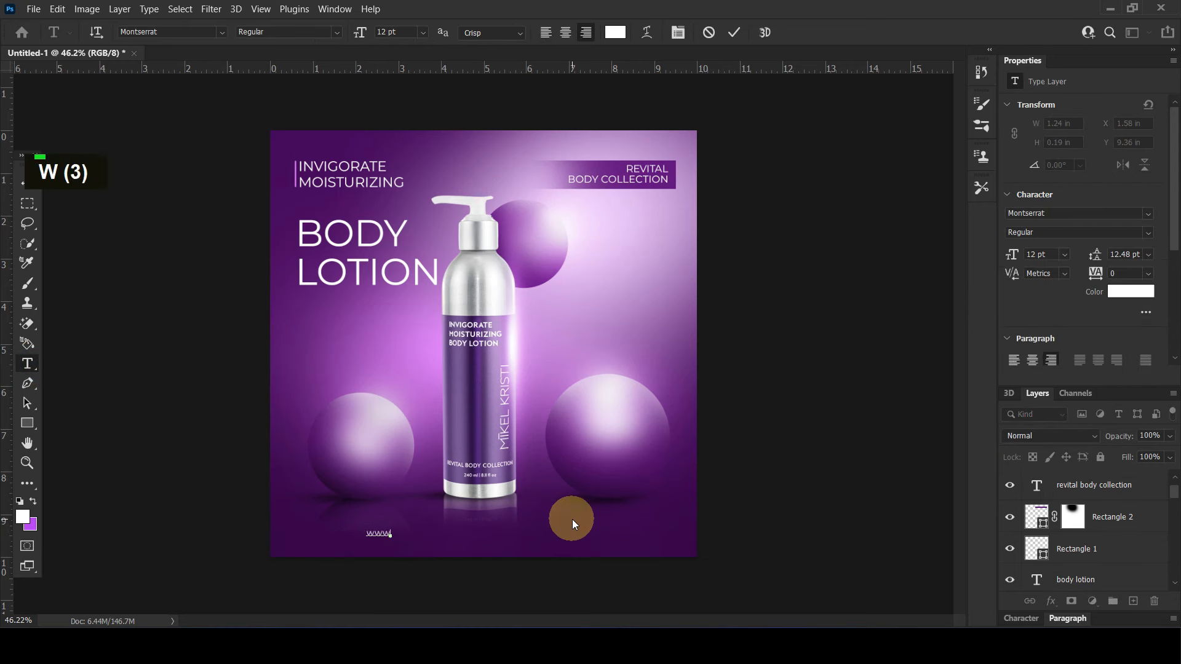
type(".myskinca")
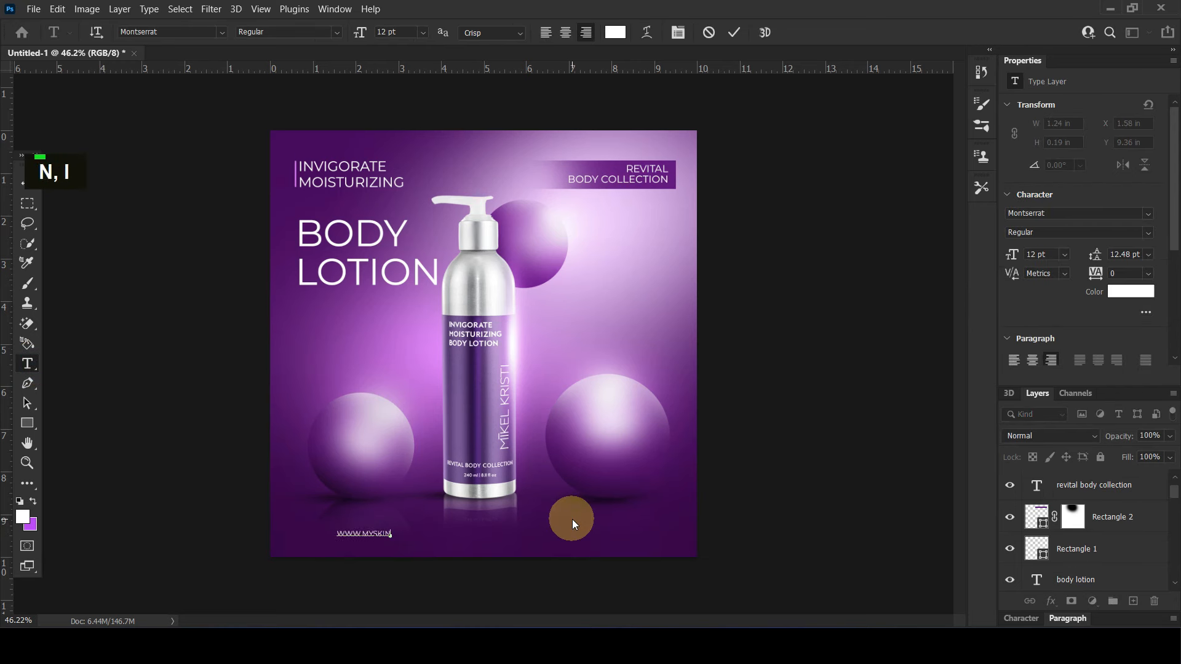
type("re.com.a")
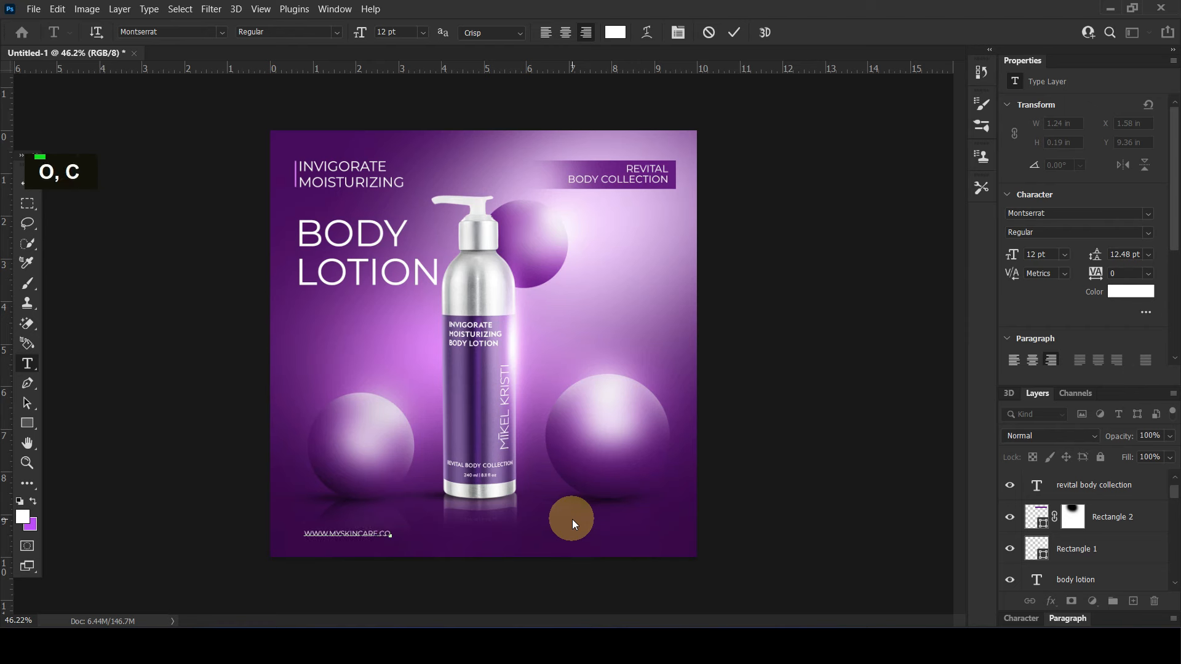
type("u")
- Centre-align the website text and set its tracking to 250
key("ctrl+a")
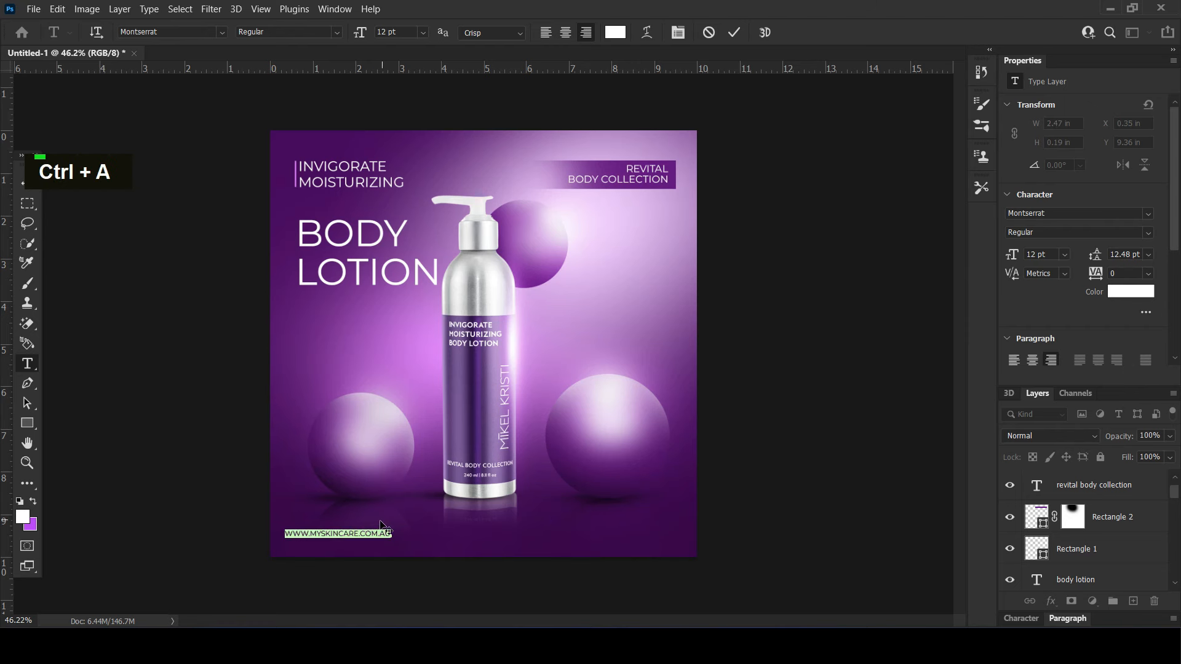
left_click(1092, 276)
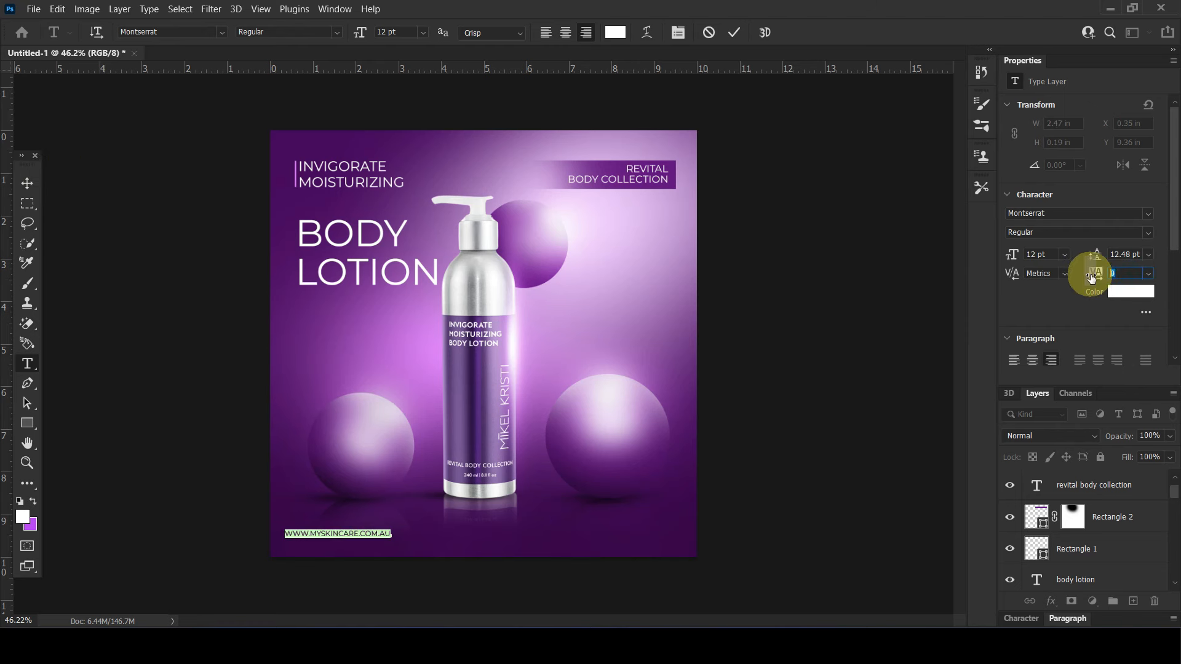
left_click(1039, 359)
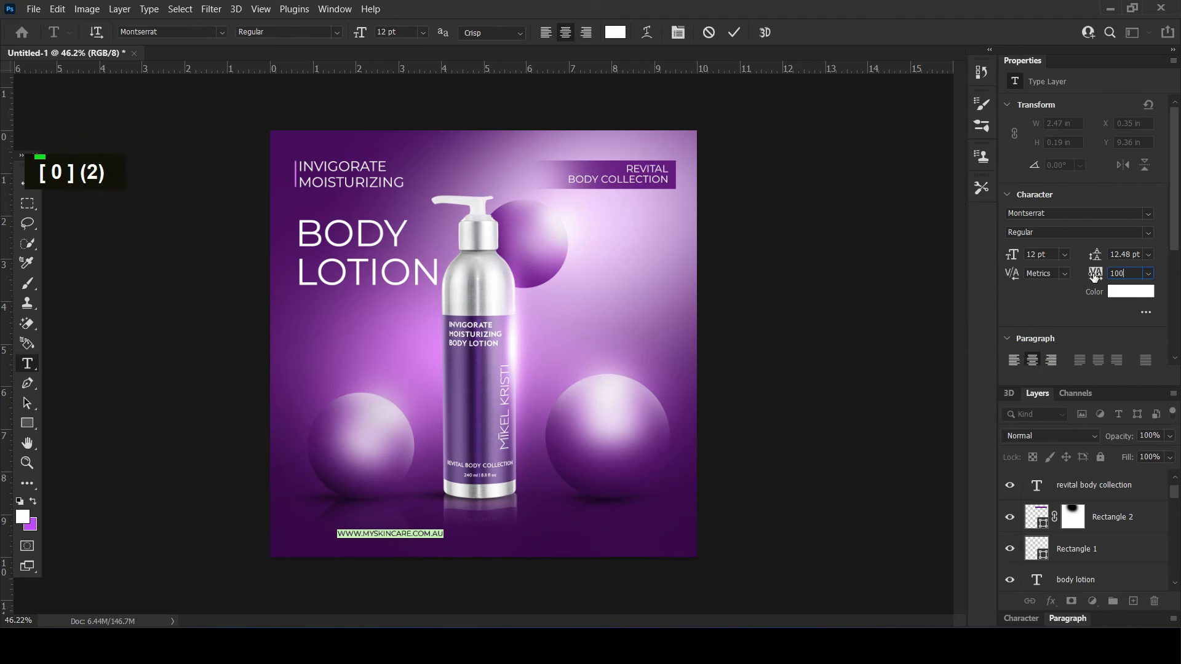
key("Return")
type("250")
key("Return")
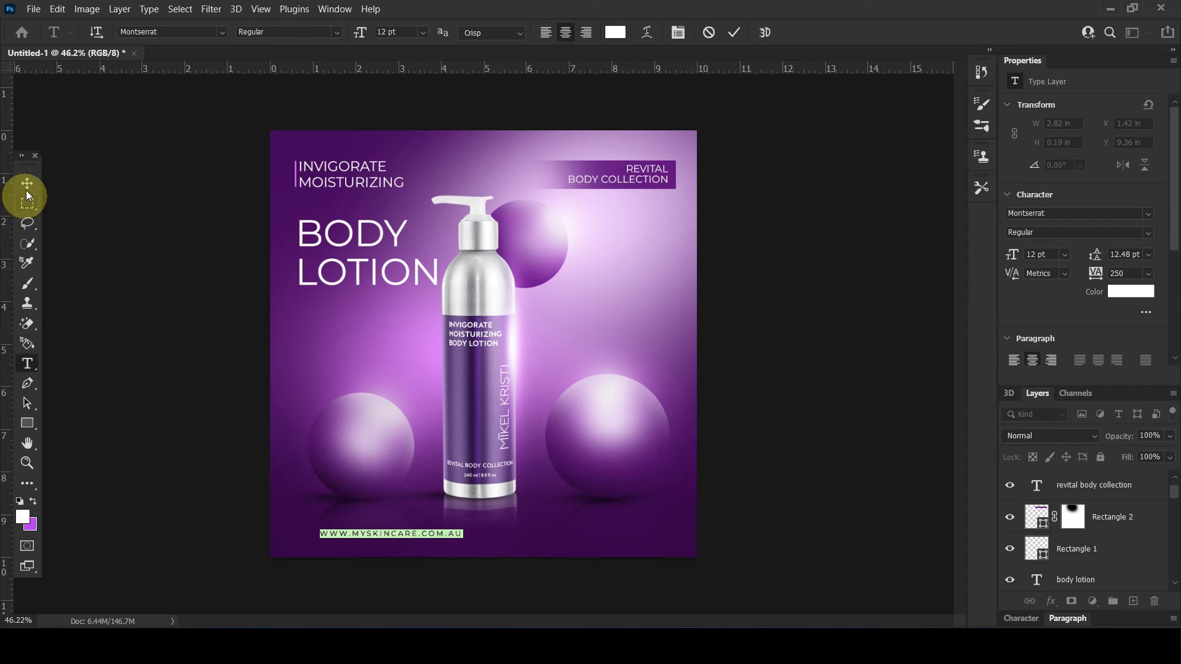
- Centre the website text horizontally near the canvas's lower edge, using a temporary vertical guide at 5 in
double_click(27, 184)
left_click_drag(430, 539, 513, 541)
left_click(804, 450)
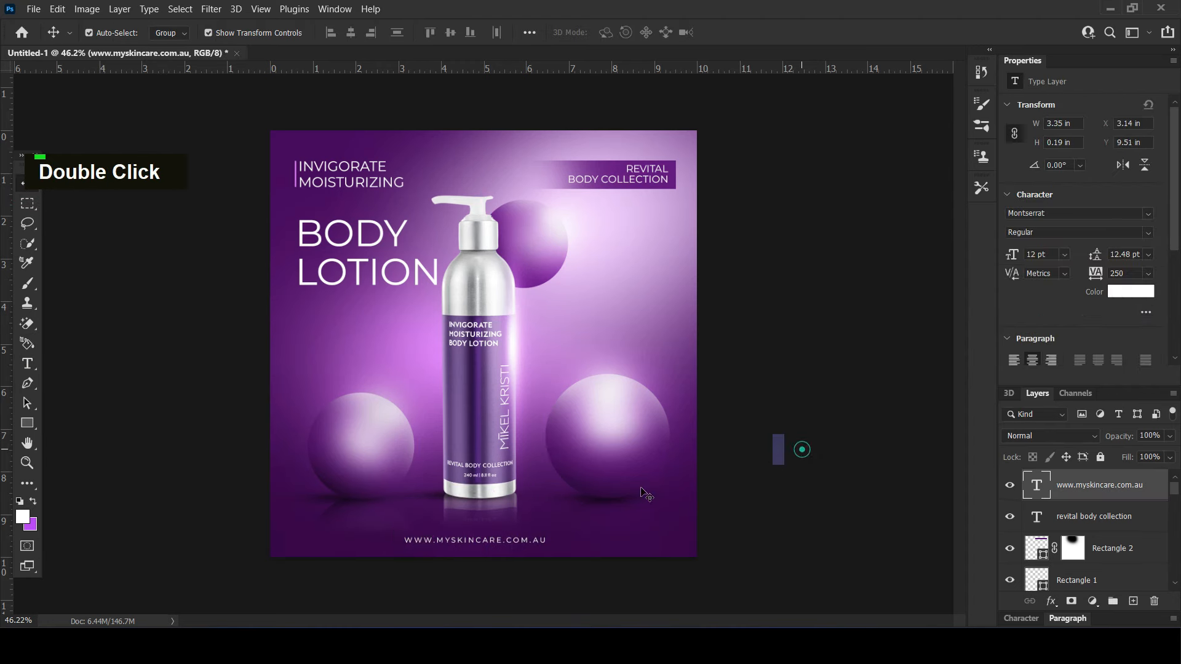
left_click_drag(10, 588, 522, 540)
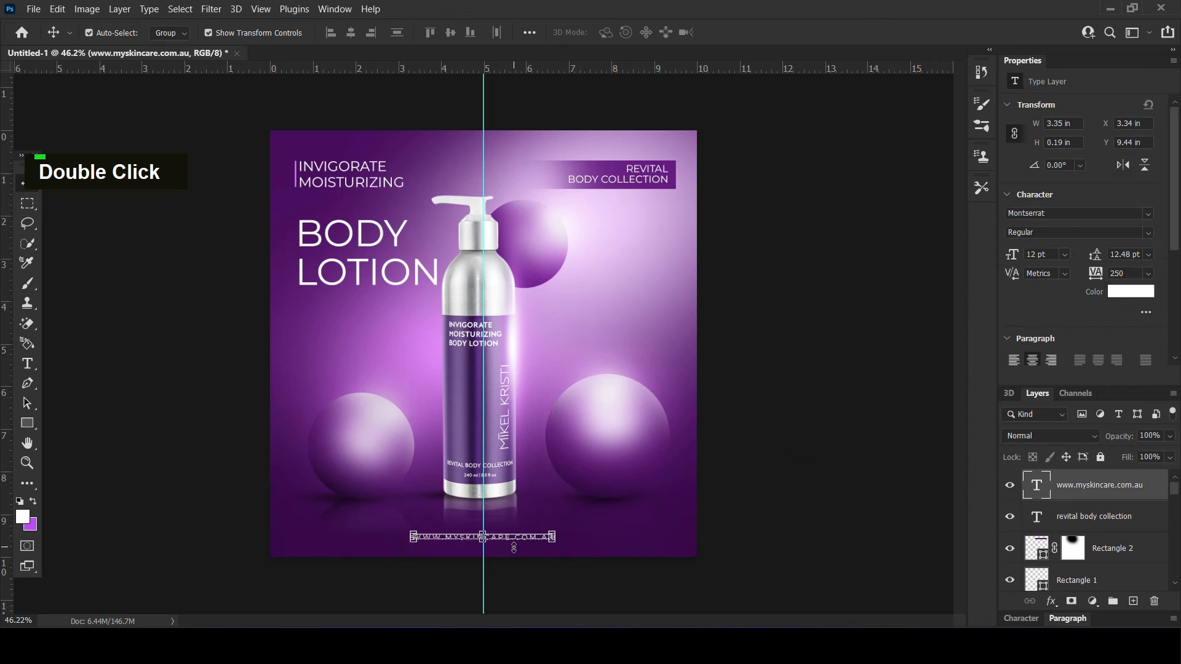
key("Right")
left_click(772, 448)
left_click_drag(484, 136, 9, 217)
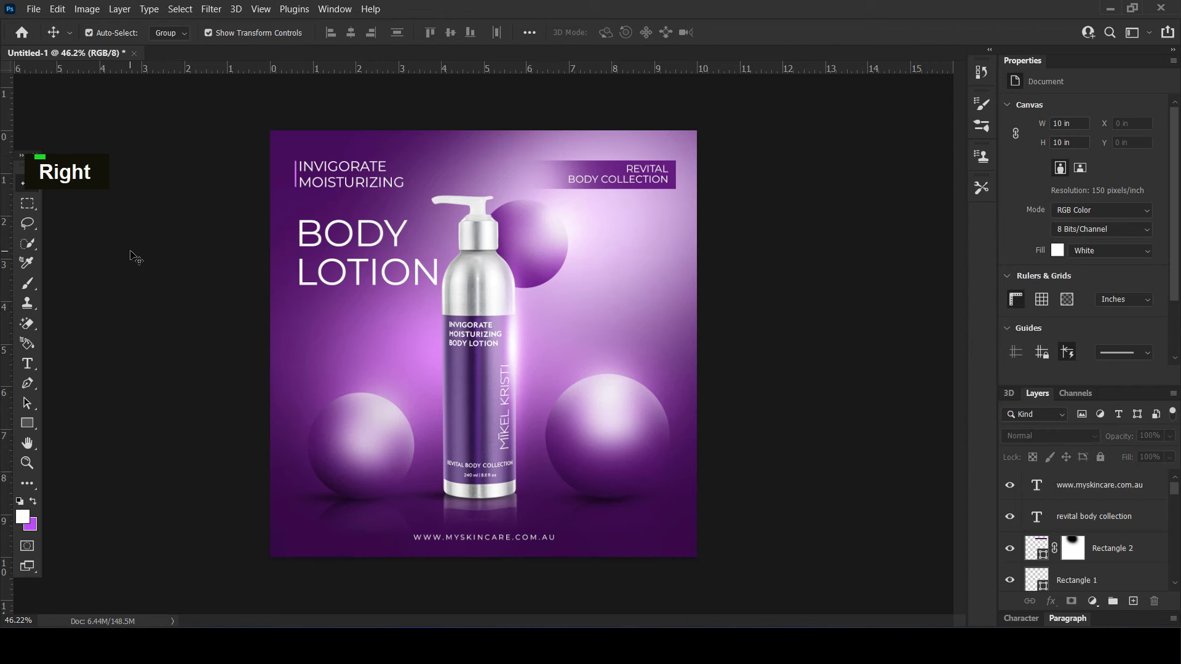
- Nudge the website text up by 20 px to Y 9.31 in
left_click(470, 543)
key("shift+Up")
key("shift+Up")
left_click(838, 427)
- Try the website text in lowercase by turning off All Caps, and turn All Caps back on
left_click(524, 533)
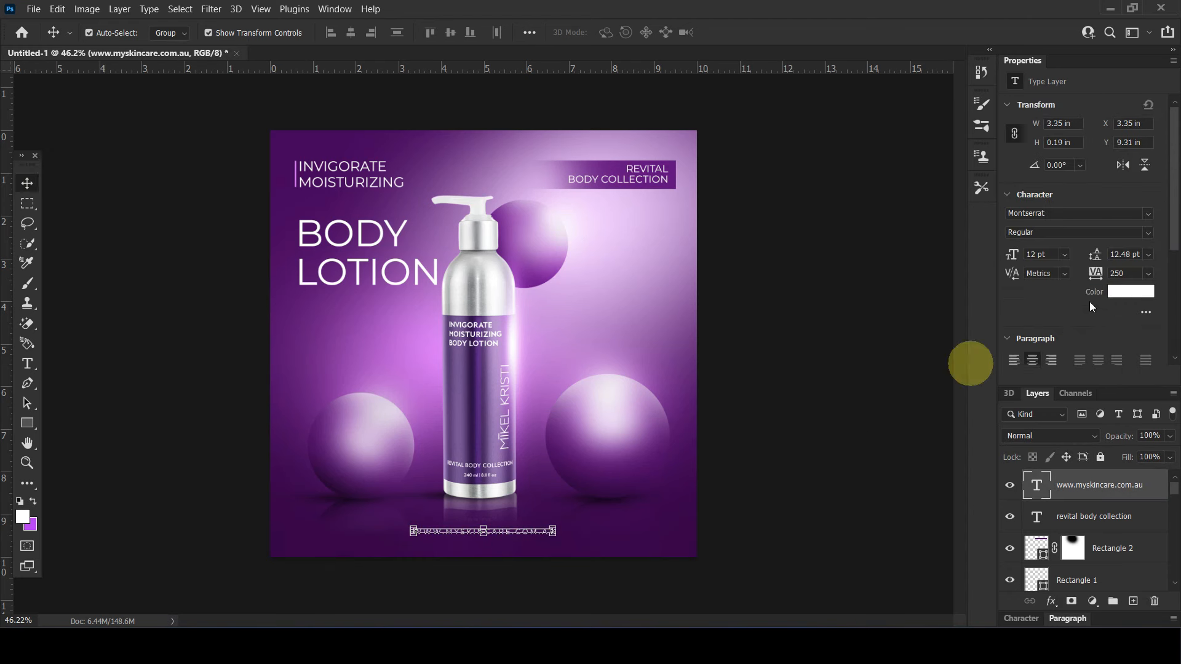
scroll(1045, 332, "down", 6)
left_click(862, 409)
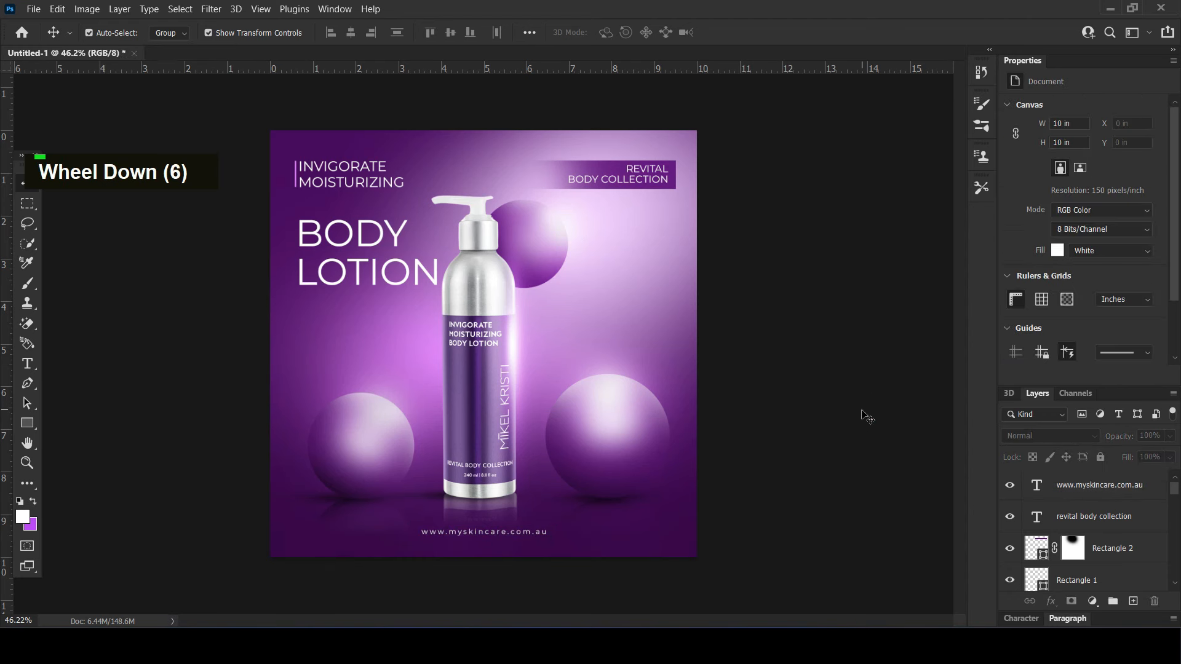
left_click(562, 545)
left_click(517, 534)
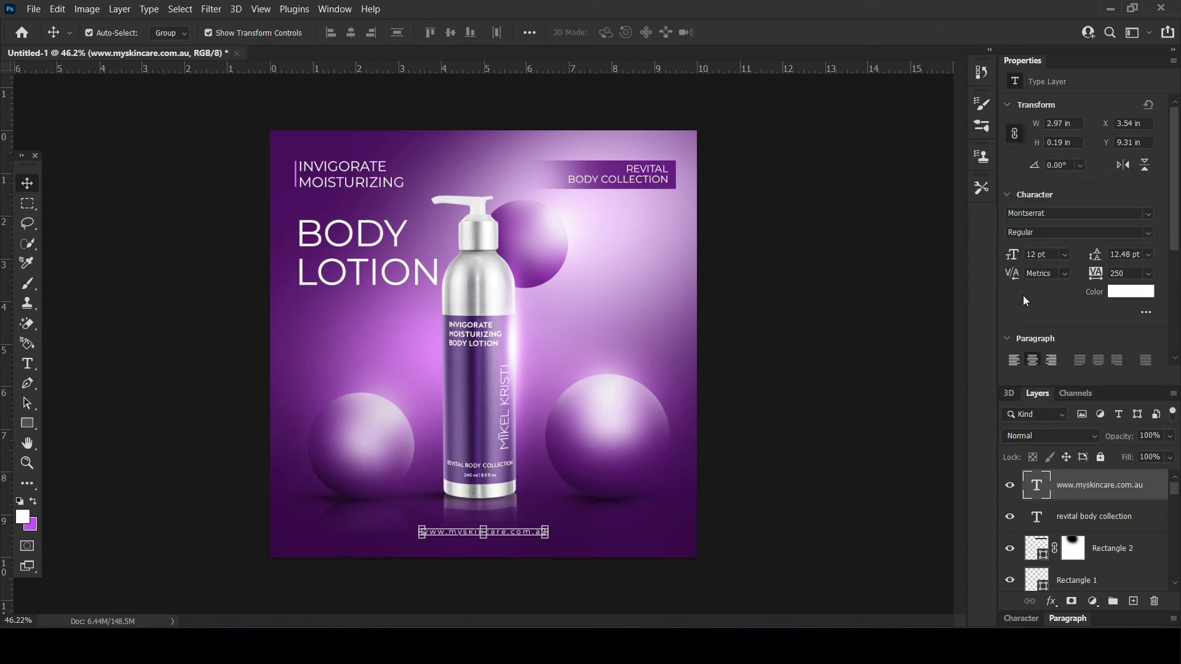
scroll(1012, 363, "down", 16)
left_click(1015, 343)
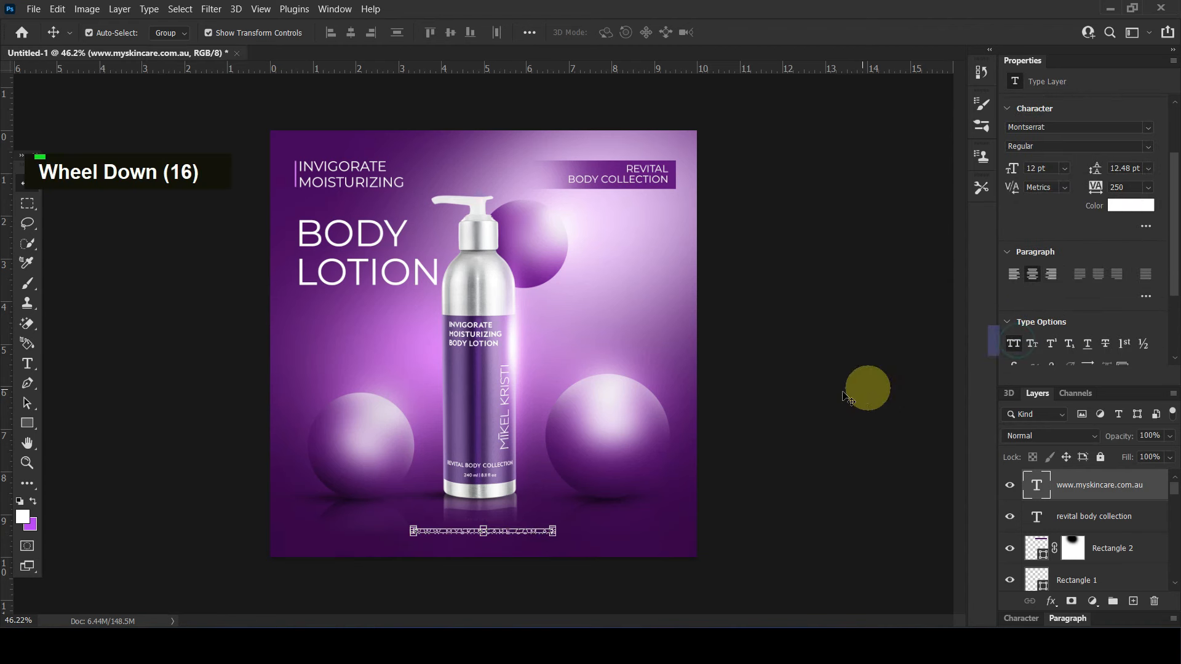
left_click(818, 393)
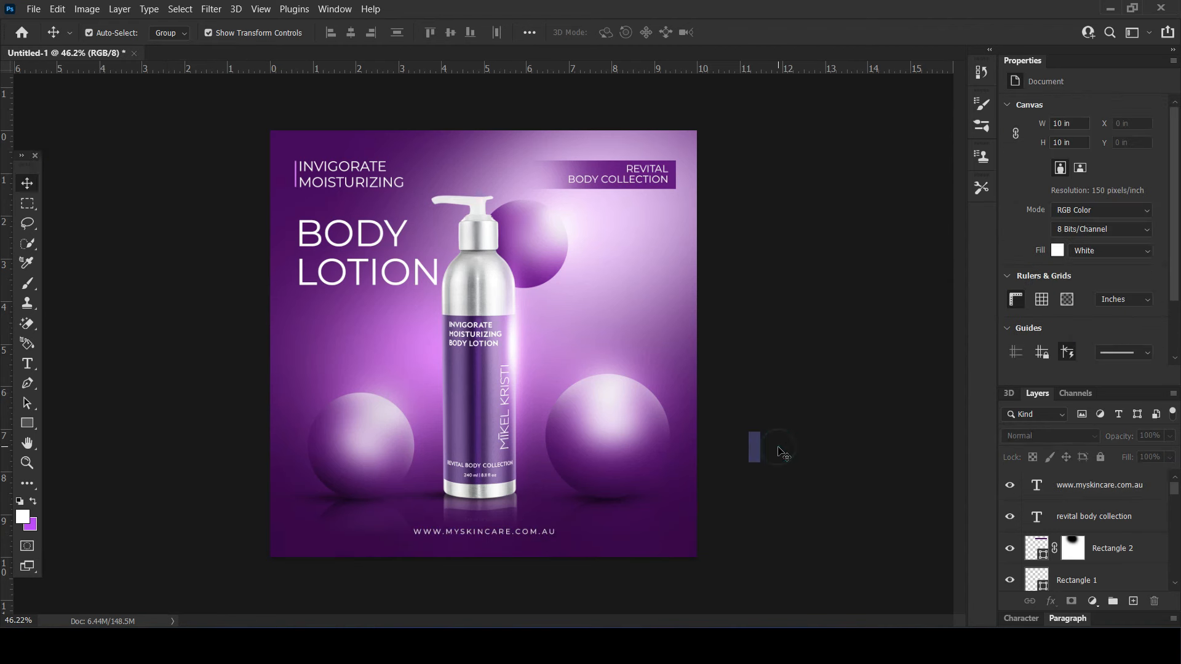